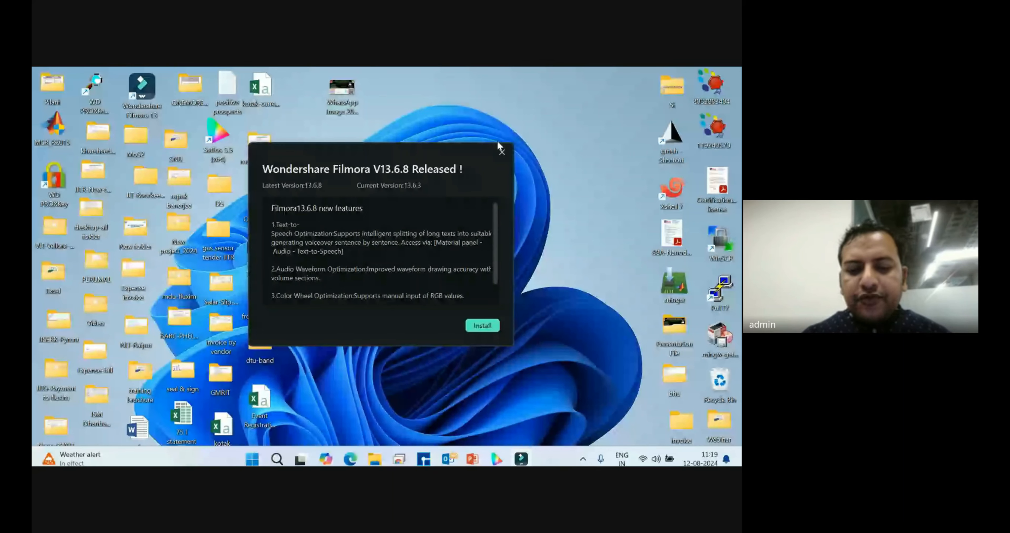
{"action": "left_click", "coordinate": [500, 146]}
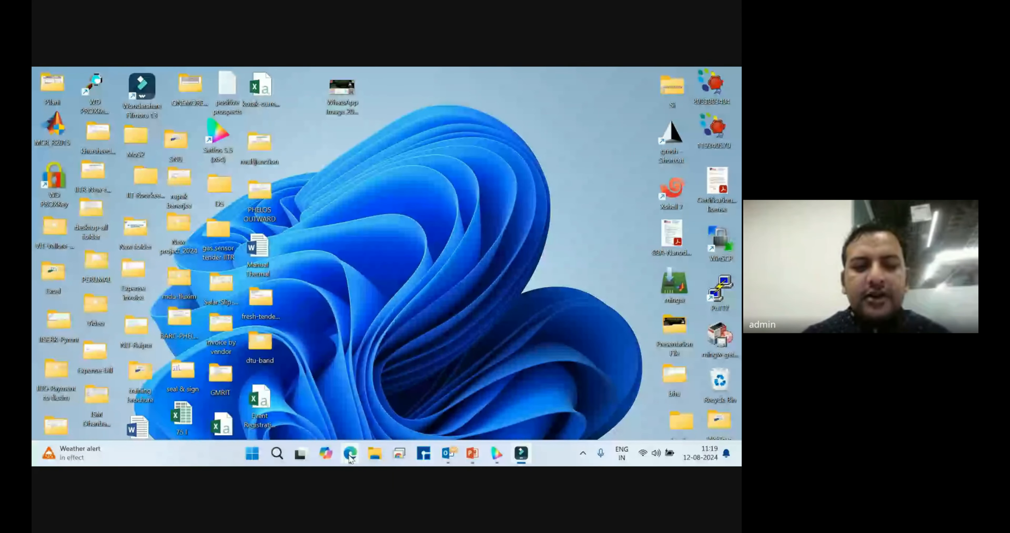
{"action": "left_click", "coordinate": [349, 455]}
{"action": "left_click", "coordinate": [360, 76]}
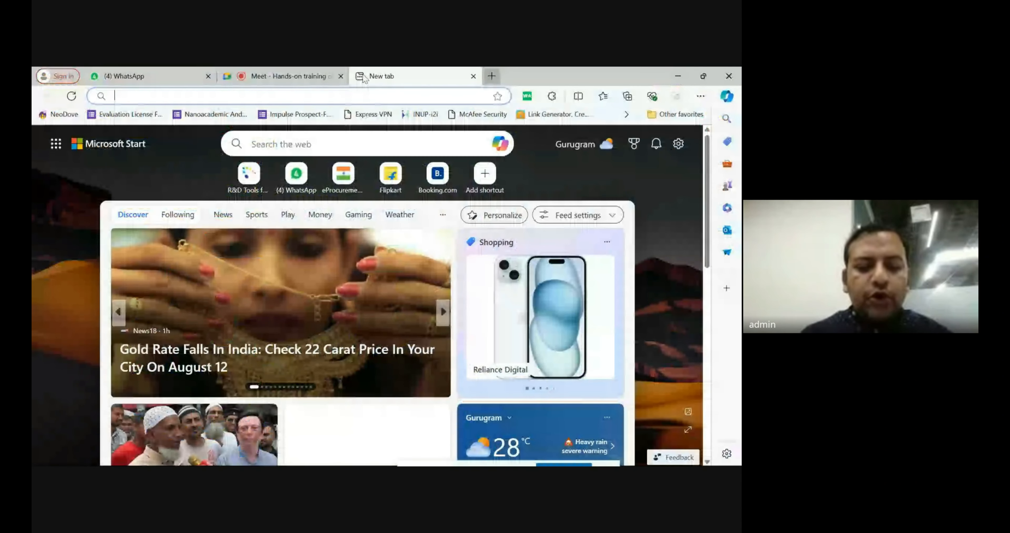
{"action": "type", "text": "https://www.fluxim.com"}
{"action": "key", "text": "Return"}
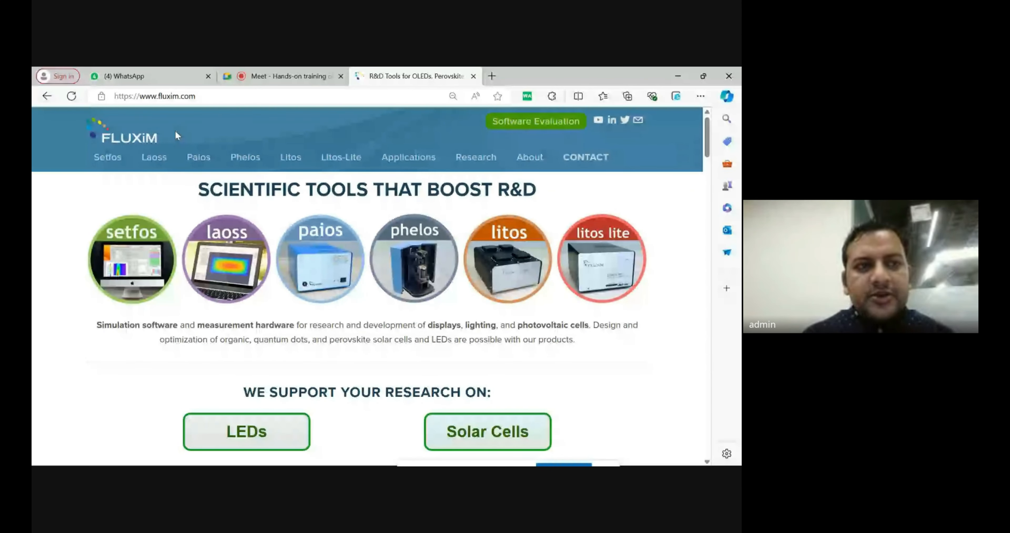
{"action": "mouse_move", "coordinate": [167, 157]}
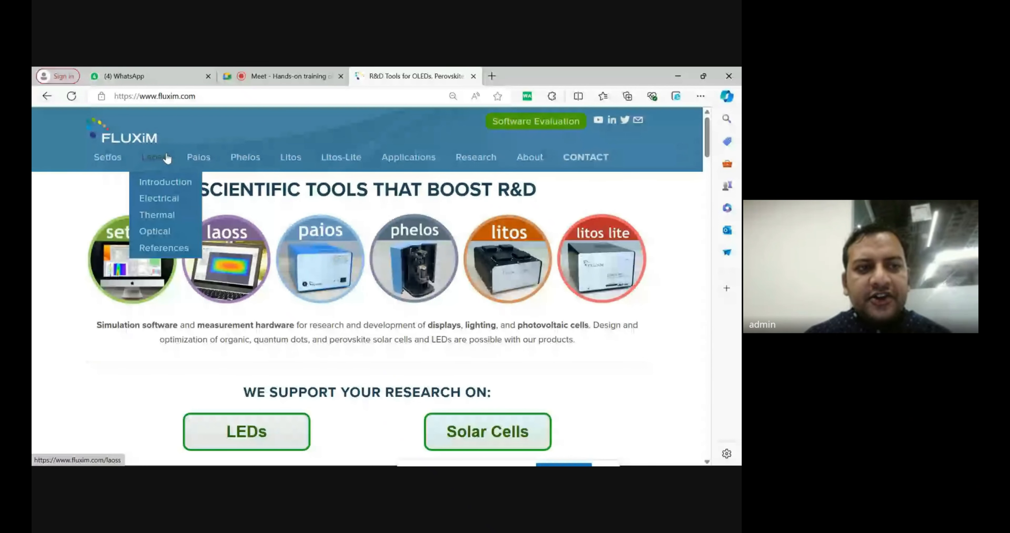
{"action": "mouse_move", "coordinate": [236, 170]}
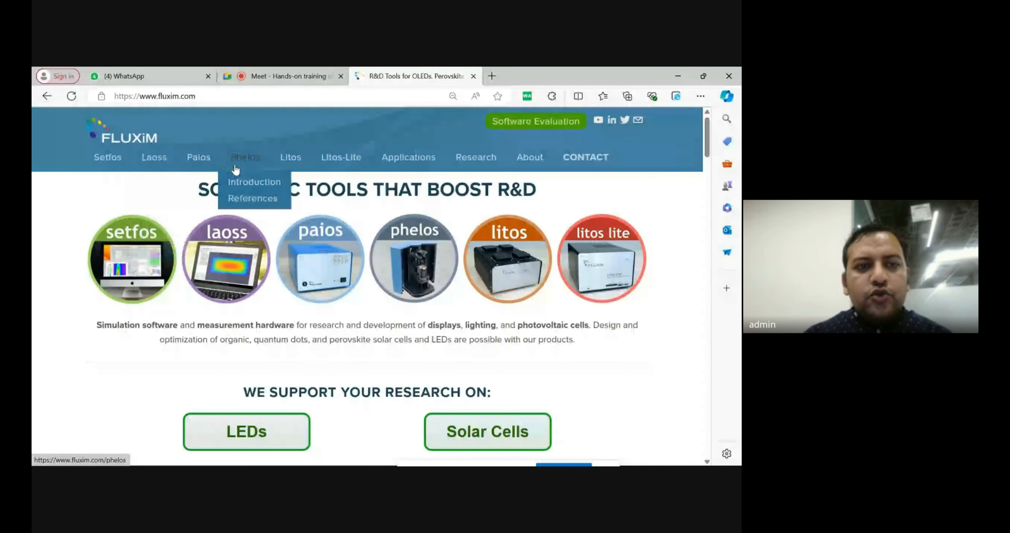
{"action": "mouse_move", "coordinate": [361, 163]}
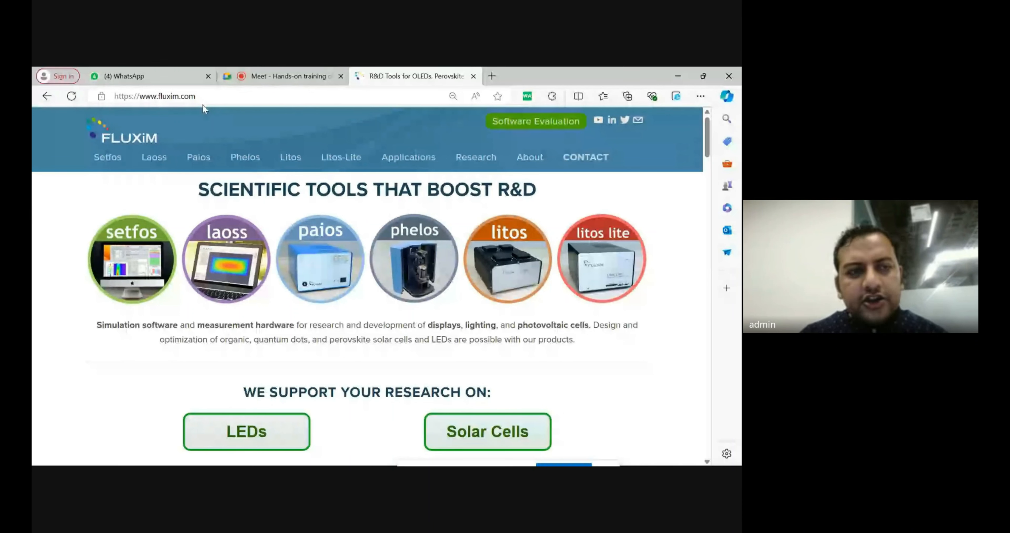
Open the Nanoacademic Technologies website, nanoacademic.com, in a new browser tab.
{"action": "left_click", "coordinate": [493, 82]}
{"action": "type", "text": "na"}
{"action": "key", "text": "Return"}
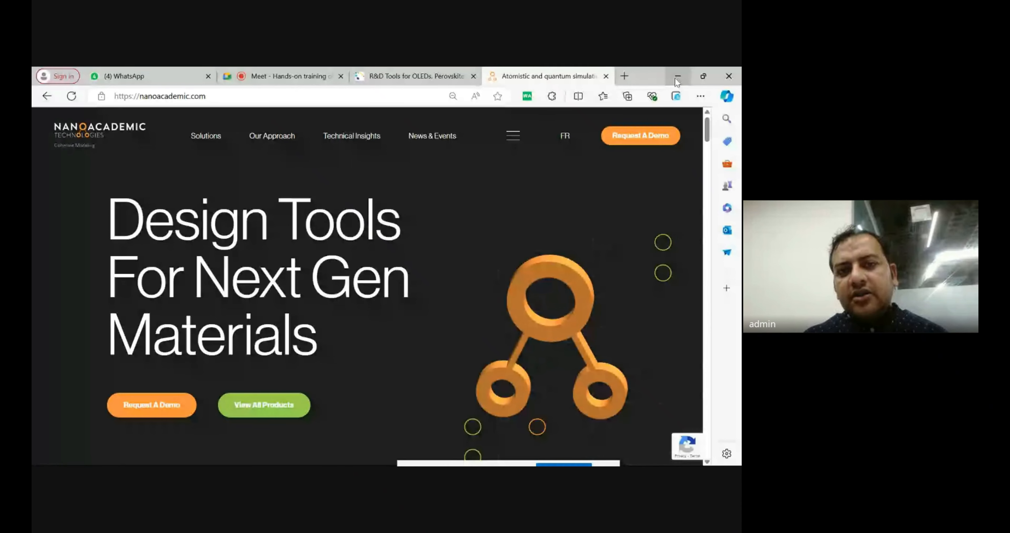
Turn off the camera in the Google Meet session and minimize the browser to reveal the desktop.
{"action": "left_click", "coordinate": [295, 72]}
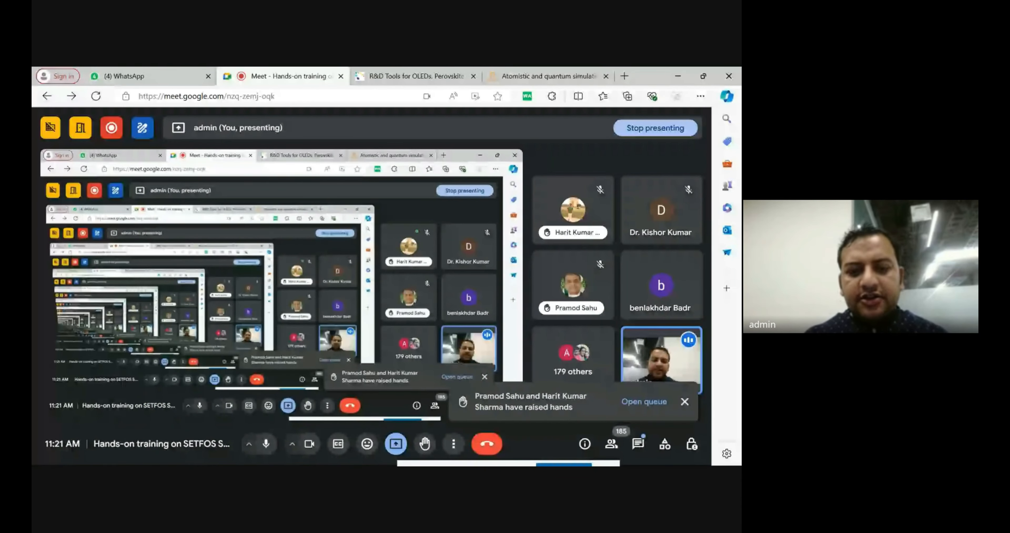
{"action": "left_click", "coordinate": [309, 445]}
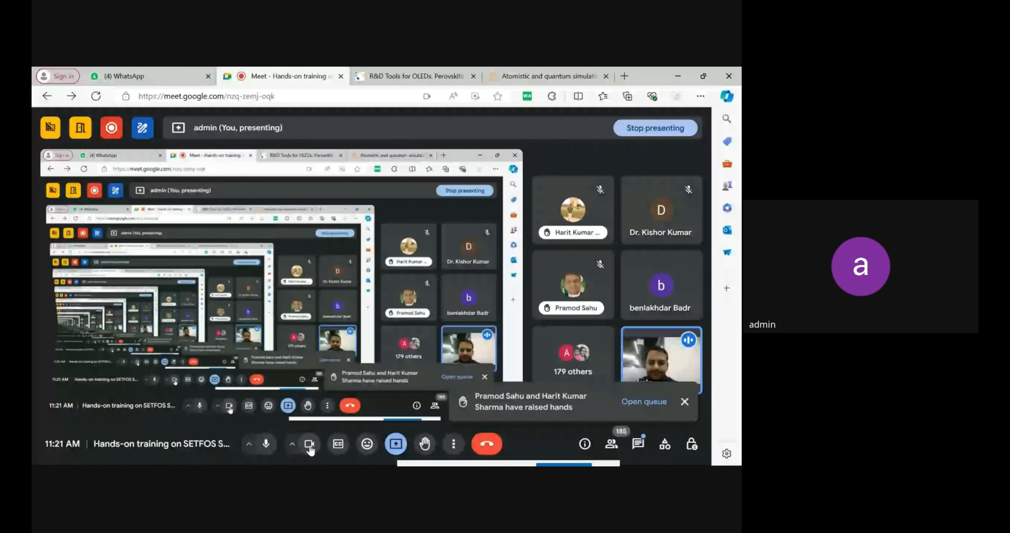
{"action": "left_click", "coordinate": [677, 77]}
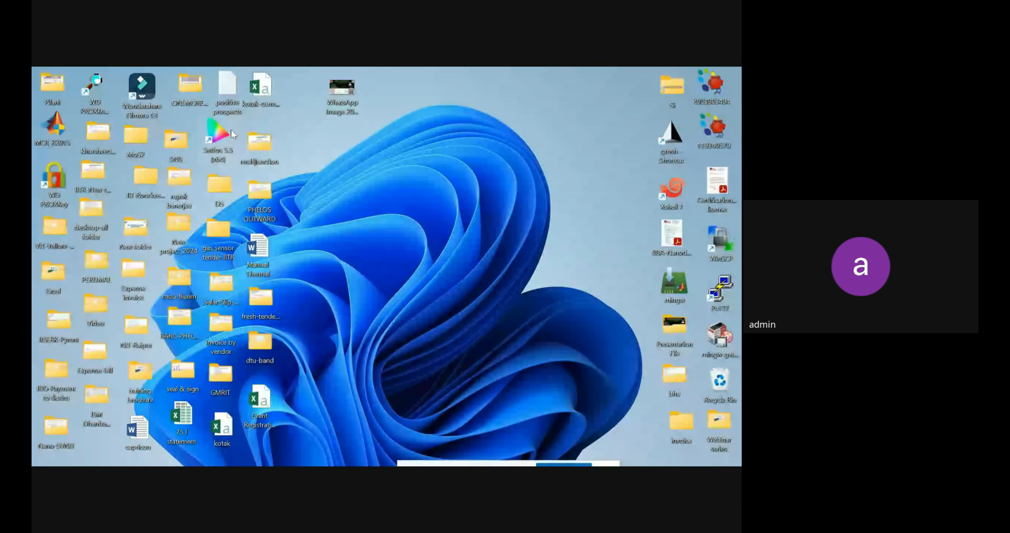
Launch Setfos 5.5 from the desktop as administrator and close its What's new window.
{"action": "right_click", "coordinate": [225, 142]}
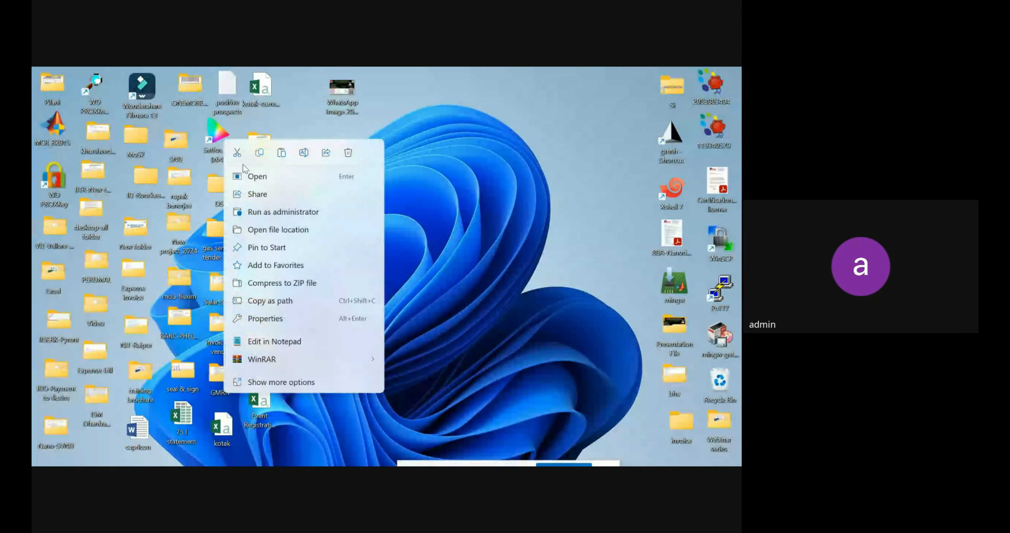
{"action": "left_click", "coordinate": [285, 213]}
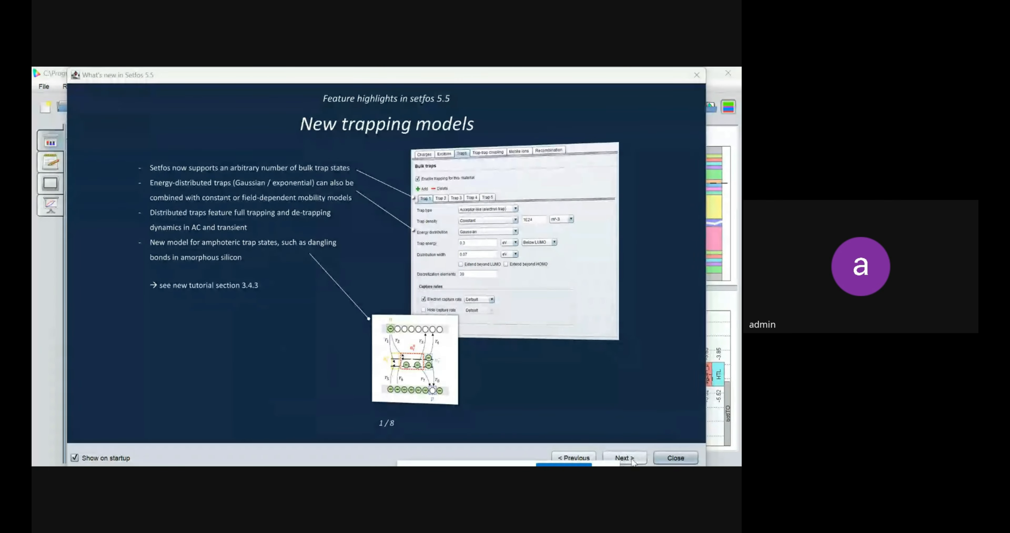
{"action": "left_click", "coordinate": [670, 457]}
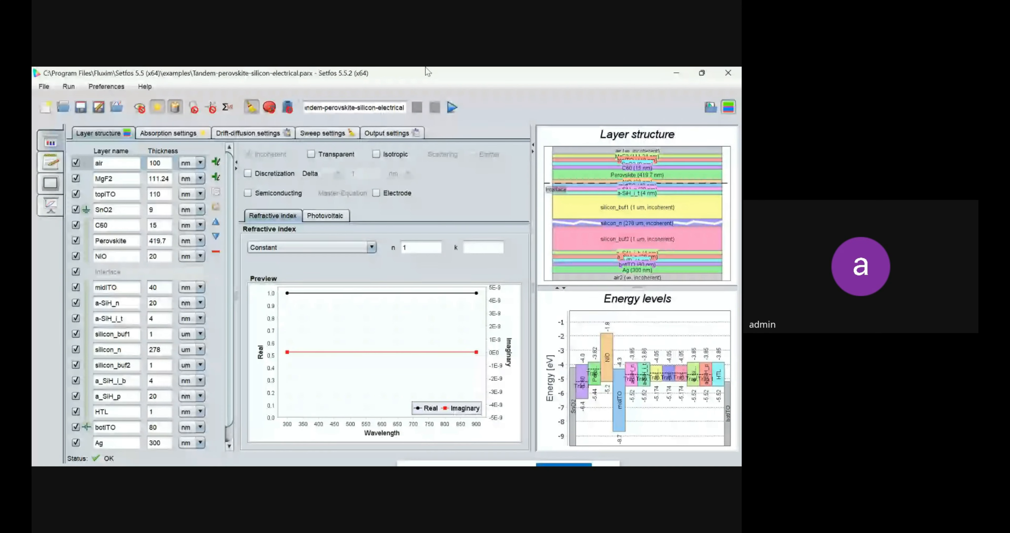
Try to open the Setfos tutorial PDF and dismiss the Adobe Updater dialog.
{"action": "left_click", "coordinate": [146, 87]}
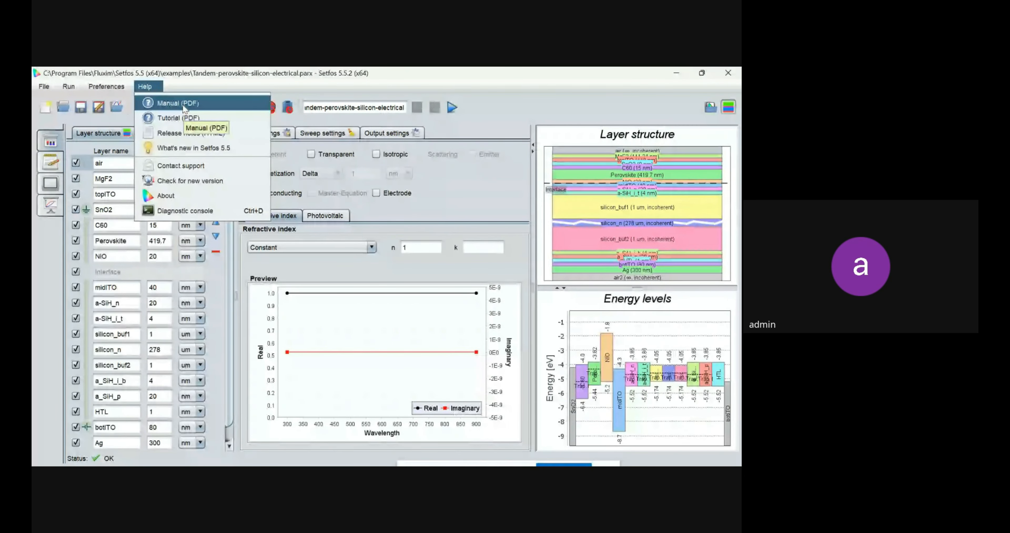
{"action": "left_click", "coordinate": [190, 117]}
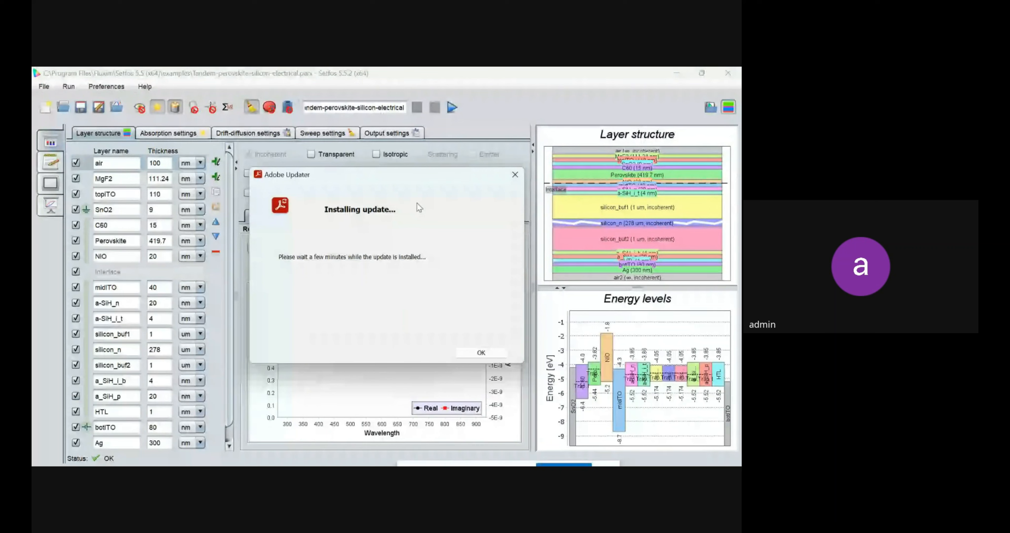
{"action": "left_click", "coordinate": [481, 352]}
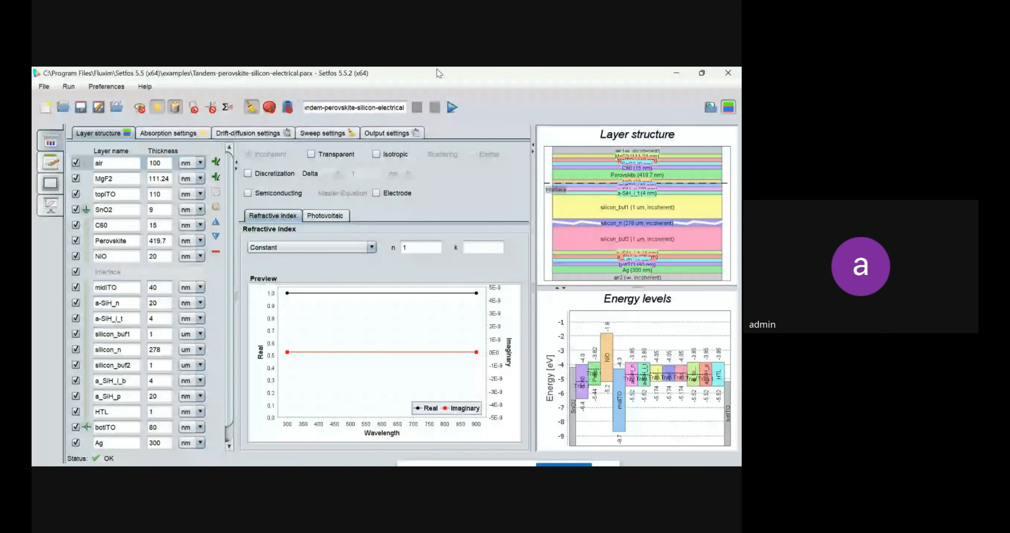
Create a new Setfos file and look at the properties of its default layers.
{"action": "left_click", "coordinate": [44, 87]}
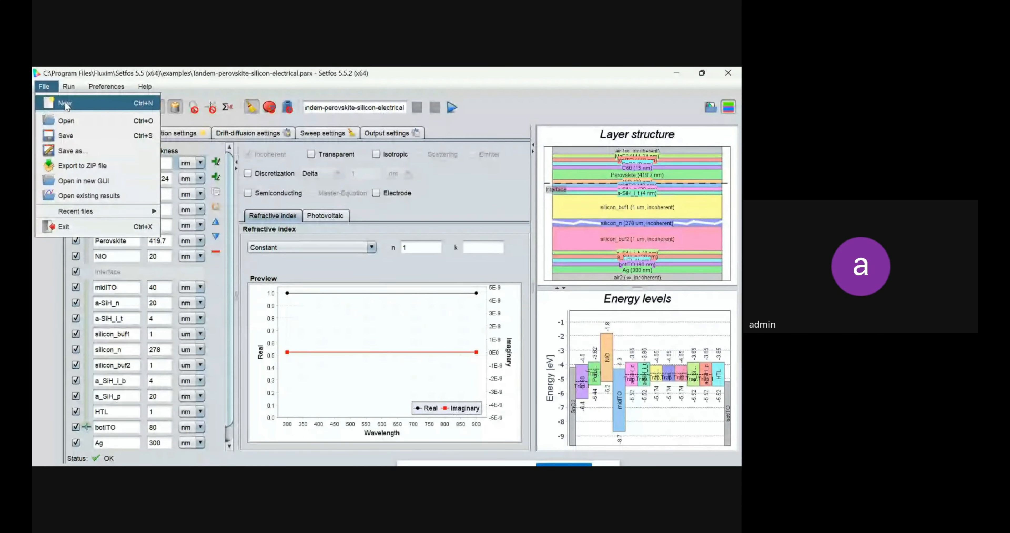
{"action": "left_click", "coordinate": [59, 103]}
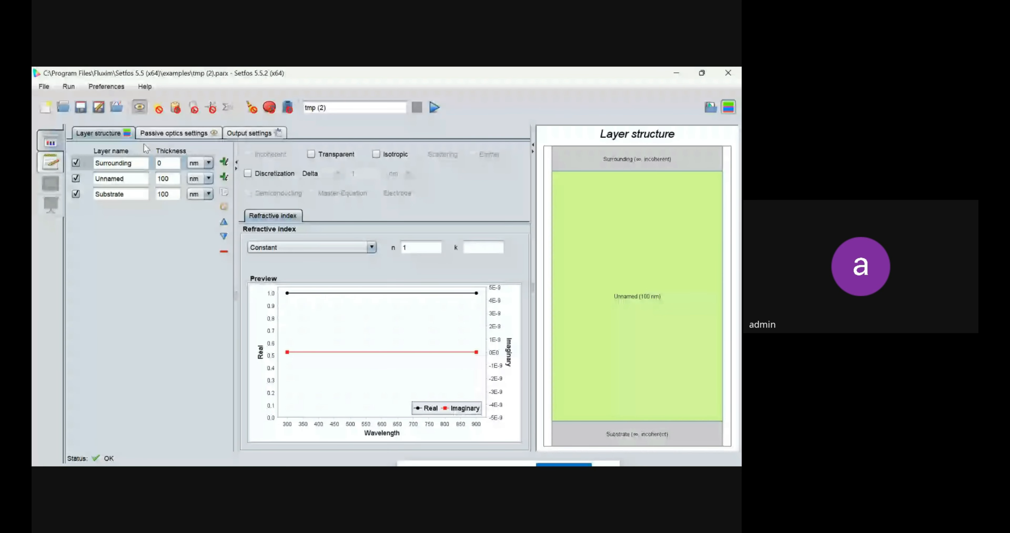
{"action": "left_click", "coordinate": [138, 162]}
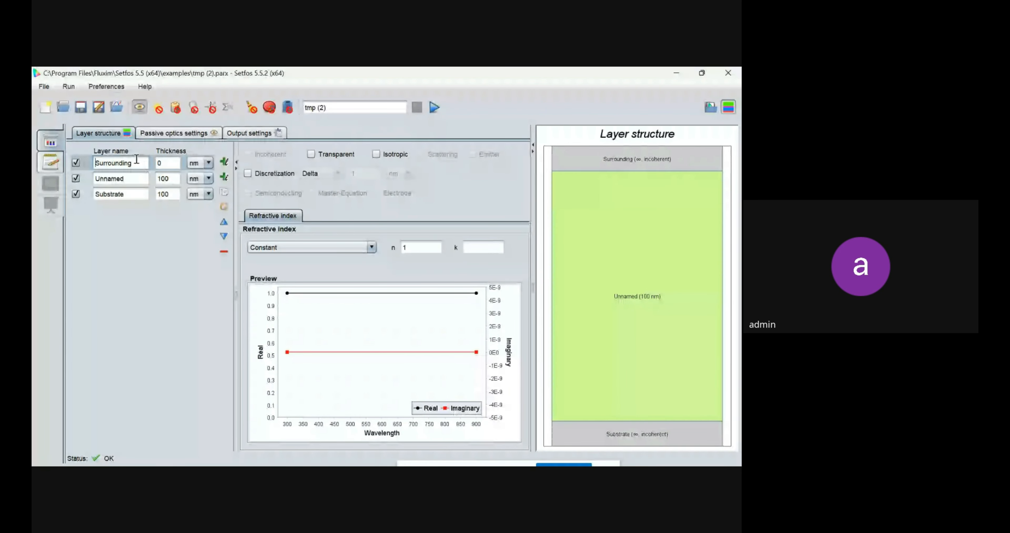
{"action": "left_click", "coordinate": [136, 179]}
{"action": "left_click", "coordinate": [136, 191]}
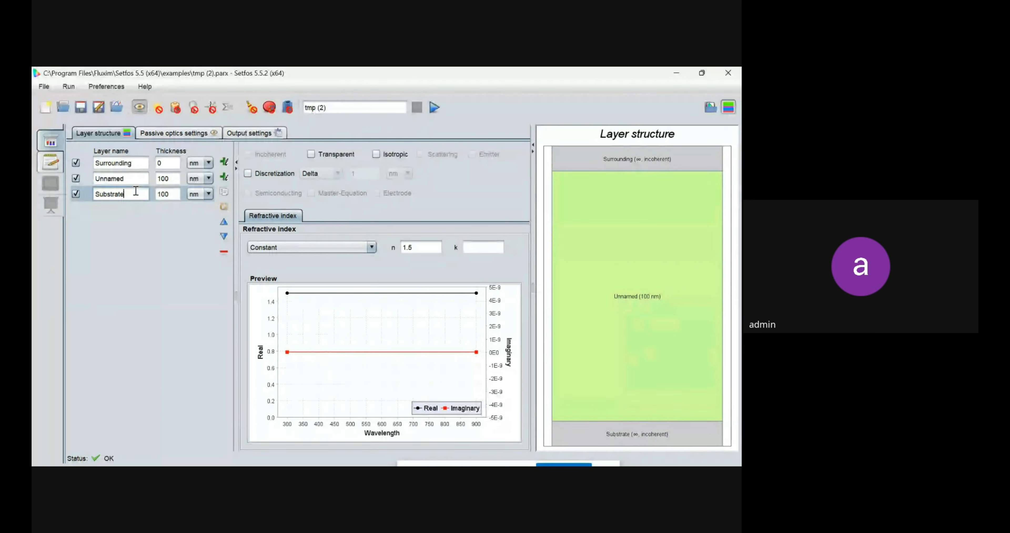
Rename the Surrounding layer as Air-top.
{"action": "left_click", "coordinate": [118, 163]}
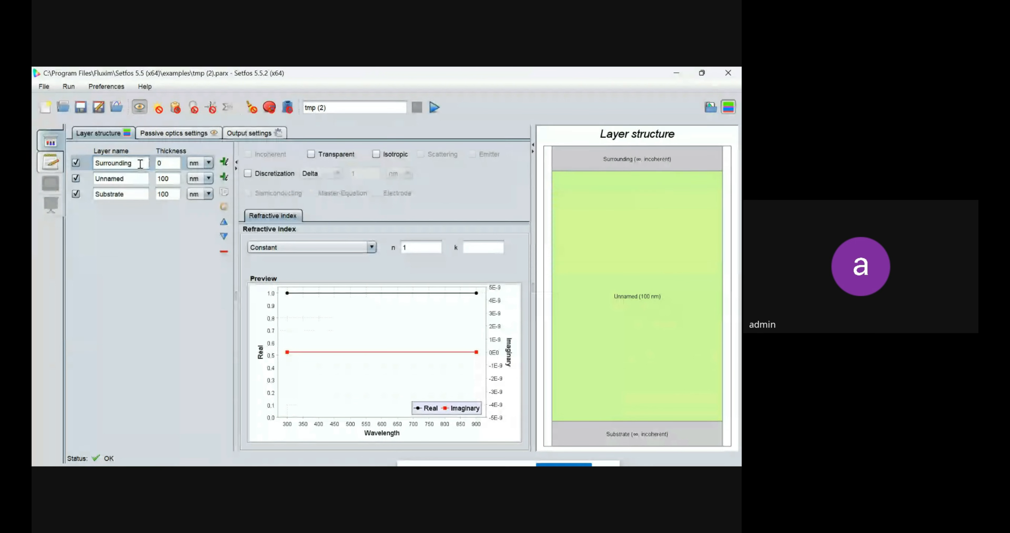
{"action": "key", "text": "ctrl+a"}
{"action": "key", "text": "BackSpace"}
{"action": "type", "text": "A"}
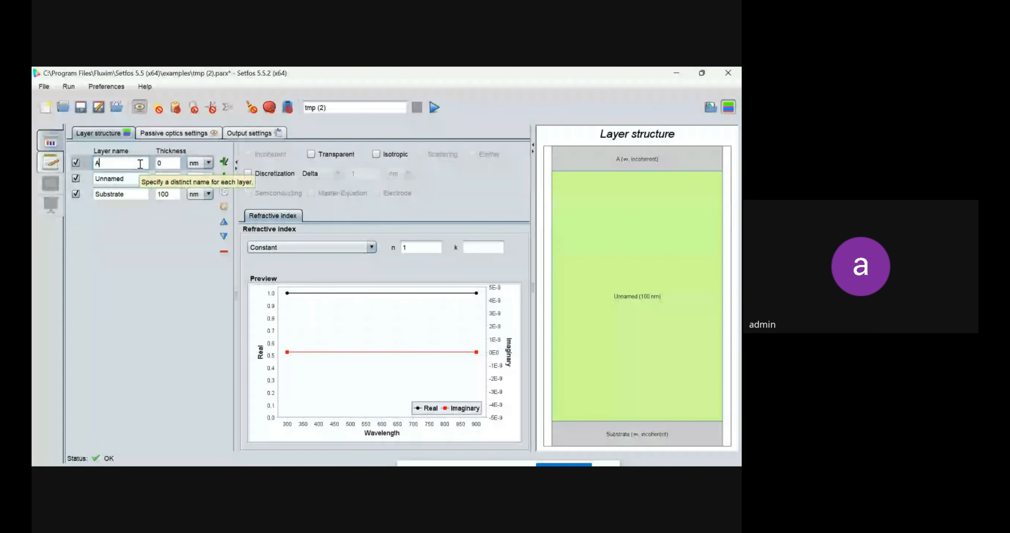
{"action": "type", "text": "lr-top"}
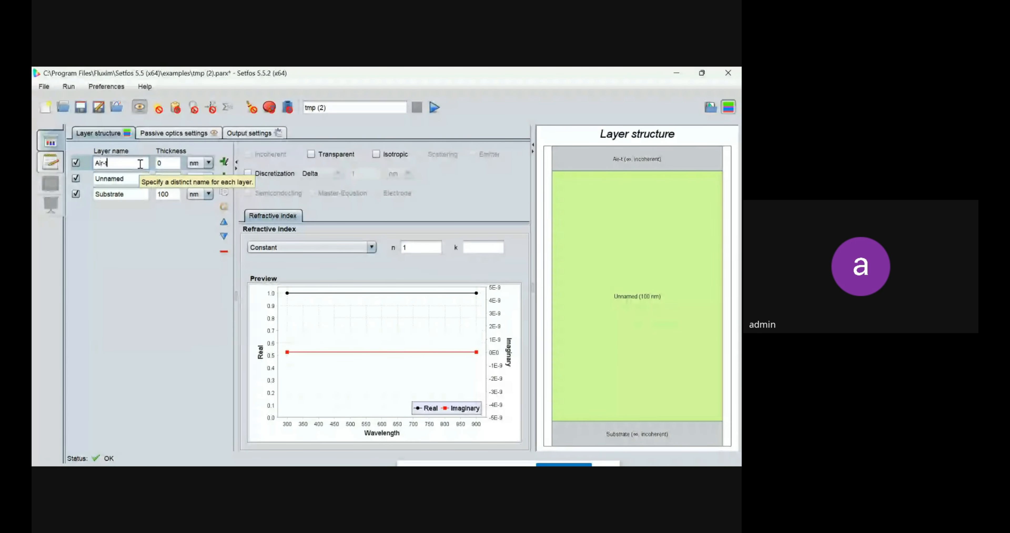
Rename the Unnamed layer below Air-top as Glass.
{"action": "left_click", "coordinate": [137, 178]}
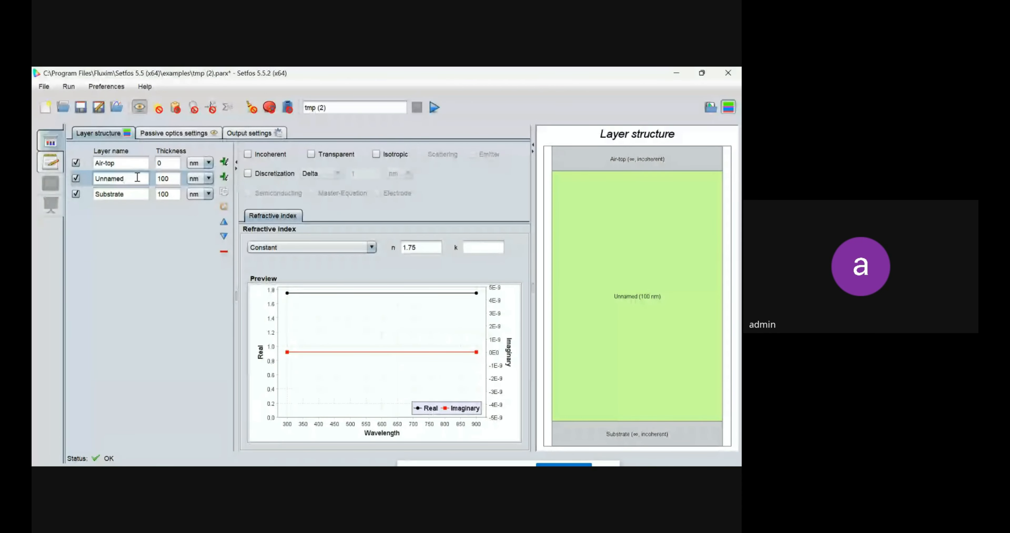
{"action": "key", "text": "BackSpace"}
{"action": "key", "text": "BackSpace"}
{"action": "key", "text": "BackSpace"}
{"action": "key", "text": "BackSpace"}
{"action": "key", "text": "BackSpace"}
{"action": "key", "text": "BackSpace"}
{"action": "key", "text": "BackSpace"}
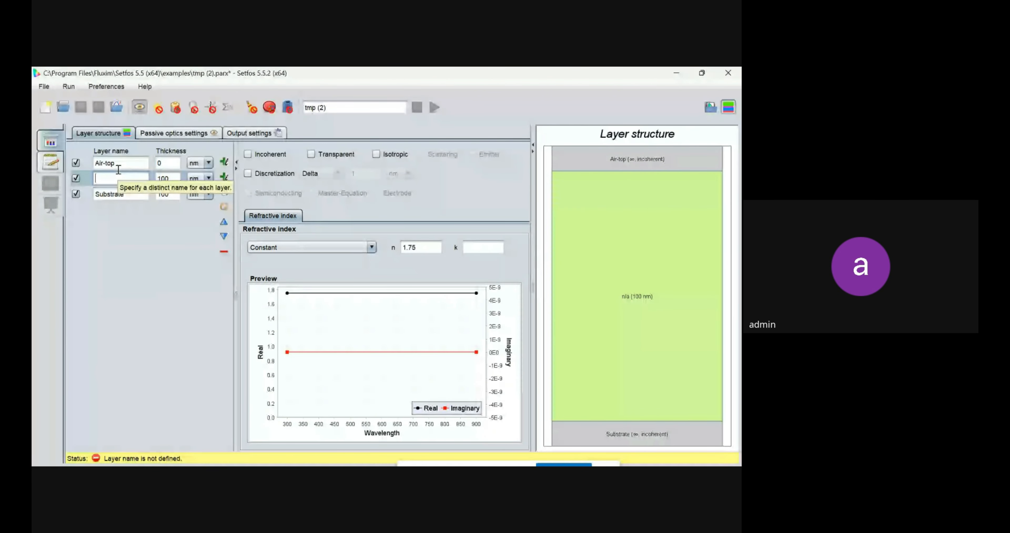
{"action": "type", "text": "Gla"}
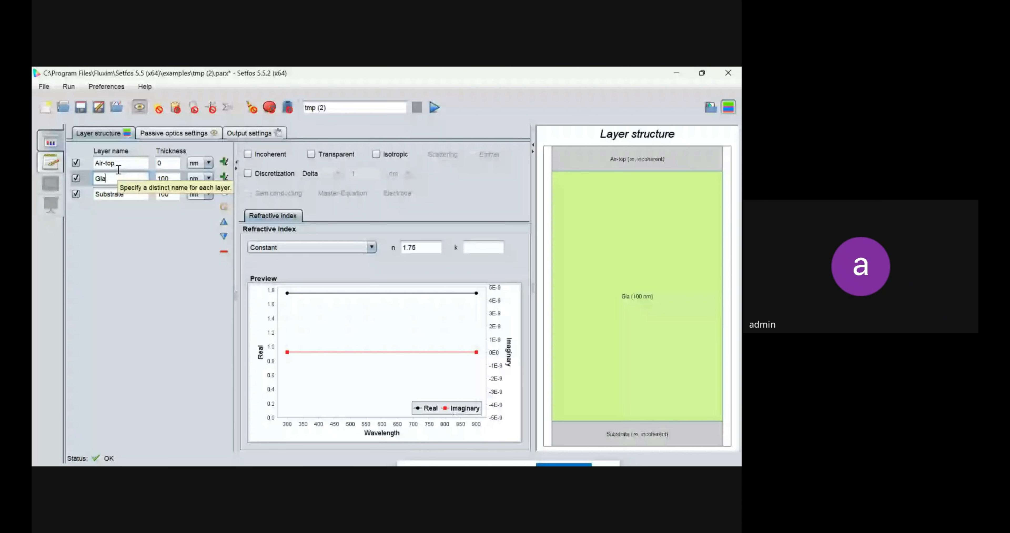
{"action": "type", "text": "ss"}
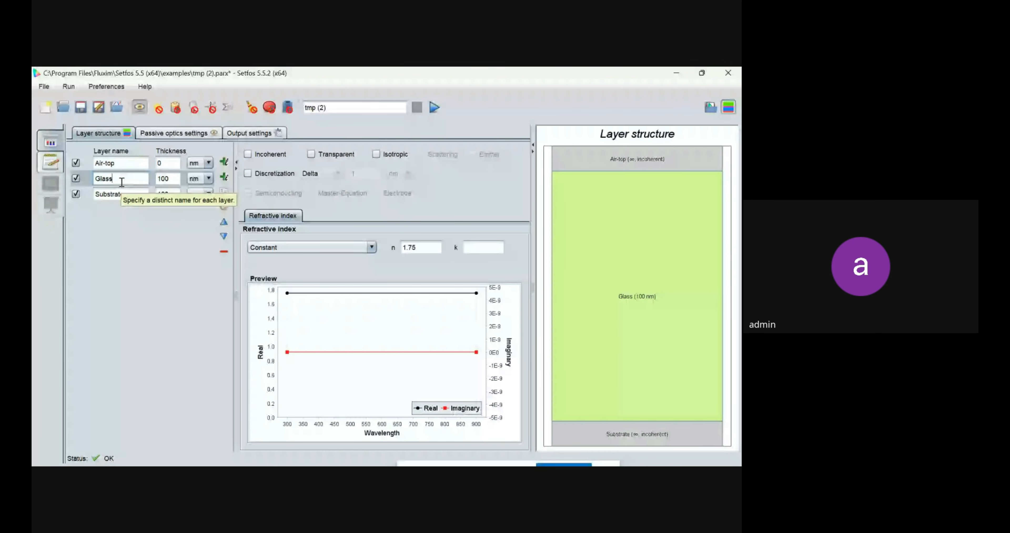
{"action": "left_click", "coordinate": [177, 178]}
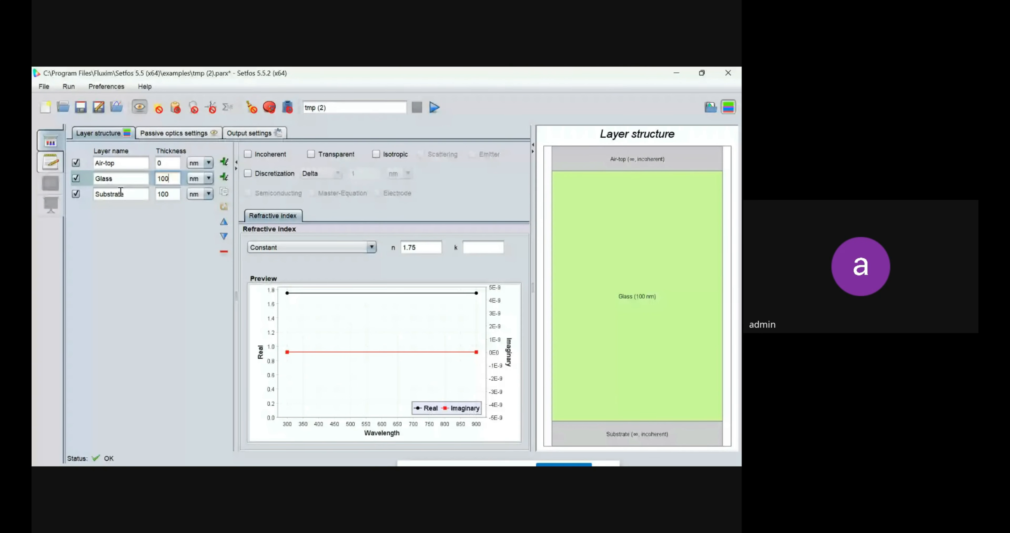
Rename the Substrate layer below Glass as ITO.
{"action": "left_click", "coordinate": [130, 194]}
{"action": "key", "text": "BackSpace"}
{"action": "key", "text": "BackSpace"}
{"action": "key", "text": "BackSpace"}
{"action": "key", "text": "BackSpace"}
{"action": "key", "text": "BackSpace"}
{"action": "key", "text": "BackSpace"}
{"action": "key", "text": "BackSpace"}
{"action": "key", "text": "BackSpace"}
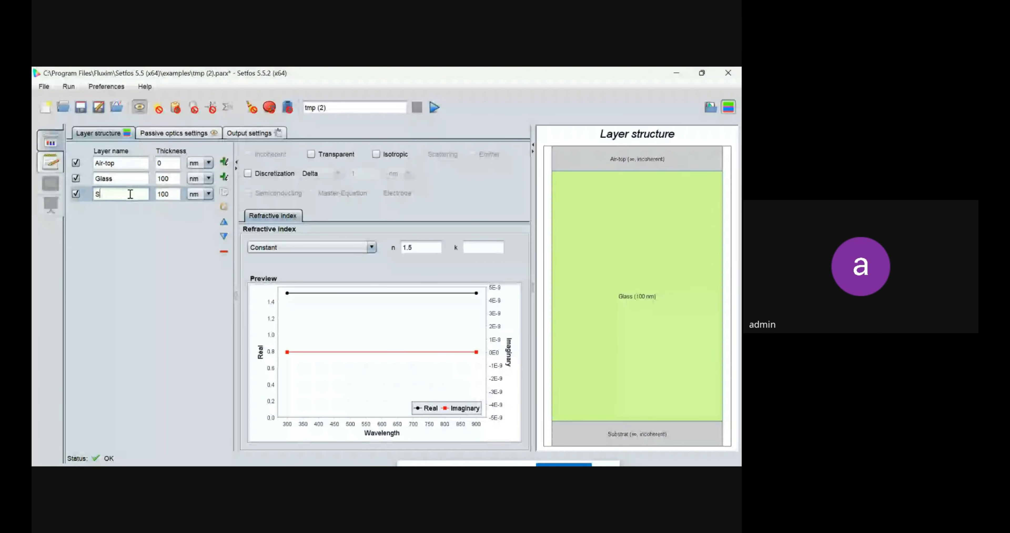
{"action": "key", "text": "BackSpace"}
{"action": "type", "text": "ITO"}
Add a new layer below ITO and name it PEDOT.
{"action": "left_click", "coordinate": [224, 163]}
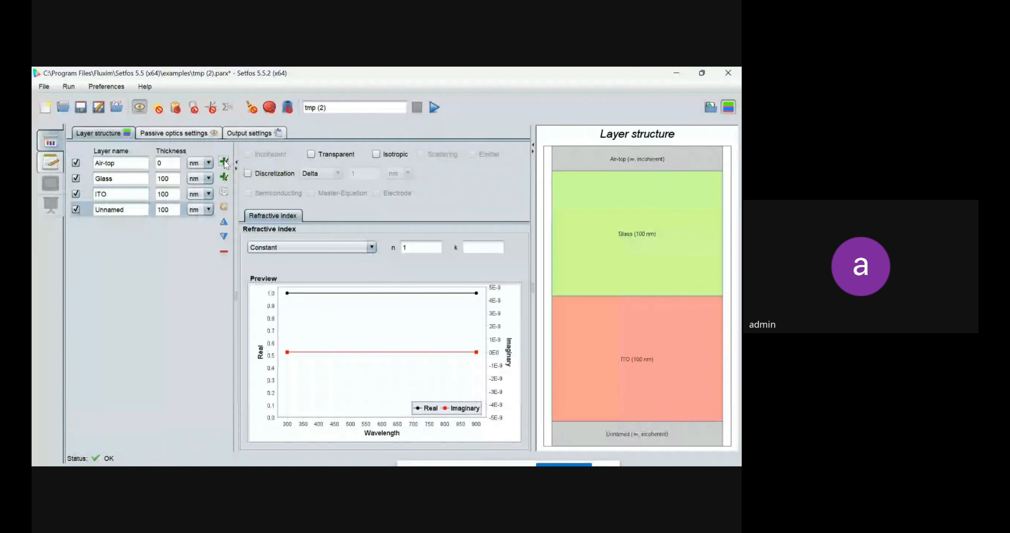
{"action": "double_click", "coordinate": [137, 207]}
{"action": "key", "text": "BackSpace"}
{"action": "type", "text": "P"}
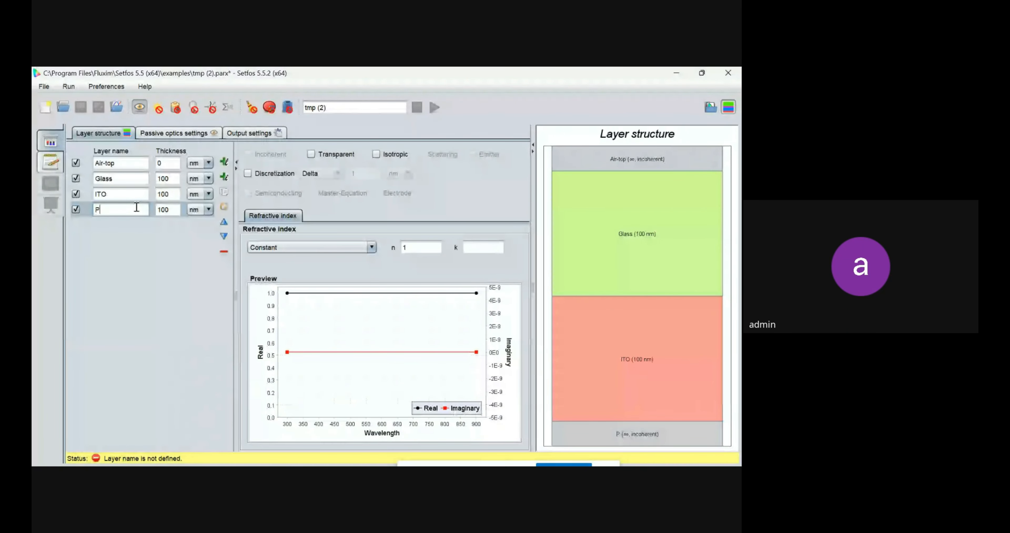
{"action": "type", "text": "EDOT"}
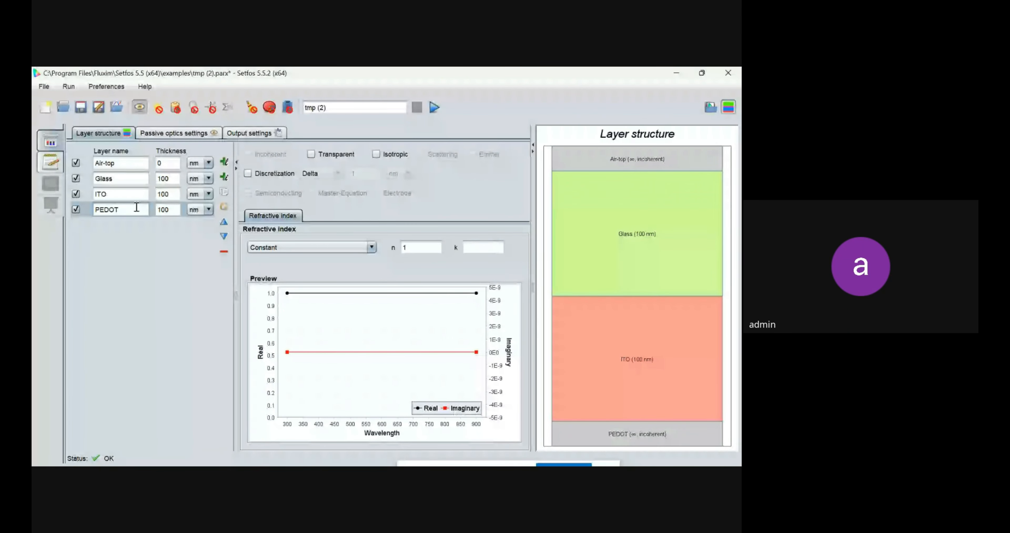
Add a new layer below PEDOT and name it P3HT:PCBM.
{"action": "left_click", "coordinate": [224, 161]}
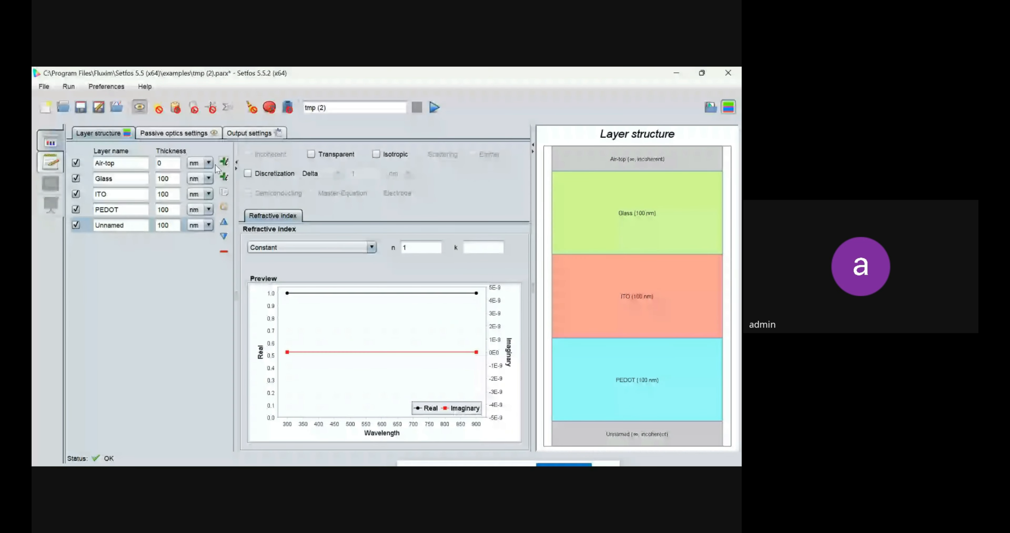
{"action": "left_click", "coordinate": [134, 230]}
{"action": "key", "text": "BackSpace"}
{"action": "key", "text": "BackSpace"}
{"action": "key", "text": "BackSpace"}
{"action": "key", "text": "BackSpace"}
{"action": "key", "text": "BackSpace"}
{"action": "key", "text": "BackSpace"}
{"action": "key", "text": "BackSpace"}
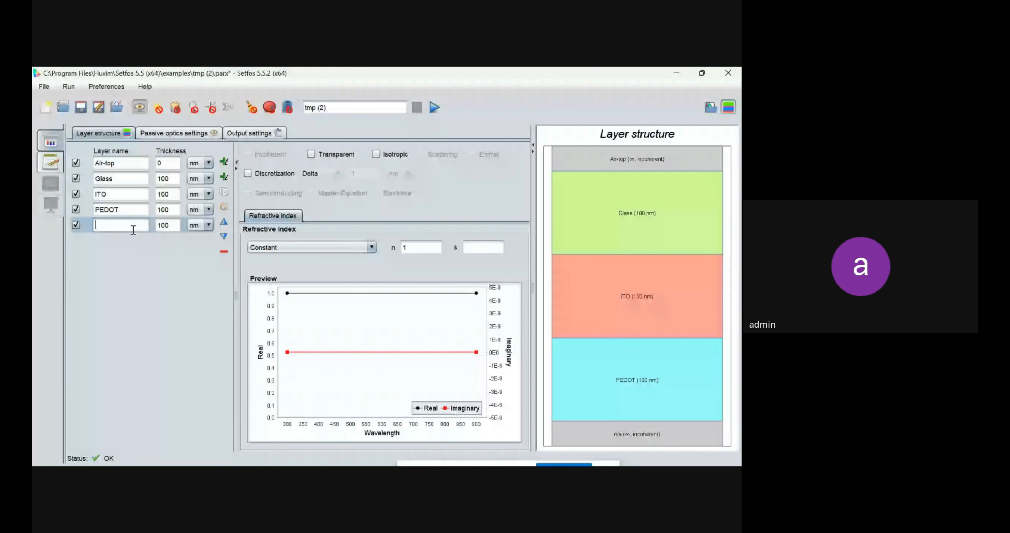
{"action": "type", "text": "P3"}
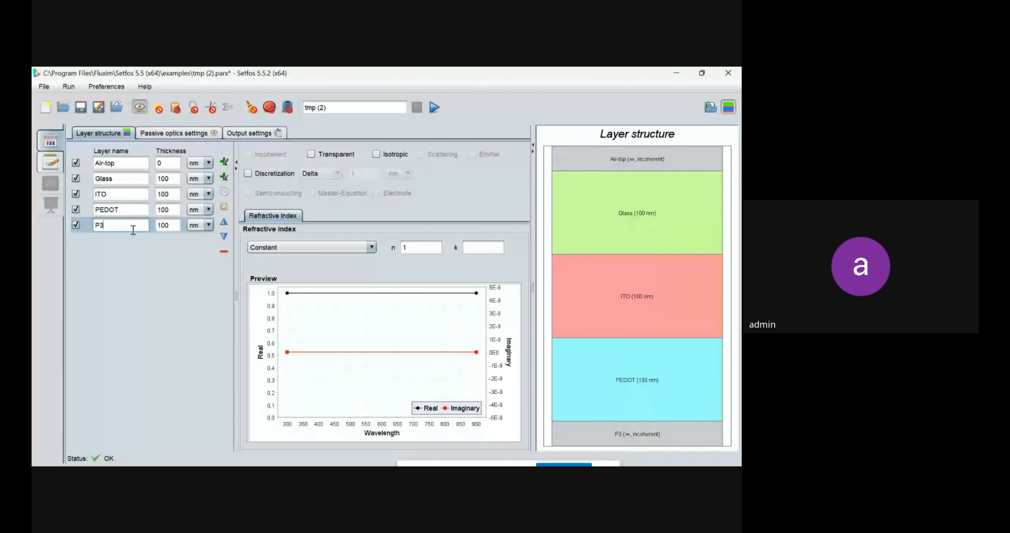
{"action": "type", "text": "HT:PCBM"}
Add a new layer below P3HT:PCBM and name it Aluminium.
{"action": "left_click", "coordinate": [225, 162]}
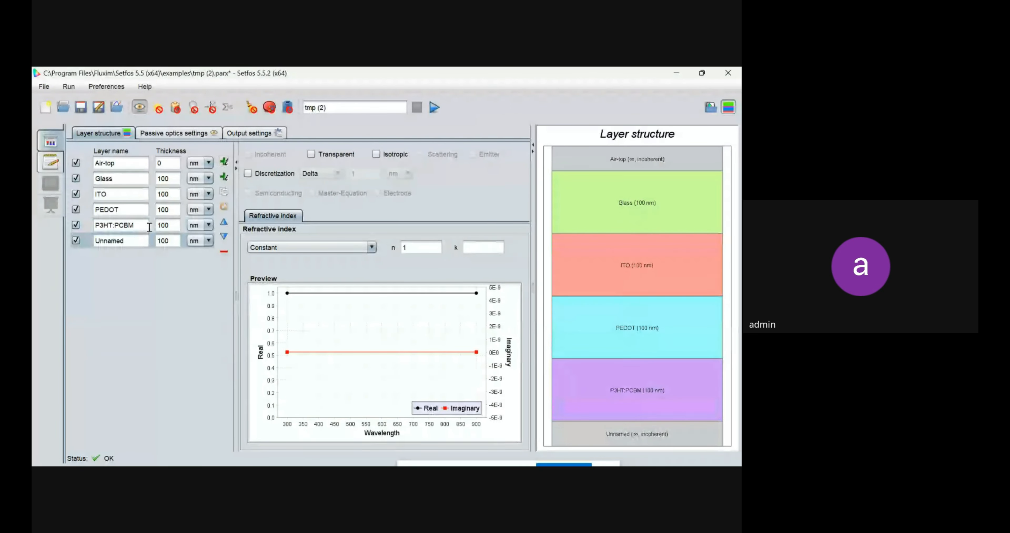
{"action": "double_click", "coordinate": [132, 242]}
{"action": "key", "text": "BackSpace"}
{"action": "type", "text": "Alu"}
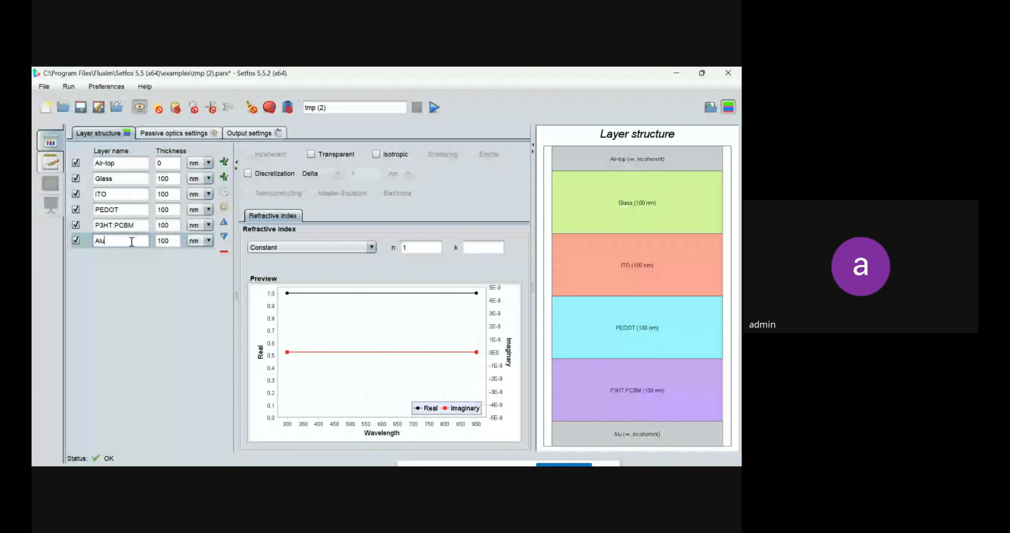
{"action": "type", "text": "minium"}
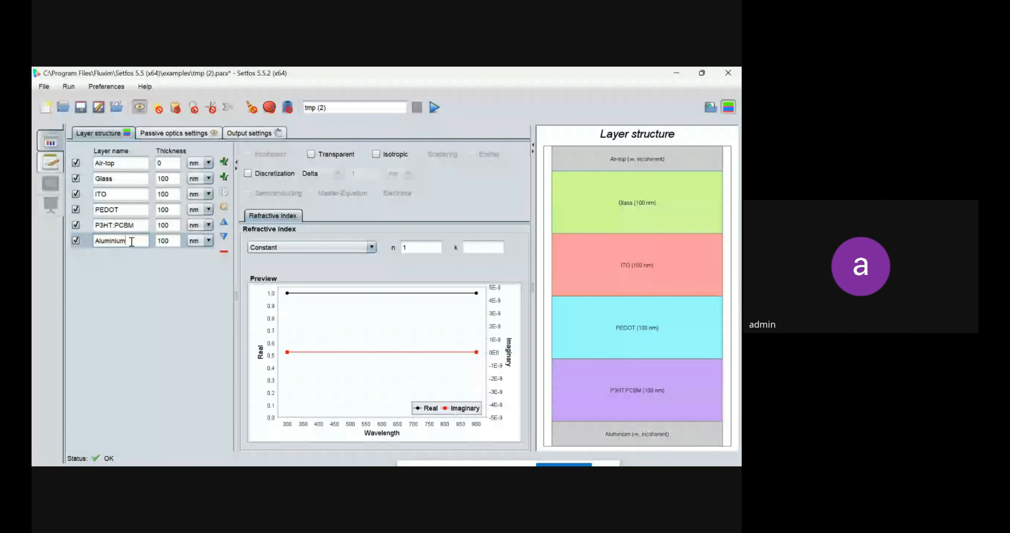
Add a final layer below Aluminium and name it Air-bottom.
{"action": "left_click", "coordinate": [226, 157]}
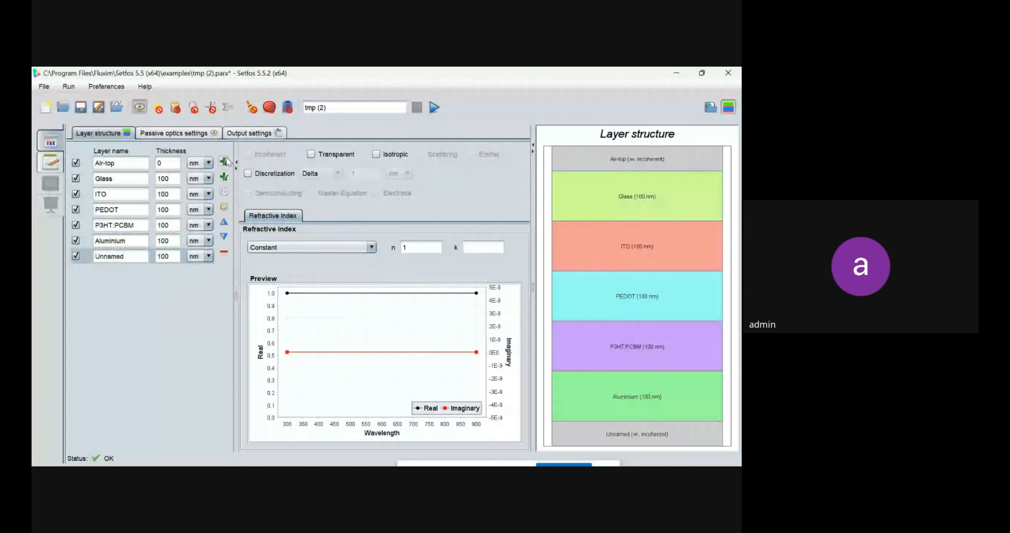
{"action": "left_click", "coordinate": [125, 257]}
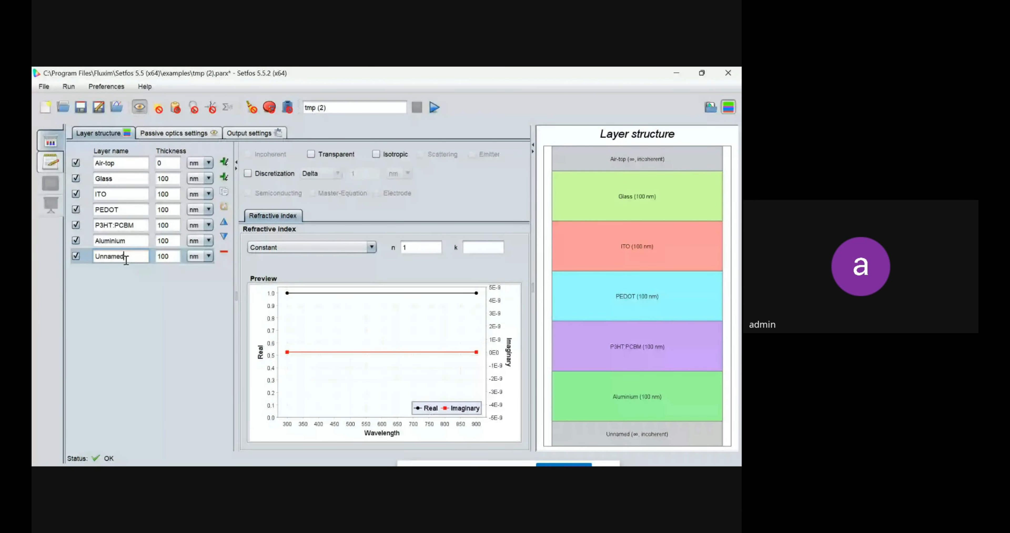
{"action": "key", "text": "BackSpace"}
{"action": "key", "text": "BackSpace"}
{"action": "key", "text": "BackSpace"}
{"action": "key", "text": "BackSpace"}
{"action": "key", "text": "BackSpace"}
{"action": "key", "text": "BackSpace"}
{"action": "key", "text": "BackSpace"}
{"action": "type", "text": "Al"}
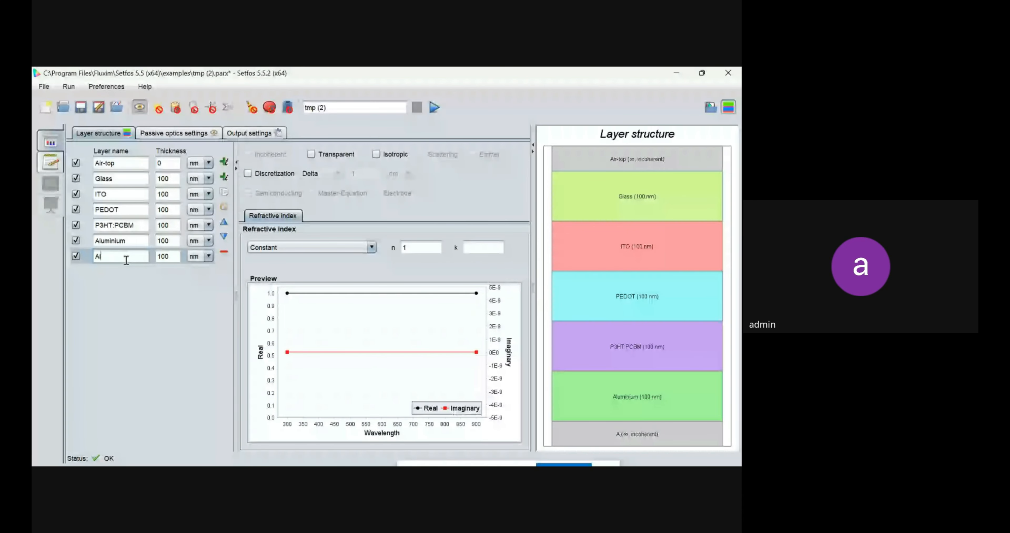
{"action": "type", "text": "ir-to"}
{"action": "key", "text": "BackSpace"}
{"action": "key", "text": "BackSpace"}
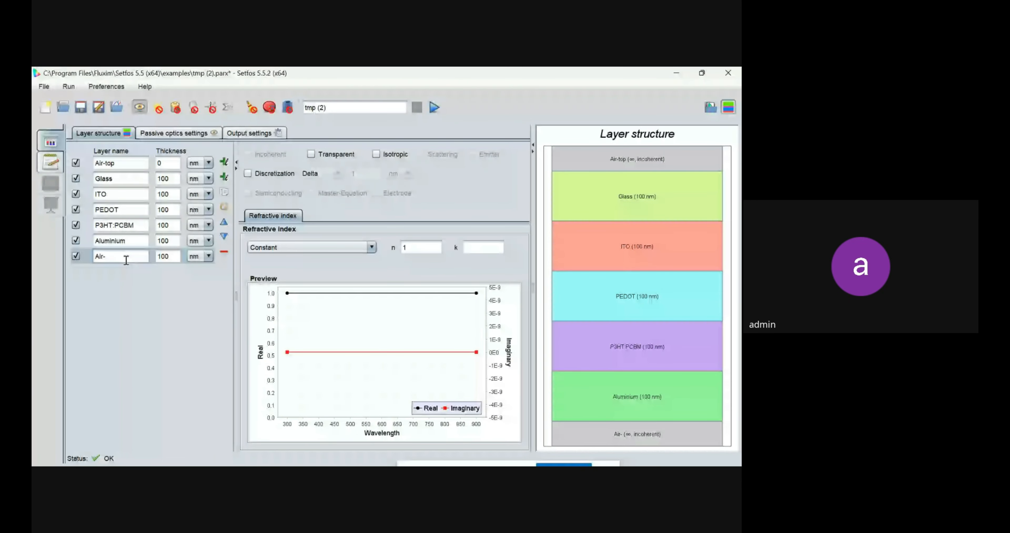
{"action": "type", "text": "bottom"}
Set the thickness of the ITO layer to 125 nm.
{"action": "left_click", "coordinate": [129, 184]}
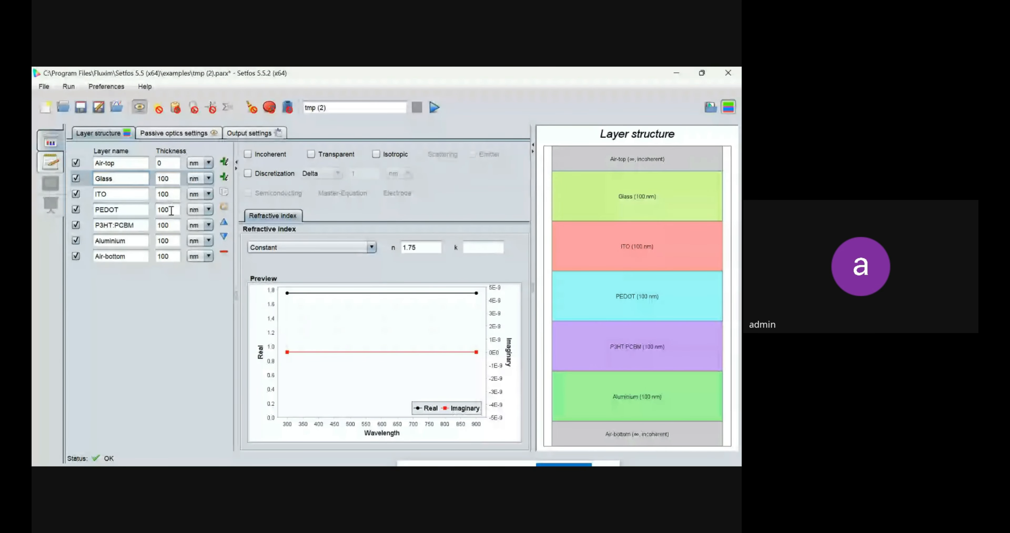
{"action": "left_click", "coordinate": [165, 164]}
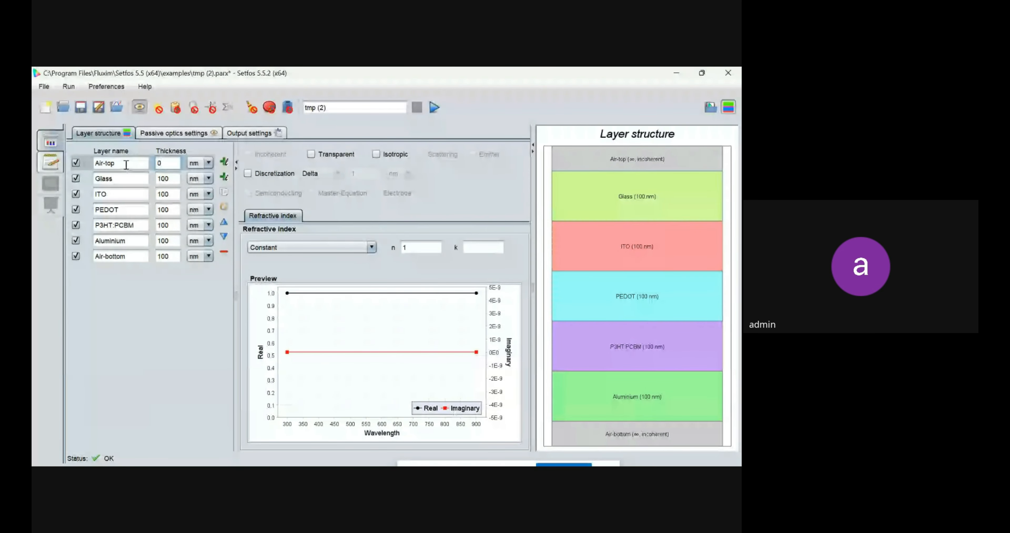
{"action": "left_click", "coordinate": [168, 180]}
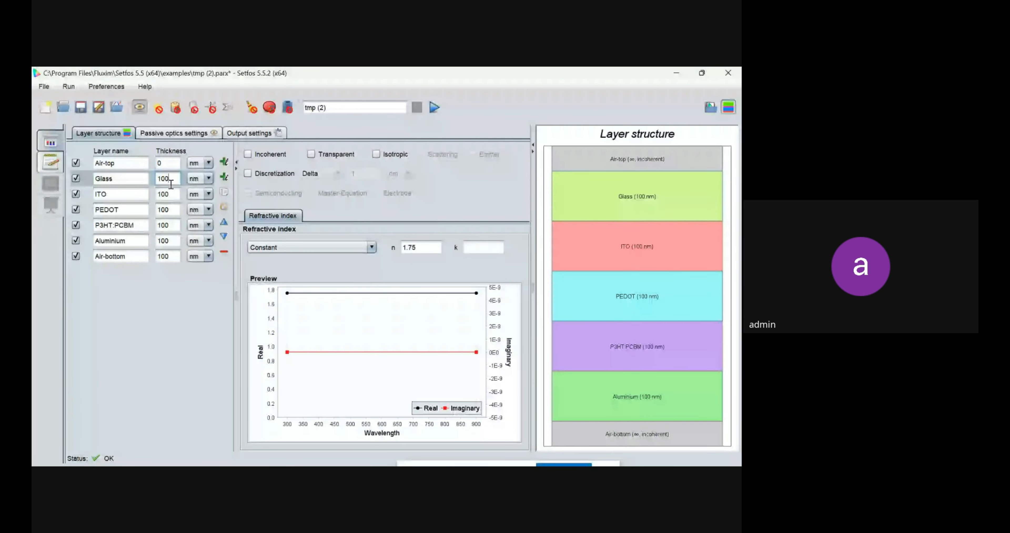
{"action": "left_click", "coordinate": [173, 195]}
{"action": "key", "text": "BackSpace"}
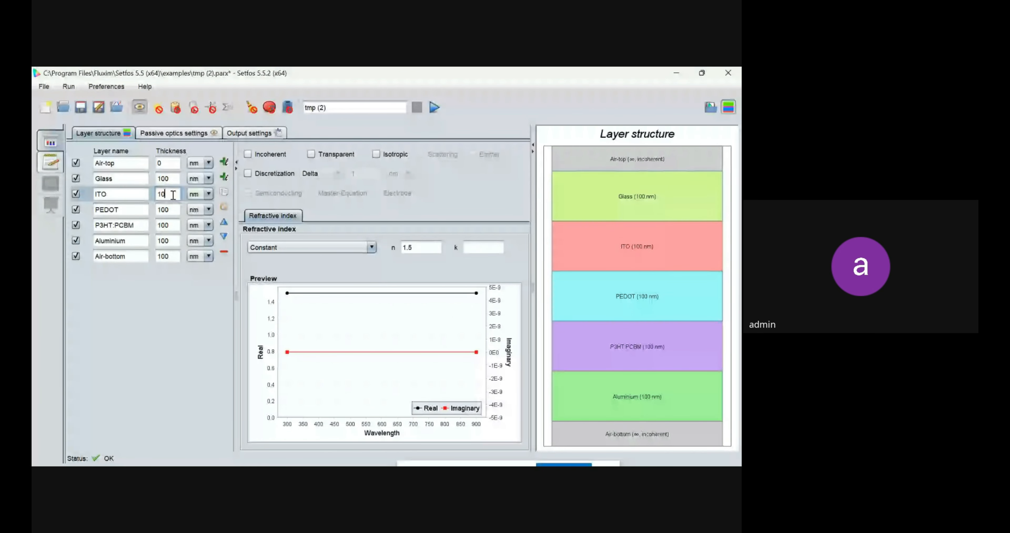
{"action": "key", "text": "BackSpace"}
{"action": "key", "text": "BackSpace"}
{"action": "type", "text": "125"}
Set the thickness of the PEDOT layer to 50 nm.
{"action": "left_click", "coordinate": [174, 206]}
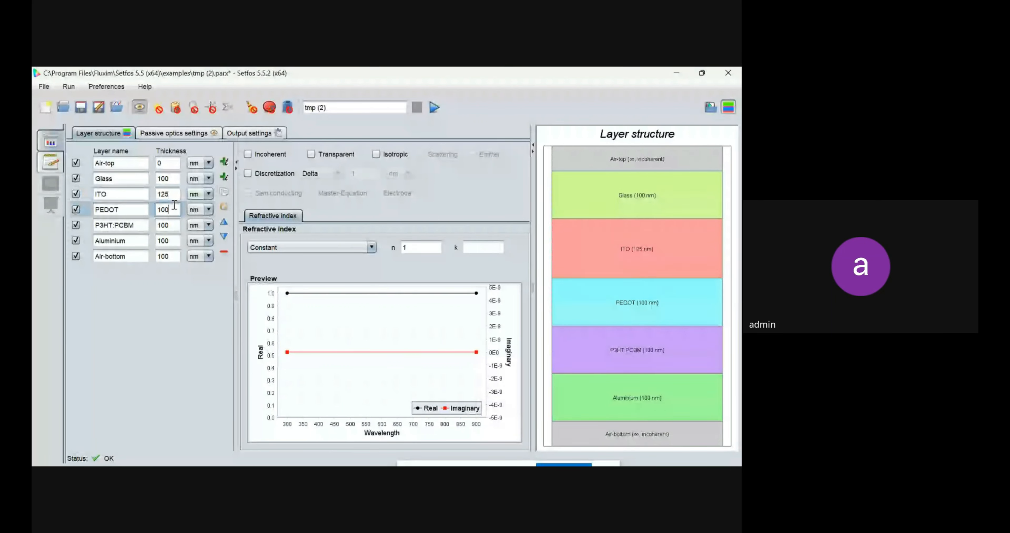
{"action": "key", "text": "BackSpace"}
{"action": "key", "text": "BackSpace"}
{"action": "key", "text": "BackSpace"}
{"action": "type", "text": "5"}
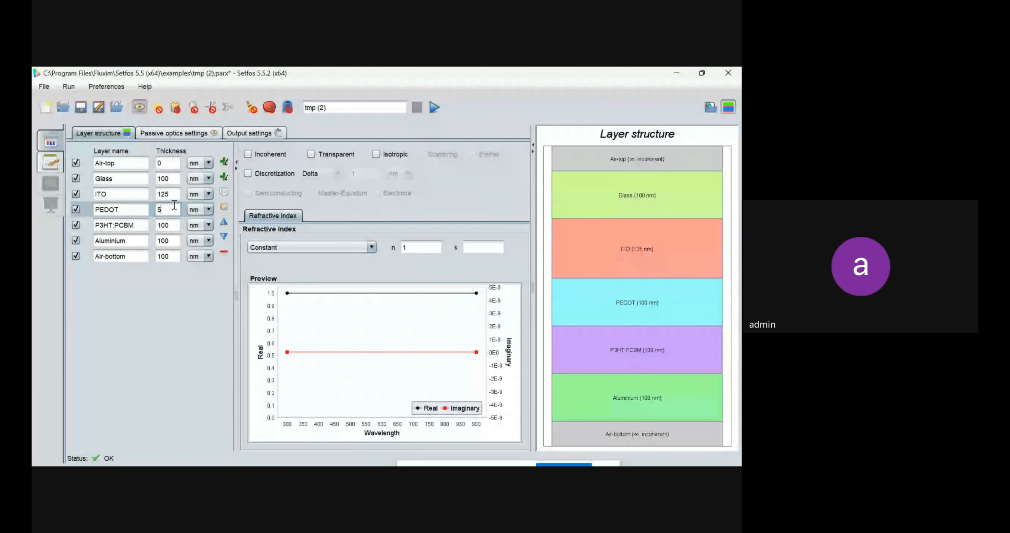
{"action": "type", "text": "0"}
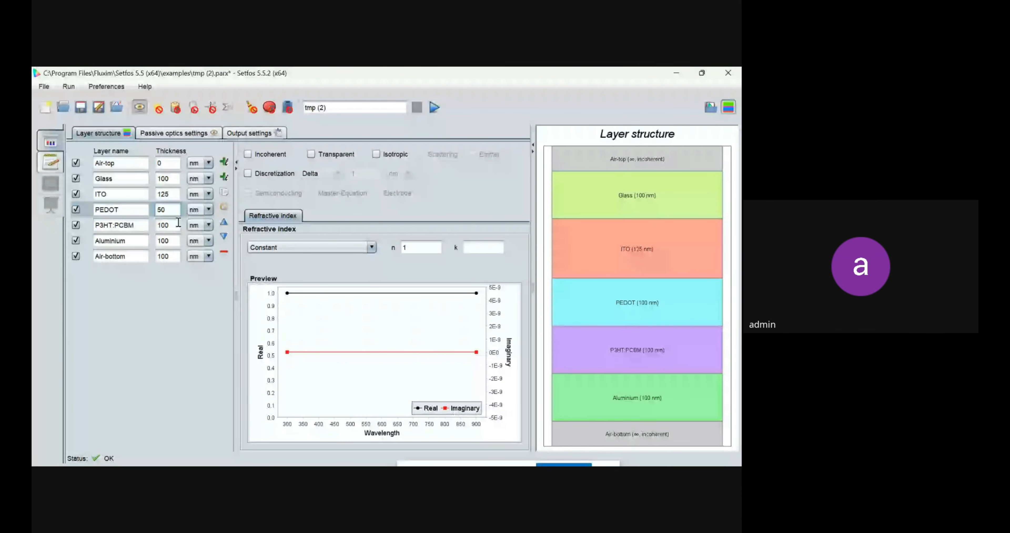
Set the thickness of the Aluminium layer to 500 nm.
{"action": "left_click", "coordinate": [179, 222]}
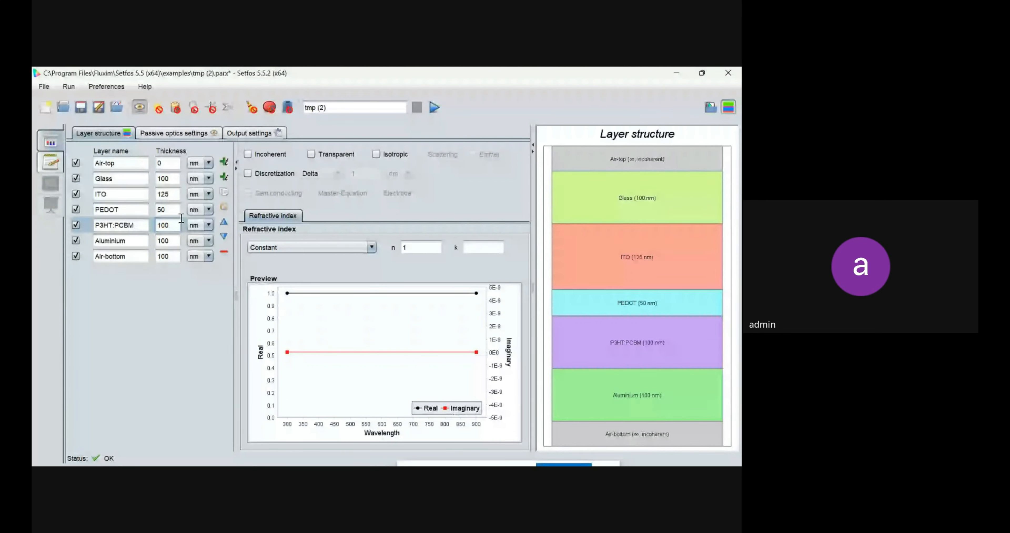
{"action": "left_click", "coordinate": [169, 238]}
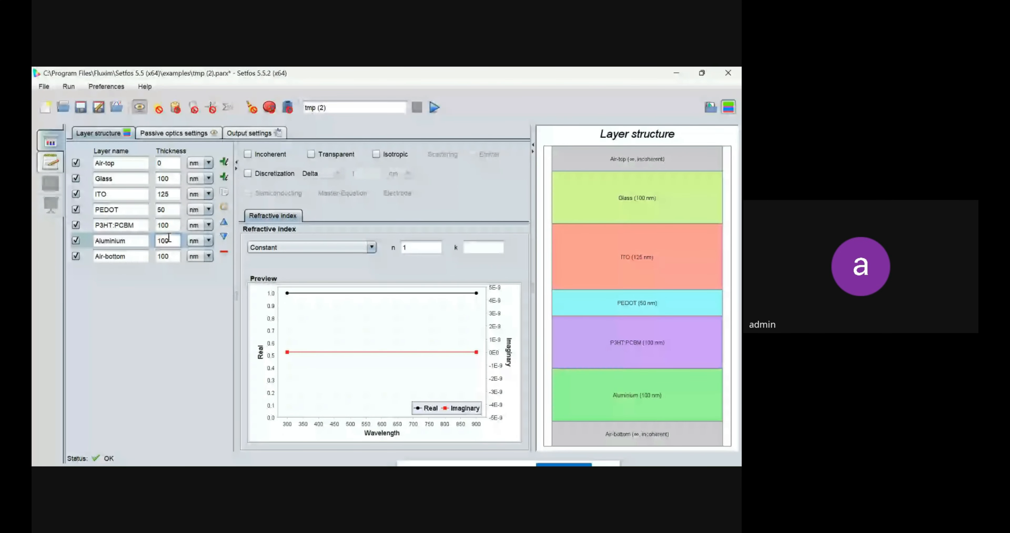
{"action": "key", "text": "BackSpace"}
{"action": "key", "text": "BackSpace"}
{"action": "key", "text": "BackSpace"}
{"action": "type", "text": "500"}
{"action": "left_click", "coordinate": [178, 221]}
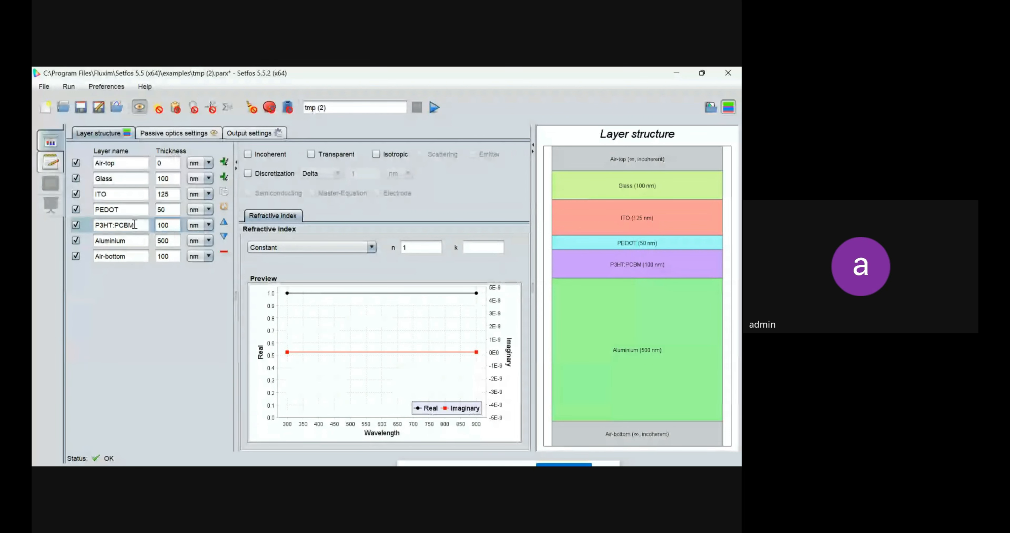
Try um and mm as the thickness unit of the Glass layer and return it to nm.
{"action": "left_click", "coordinate": [210, 179]}
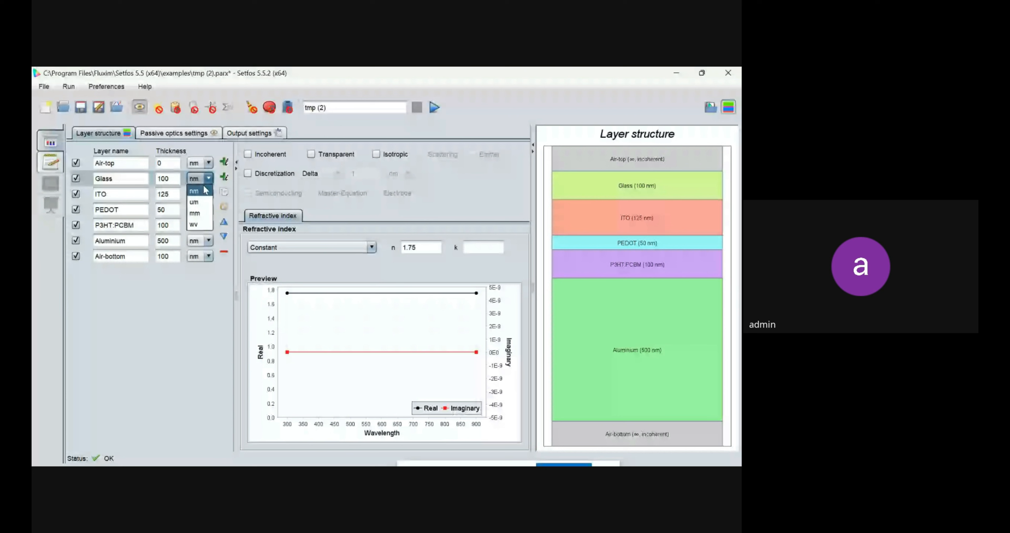
{"action": "left_click", "coordinate": [195, 202]}
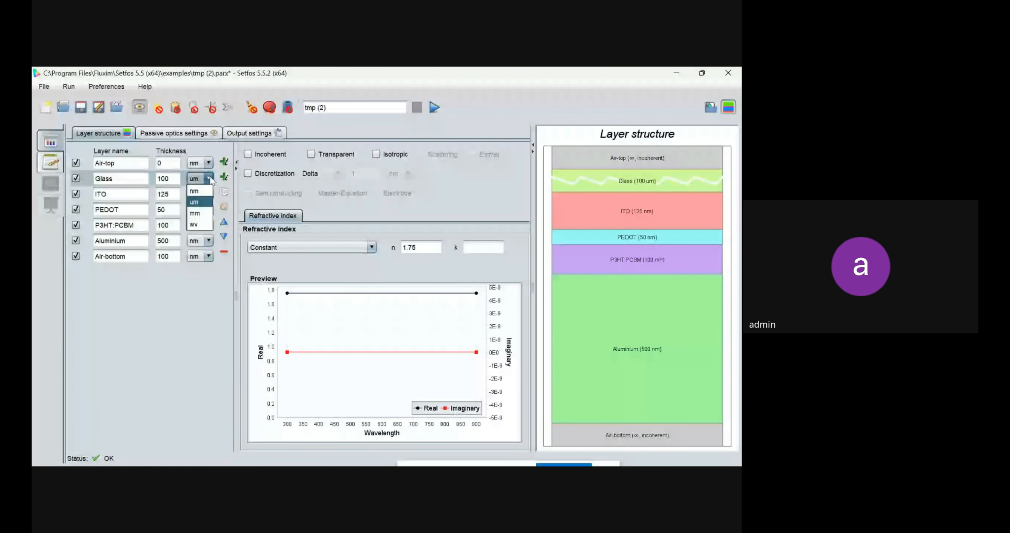
{"action": "left_click", "coordinate": [197, 213]}
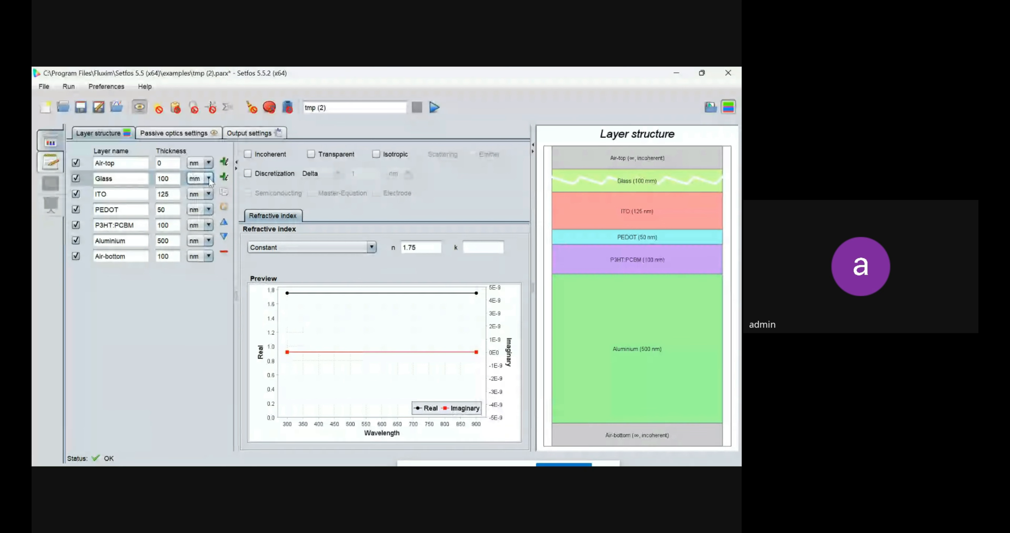
{"action": "left_click", "coordinate": [209, 179]}
{"action": "left_click", "coordinate": [194, 191]}
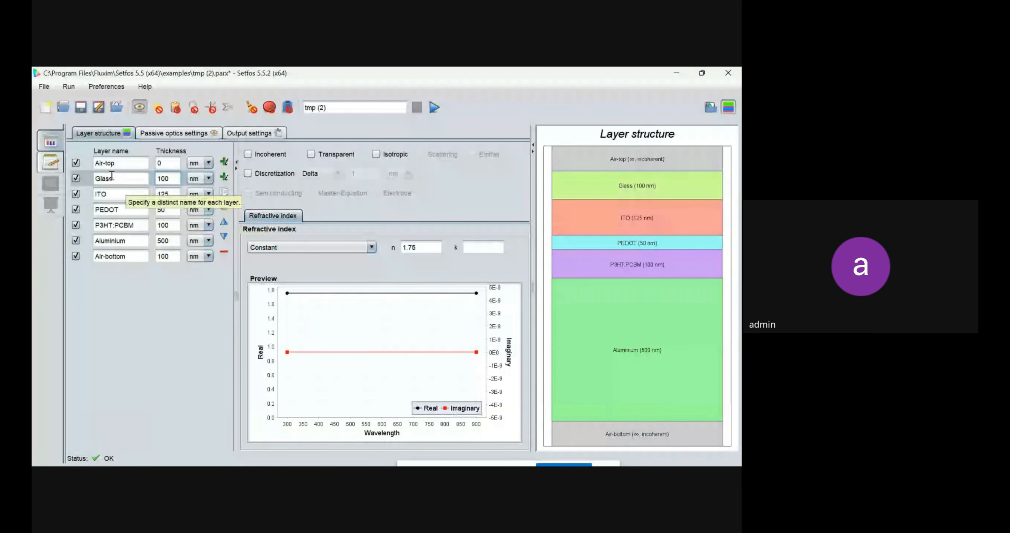
{"action": "left_click", "coordinate": [44, 87]}
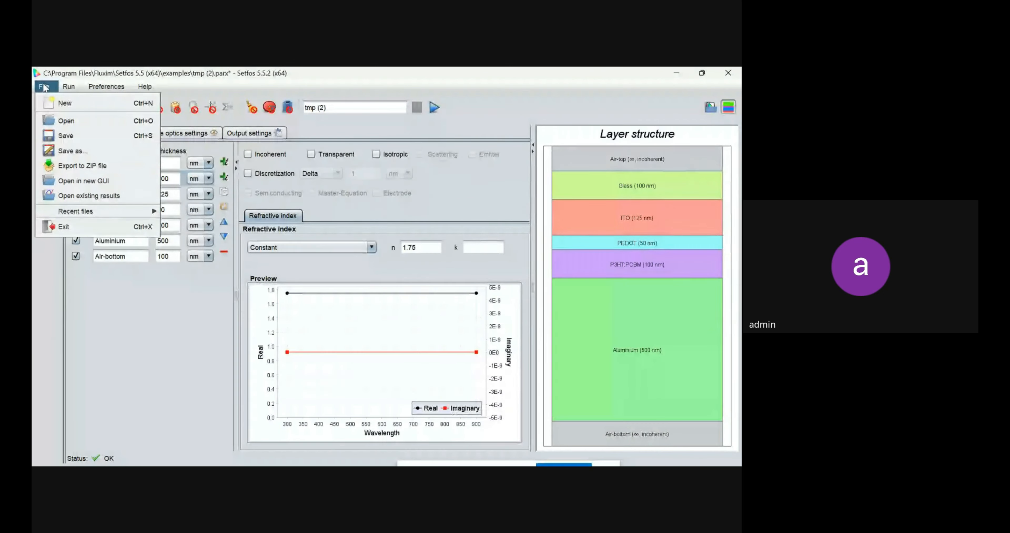
{"action": "left_click", "coordinate": [184, 192]}
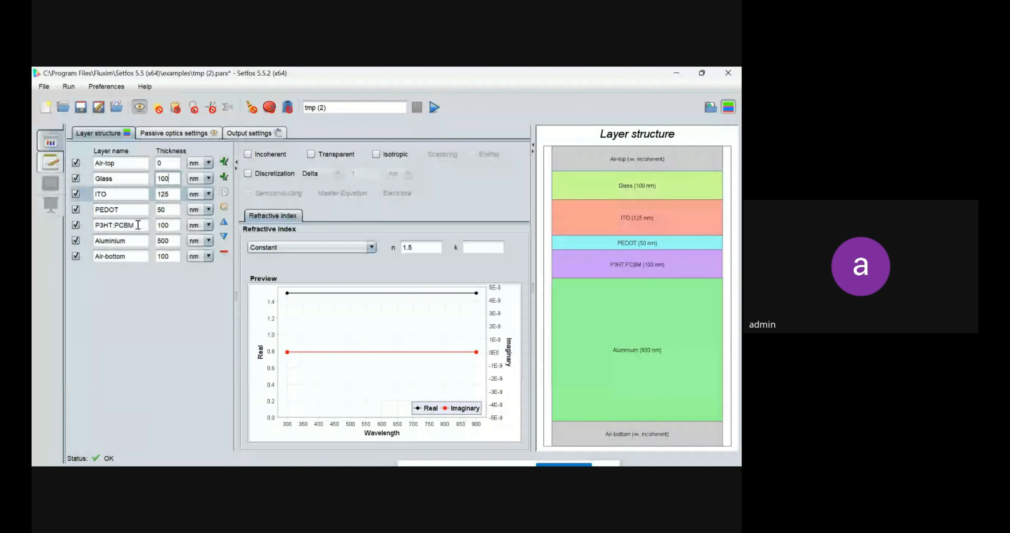
{"action": "left_click", "coordinate": [122, 165]}
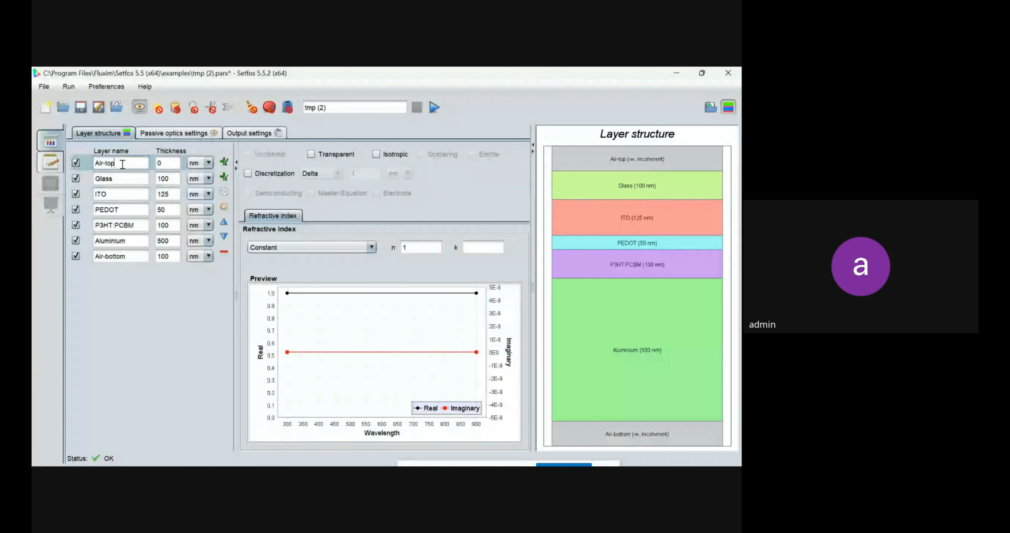
Mark the Glass layer as incoherent and transparent.
{"action": "left_click", "coordinate": [132, 178]}
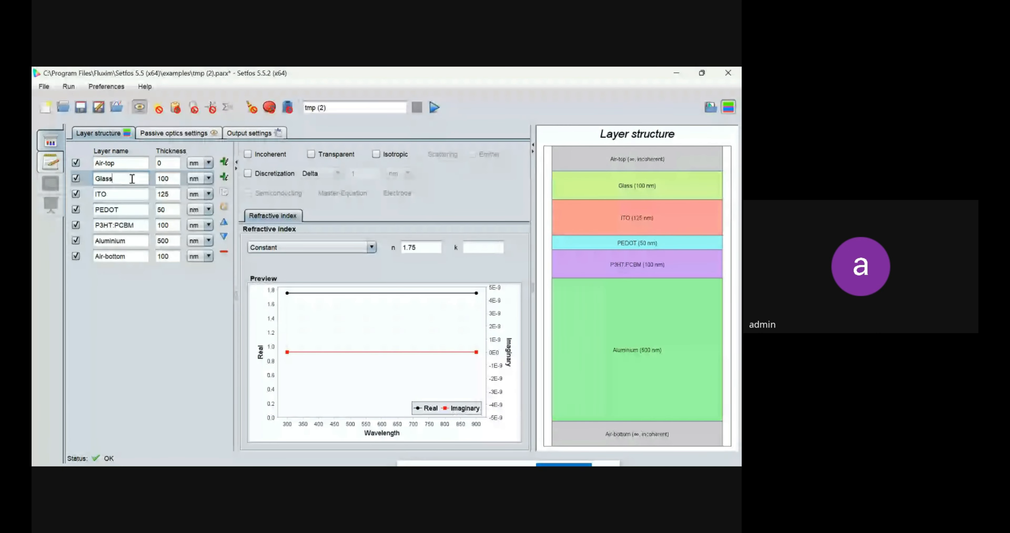
{"action": "left_click", "coordinate": [168, 179]}
{"action": "left_click", "coordinate": [247, 154]}
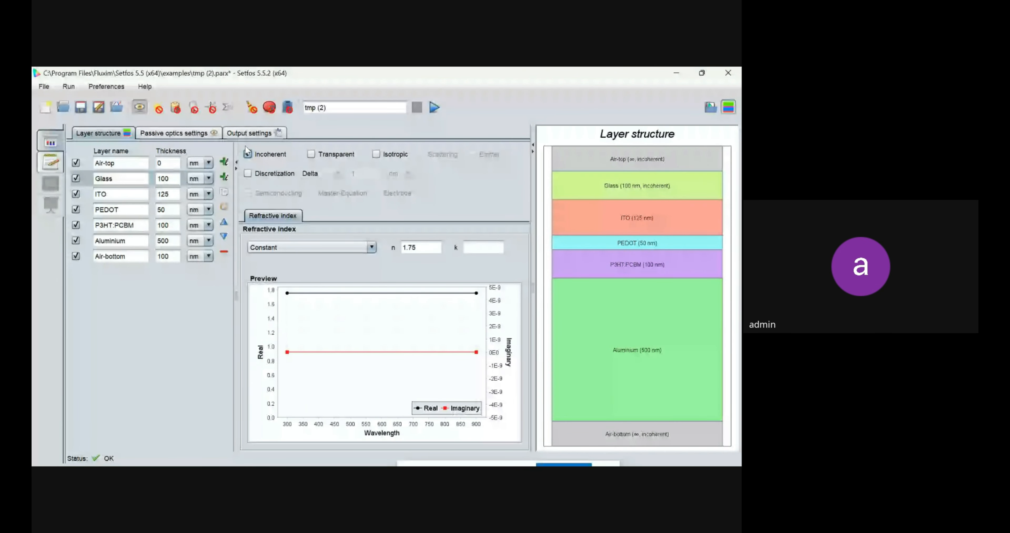
{"action": "left_click", "coordinate": [310, 155]}
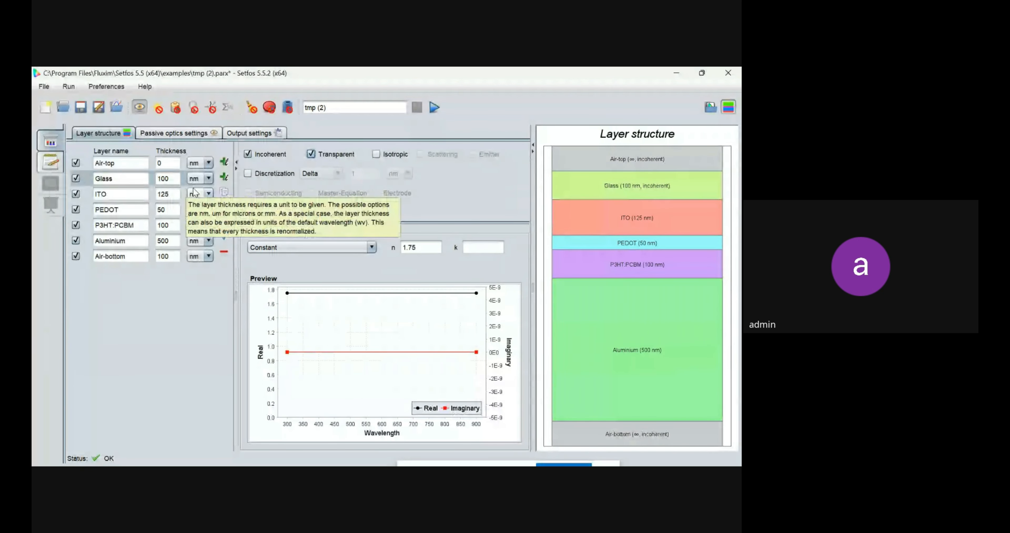
{"action": "left_click", "coordinate": [170, 195]}
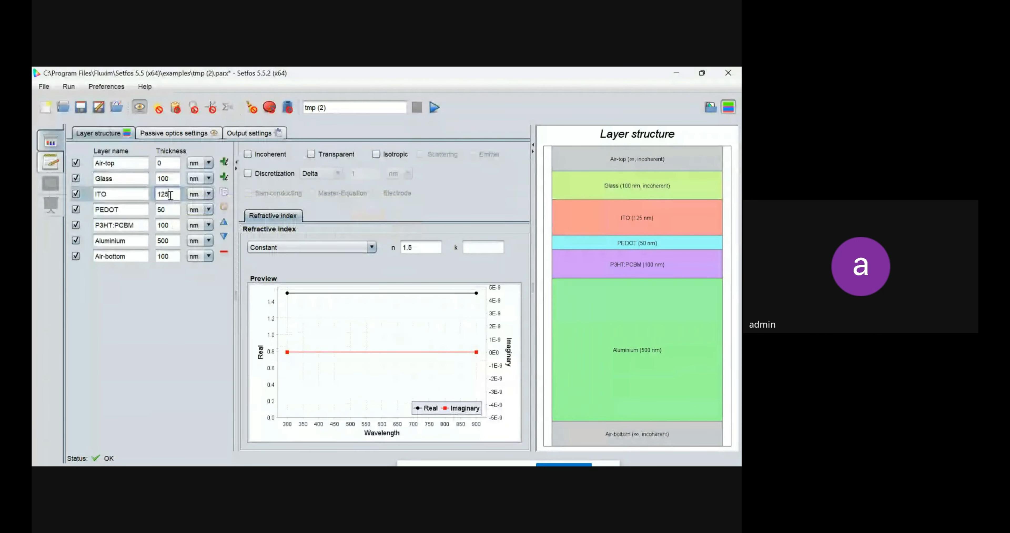
{"action": "left_click", "coordinate": [169, 212]}
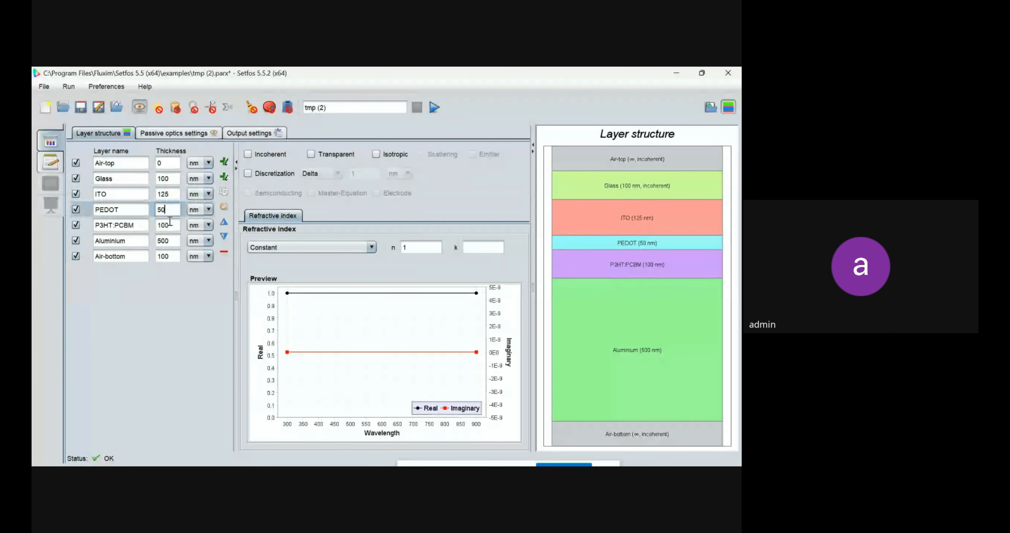
{"action": "left_click", "coordinate": [170, 221]}
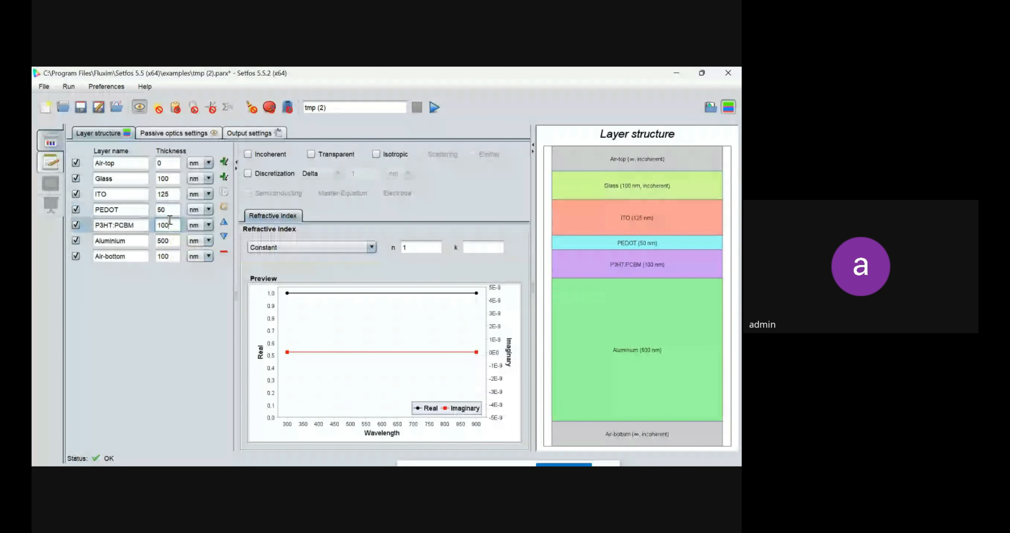
{"action": "left_click", "coordinate": [159, 240]}
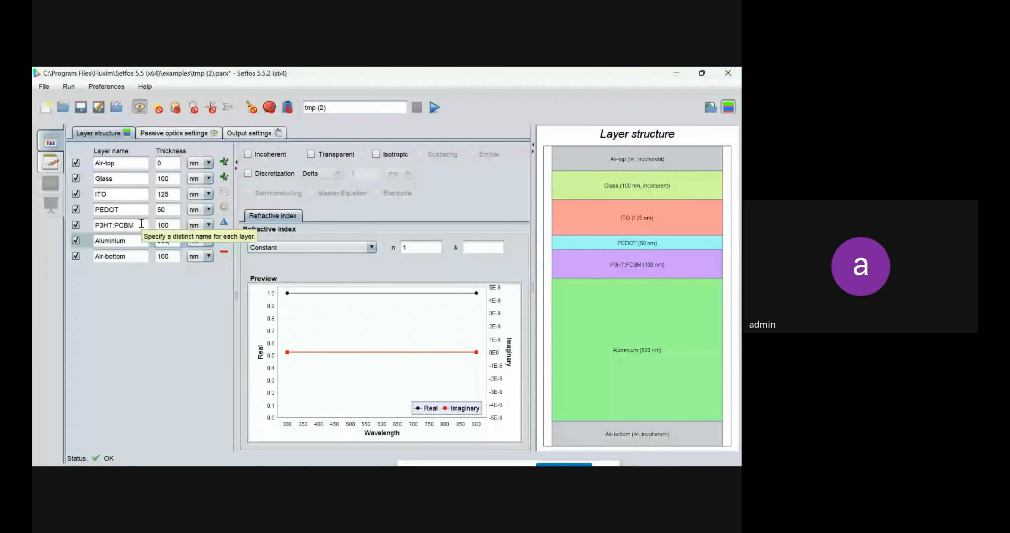
{"action": "left_click", "coordinate": [137, 163]}
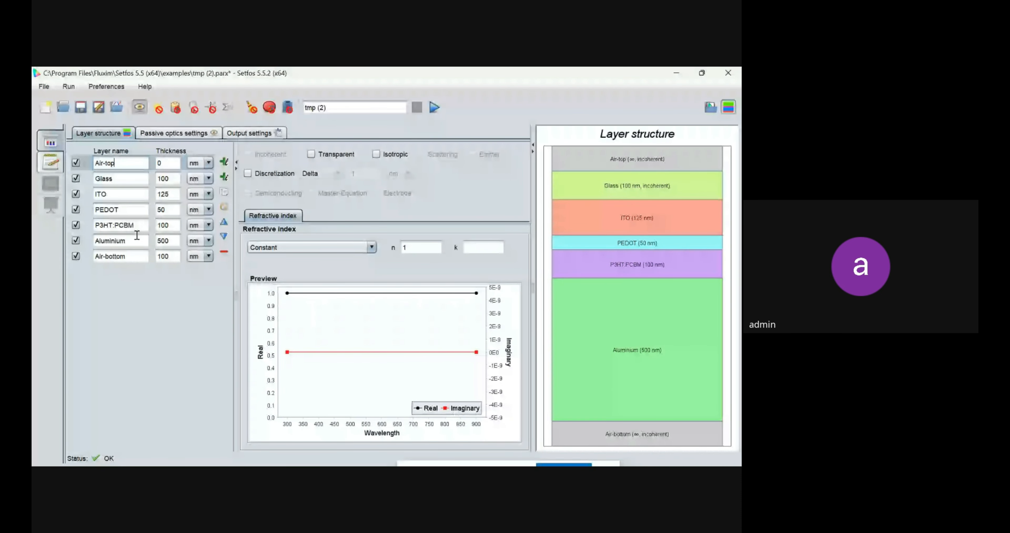
Set the constant refractive index n of the Glass layer to 1.5.
{"action": "left_click", "coordinate": [124, 178]}
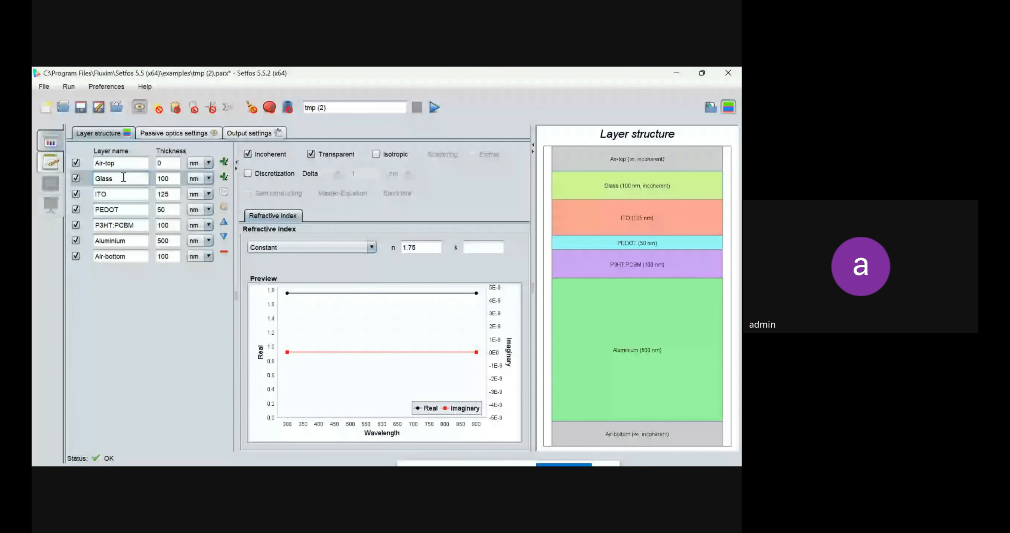
{"action": "left_click", "coordinate": [428, 250]}
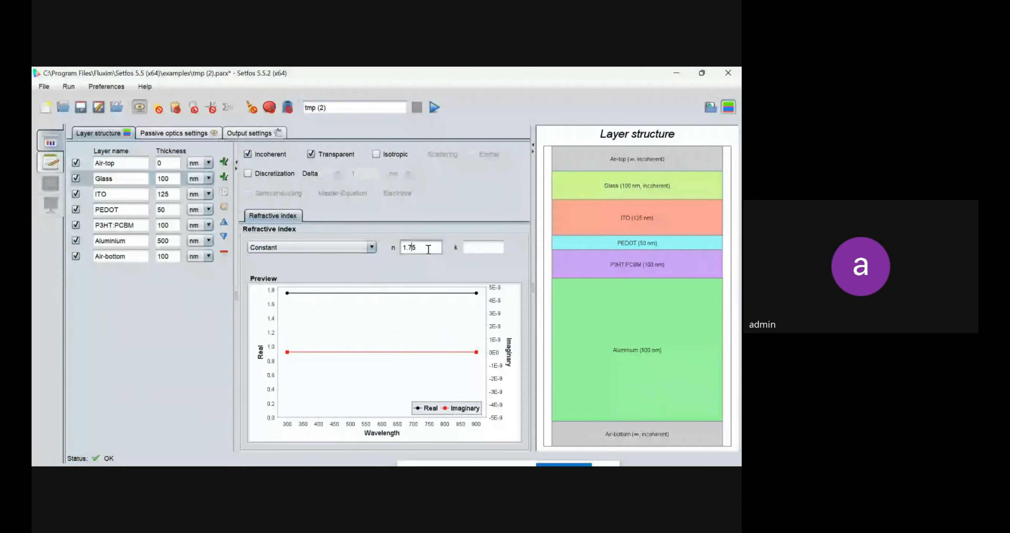
{"action": "key", "text": "BackSpace"}
Check the in-call messages of the Google Meet session and return to Setfos.
{"action": "left_click", "coordinate": [678, 74]}
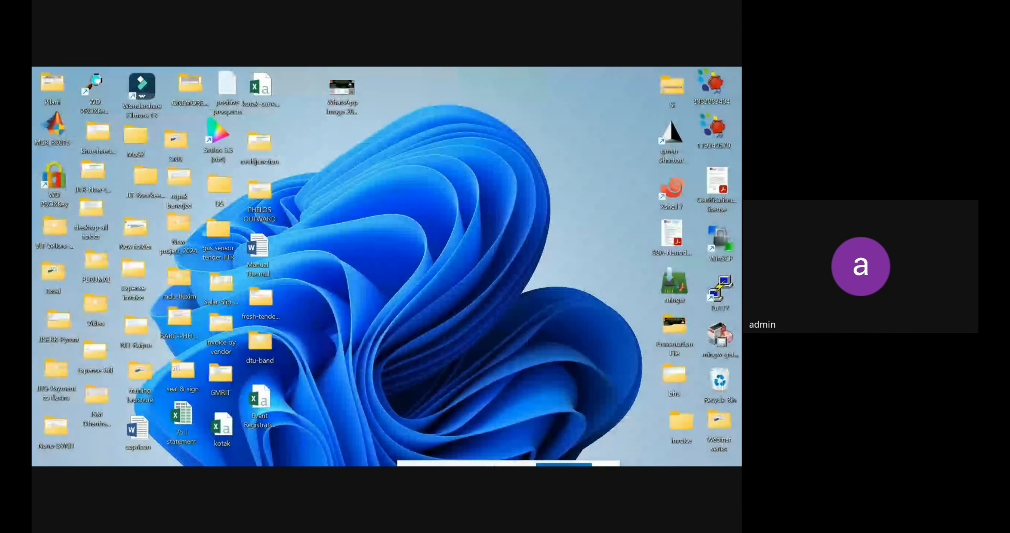
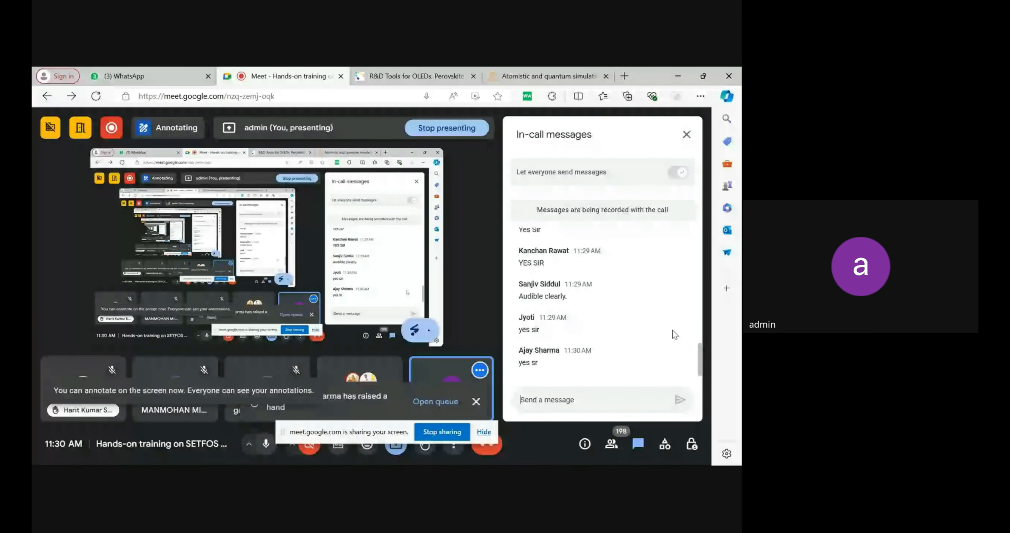
{"action": "left_click", "coordinate": [681, 79]}
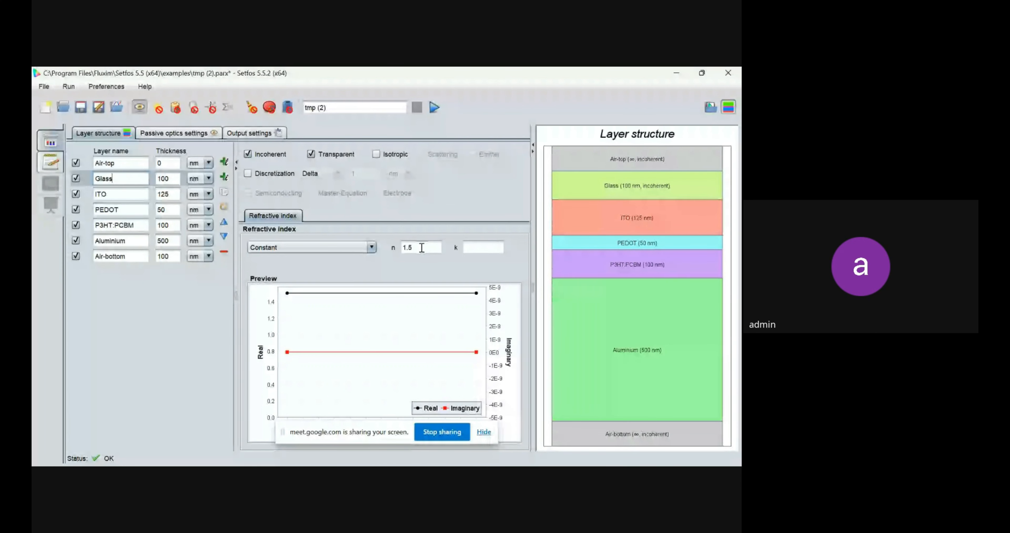
Check the refractive index of the Air-top layer and set n of the Air-bottom layer to 1.0.
{"action": "mouse_move", "coordinate": [421, 248]}
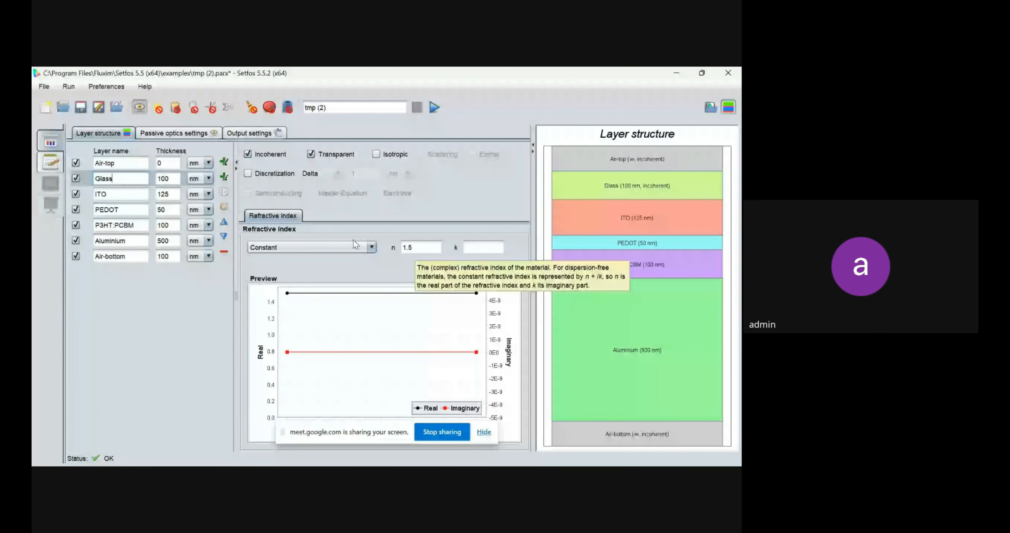
{"action": "left_click", "coordinate": [144, 162]}
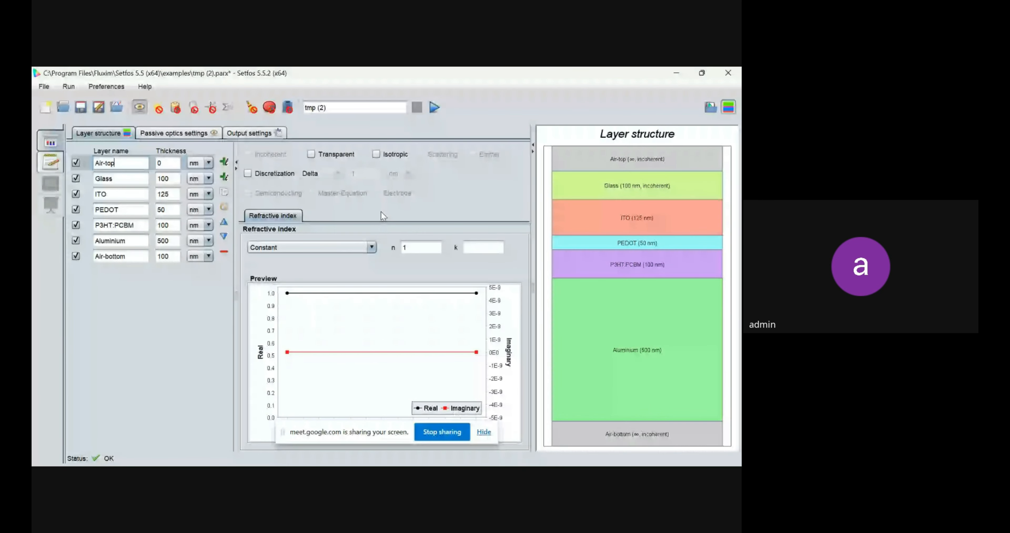
{"action": "left_click", "coordinate": [411, 246]}
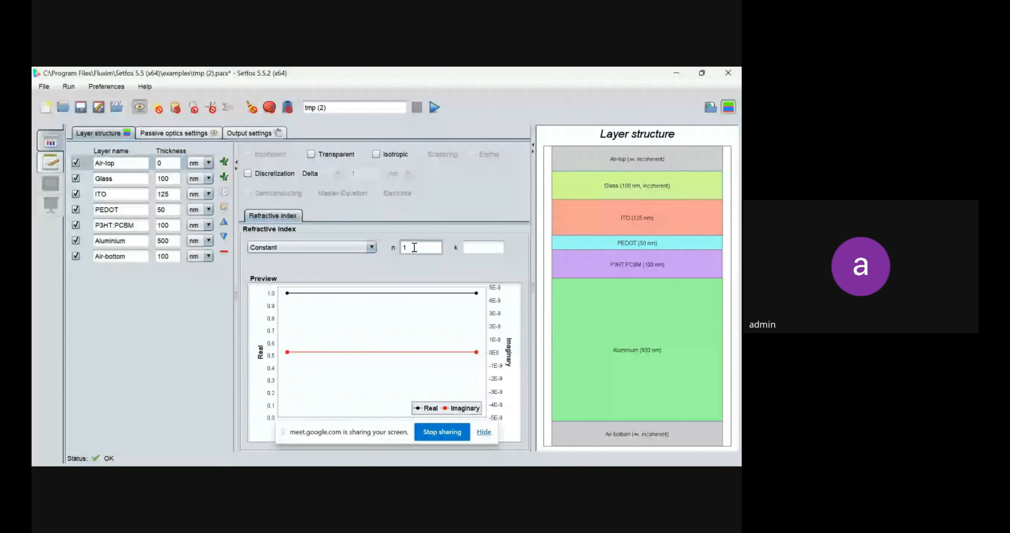
{"action": "left_click", "coordinate": [125, 257]}
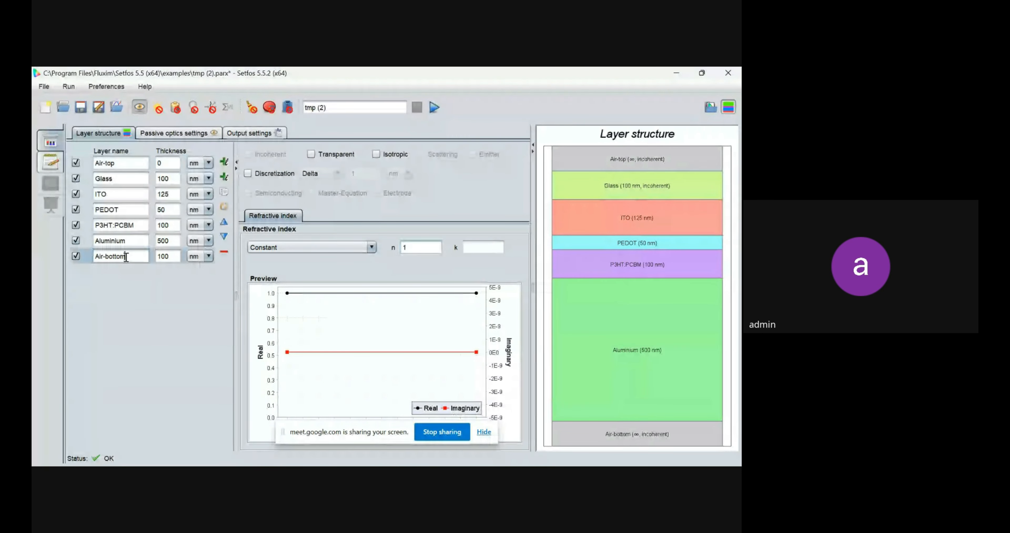
{"action": "left_click", "coordinate": [416, 245]}
{"action": "type", "text": ".0"}
Switch the refractive index source of the ITO layer to File (tabulated nk values) [.nk].
{"action": "left_click", "coordinate": [120, 194]}
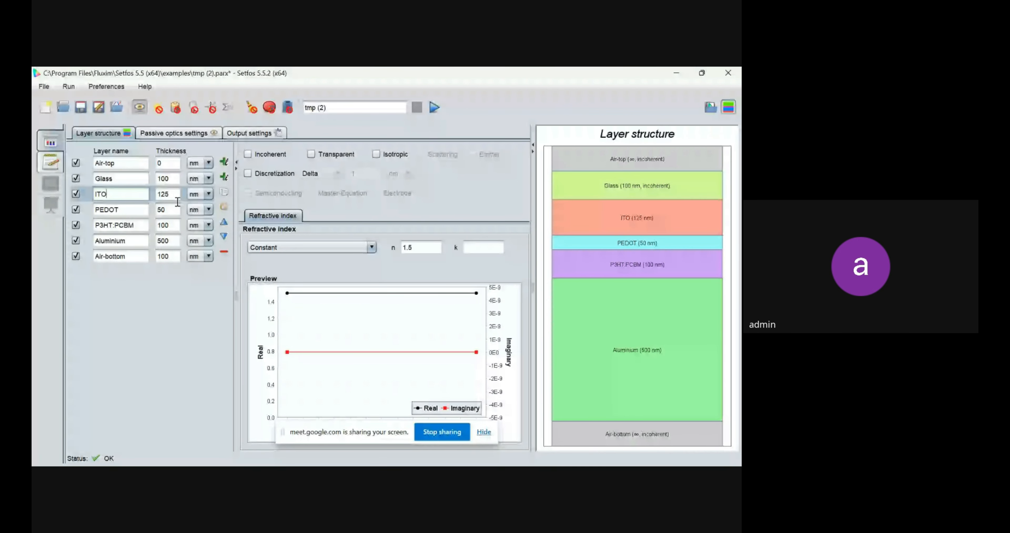
{"action": "left_click", "coordinate": [135, 225]}
{"action": "left_click", "coordinate": [139, 239]}
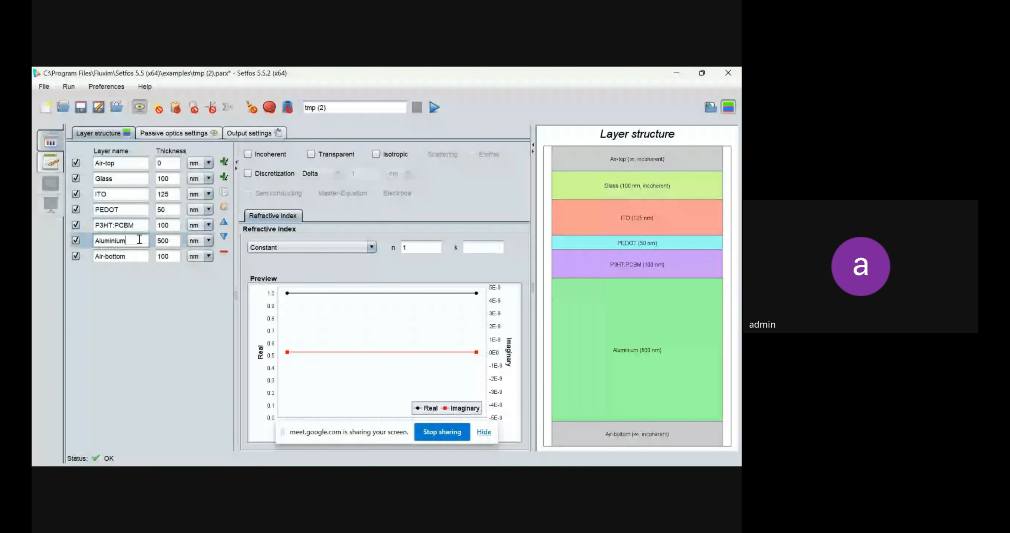
{"action": "left_click", "coordinate": [128, 193]}
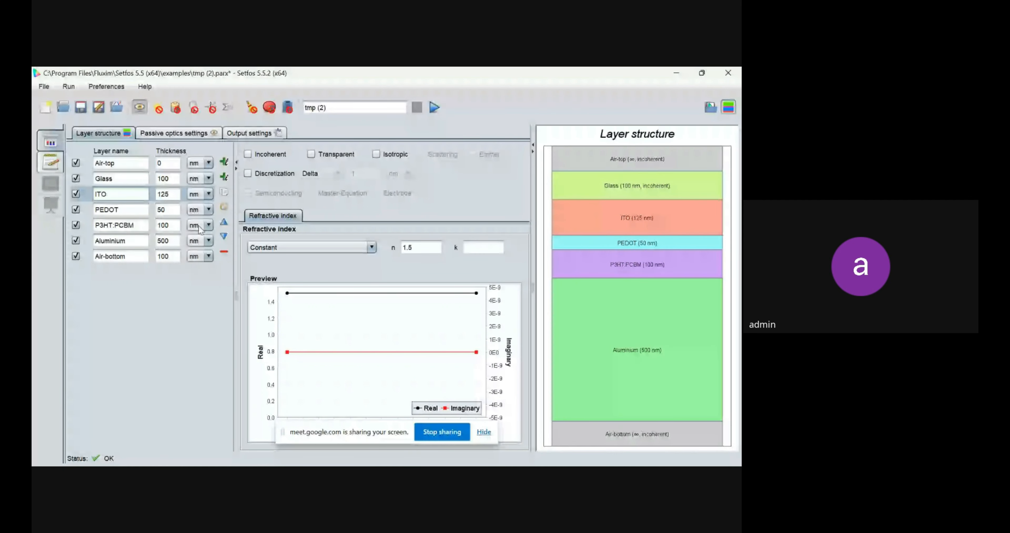
{"action": "left_click", "coordinate": [318, 247]}
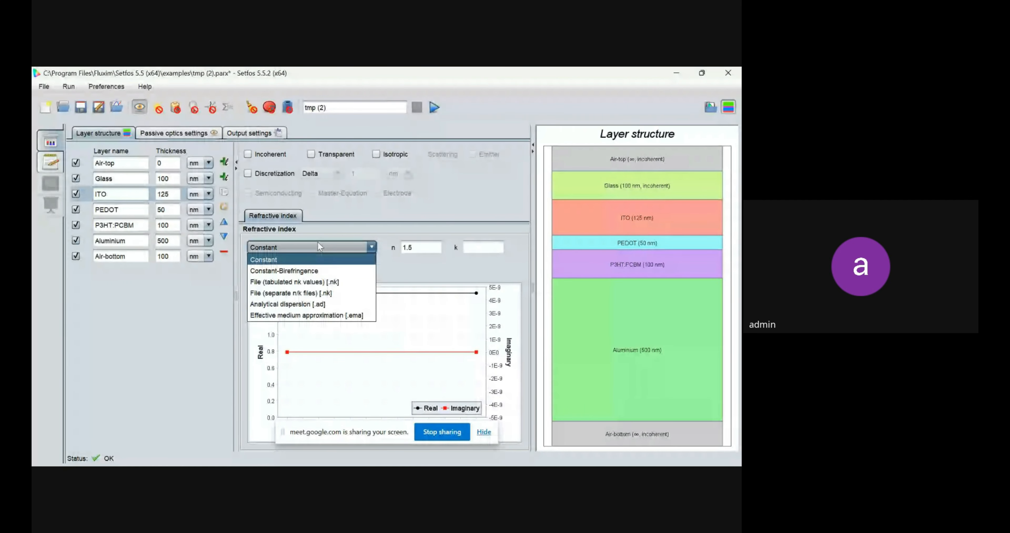
{"action": "left_click", "coordinate": [302, 285]}
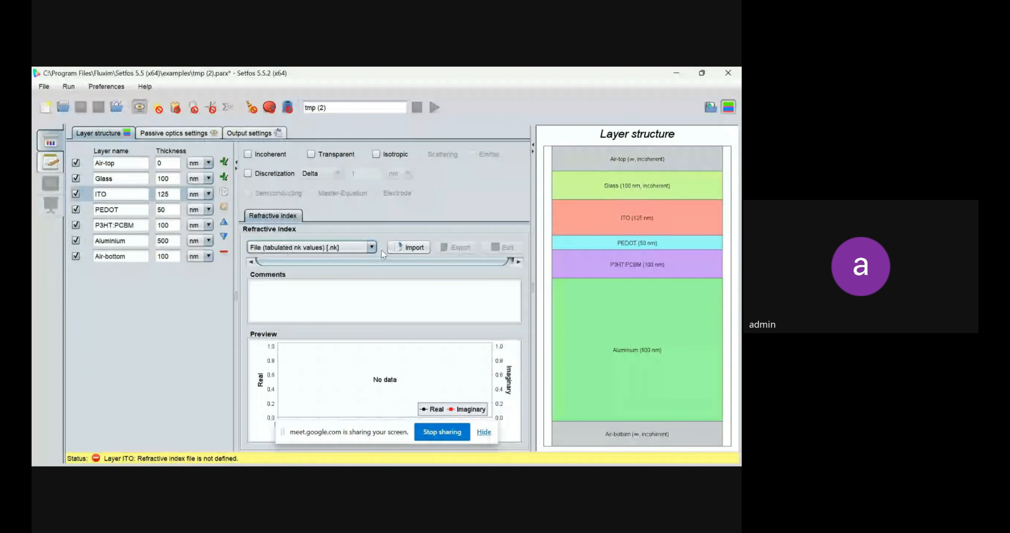
Import the material file ITO.nk from the mat folder as the ITO layer's refractive index data.
{"action": "left_click", "coordinate": [410, 250]}
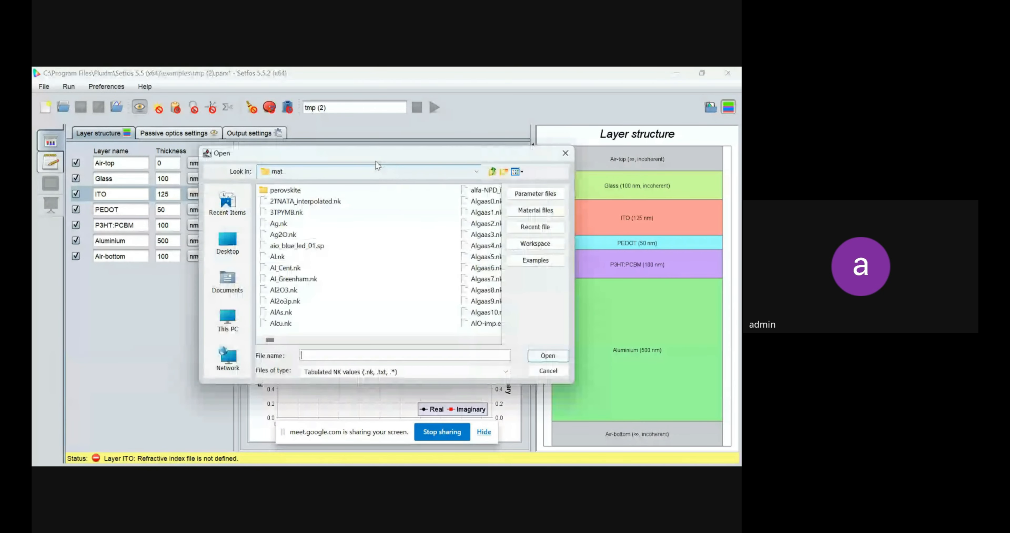
{"action": "left_click_drag", "start_coordinate": [374, 158], "coordinate": [368, 107]}
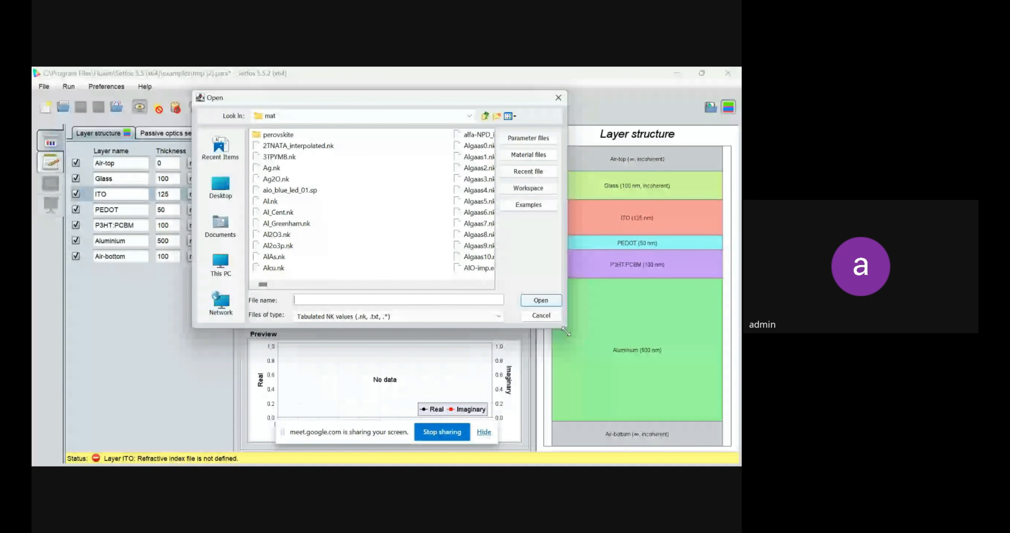
{"action": "left_click_drag", "start_coordinate": [566, 331], "coordinate": [606, 419]}
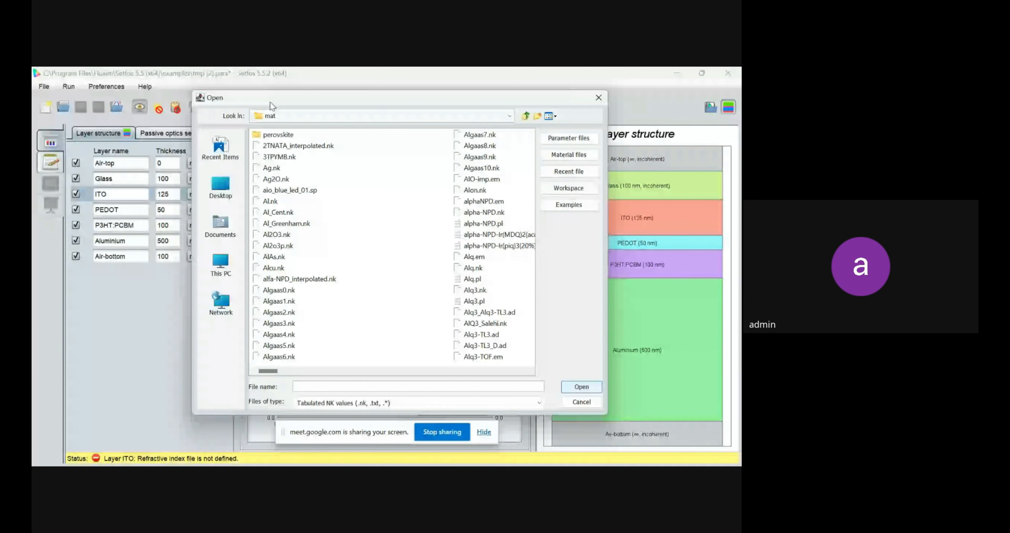
{"action": "left_click_drag", "start_coordinate": [270, 103], "coordinate": [169, 81]}
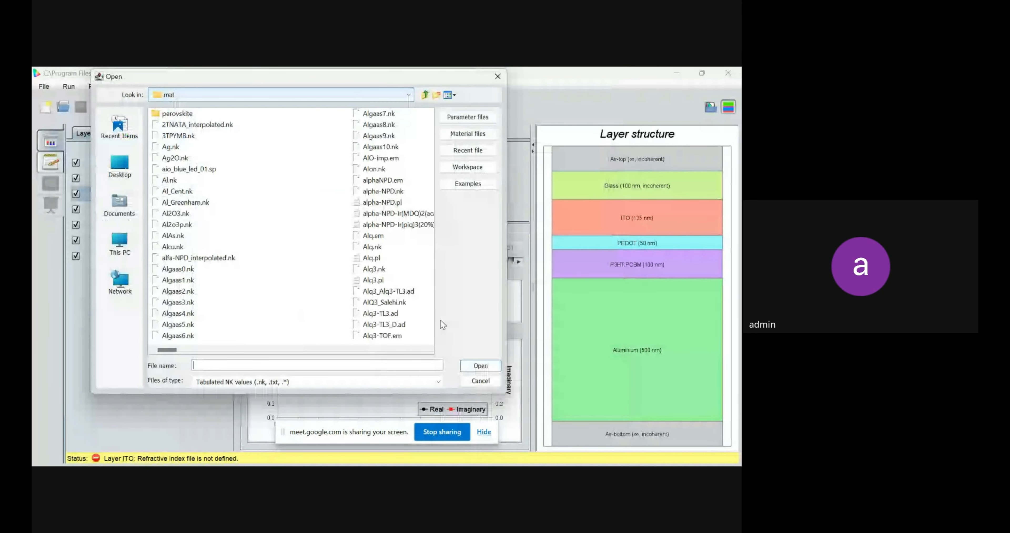
{"action": "left_click_drag", "start_coordinate": [506, 393], "coordinate": [679, 448]}
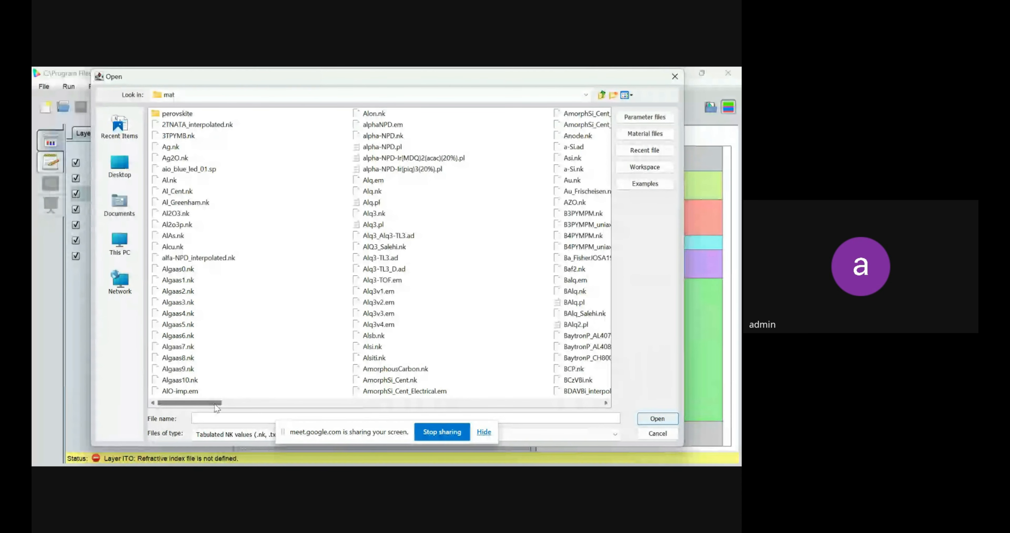
{"action": "mouse_move", "coordinate": [215, 405]}
{"action": "left_mouse_down"}
{"action": "mouse_move", "coordinate": [346, 405]}
{"action": "mouse_move", "coordinate": [406, 418]}
{"action": "mouse_move", "coordinate": [515, 406]}
{"action": "mouse_move", "coordinate": [214, 407]}
{"action": "left_mouse_up"}
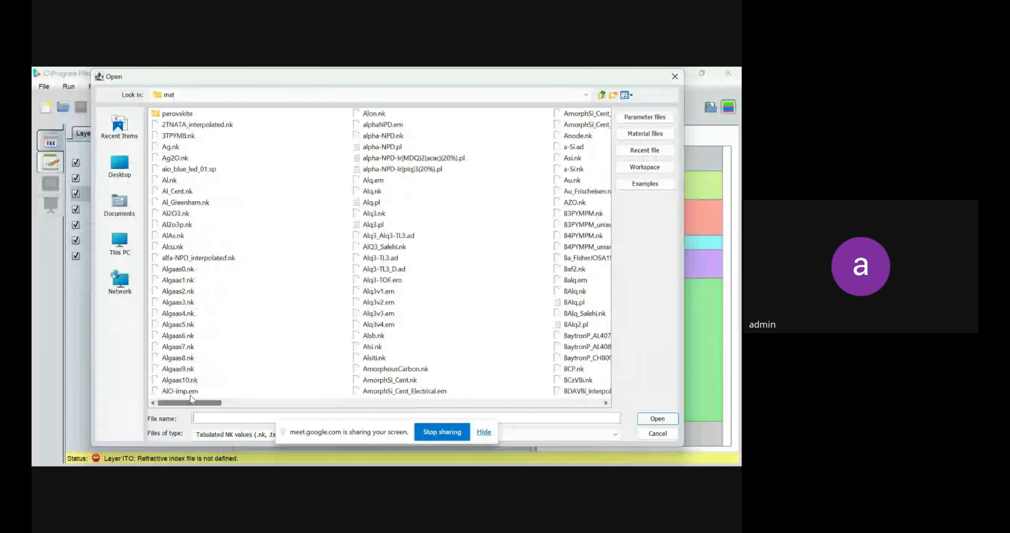
{"action": "left_click", "coordinate": [180, 303]}
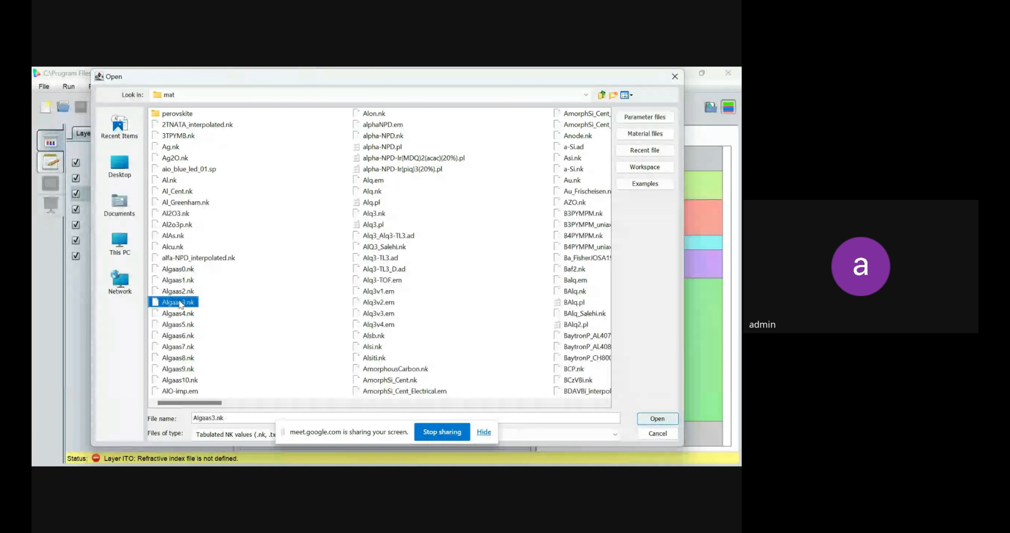
{"action": "key", "text": "i"}
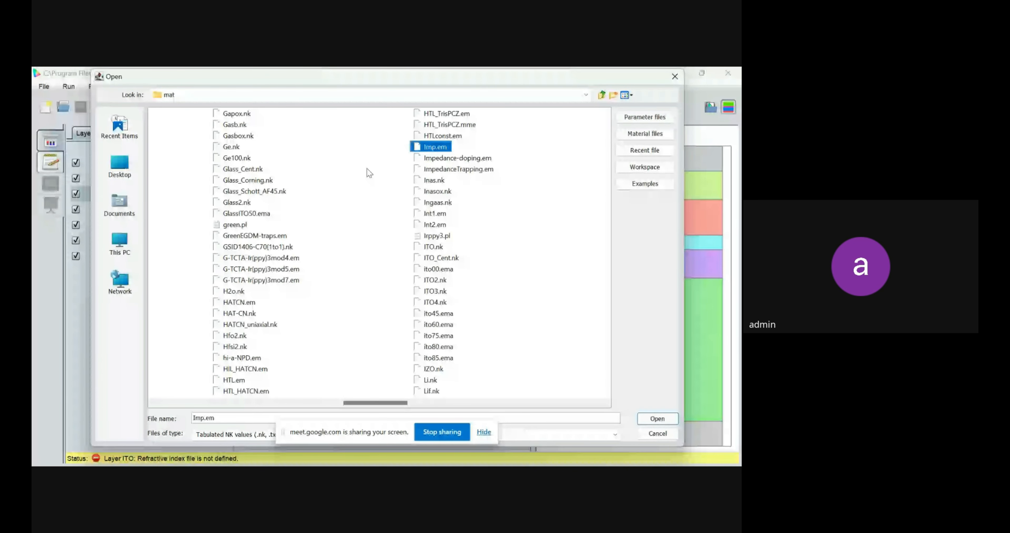
{"action": "left_click", "coordinate": [431, 246]}
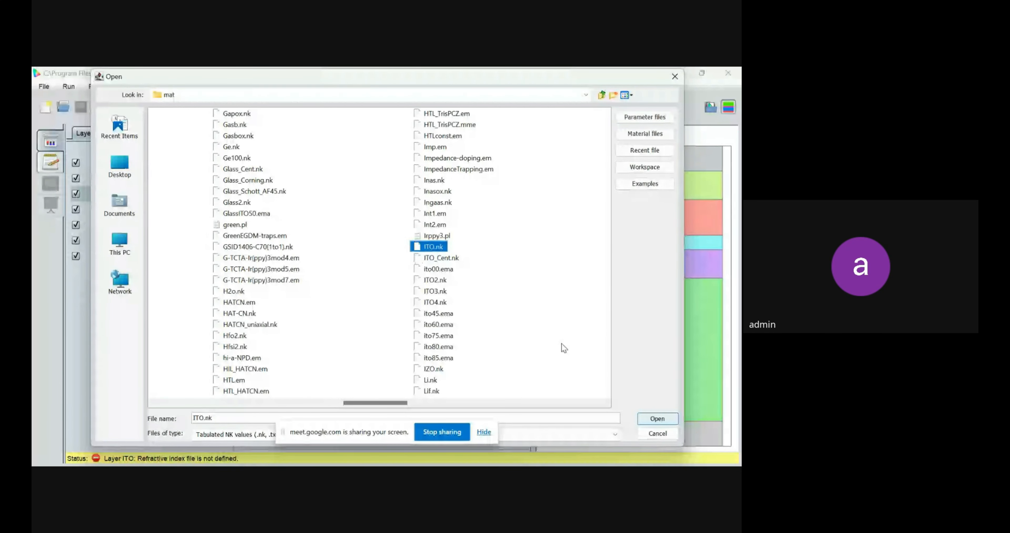
{"action": "left_click", "coordinate": [658, 419]}
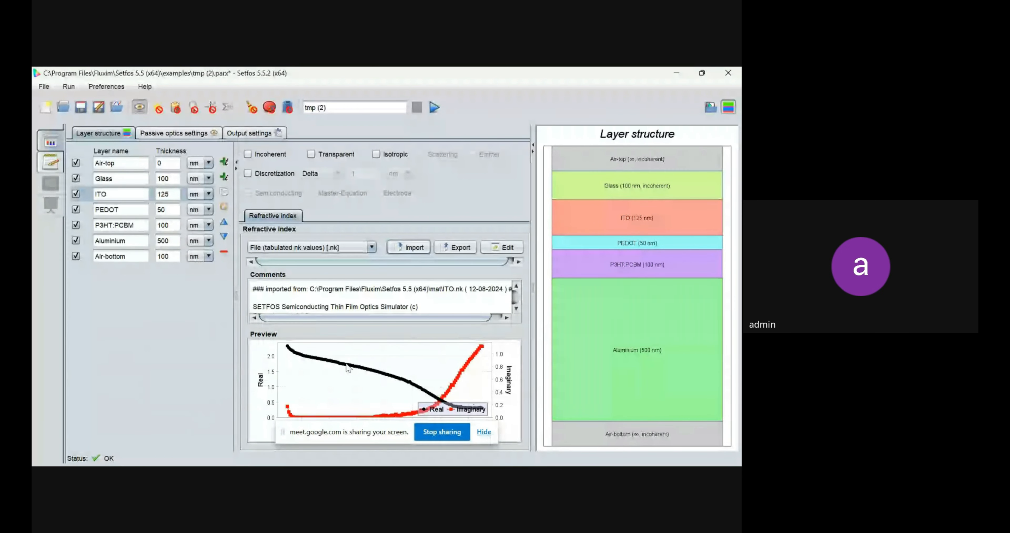
Switch the PEDOT layer's refractive index to tabulated nk values and import PEDOT_BaytronP_AL4083.nk for it.
{"action": "left_click", "coordinate": [121, 211]}
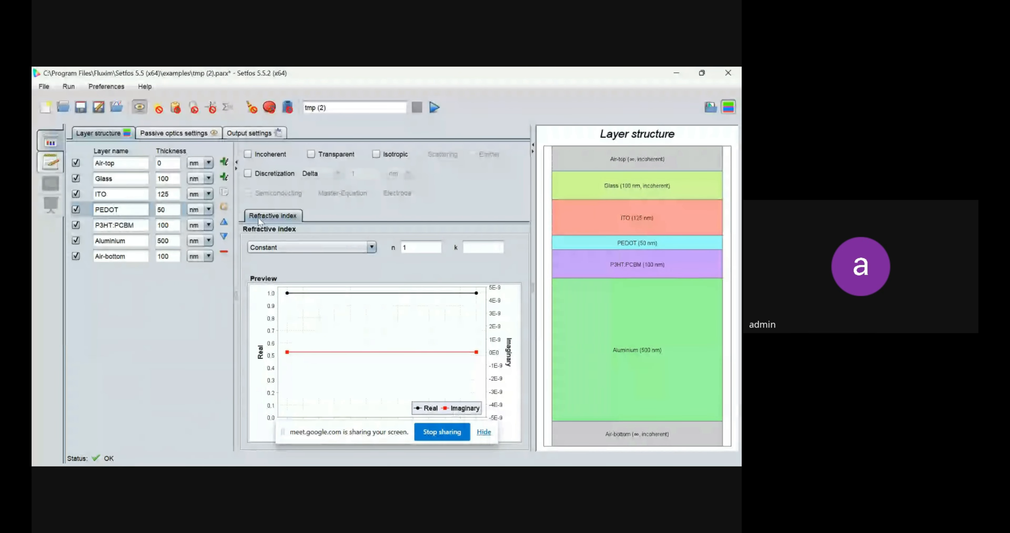
{"action": "left_click", "coordinate": [296, 251]}
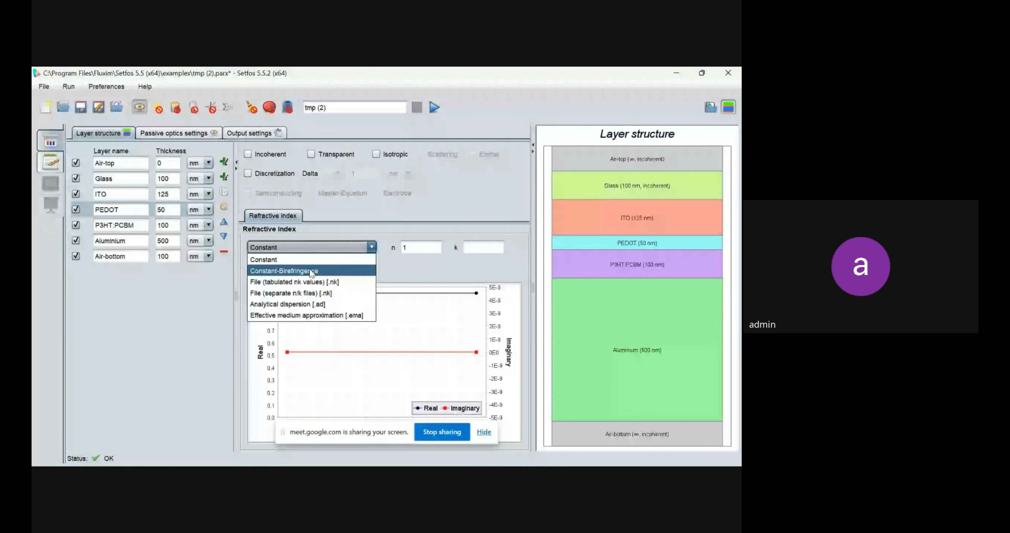
{"action": "left_click", "coordinate": [311, 282]}
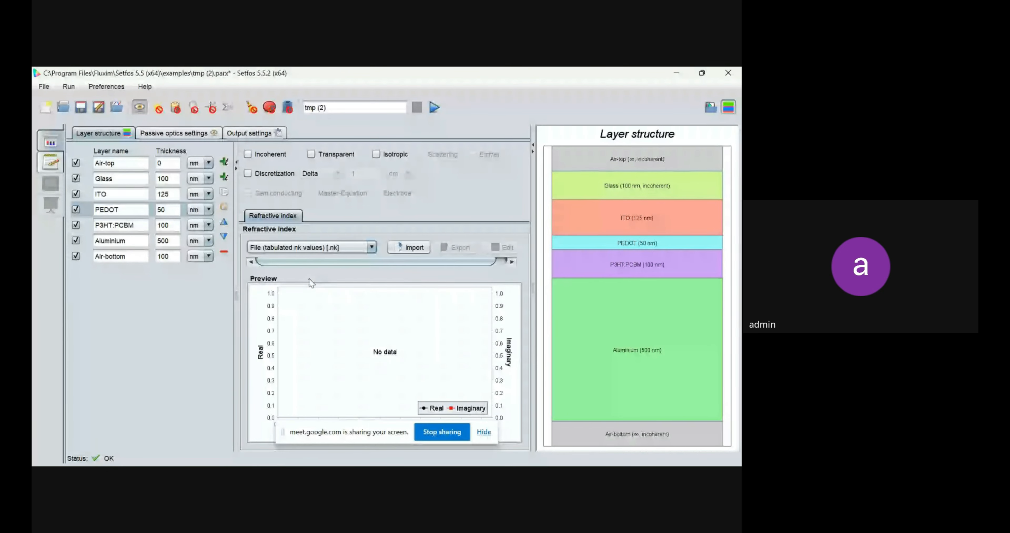
{"action": "left_click", "coordinate": [427, 248]}
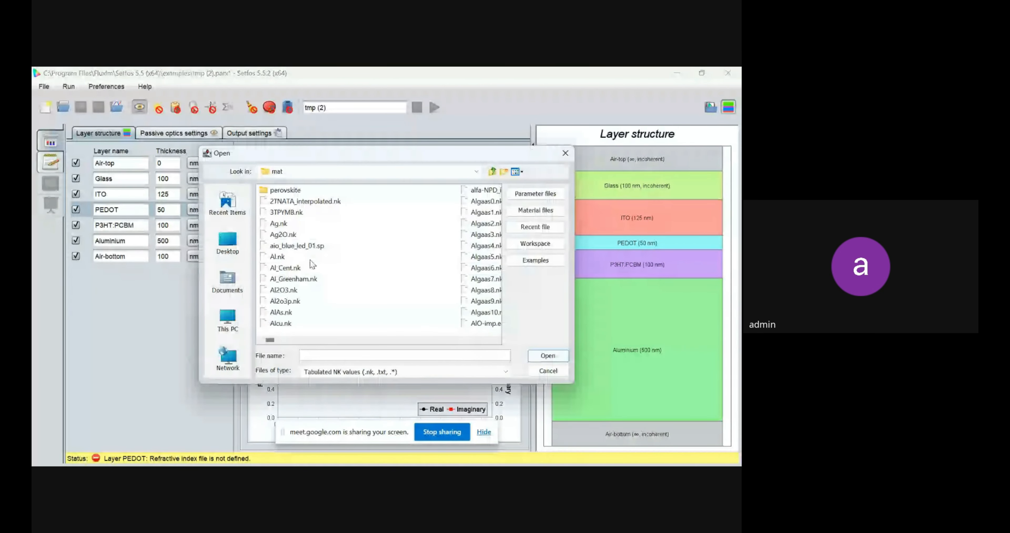
{"action": "left_click", "coordinate": [284, 268]}
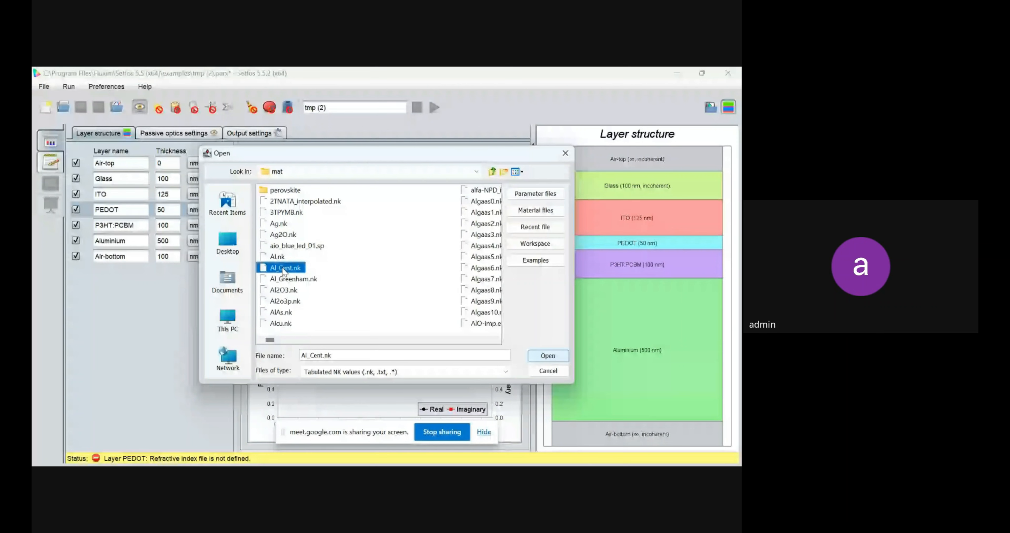
{"action": "key", "text": "p"}
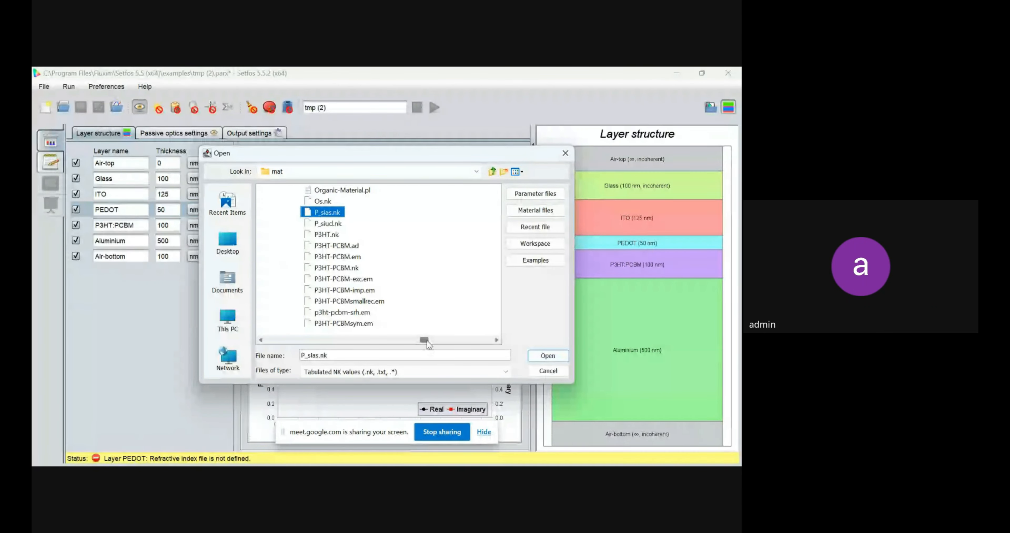
{"action": "left_click_drag", "start_coordinate": [427, 341], "coordinate": [441, 344]}
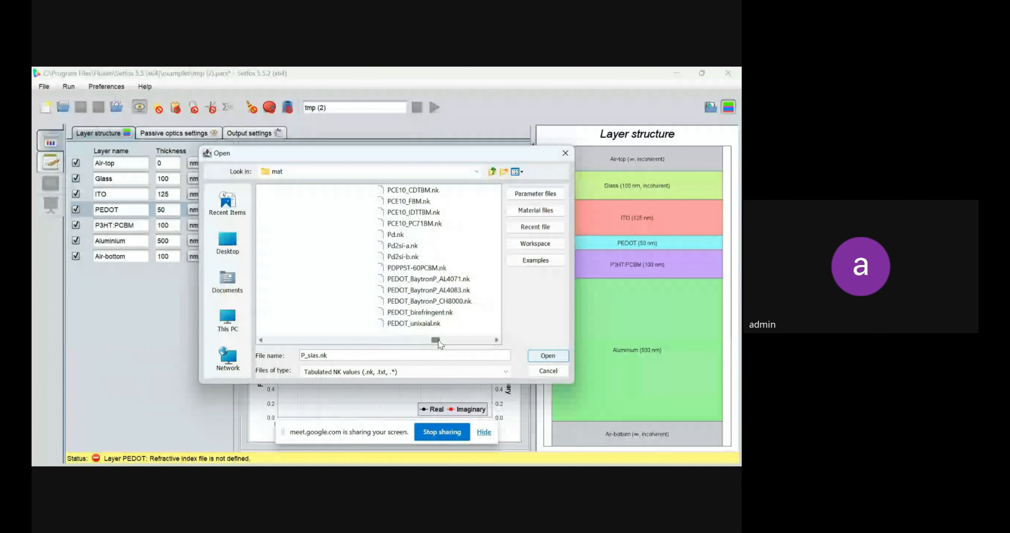
{"action": "left_click", "coordinate": [447, 290]}
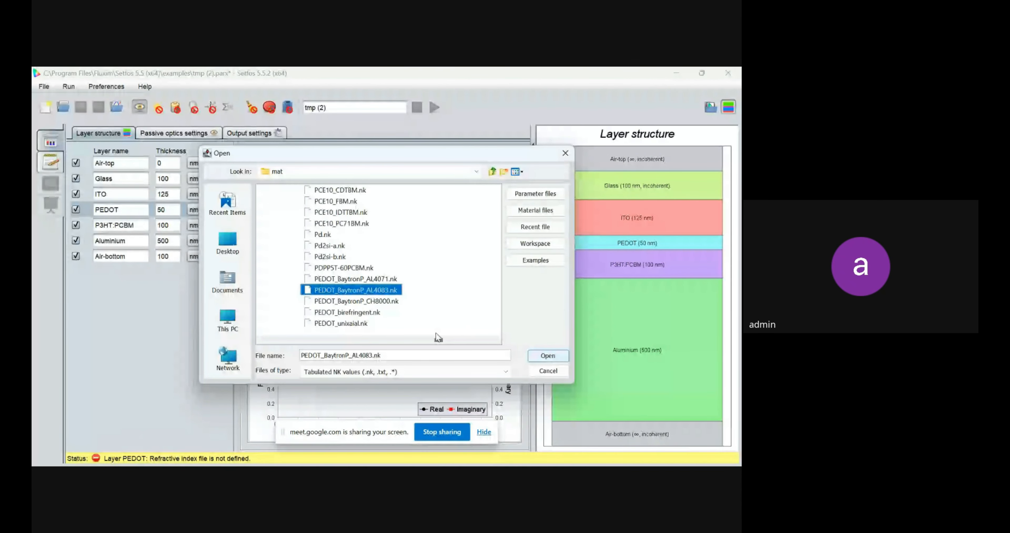
{"action": "left_click", "coordinate": [548, 355]}
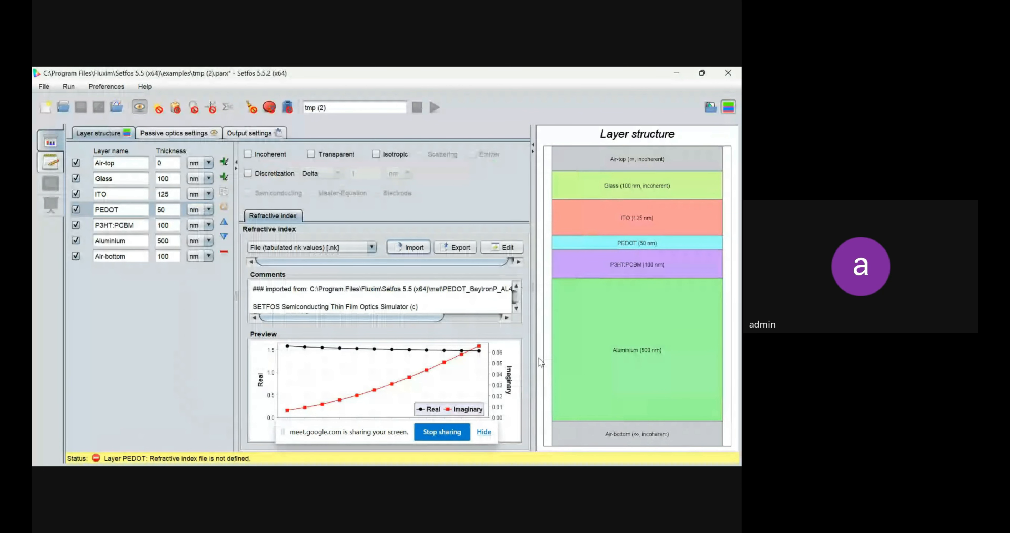
Switch the P3HT:PCBM layer's refractive index to tabulated nk values and import P3HT-PCBM.nk from the mat folder for it.
{"action": "left_click", "coordinate": [123, 224]}
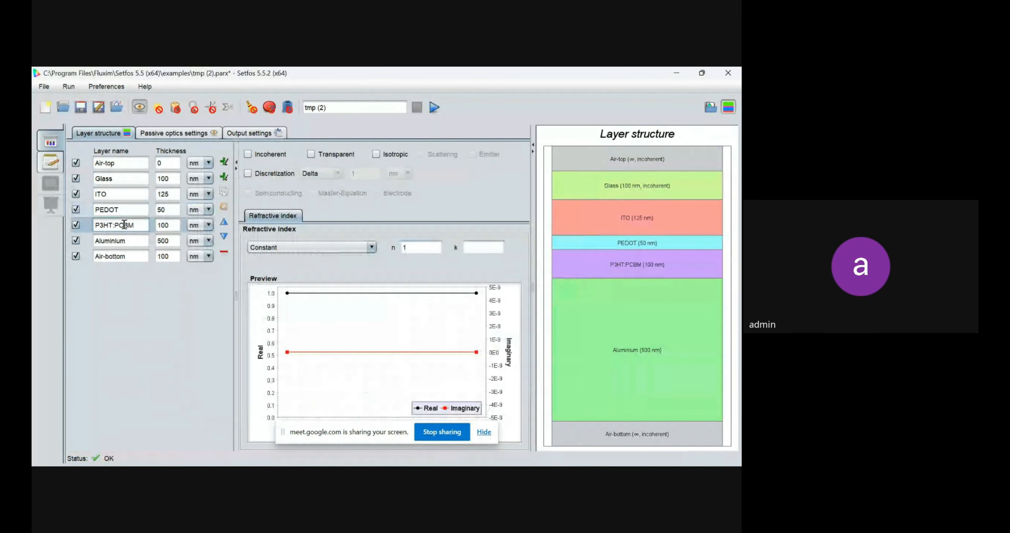
{"action": "left_click", "coordinate": [324, 247]}
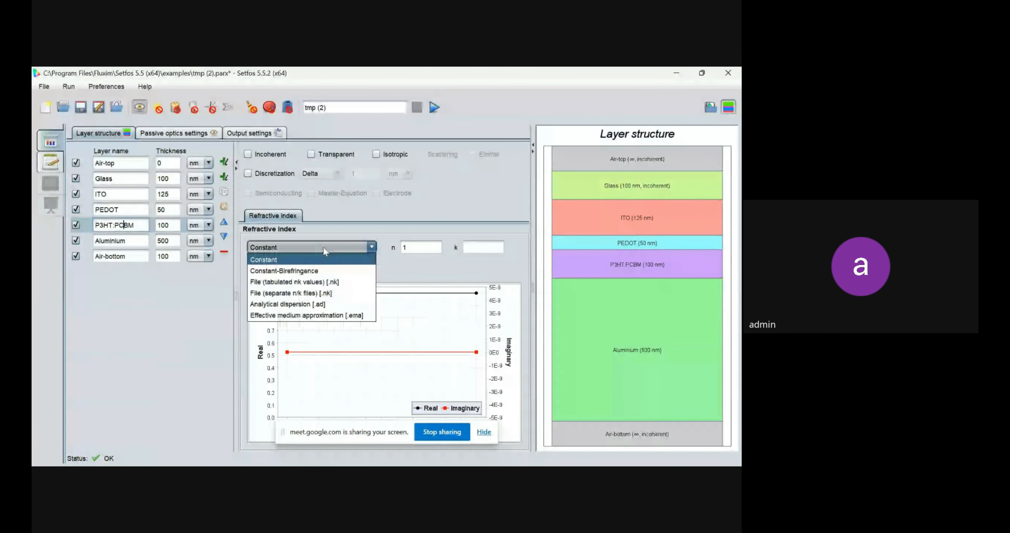
{"action": "left_click", "coordinate": [294, 283]}
{"action": "left_click", "coordinate": [409, 247]}
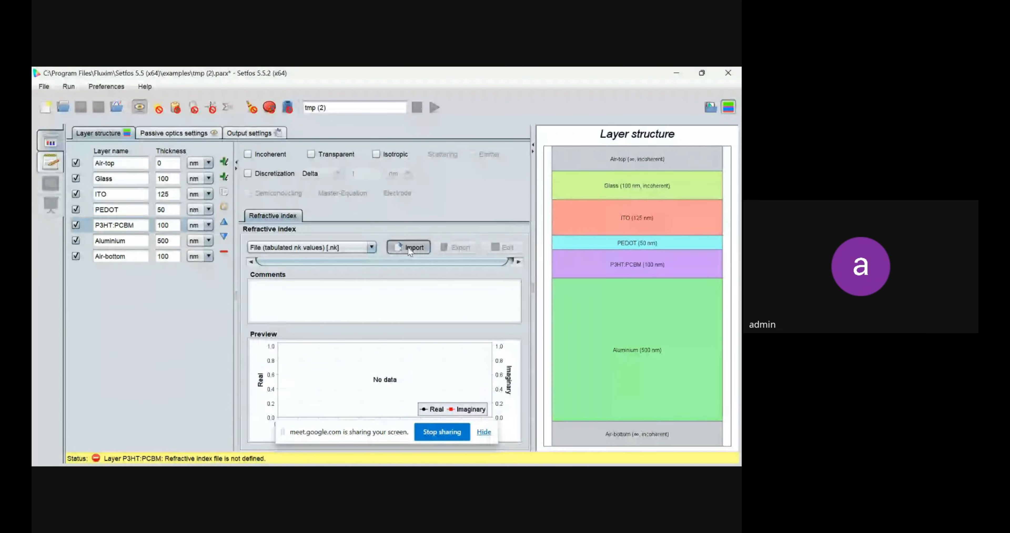
{"action": "left_click", "coordinate": [274, 256]}
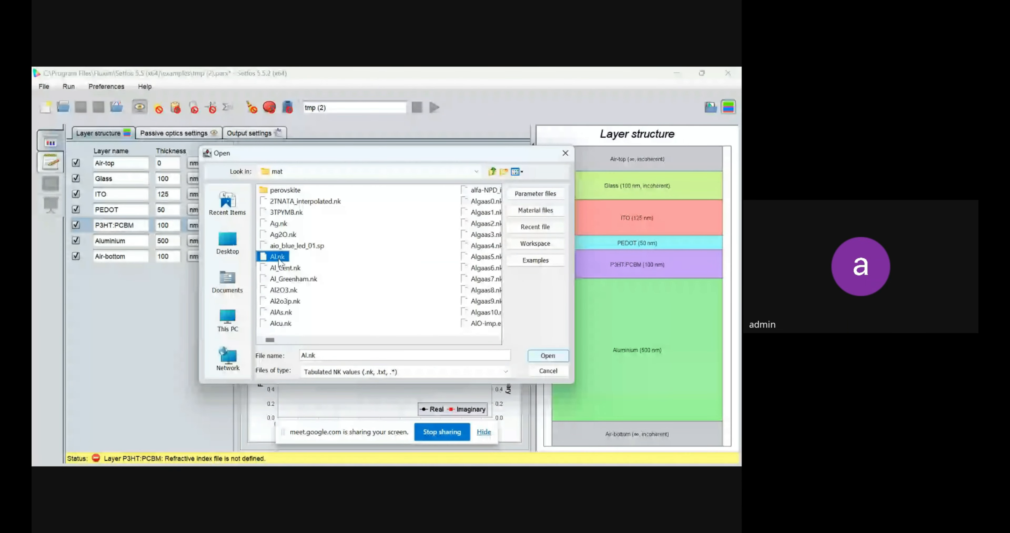
{"action": "key", "text": "p"}
{"action": "left_click", "coordinate": [334, 267]}
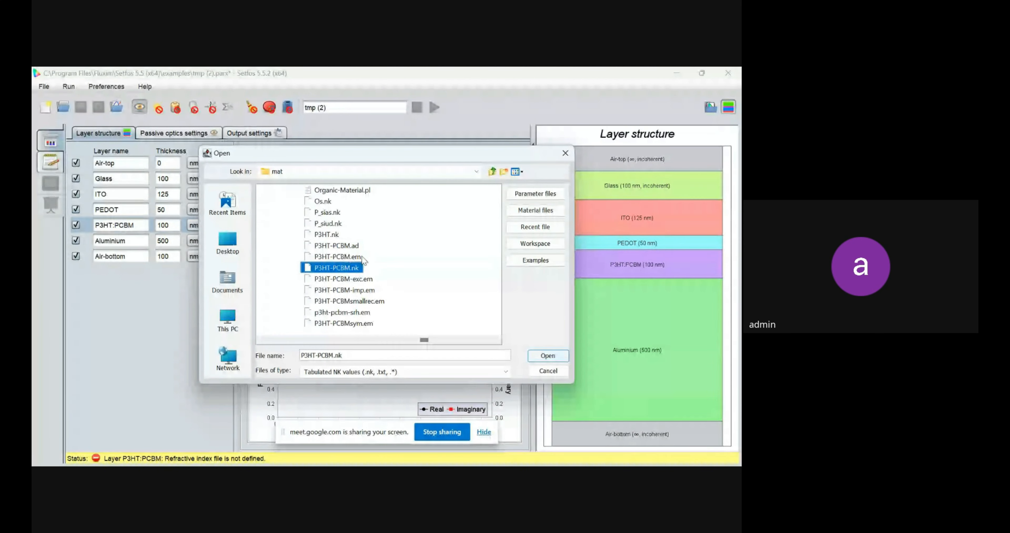
{"action": "left_click", "coordinate": [545, 357]}
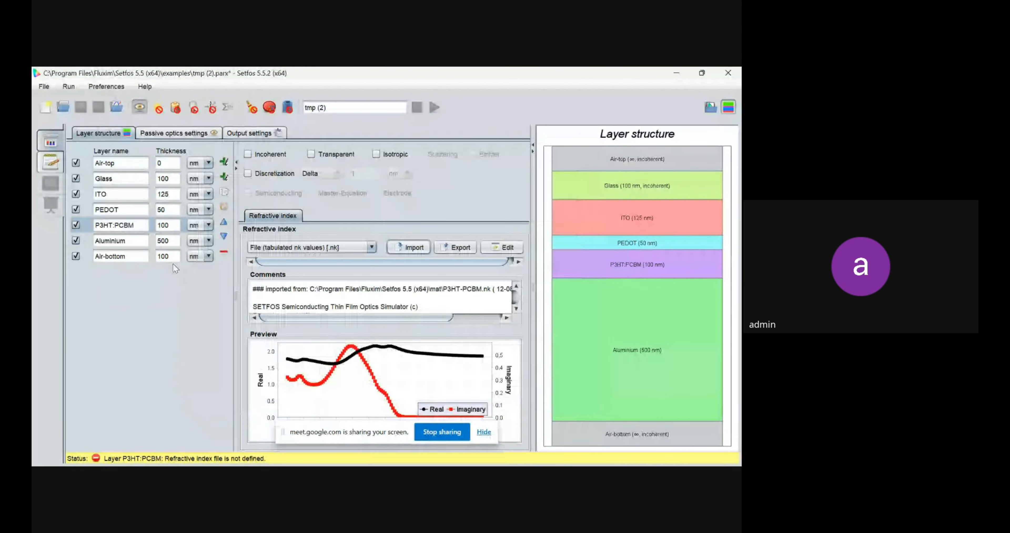
Switch the Aluminium layer's refractive index to File (tabulated nk values) [.nk] and import Al.nk for it.
{"action": "left_click", "coordinate": [142, 244]}
{"action": "left_click", "coordinate": [321, 248]}
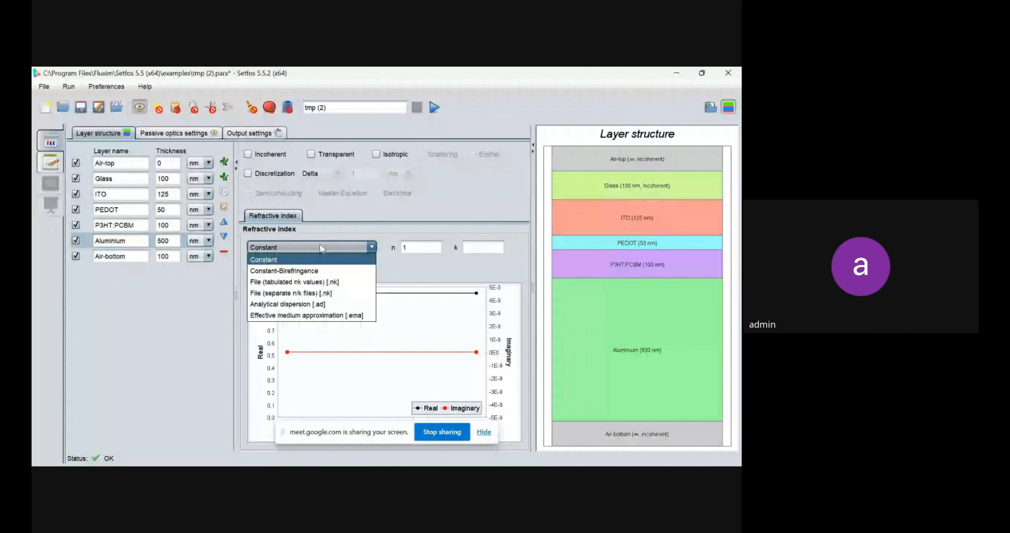
{"action": "left_click", "coordinate": [291, 293]}
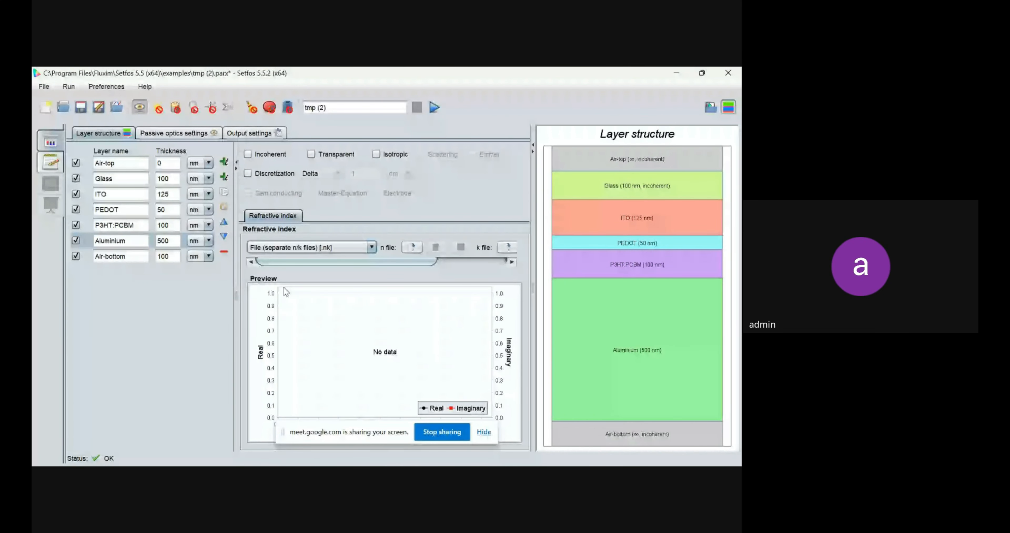
{"action": "left_click", "coordinate": [295, 248]}
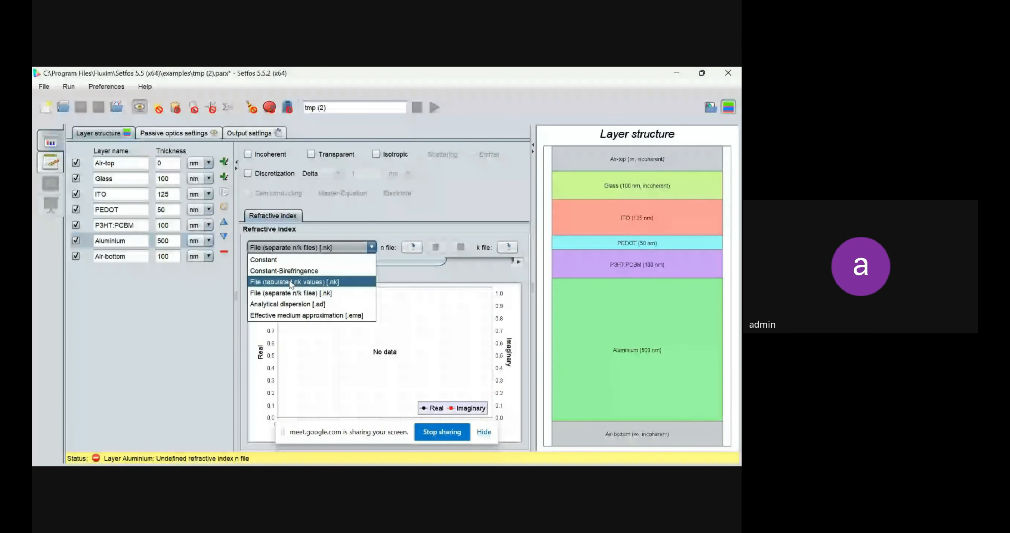
{"action": "left_click", "coordinate": [291, 283]}
{"action": "left_click", "coordinate": [422, 249]}
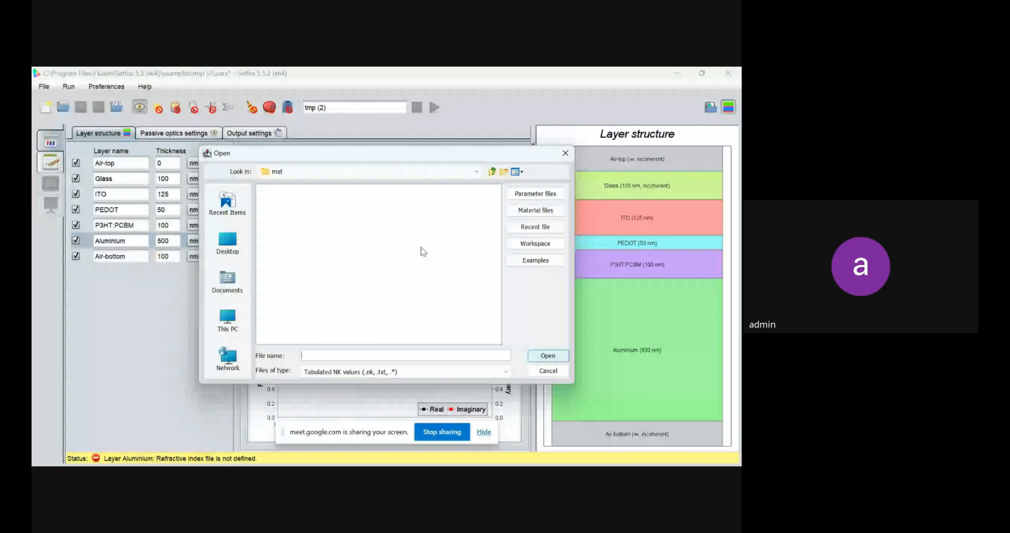
{"action": "left_click", "coordinate": [285, 259]}
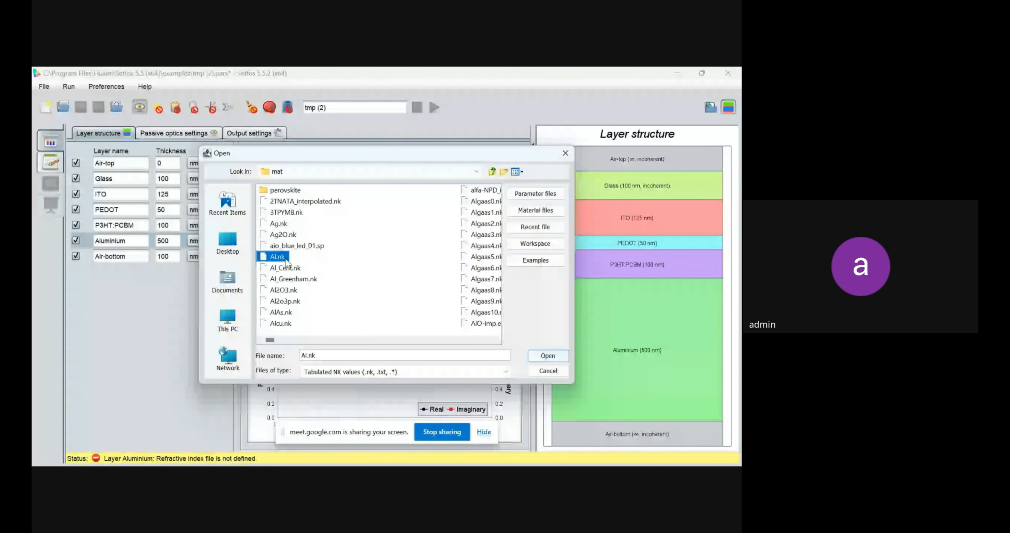
{"action": "double_click", "coordinate": [286, 258]}
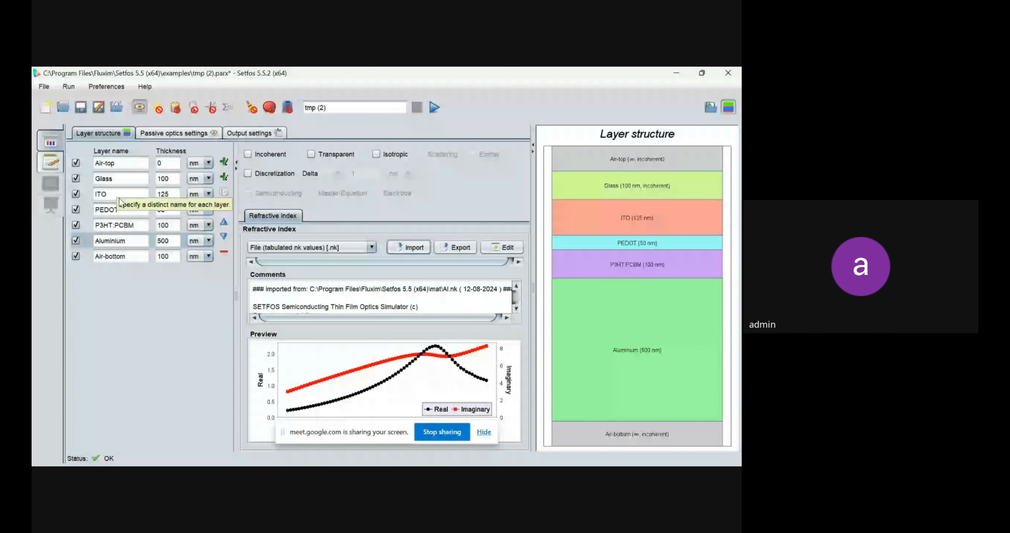
Mark the Air-bottom layer as Transparent and check the settings of the P3HT:PCBM layer.
{"action": "left_click", "coordinate": [127, 251]}
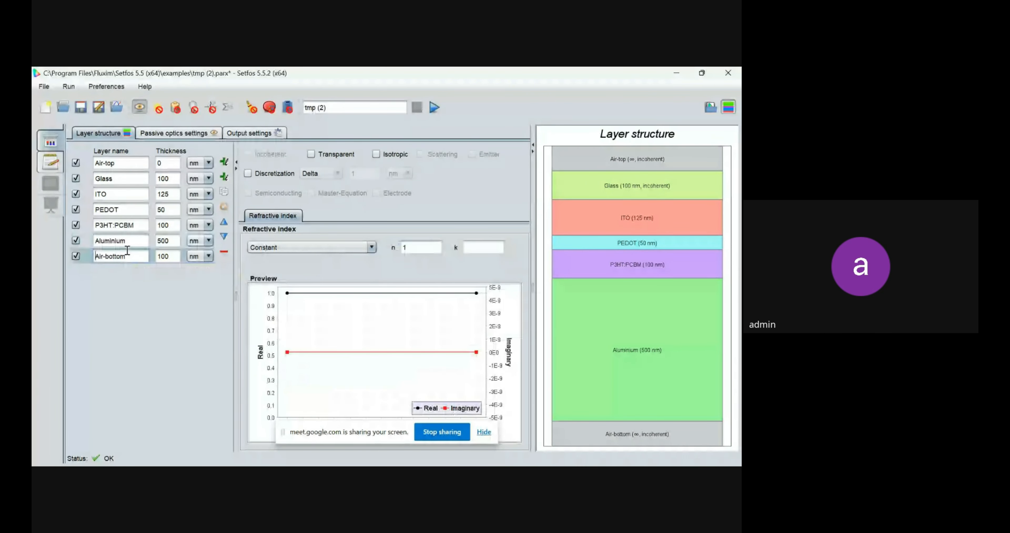
{"action": "left_click", "coordinate": [311, 155]}
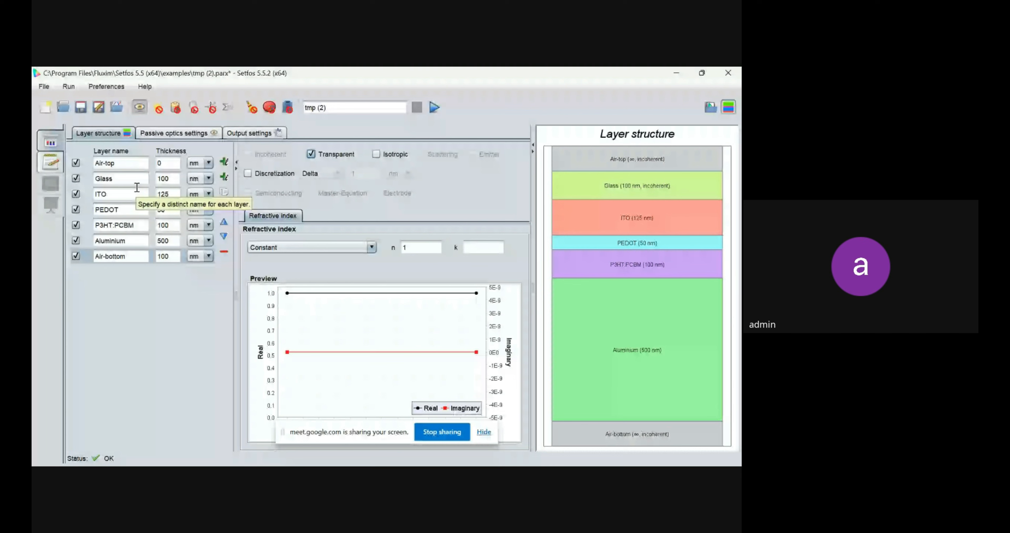
{"action": "left_click", "coordinate": [109, 226]}
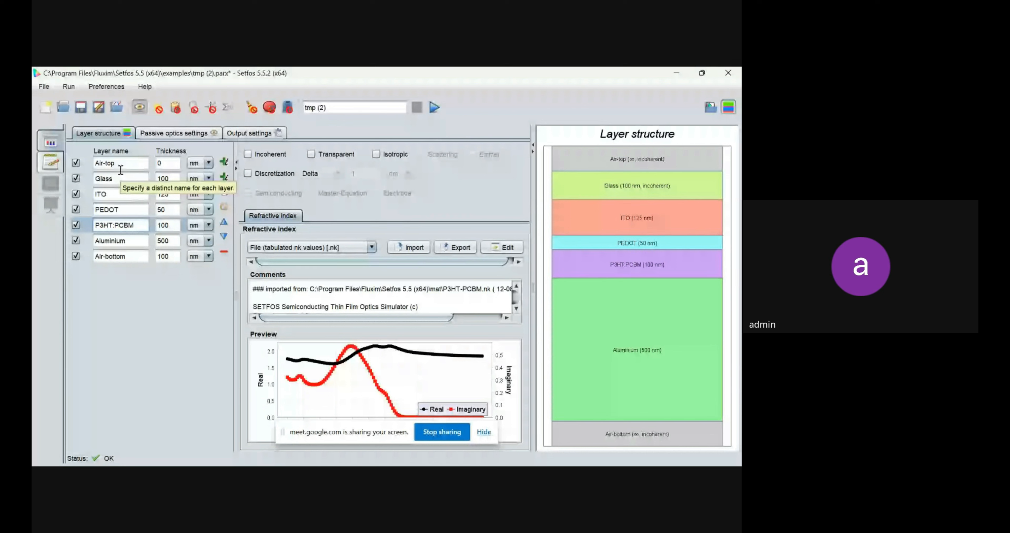
Set the thickness of the Glass layer to 0.5 mm.
{"action": "left_click", "coordinate": [118, 179]}
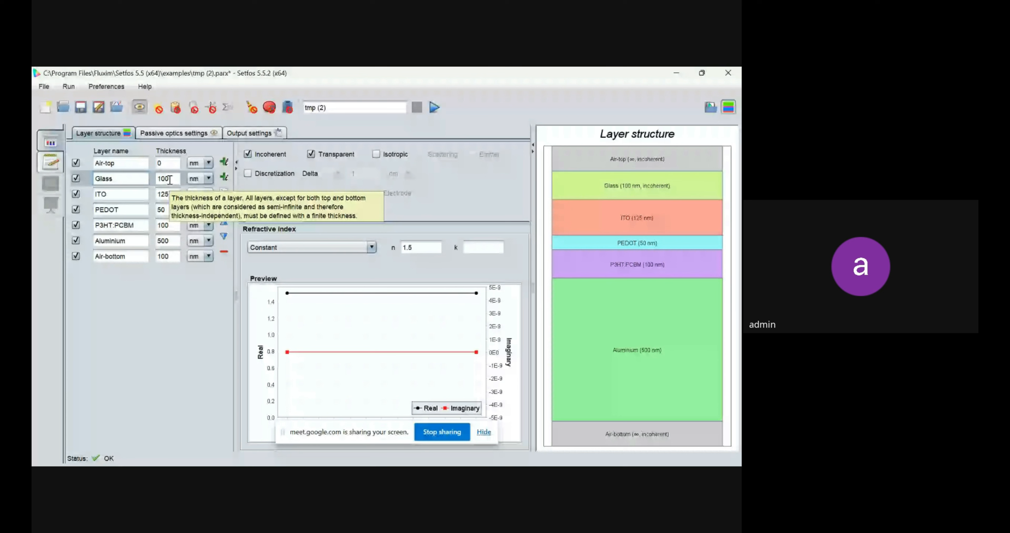
{"action": "key", "text": "BackSpace"}
{"action": "key", "text": "BackSpace"}
{"action": "key", "text": "BackSpace"}
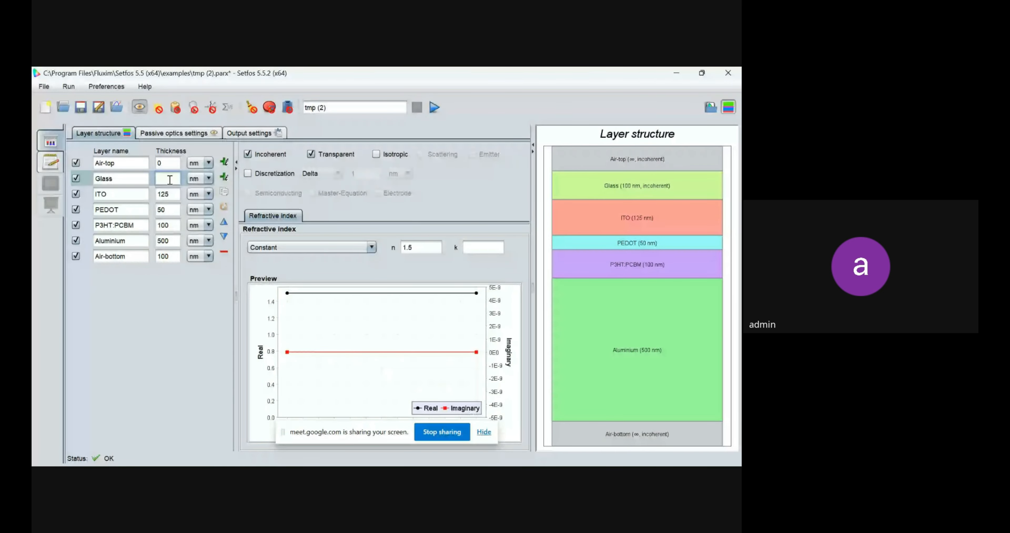
{"action": "type", "text": "0.5"}
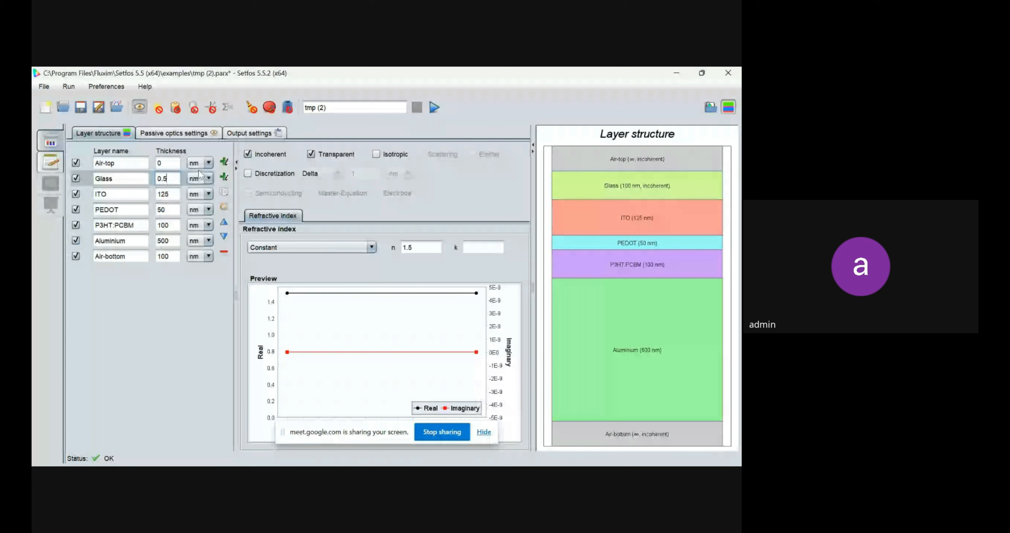
{"action": "left_click", "coordinate": [208, 179]}
{"action": "left_click", "coordinate": [195, 204]}
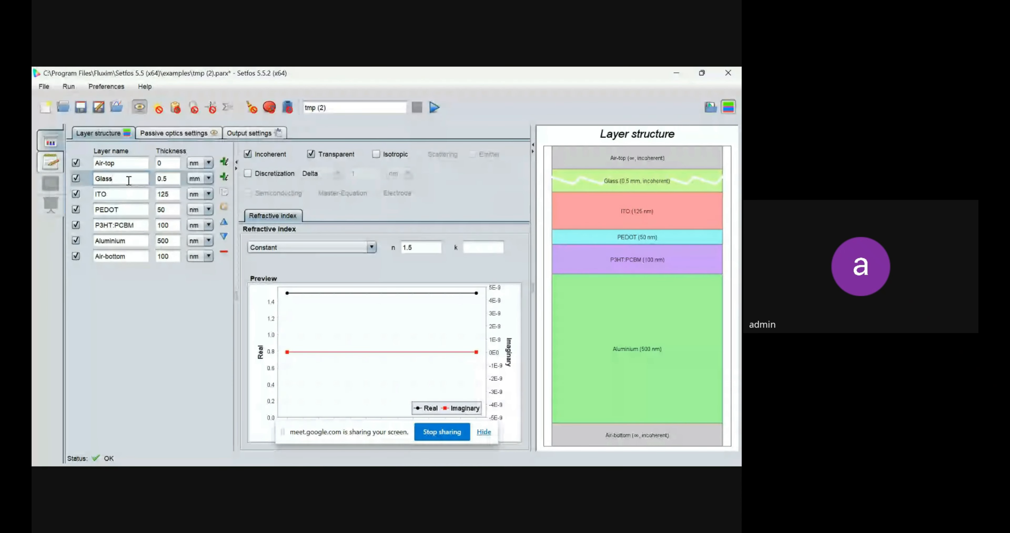
Enable discretization for the Glass layer by Elements, using 100 elements.
{"action": "left_click", "coordinate": [248, 173]}
{"action": "left_click", "coordinate": [319, 173]}
{"action": "left_click", "coordinate": [318, 185]}
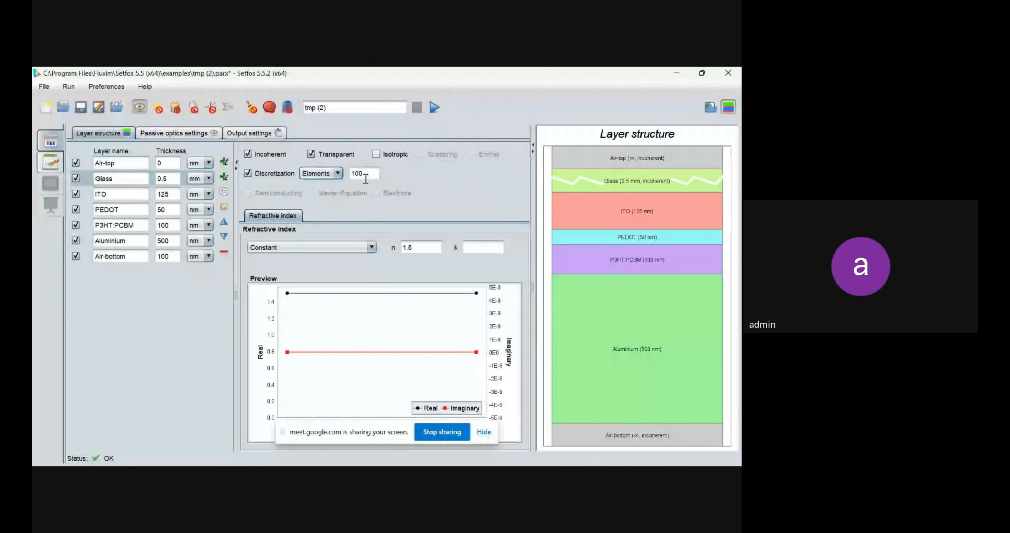
{"action": "left_click", "coordinate": [366, 179]}
Rename the simulation project from tmp (2) to solar-hands-ontraining.
{"action": "left_click", "coordinate": [337, 107]}
{"action": "key", "text": "BackSpace"}
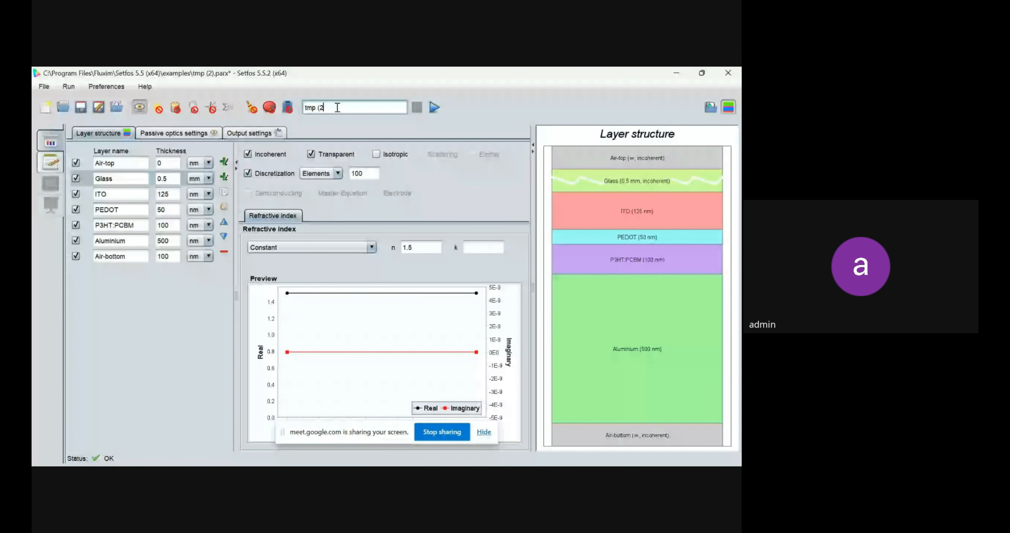
{"action": "key", "text": "BackSpace"}
{"action": "key", "text": "BackSpace"}
{"action": "key", "text": "BackSpace"}
{"action": "key", "text": "BackSpace"}
{"action": "key", "text": "BackSpace"}
{"action": "key", "text": "BackSpace"}
{"action": "type", "text": "solar-ha"}
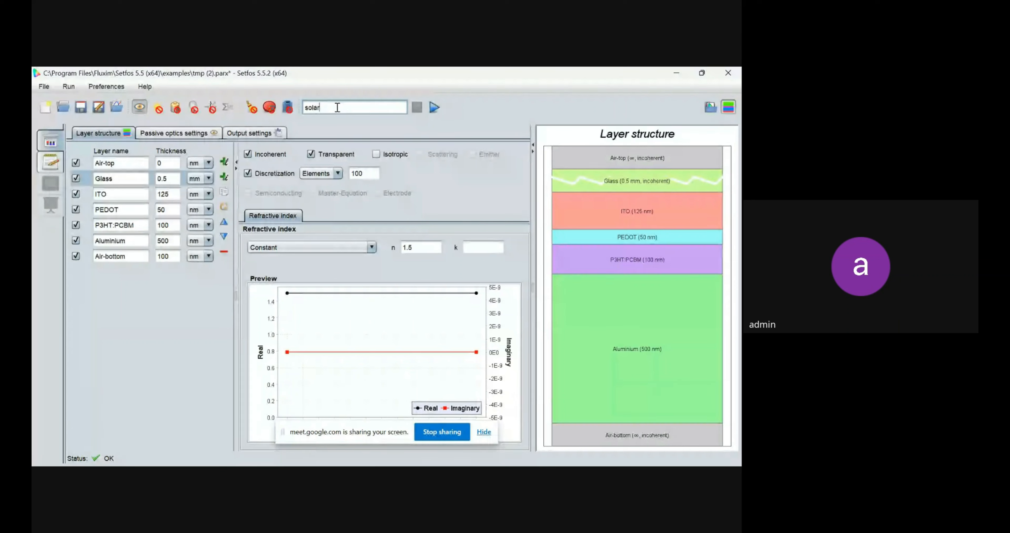
{"action": "type", "text": "nds-ontraining"}
Run the simulation and show the Refractive index optical profile.
{"action": "left_click", "coordinate": [435, 108]}
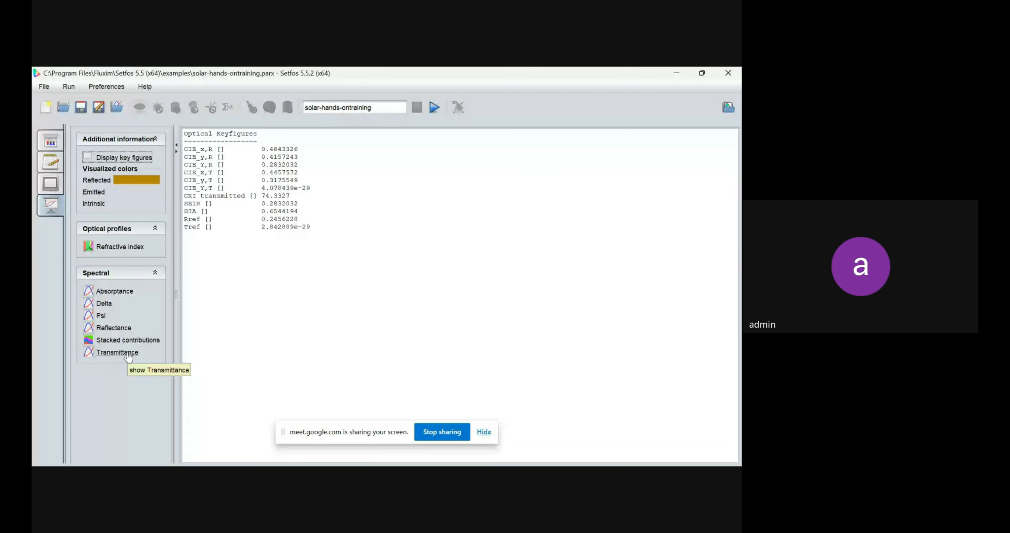
{"action": "left_click", "coordinate": [138, 250]}
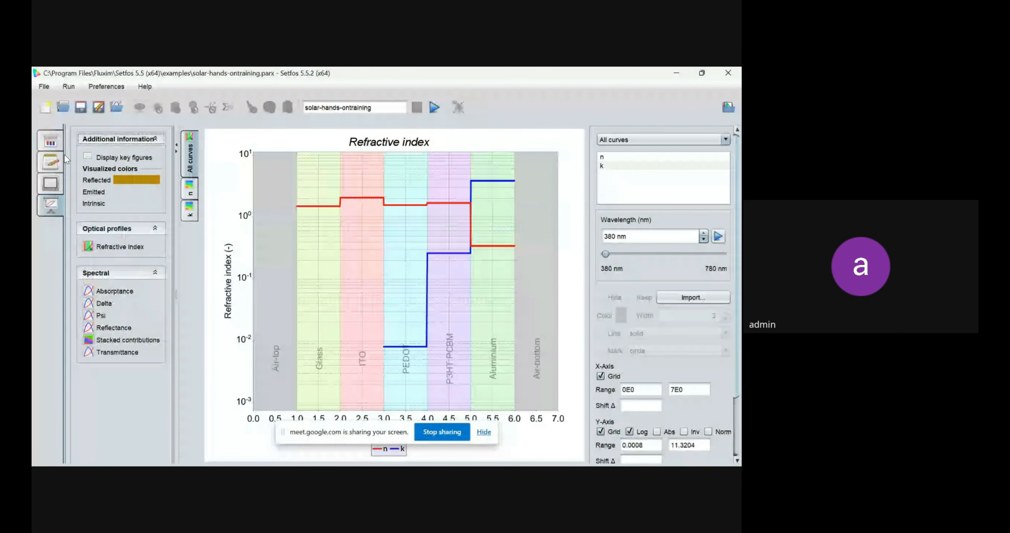
Turn off discretization for the Glass layer and rerun the simulation to view the Reflectance spectrum.
{"action": "left_click", "coordinate": [51, 161]}
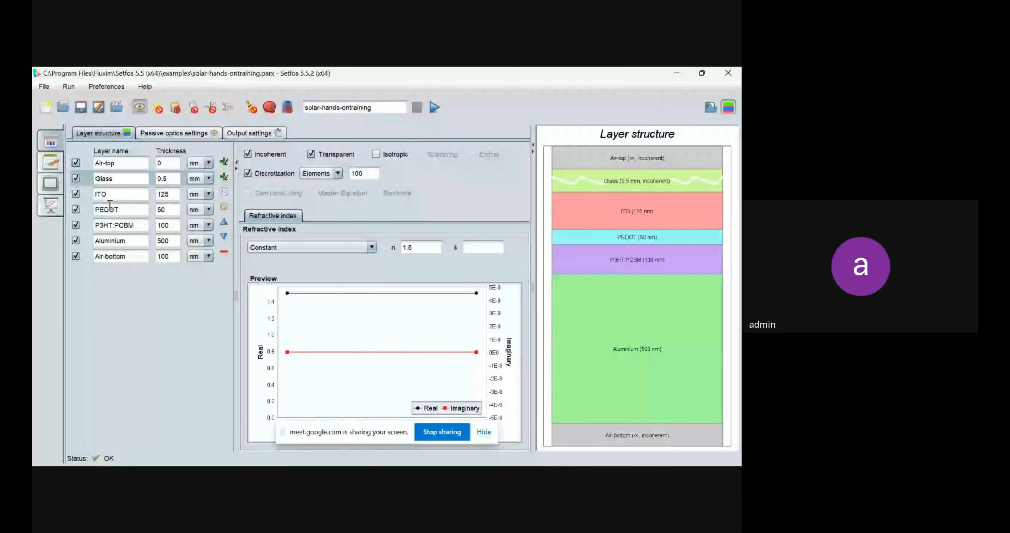
{"action": "left_click", "coordinate": [246, 174]}
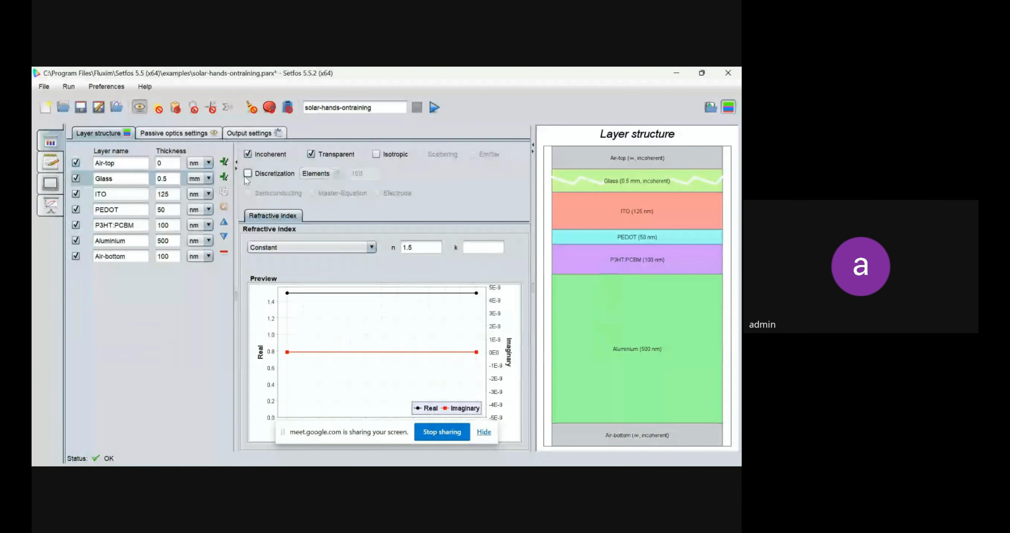
{"action": "left_click", "coordinate": [434, 108]}
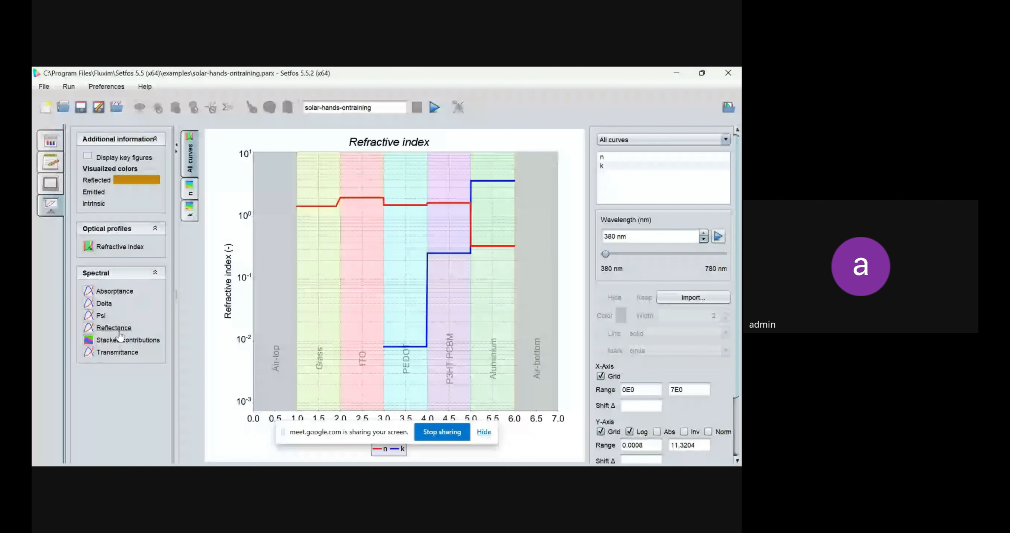
{"action": "left_click", "coordinate": [114, 328]}
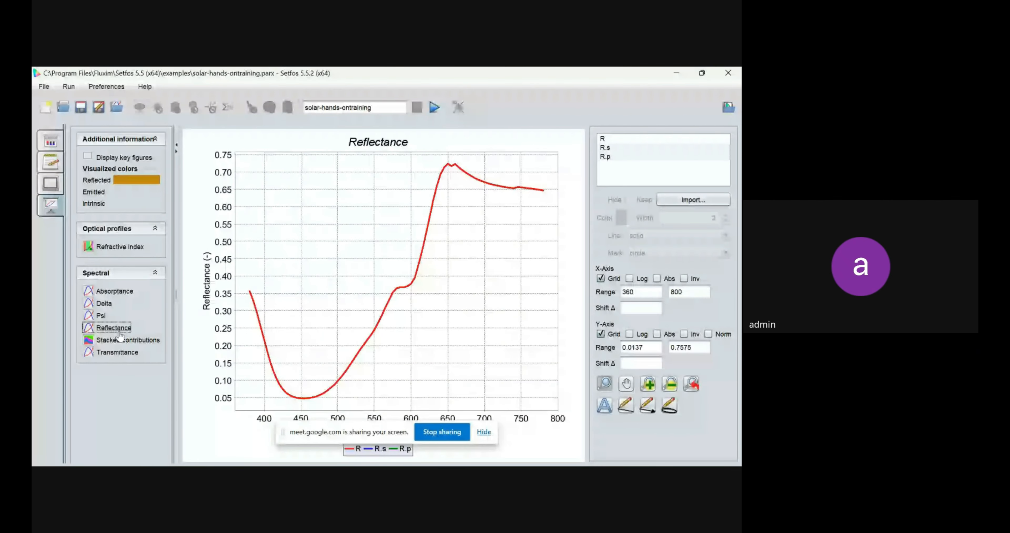
Set the Glass layer's thickness to 100 nm in the layer structure.
{"action": "left_click", "coordinate": [49, 151]}
{"action": "left_click", "coordinate": [207, 178]}
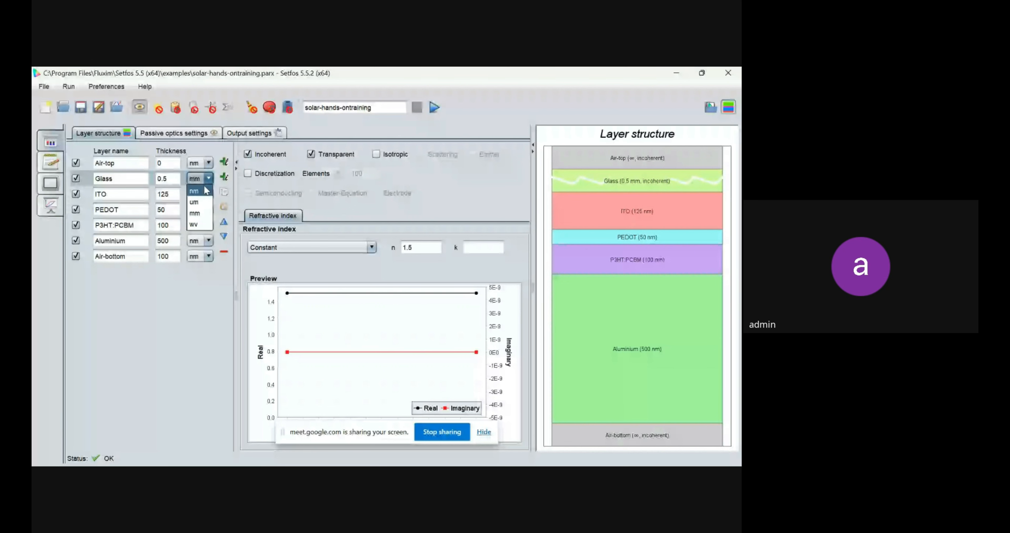
{"action": "left_click", "coordinate": [195, 190]}
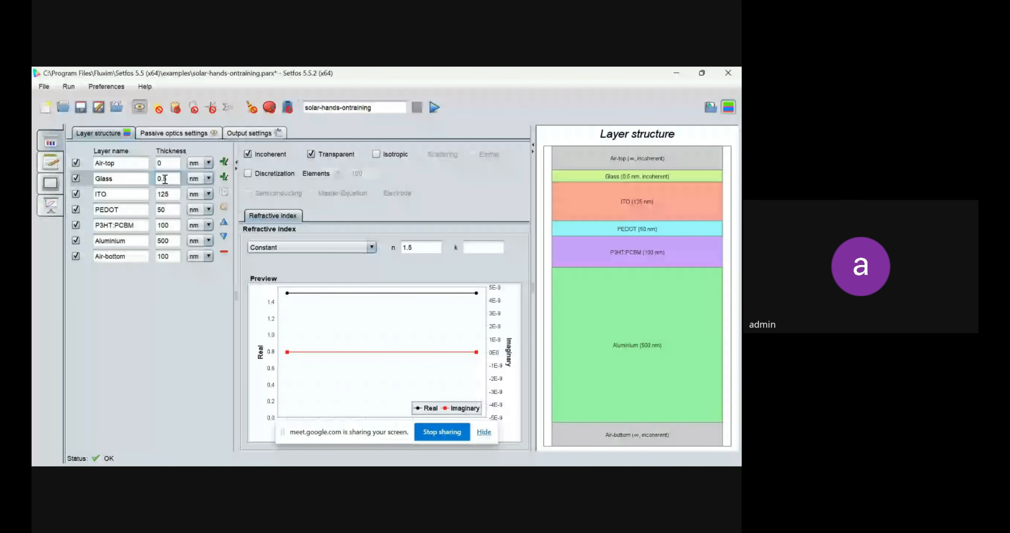
{"action": "double_click", "coordinate": [166, 179]}
{"action": "type", "text": "100"}
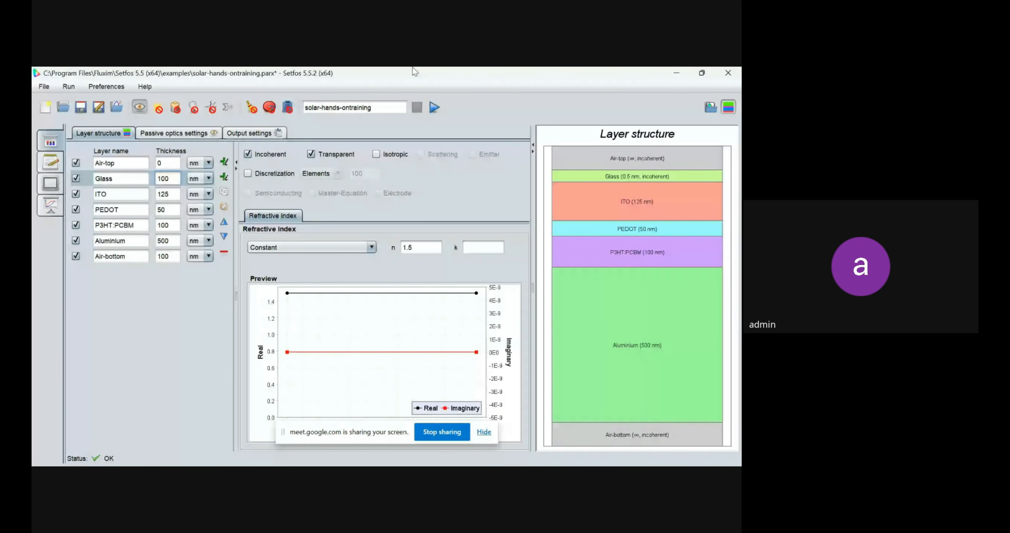
Rerun the simulation and view the Refractive index profile, returning to the results after a check of the layer structure.
{"action": "left_click", "coordinate": [434, 107]}
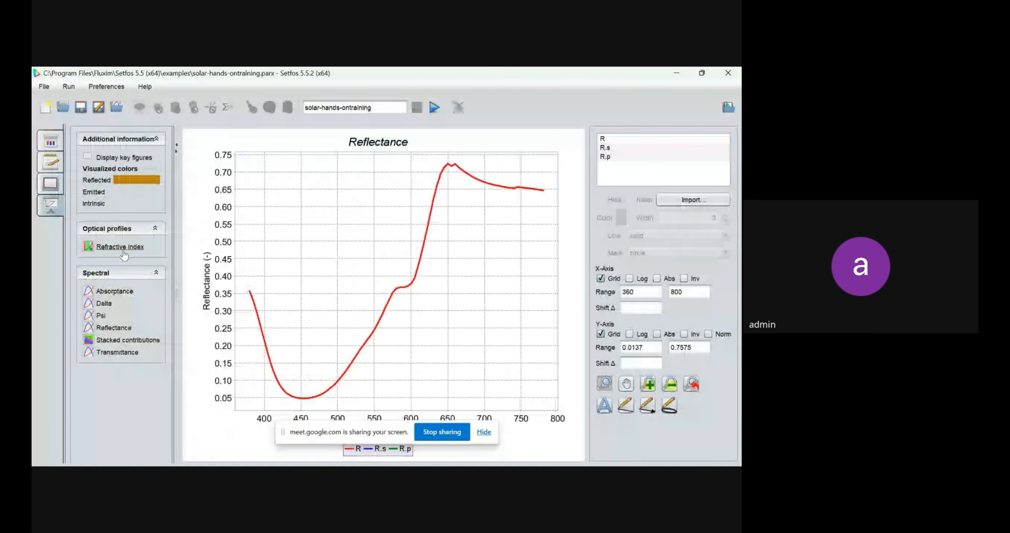
{"action": "left_click", "coordinate": [123, 251]}
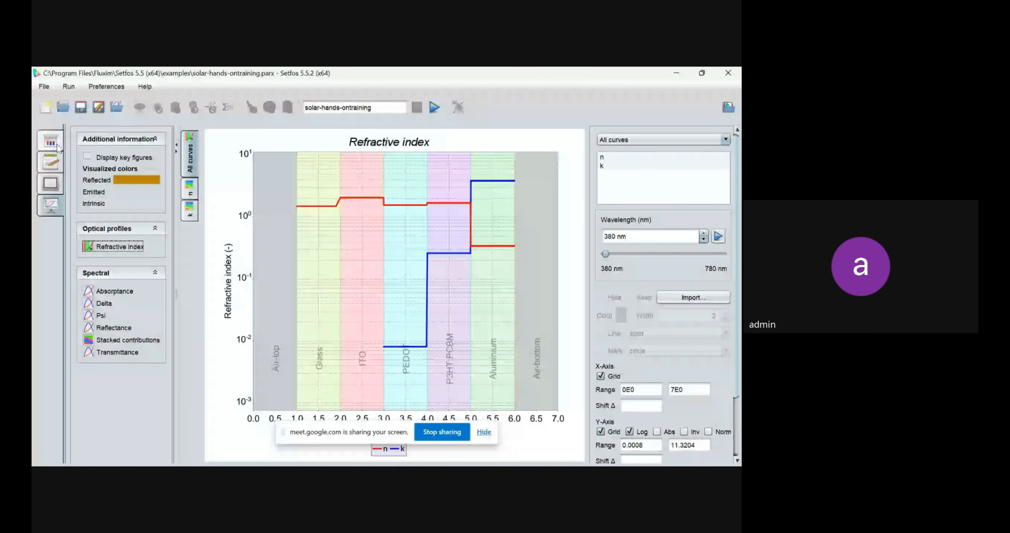
{"action": "left_click", "coordinate": [57, 148]}
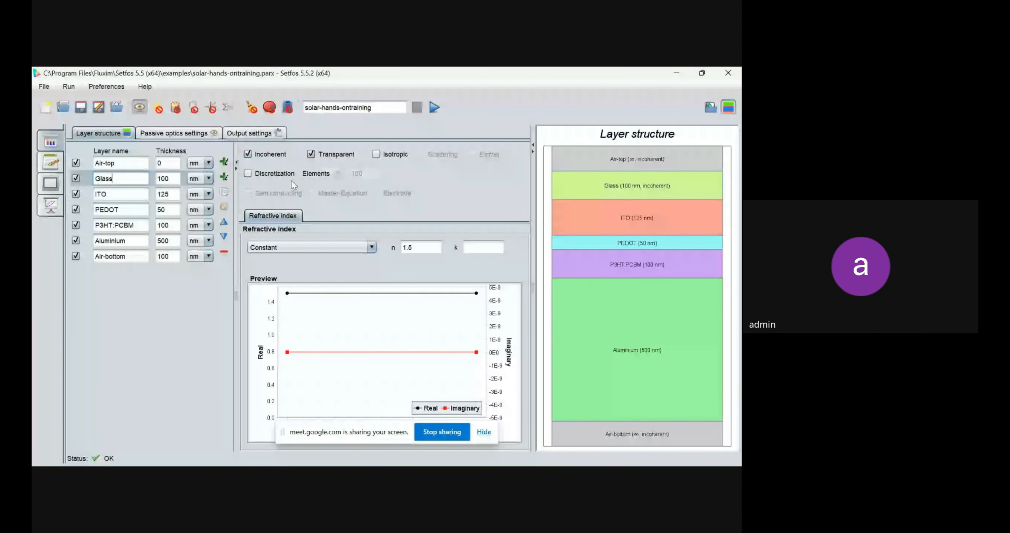
{"action": "left_click", "coordinate": [50, 205]}
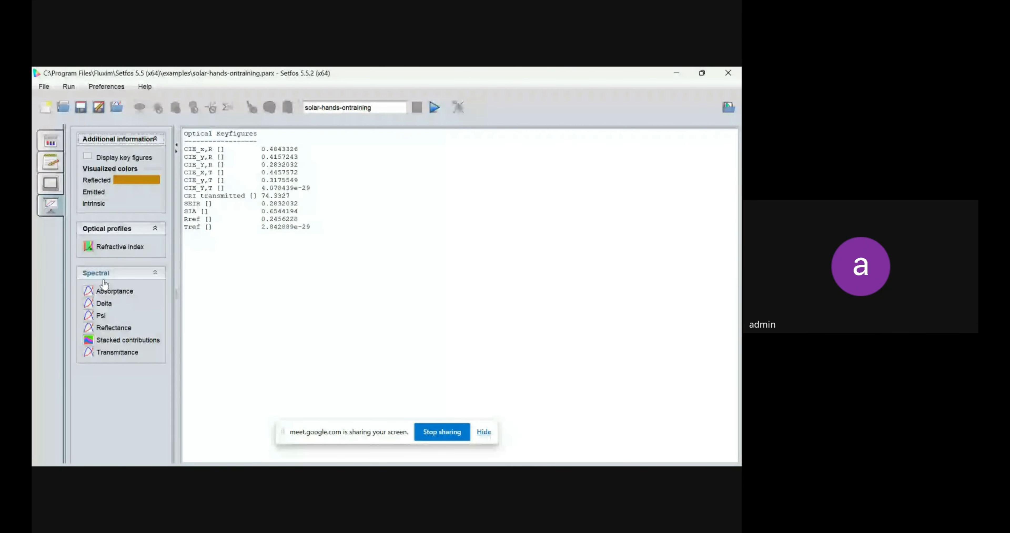
View the Reflectance, Stacked contributions and Transmittance spectra of the simulated stack.
{"action": "left_click", "coordinate": [117, 328]}
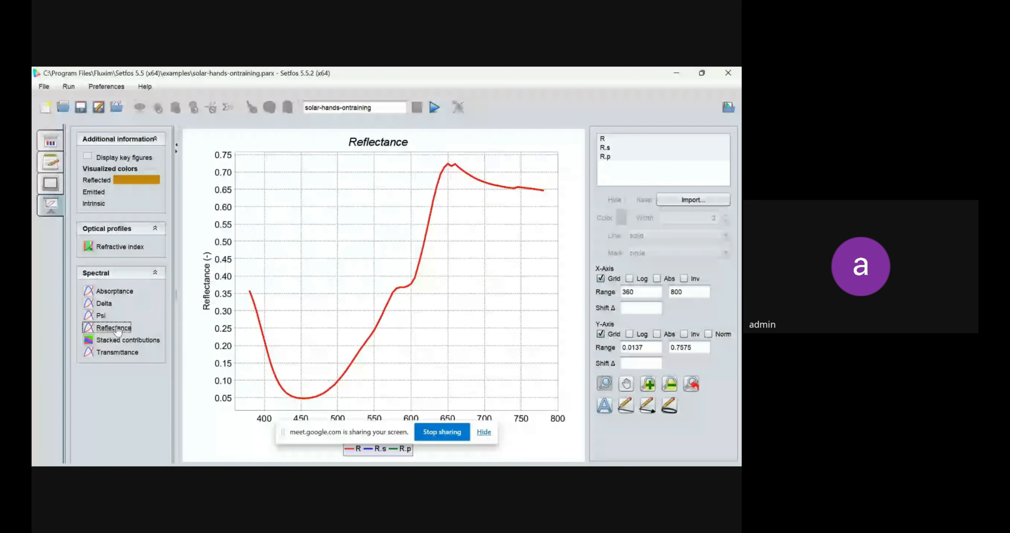
{"action": "left_click", "coordinate": [123, 340]}
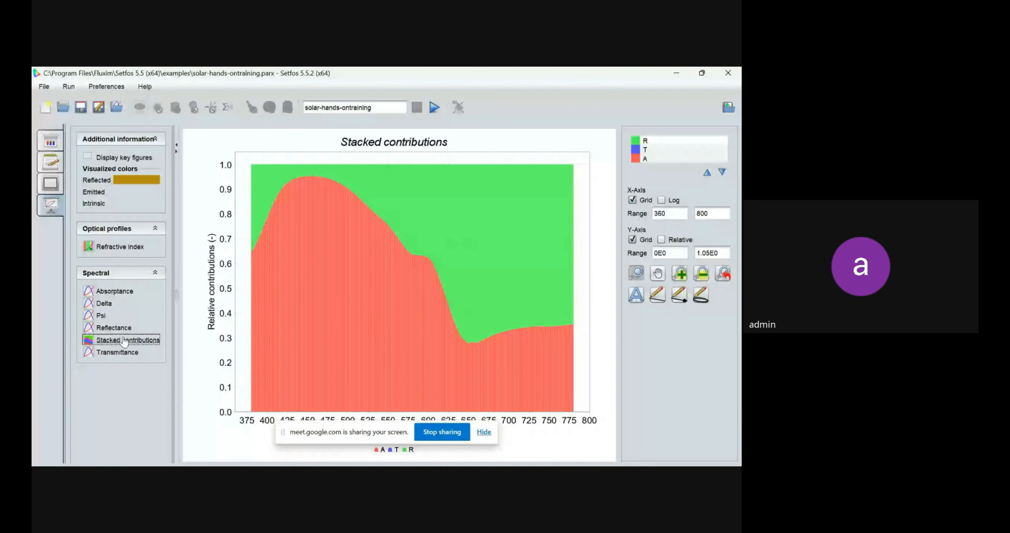
{"action": "left_click", "coordinate": [123, 352]}
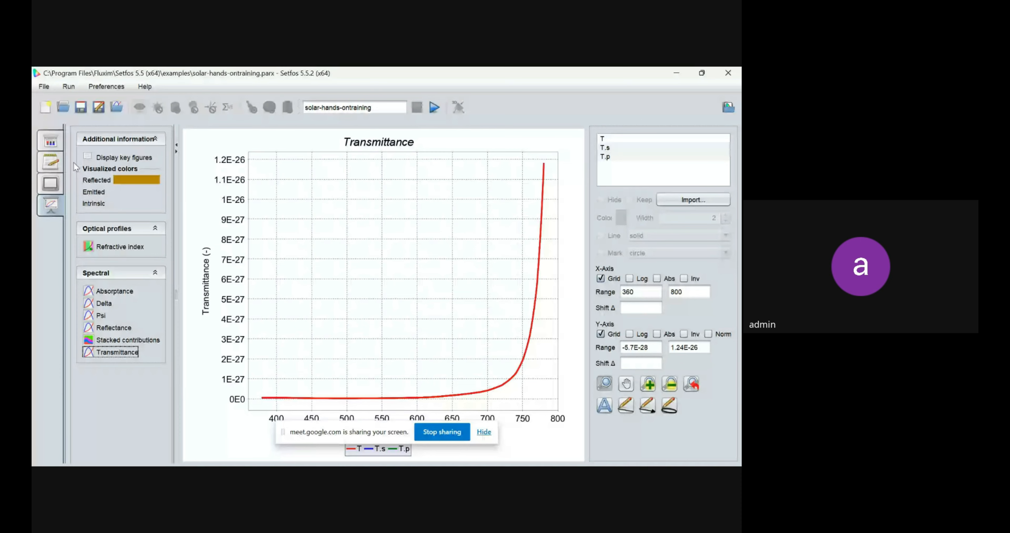
Return to the layer structure and activate the absorption simulation mode, leaving the drift-diffusion and emission modes switched off after briefly enabling them.
{"action": "left_click", "coordinate": [50, 142]}
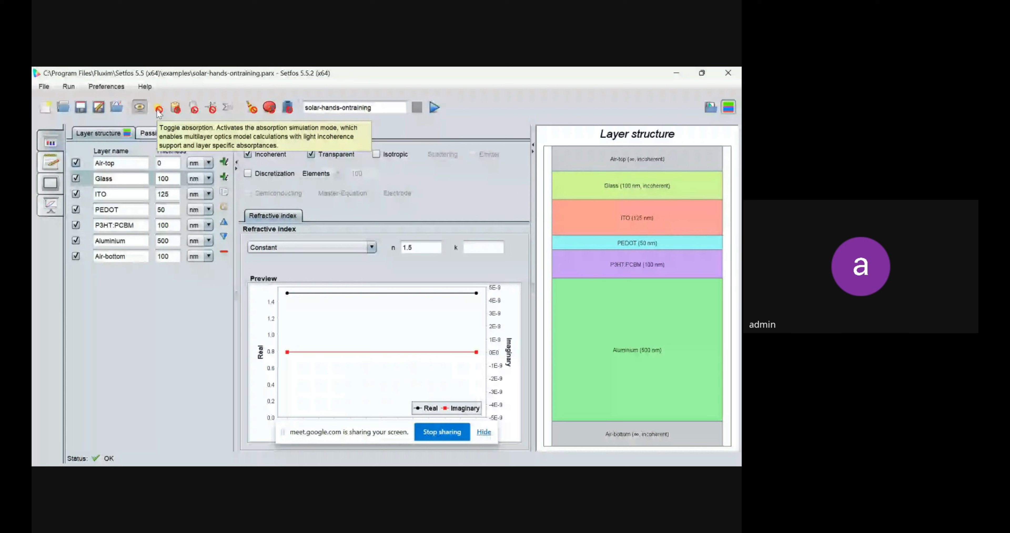
{"action": "left_click", "coordinate": [159, 110]}
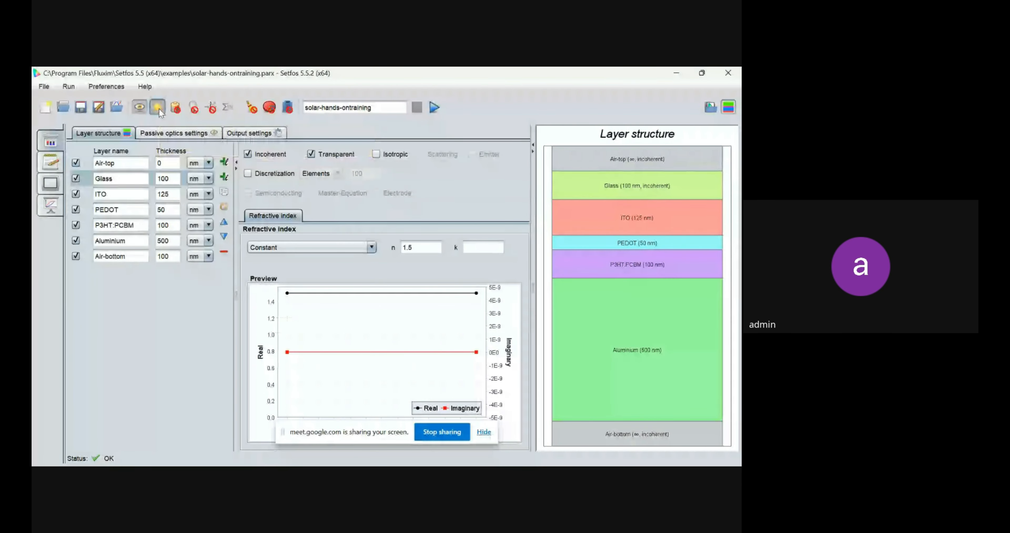
{"action": "left_click", "coordinate": [178, 108]}
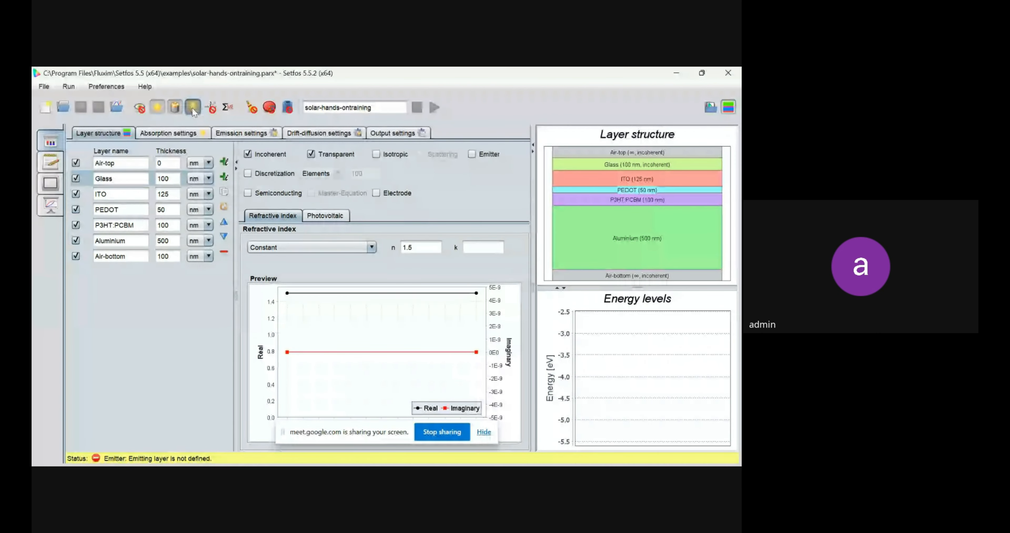
{"action": "left_click", "coordinate": [192, 107]}
{"action": "left_click", "coordinate": [180, 108]}
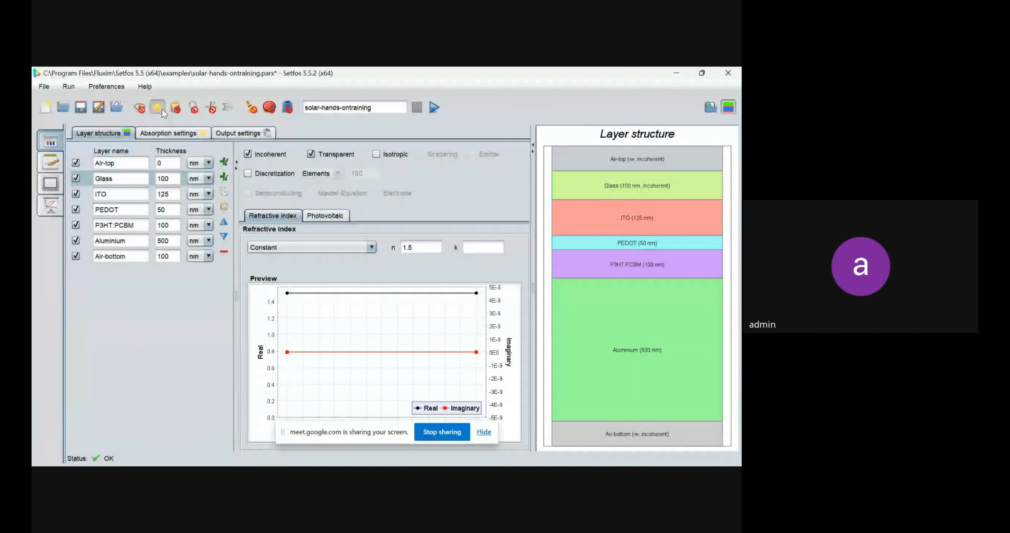
In the absorption settings, set the upper limit of the wavelength sweep to 1100 nm.
{"action": "left_click", "coordinate": [166, 135]}
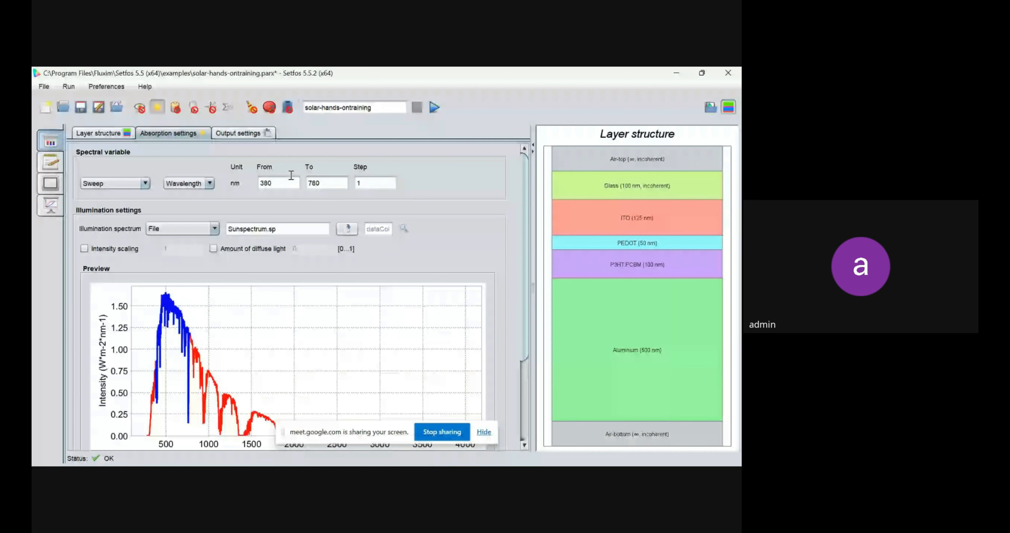
{"action": "double_click", "coordinate": [330, 181]}
{"action": "type", "text": "7"}
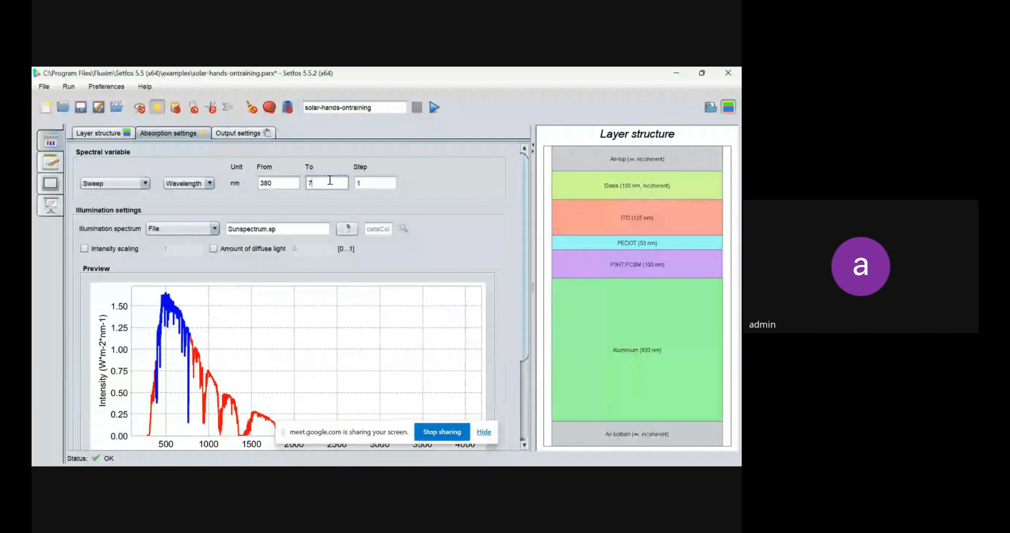
{"action": "key", "text": "BackSpace"}
{"action": "type", "text": "1100"}
{"action": "key", "text": "Return"}
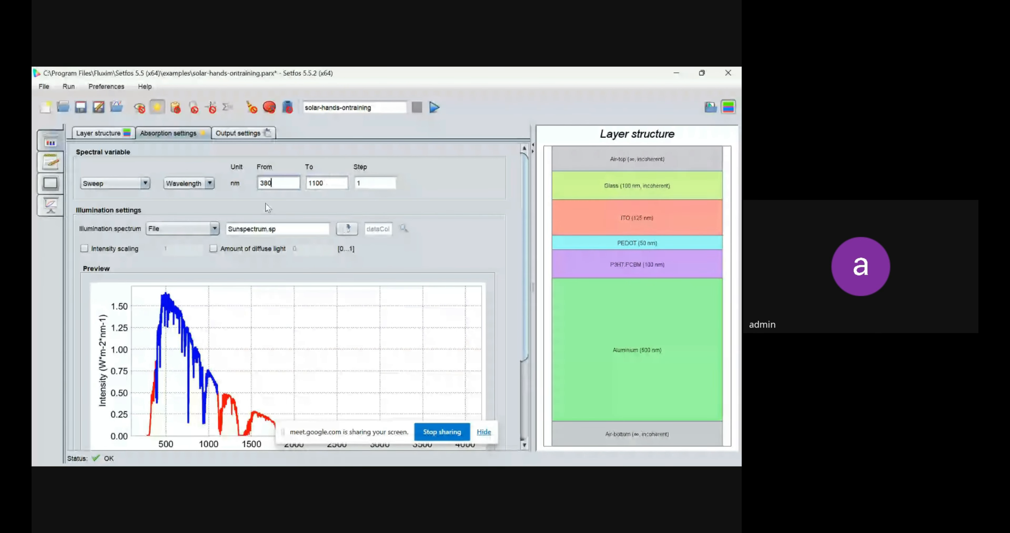
Check the available illumination spectrum types and browse the Sunspectrum, SunspectrumAM0 and SunspectrumDirect files, closing the file chooser without opening one.
{"action": "left_click", "coordinate": [179, 230]}
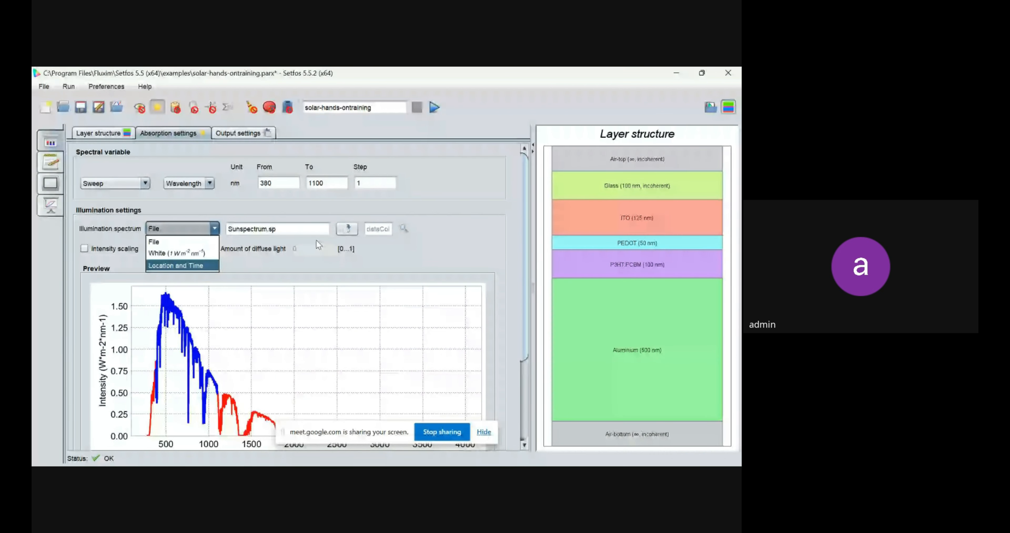
{"action": "left_click", "coordinate": [351, 228]}
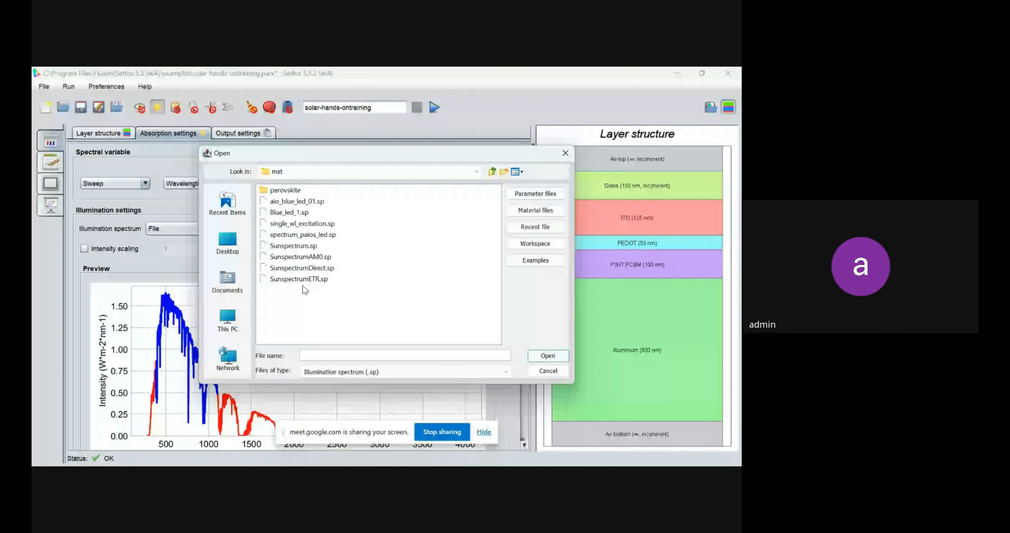
{"action": "left_click", "coordinate": [310, 246]}
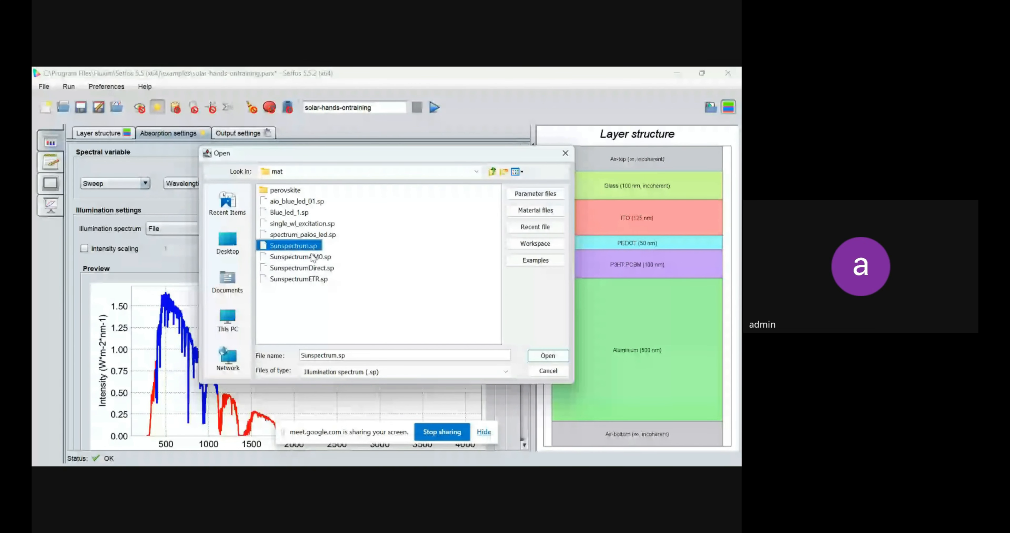
{"action": "left_click", "coordinate": [312, 257]}
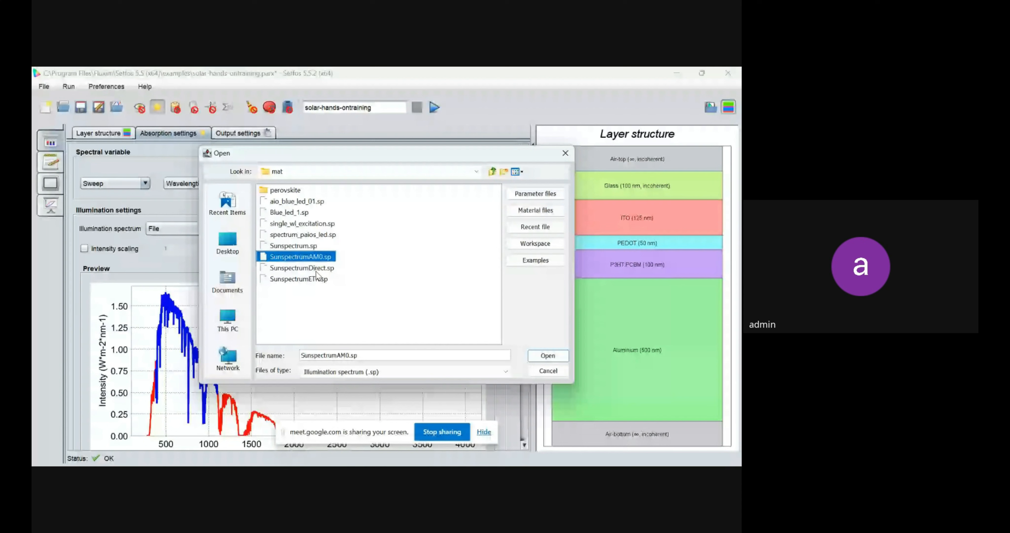
{"action": "left_click", "coordinate": [316, 270]}
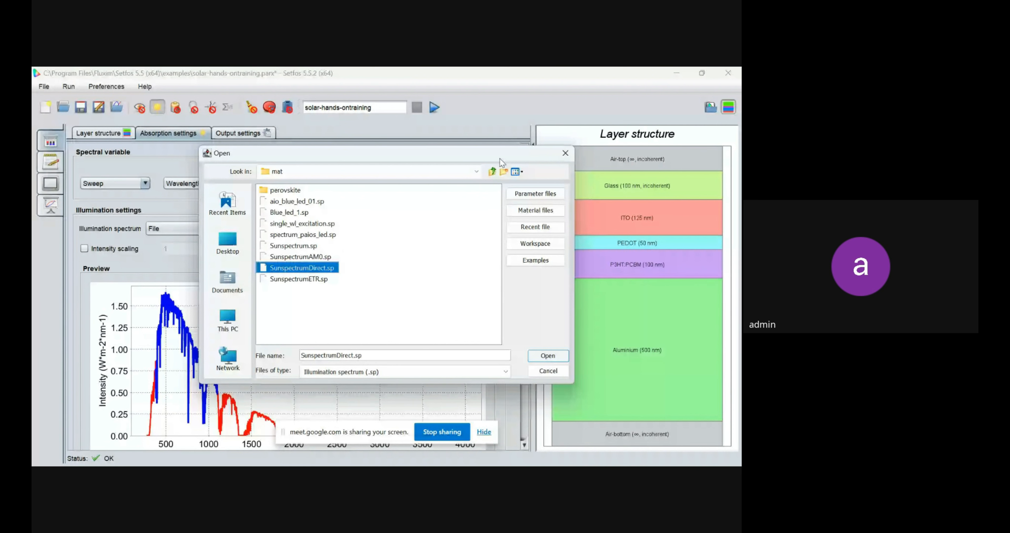
{"action": "left_click", "coordinate": [571, 152]}
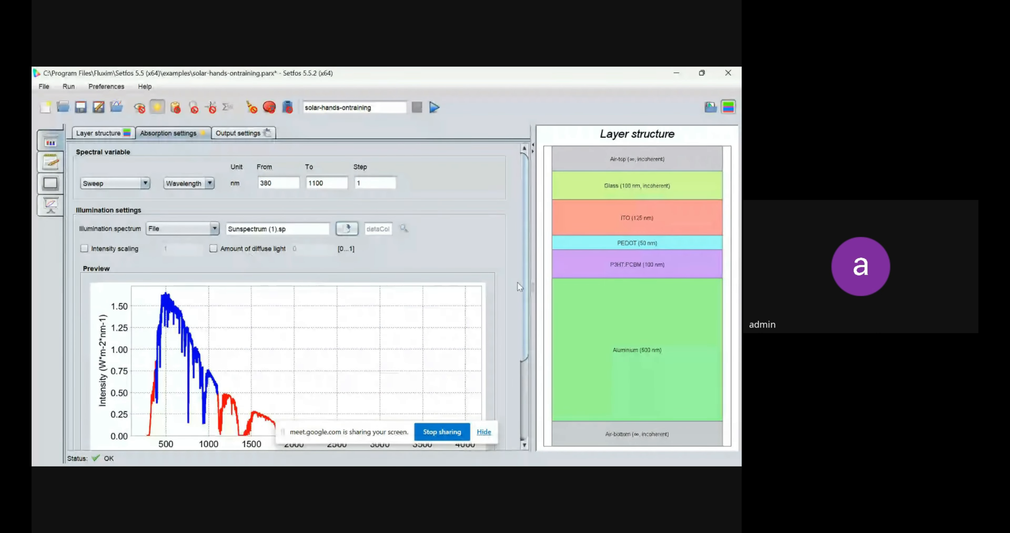
Inspect the illumination spectrum preview and enlarge its plot to about 300 to 1200 nm.
{"action": "left_click_drag", "start_coordinate": [524, 278], "coordinate": [526, 337]}
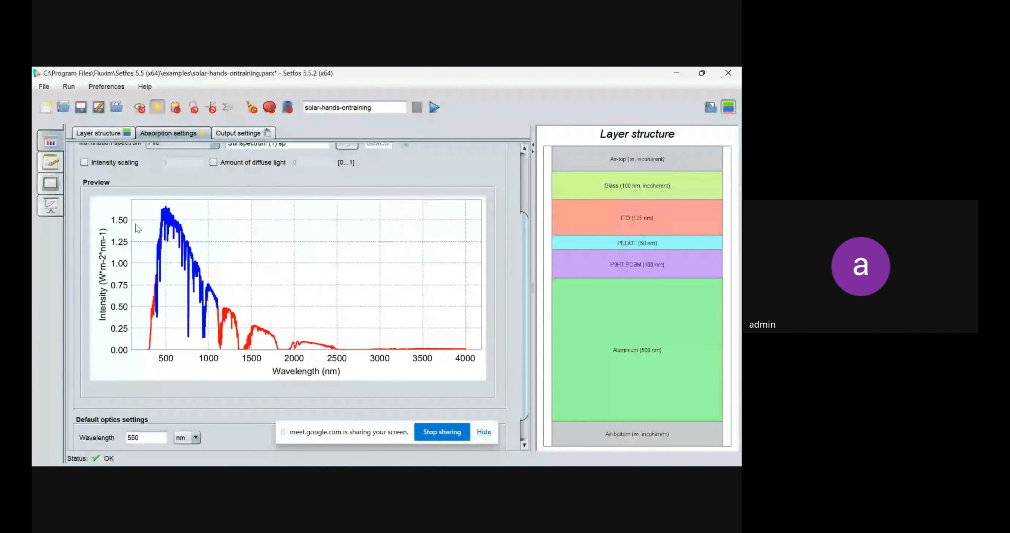
{"action": "left_click", "coordinate": [524, 182]}
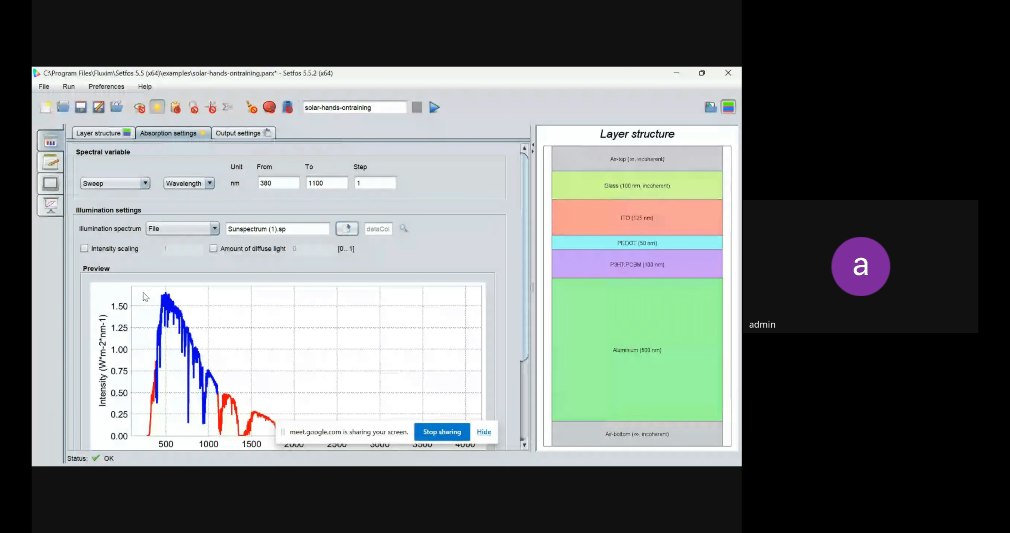
{"action": "left_click_drag", "start_coordinate": [143, 292], "coordinate": [233, 435]}
{"action": "right_click", "coordinate": [233, 435]}
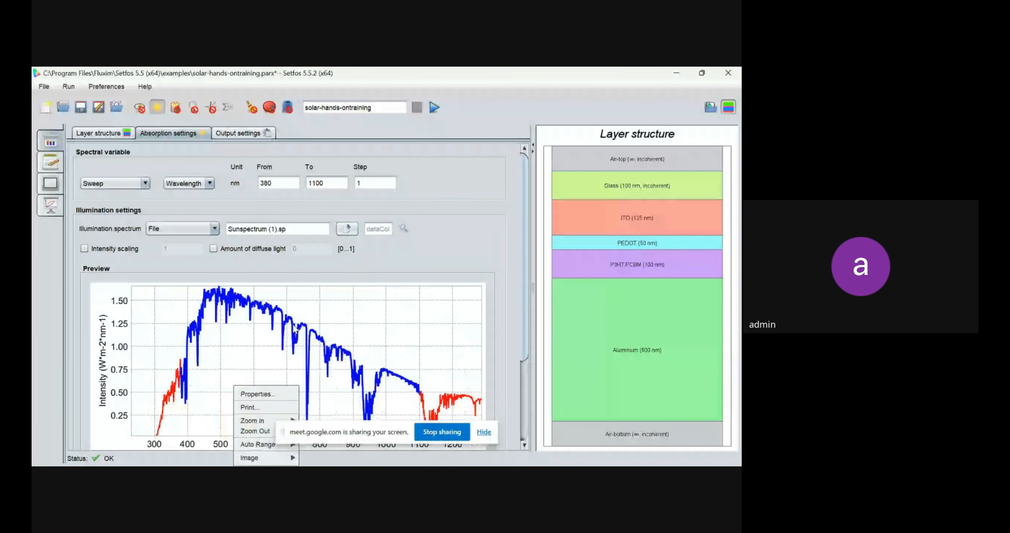
{"action": "left_click", "coordinate": [338, 329]}
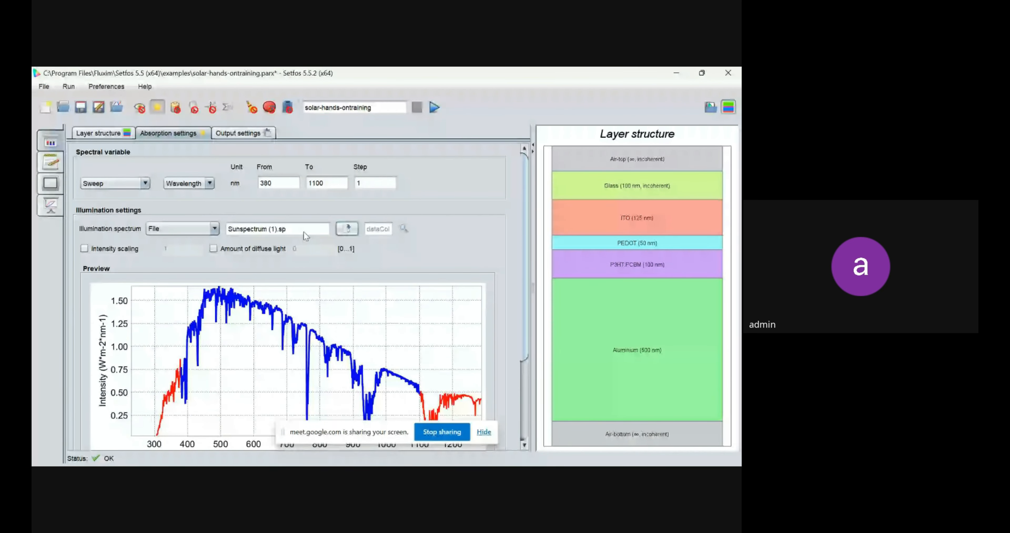
Run the absorption simulation and view the Reflectance and Transmittance spectra.
{"action": "left_click", "coordinate": [434, 106]}
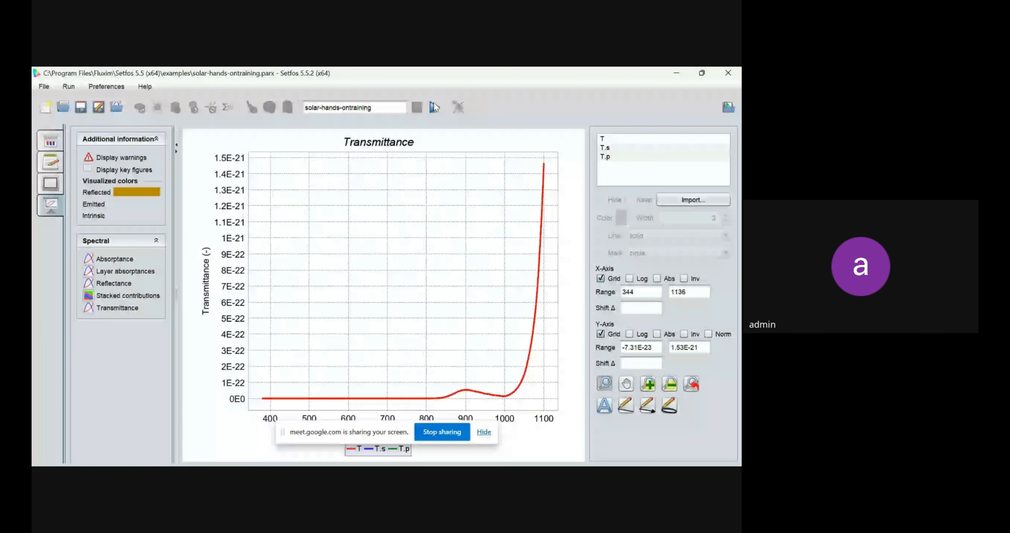
{"action": "left_click", "coordinate": [108, 285]}
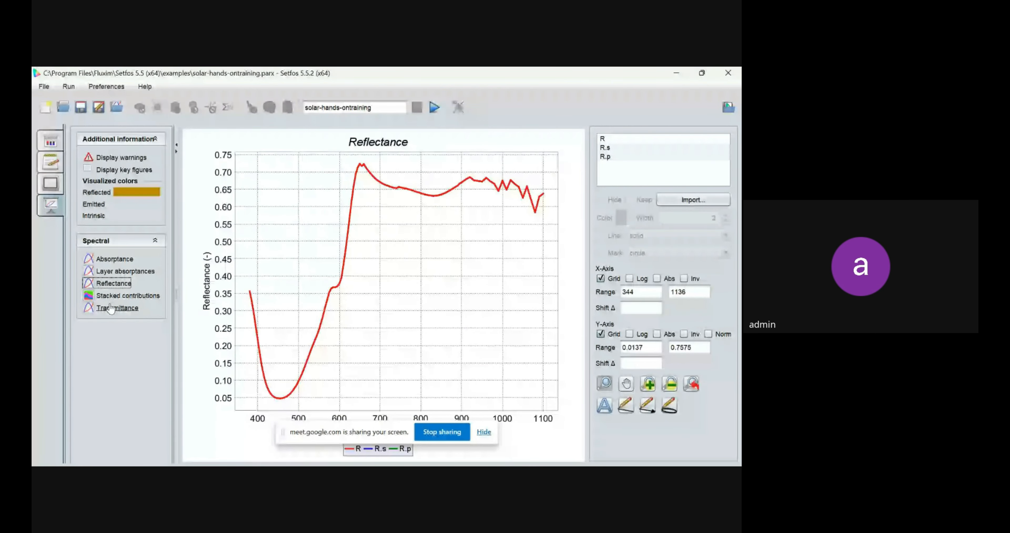
{"action": "left_click", "coordinate": [111, 308]}
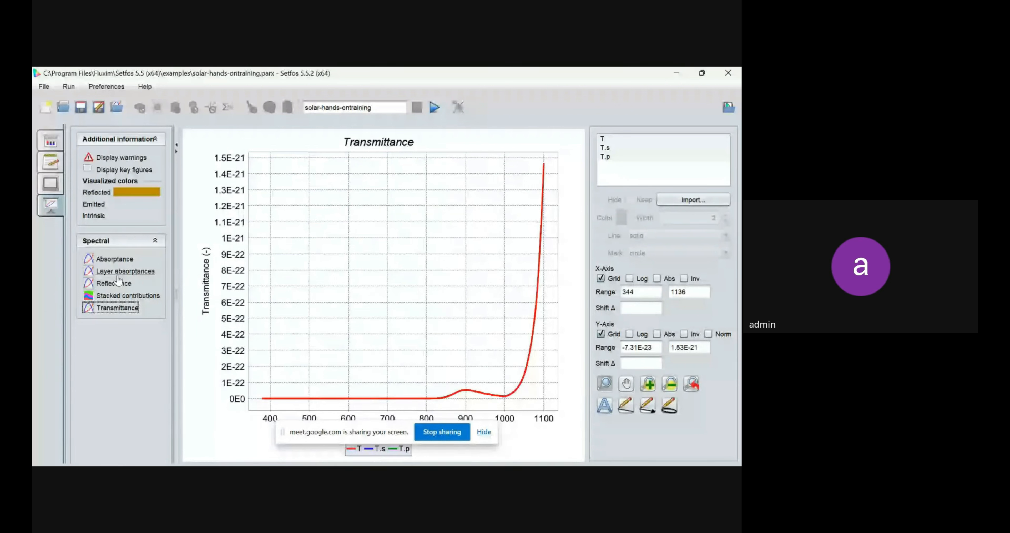
Review the default optics settings for absorption and show the P3HT:PCBM layer's properties in the layer structure.
{"action": "left_click", "coordinate": [50, 142]}
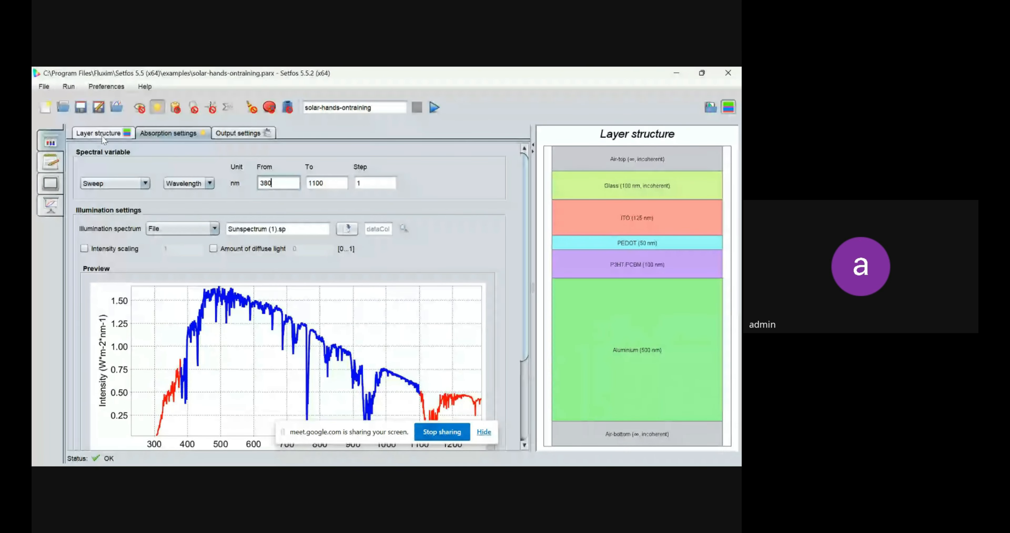
{"action": "left_click", "coordinate": [524, 381]}
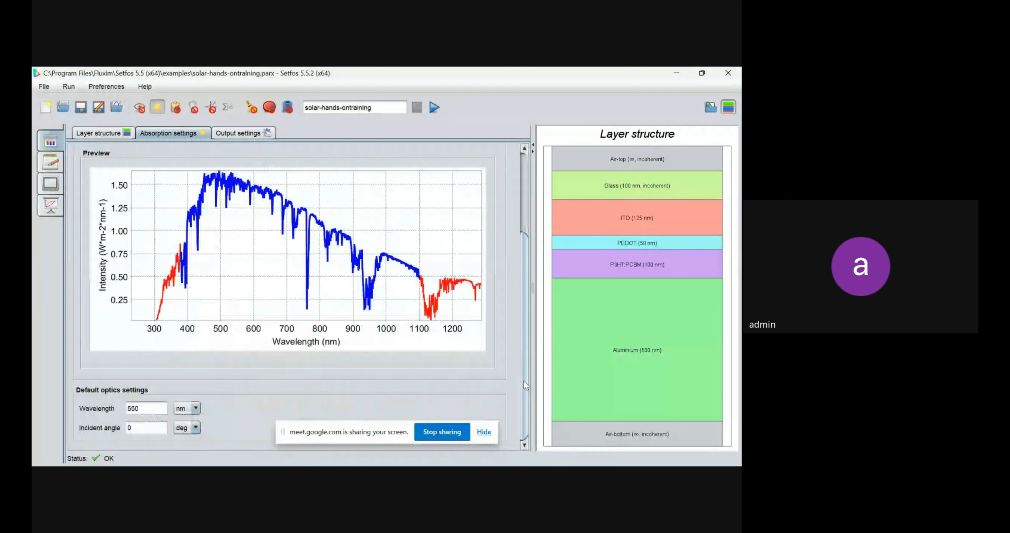
{"action": "scroll", "coordinate": [524, 384], "scroll_direction": "up", "scroll_amount": 5}
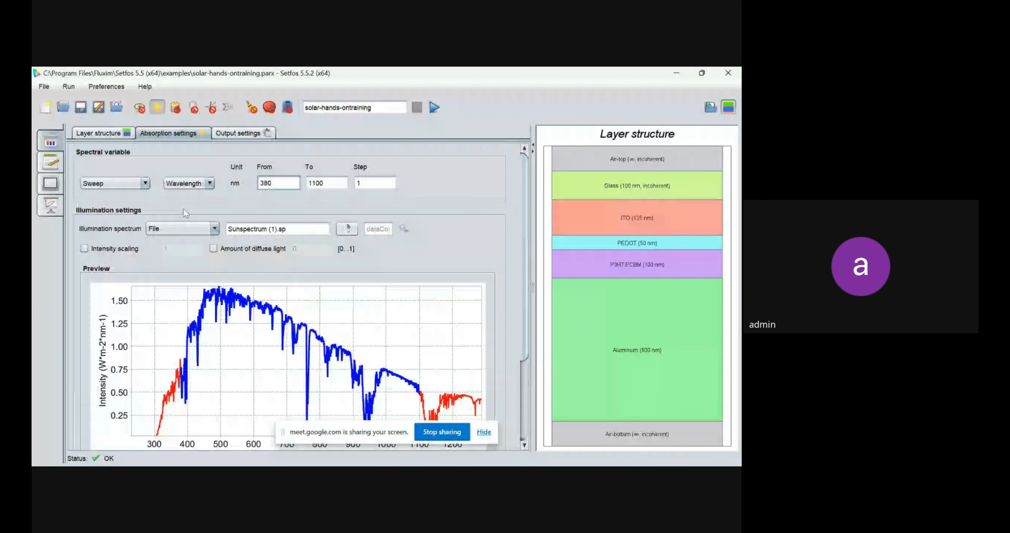
{"action": "left_click", "coordinate": [88, 134]}
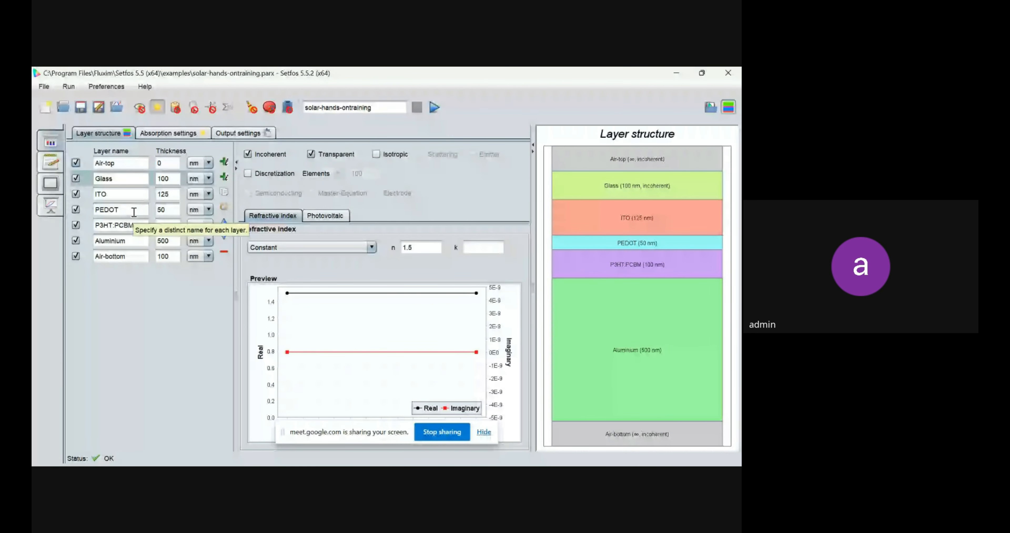
{"action": "left_click", "coordinate": [133, 225]}
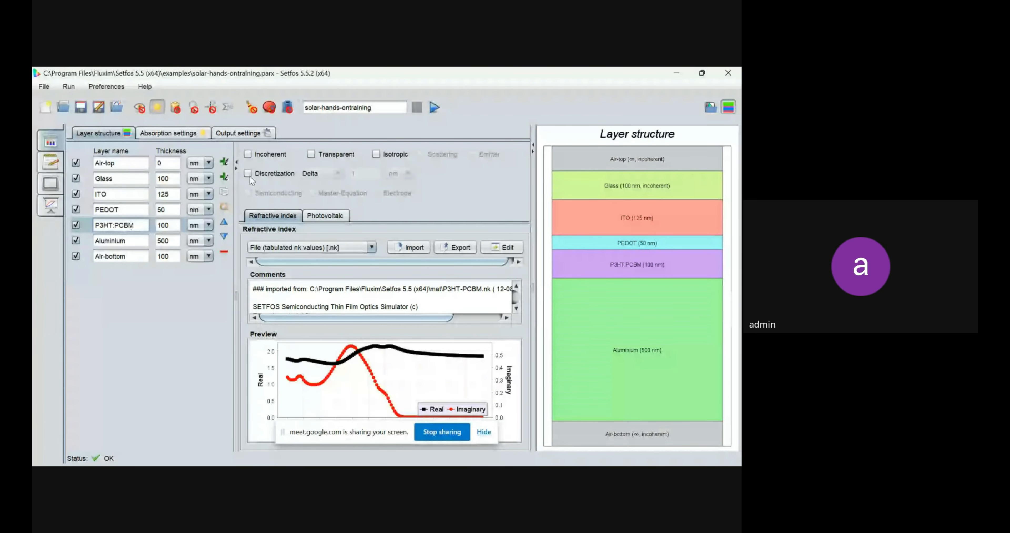
Enable the parameter sweep mode and choose the P3HT:PCBM layer's thickness as the sweep parameter.
{"action": "left_click", "coordinate": [256, 109]}
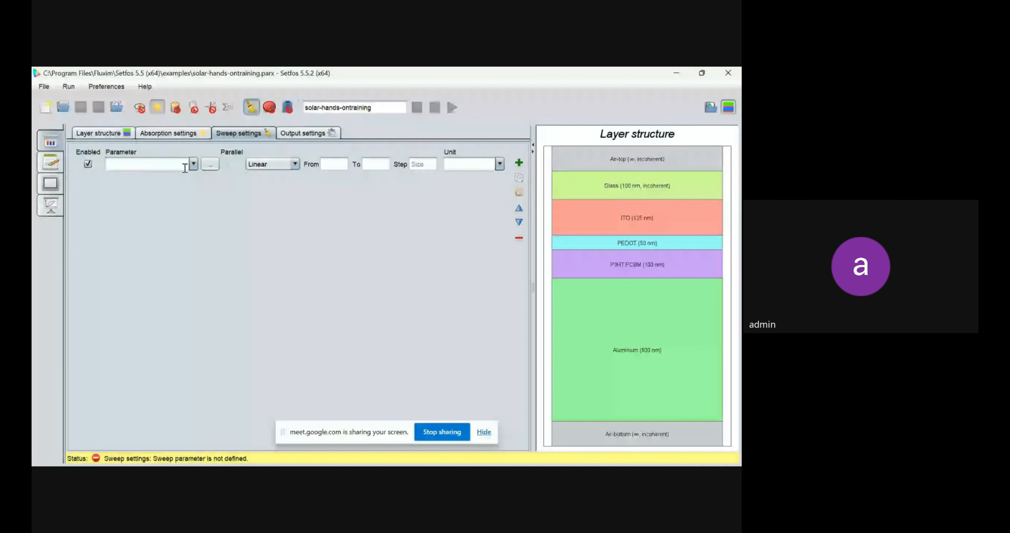
{"action": "left_click", "coordinate": [209, 164]}
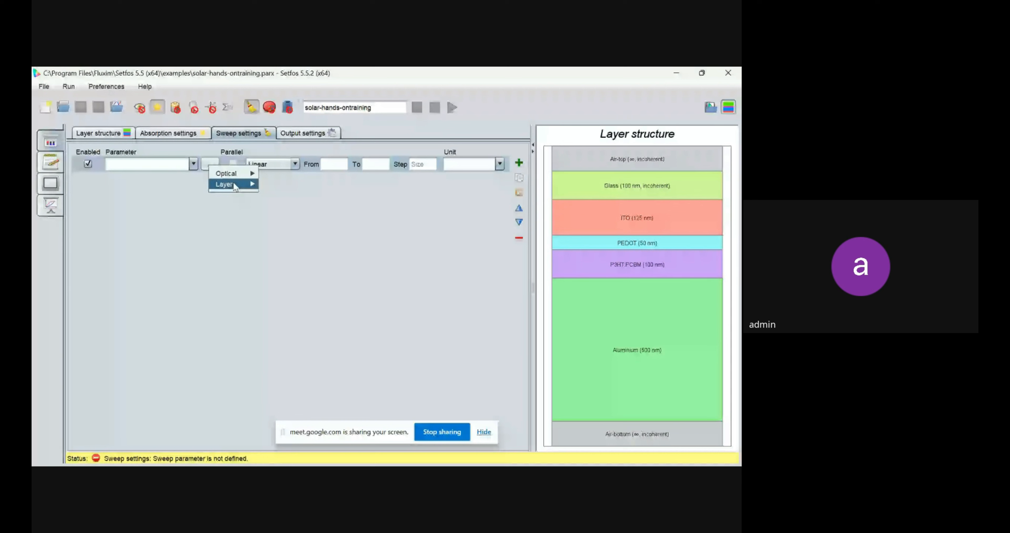
{"action": "mouse_move", "coordinate": [234, 186]}
{"action": "mouse_move", "coordinate": [298, 229]}
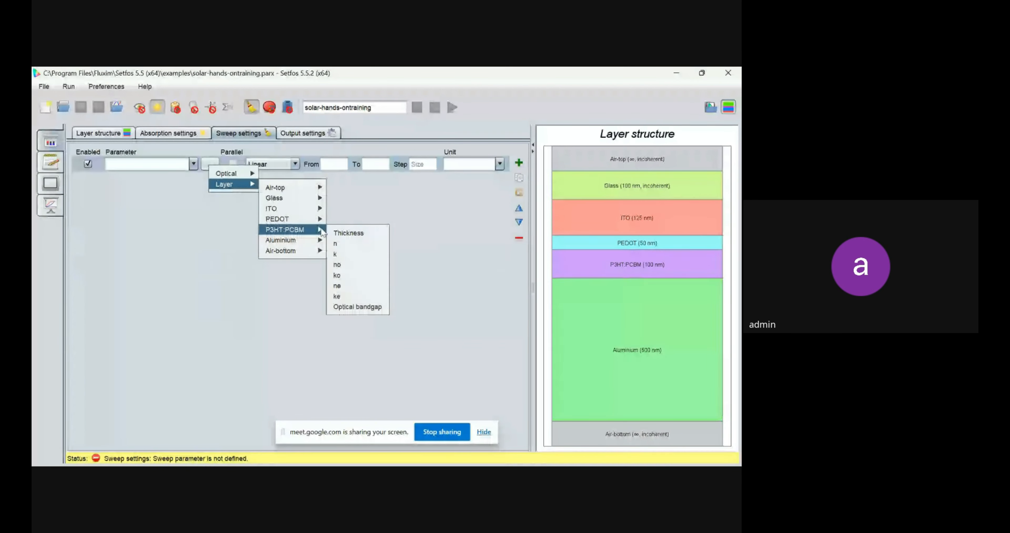
{"action": "left_click", "coordinate": [348, 233]}
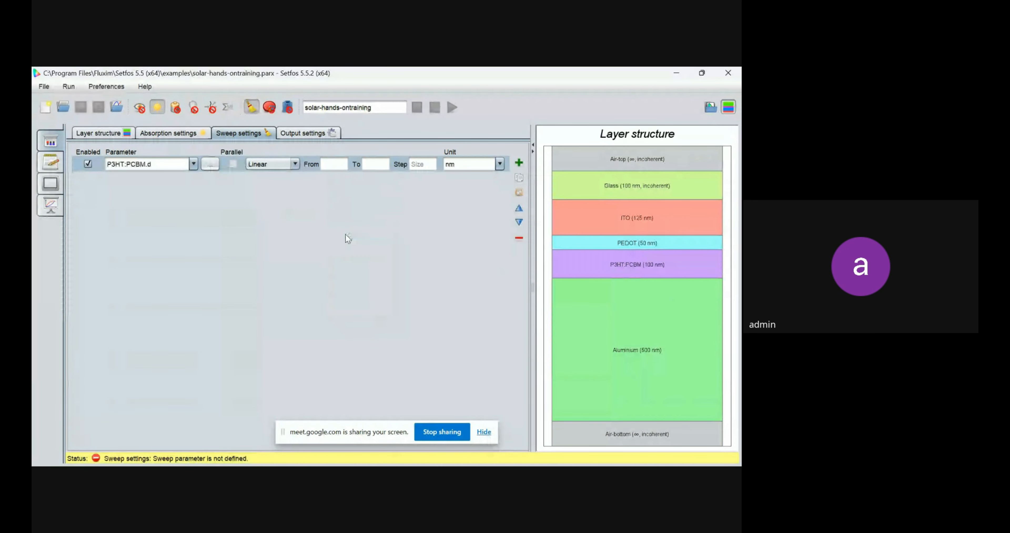
Set the P3HT:PCBM thickness sweep to run from 375 to 650 nm with a step size of 10 nm.
{"action": "left_click", "coordinate": [331, 164]}
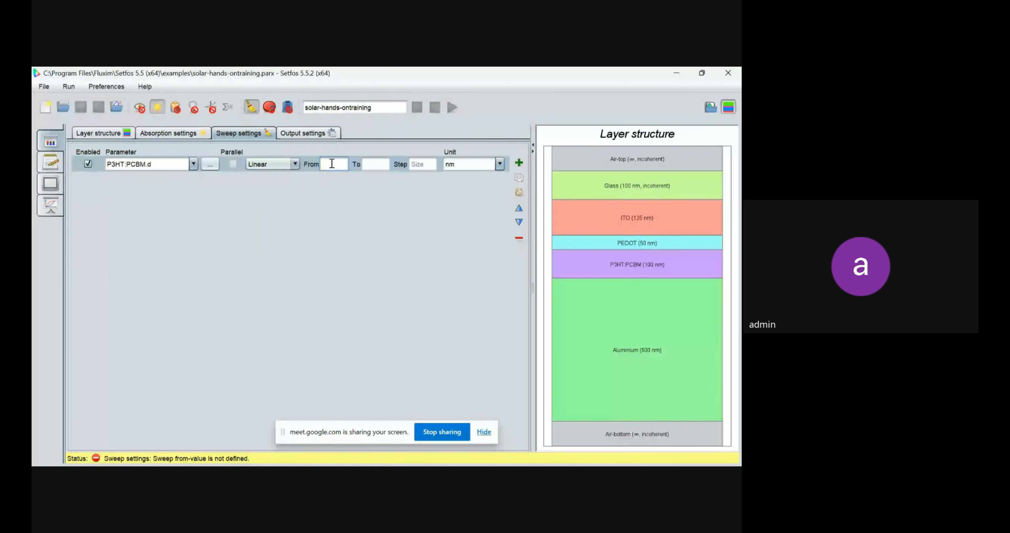
{"action": "type", "text": "375"}
{"action": "left_click", "coordinate": [378, 165]}
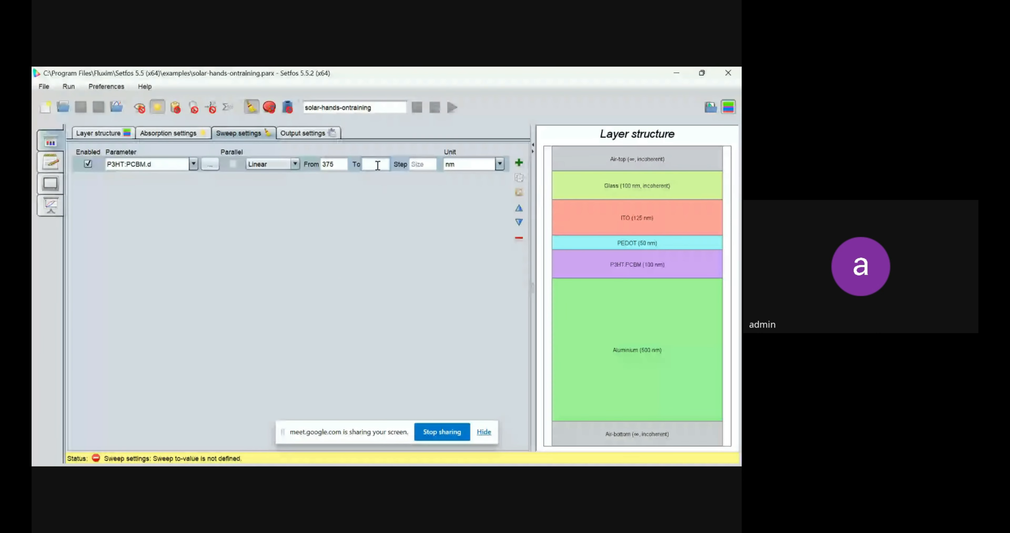
{"action": "type", "text": "650"}
{"action": "left_click", "coordinate": [420, 164]}
{"action": "type", "text": "1"}
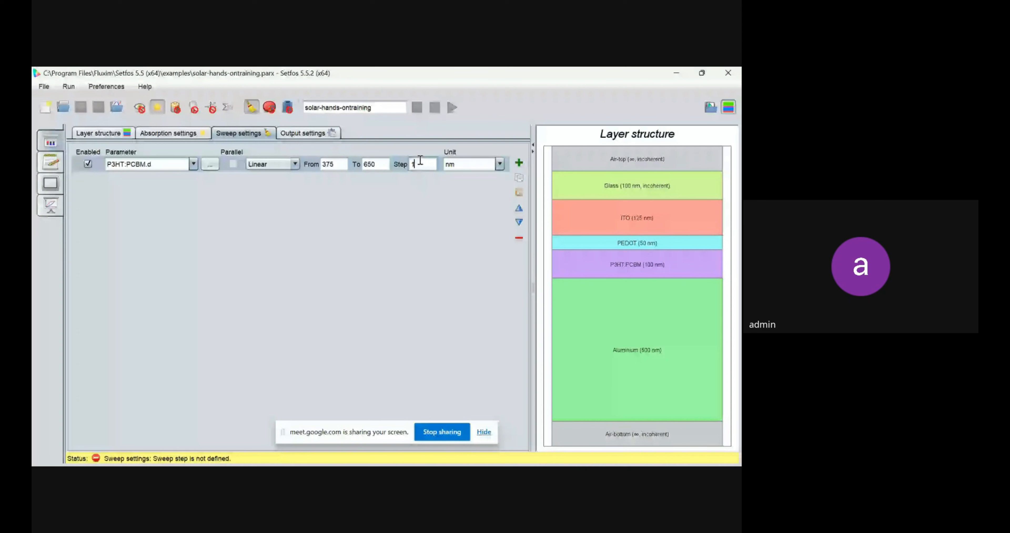
{"action": "type", "text": "0"}
{"action": "left_click", "coordinate": [332, 163]}
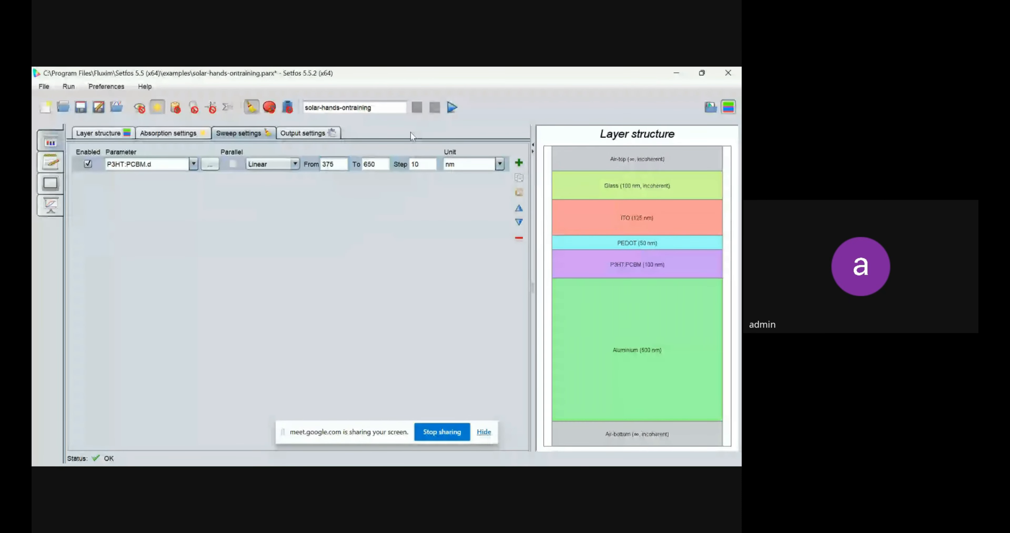
Run the thickness sweep simulation and show the Photocurrent plot against P3HT:PCBM thickness with its axis label unobstructed.
{"action": "left_click", "coordinate": [452, 108]}
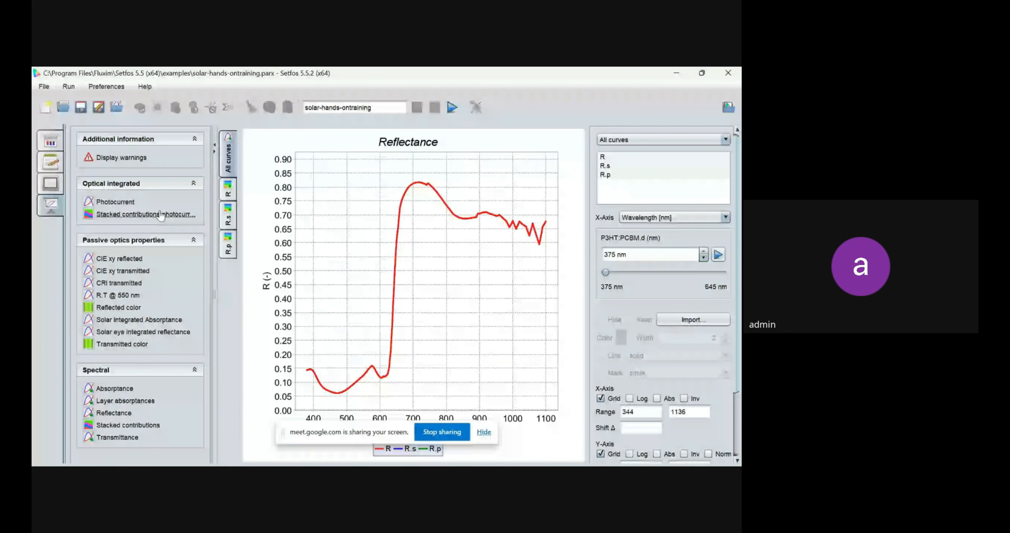
{"action": "left_click", "coordinate": [116, 202]}
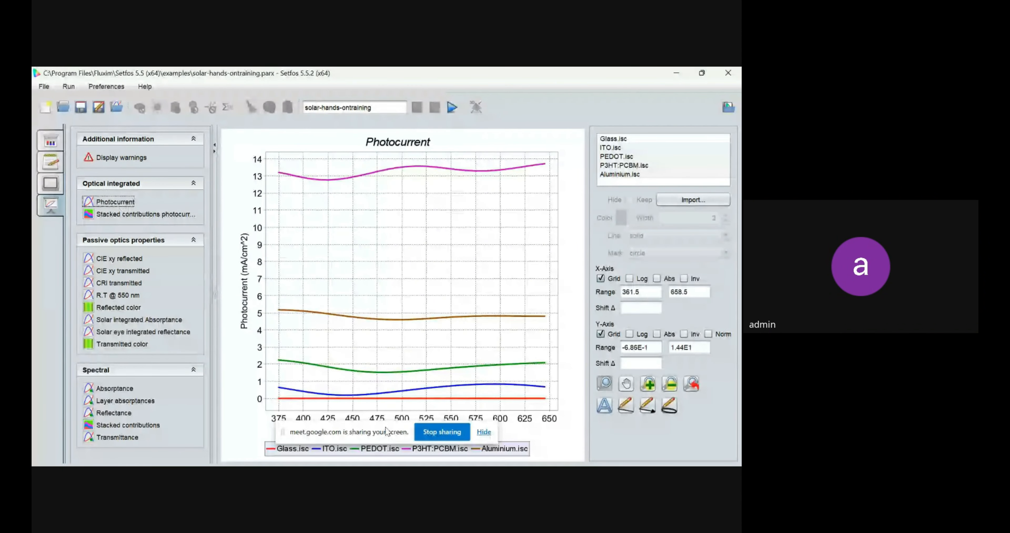
{"action": "left_click_drag", "start_coordinate": [386, 432], "coordinate": [464, 464]}
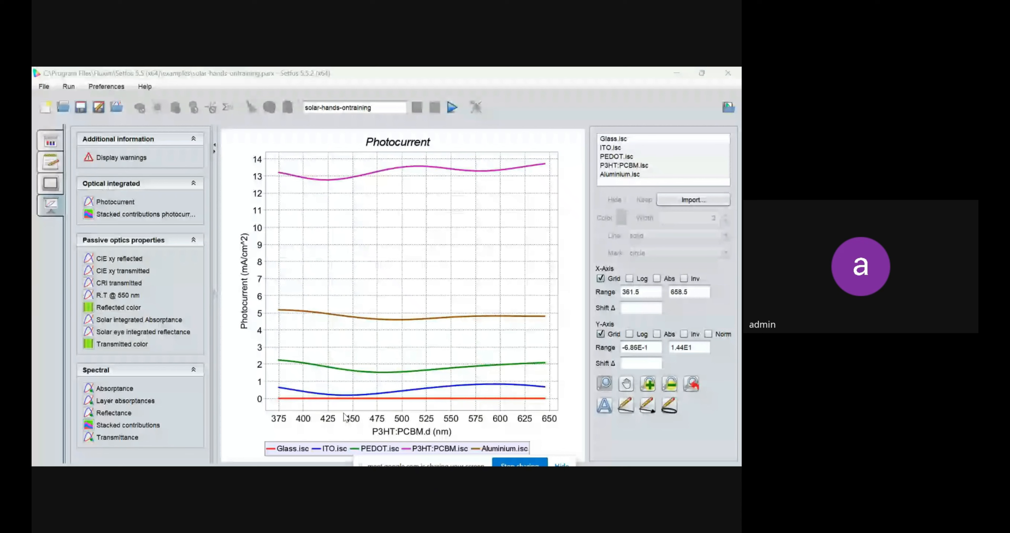
Highlight the Glass, ITO, PEDOT, P3HT:PCBM and Aluminium photocurrent curves one after another to examine each.
{"action": "left_click", "coordinate": [618, 140]}
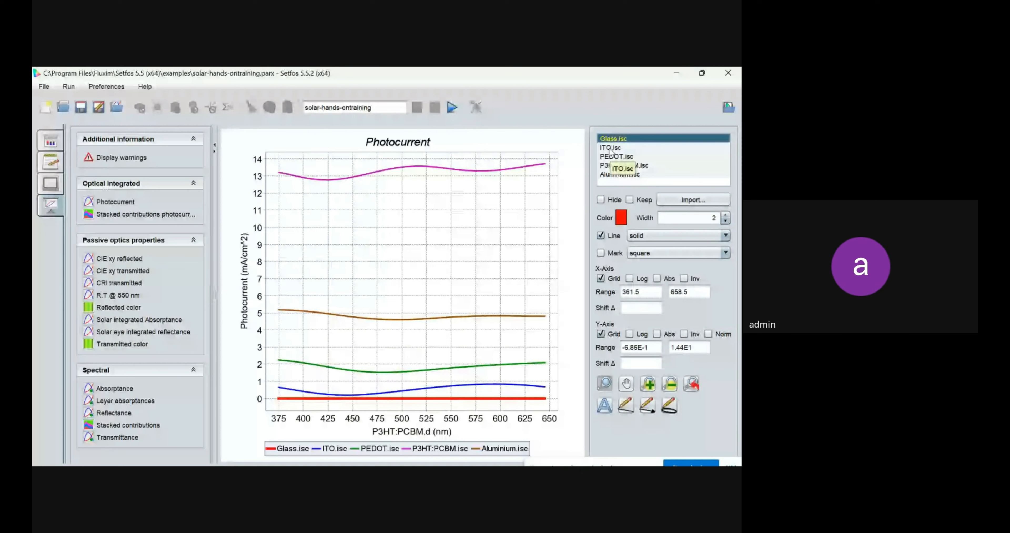
{"action": "left_click", "coordinate": [610, 150]}
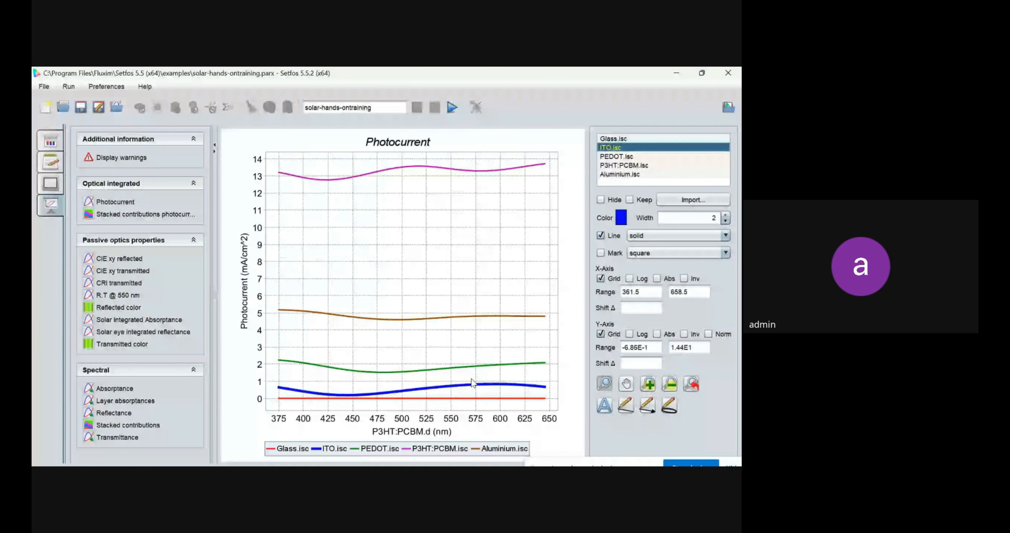
{"action": "left_click", "coordinate": [614, 157]}
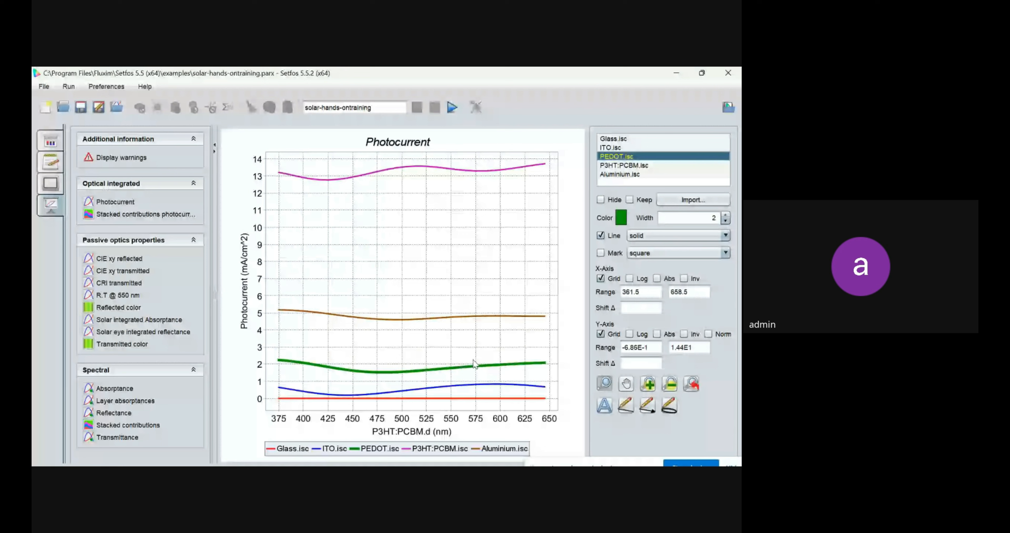
{"action": "left_click", "coordinate": [611, 166]}
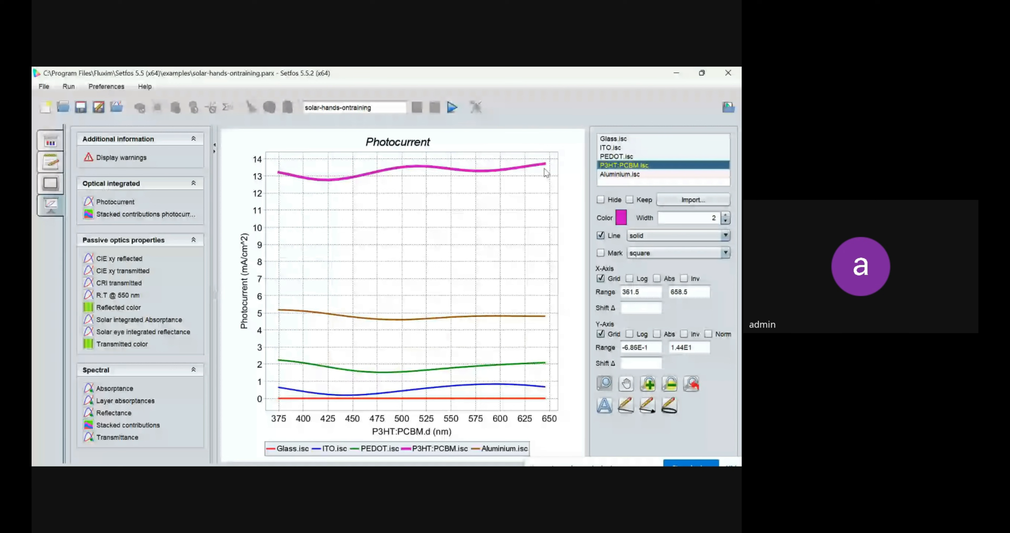
{"action": "left_click", "coordinate": [610, 175]}
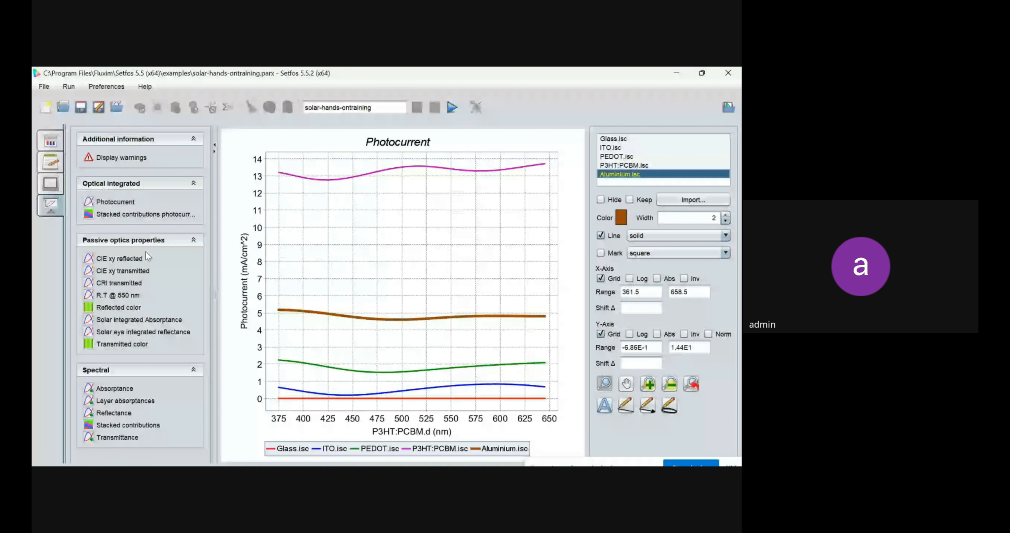
View the Reflectance colour map over wavelength and thickness, and the Transmittance spectrum at a slightly greater P3HT:PCBM thickness.
{"action": "left_click", "coordinate": [114, 413]}
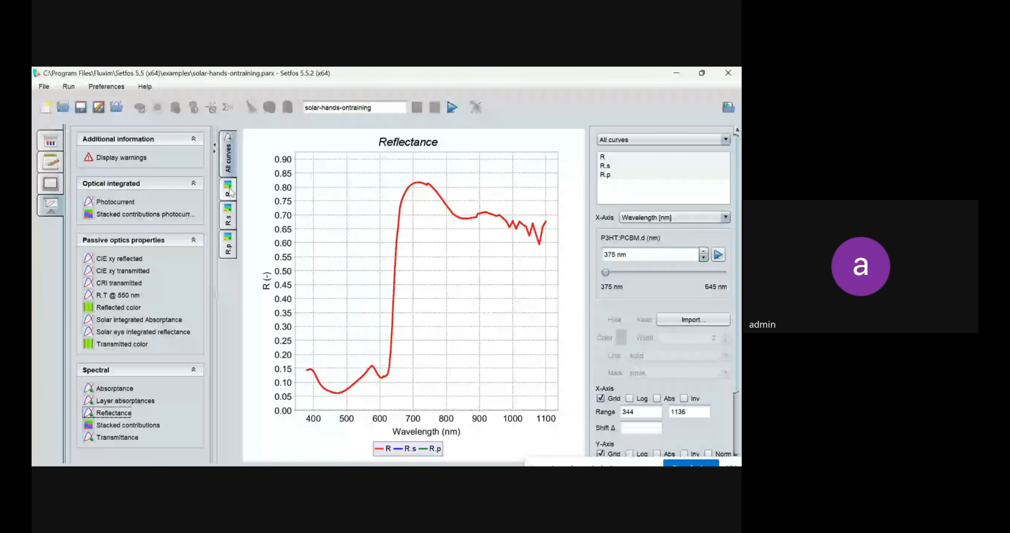
{"action": "left_click", "coordinate": [229, 190]}
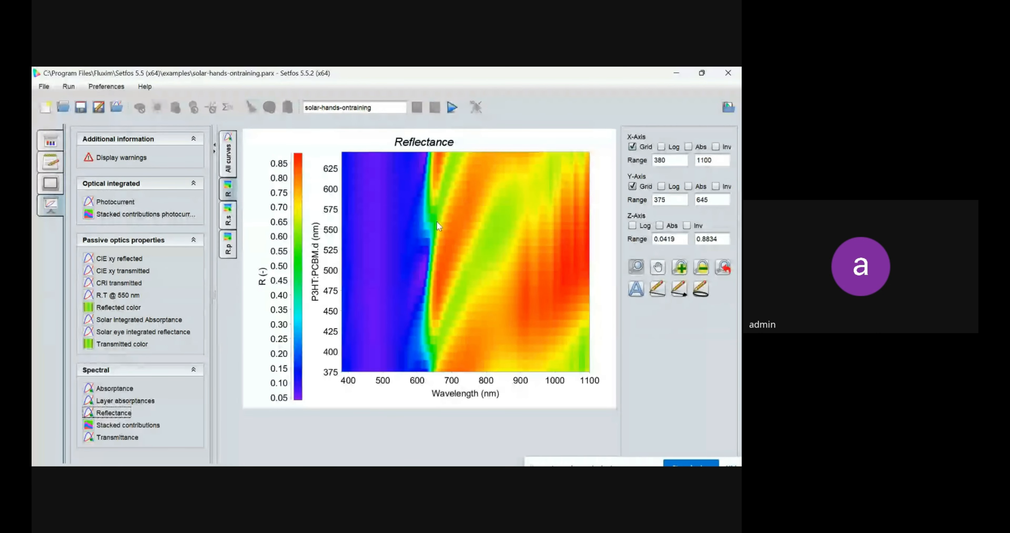
{"action": "mouse_move", "coordinate": [522, 222]}
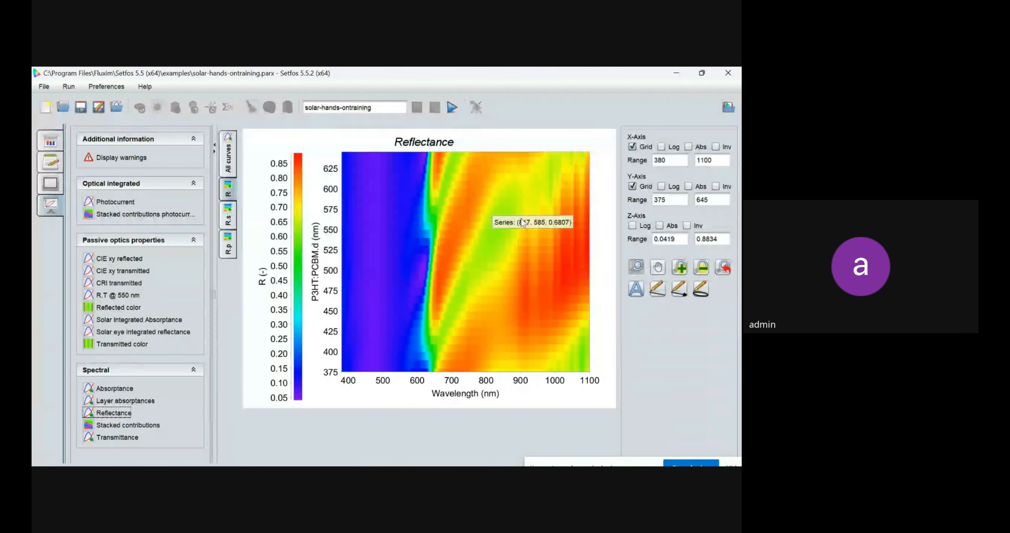
{"action": "left_click", "coordinate": [106, 439]}
{"action": "left_click", "coordinate": [606, 273]}
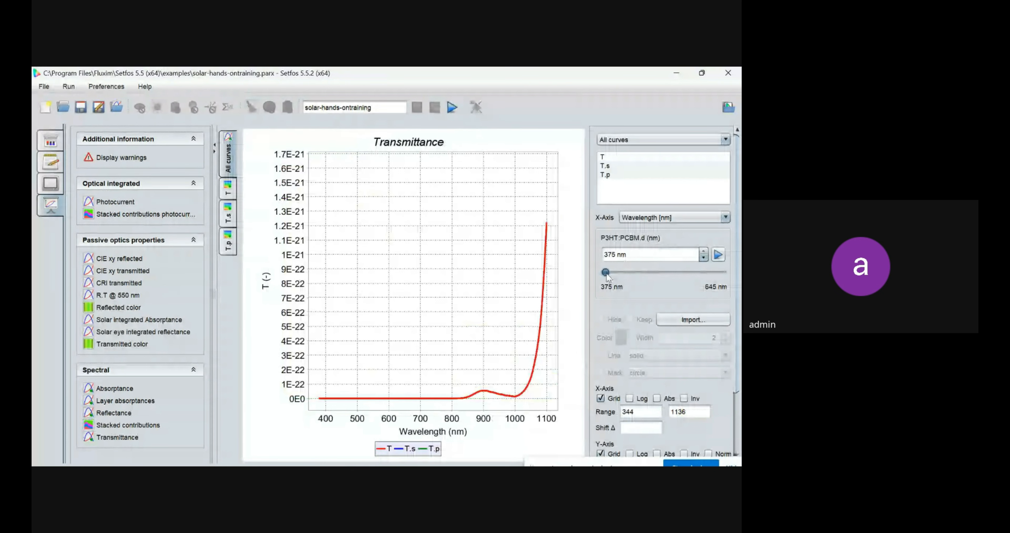
{"action": "mouse_move", "coordinate": [606, 274]}
{"action": "left_mouse_down"}
{"action": "mouse_move", "coordinate": [692, 261]}
{"action": "mouse_move", "coordinate": [605, 273]}
{"action": "left_mouse_up"}
Review the layer structure and the generated simulation script, including its layer, absorption and sweep commands.
{"action": "left_click", "coordinate": [51, 141]}
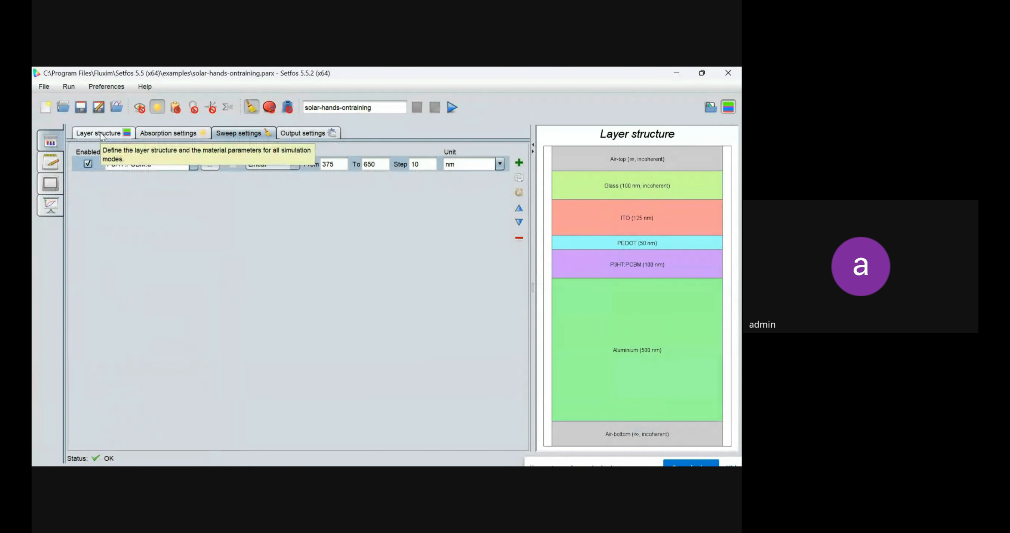
{"action": "left_click", "coordinate": [100, 134]}
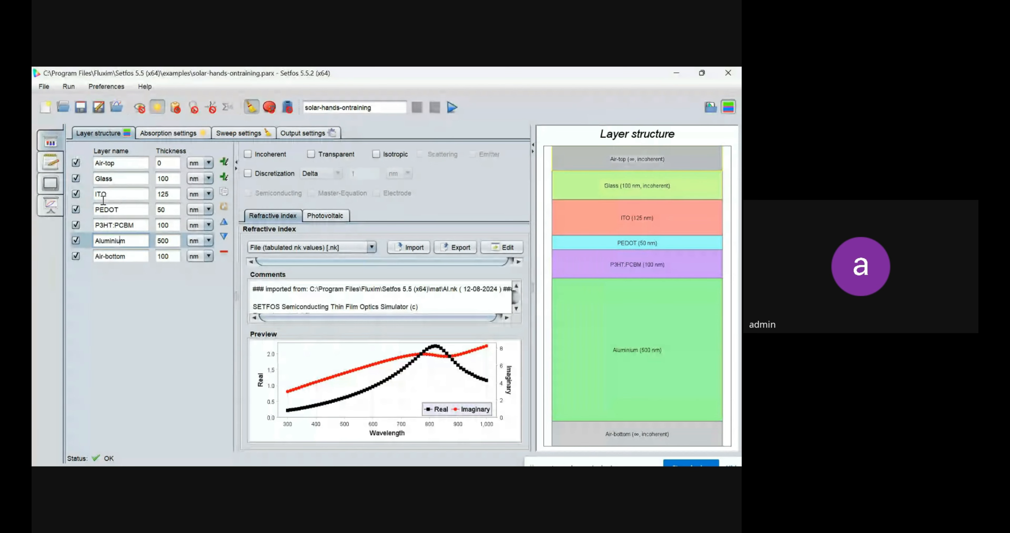
{"action": "left_click", "coordinate": [50, 162]}
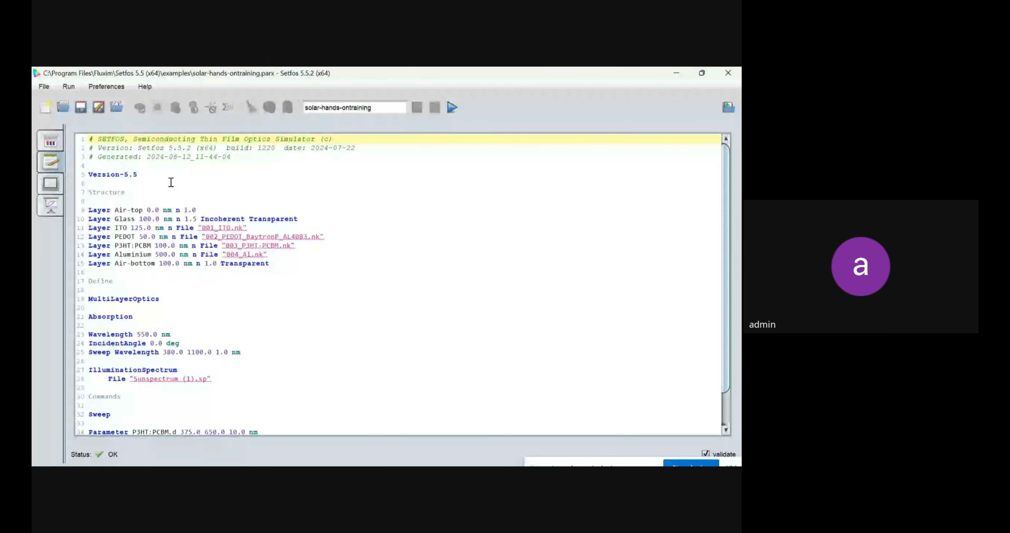
{"action": "left_click_drag", "start_coordinate": [89, 209], "coordinate": [238, 437]}
{"action": "scroll", "coordinate": [156, 243], "scroll_direction": "down", "scroll_amount": 2}
{"action": "left_click", "coordinate": [146, 235]}
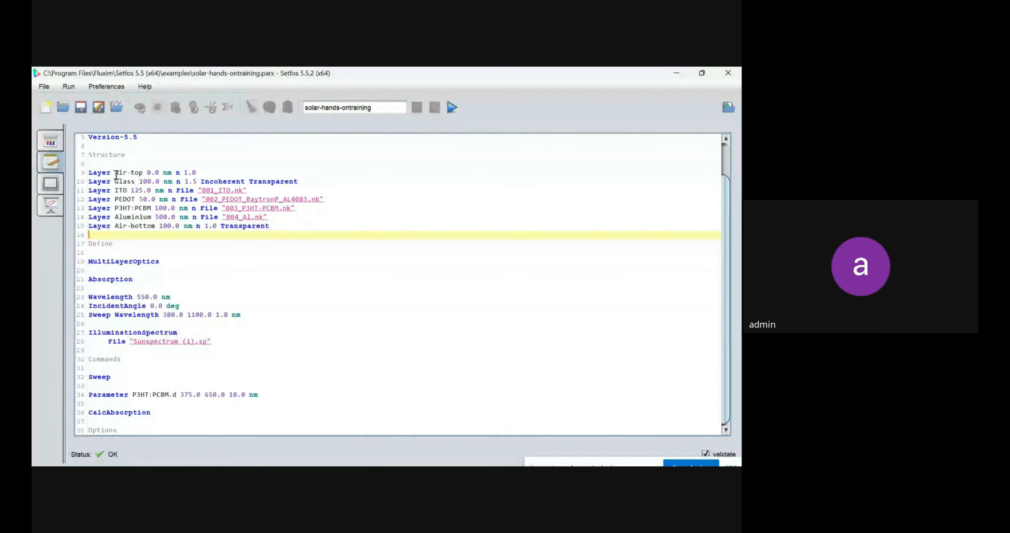
Compare the swept Photocurrent curves with the Stacked contributions photocurrent plot in the results.
{"action": "left_click", "coordinate": [50, 204]}
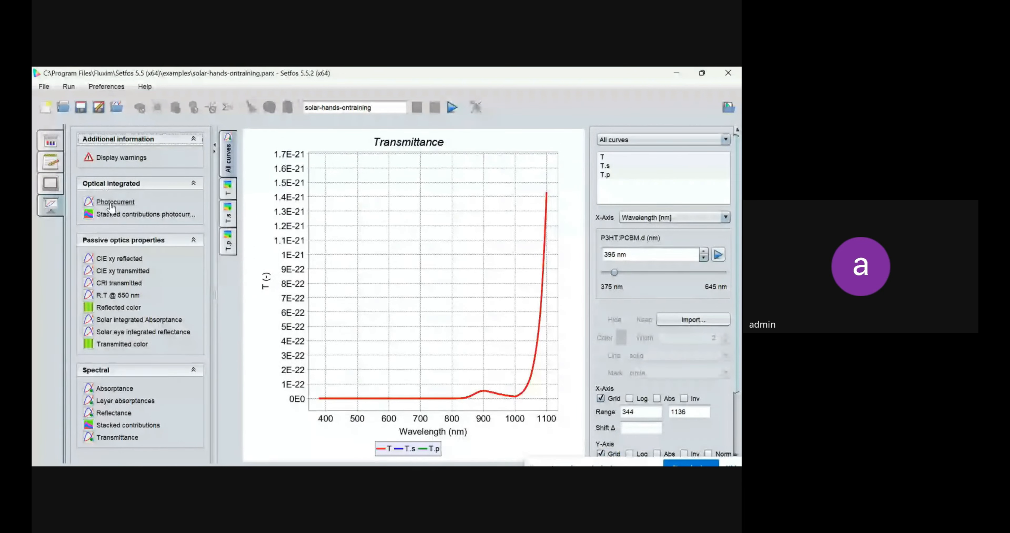
{"action": "left_click", "coordinate": [113, 203]}
{"action": "left_click", "coordinate": [117, 213]}
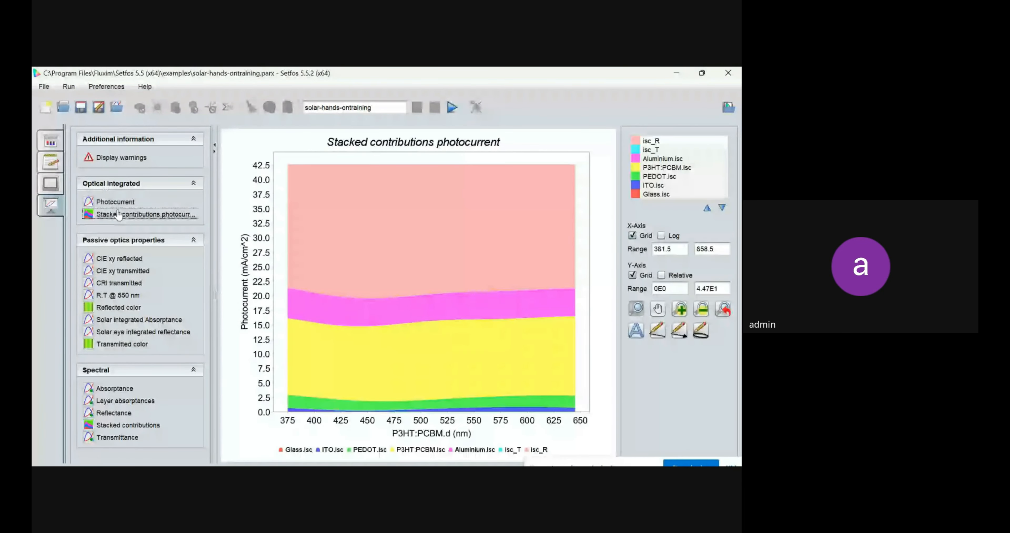
{"action": "left_click", "coordinate": [116, 202]}
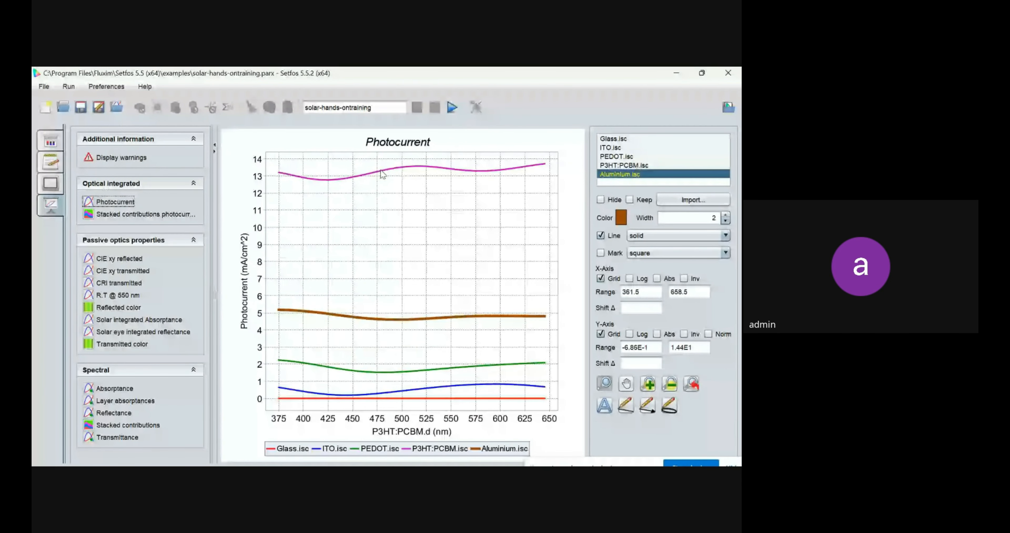
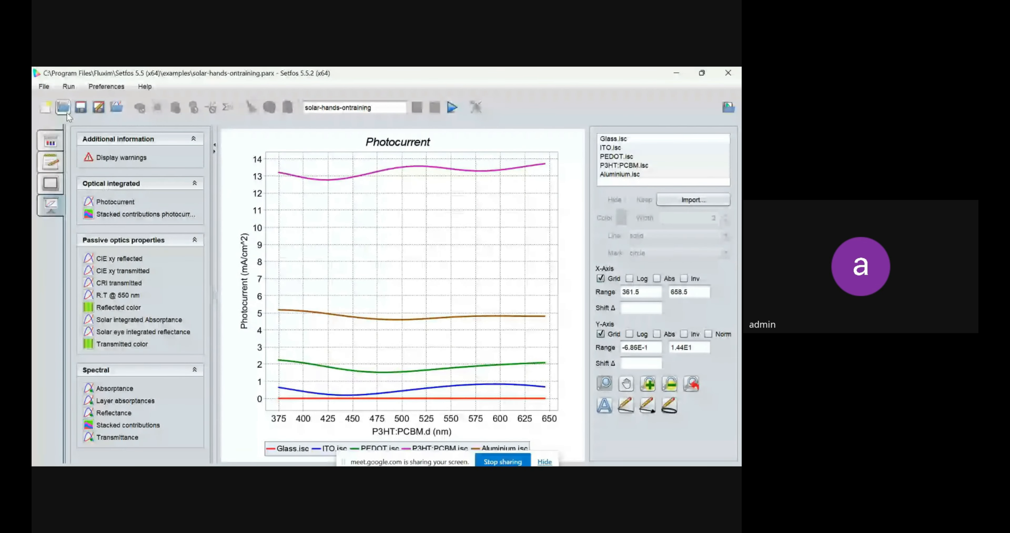
Enable the drift-diffusion simulation mode and mark the P3HT:PCBM layer as semiconducting.
{"action": "left_click", "coordinate": [50, 143]}
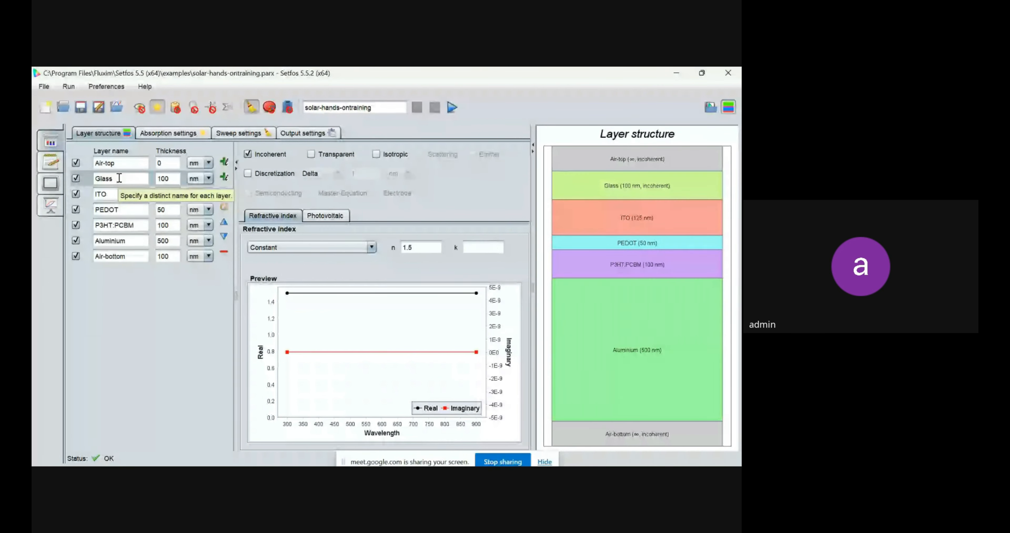
{"action": "left_click", "coordinate": [110, 221]}
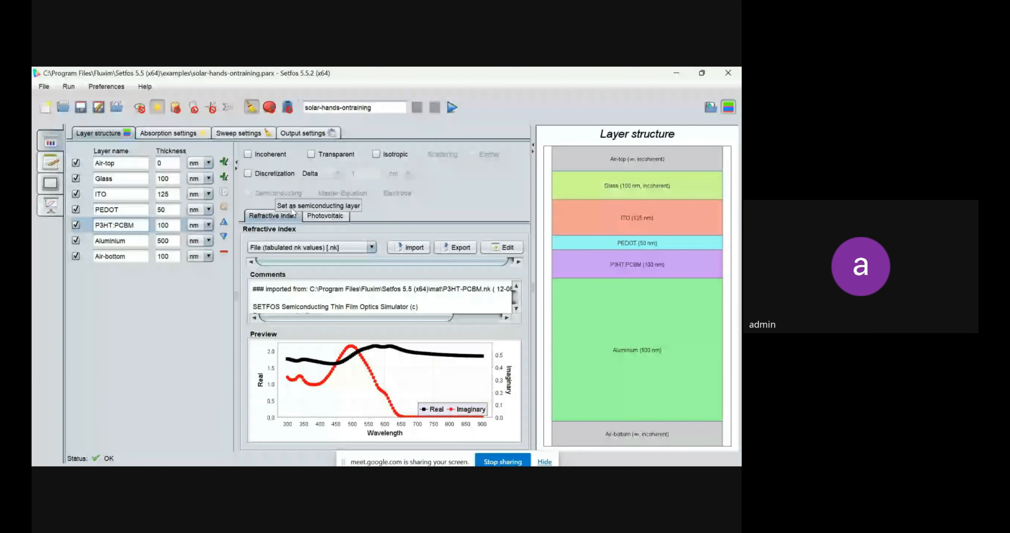
{"action": "left_click", "coordinate": [175, 109]}
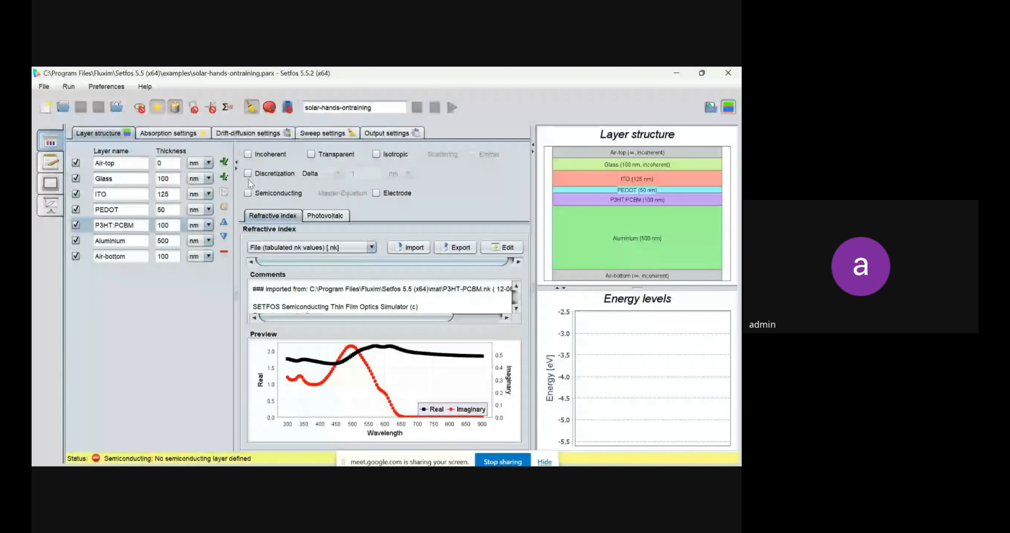
{"action": "left_click", "coordinate": [247, 194]}
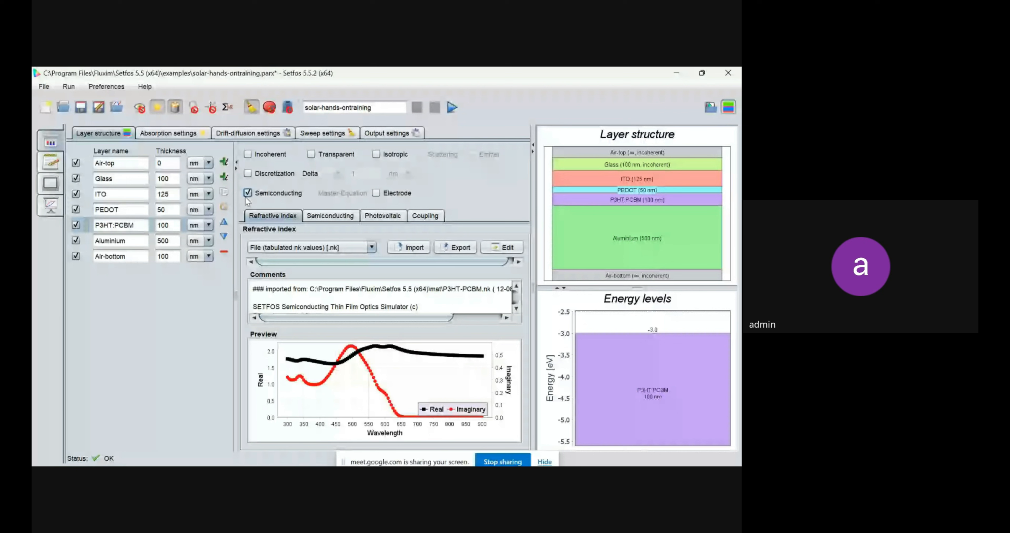
Check the PEDOT and Aluminium layer settings and show the P3HT:PCBM layer's semiconducting material properties.
{"action": "left_click", "coordinate": [123, 210]}
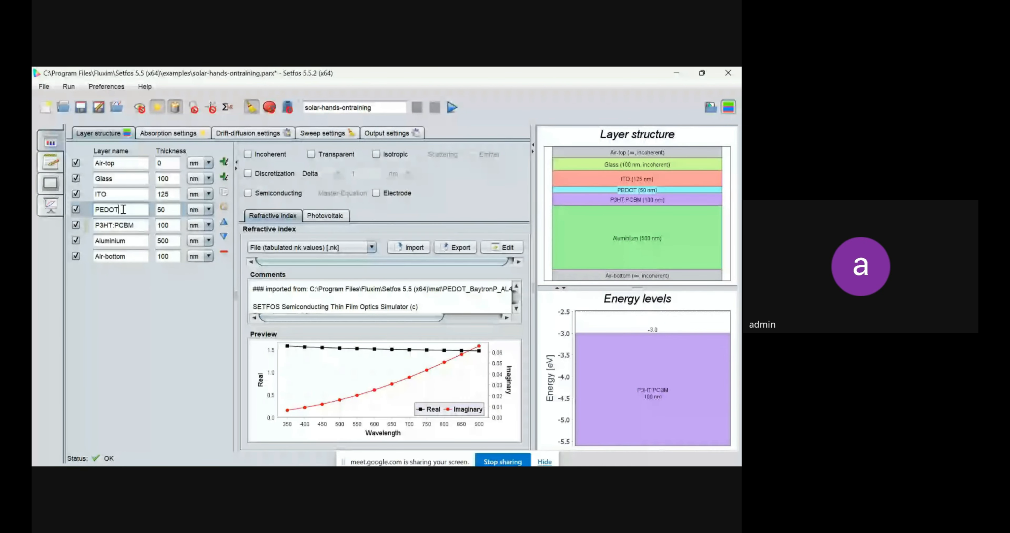
{"action": "left_click", "coordinate": [119, 241]}
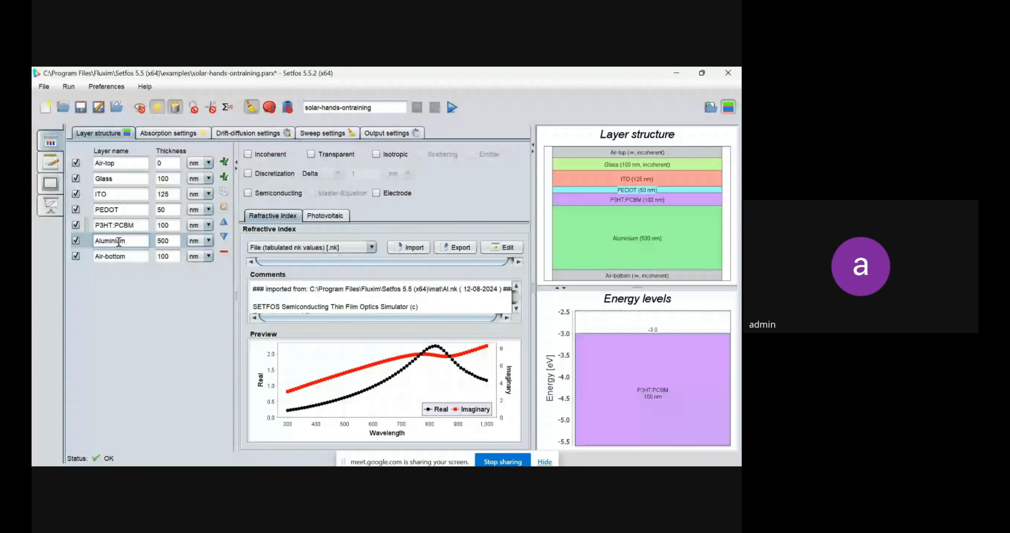
{"action": "left_click", "coordinate": [126, 225]}
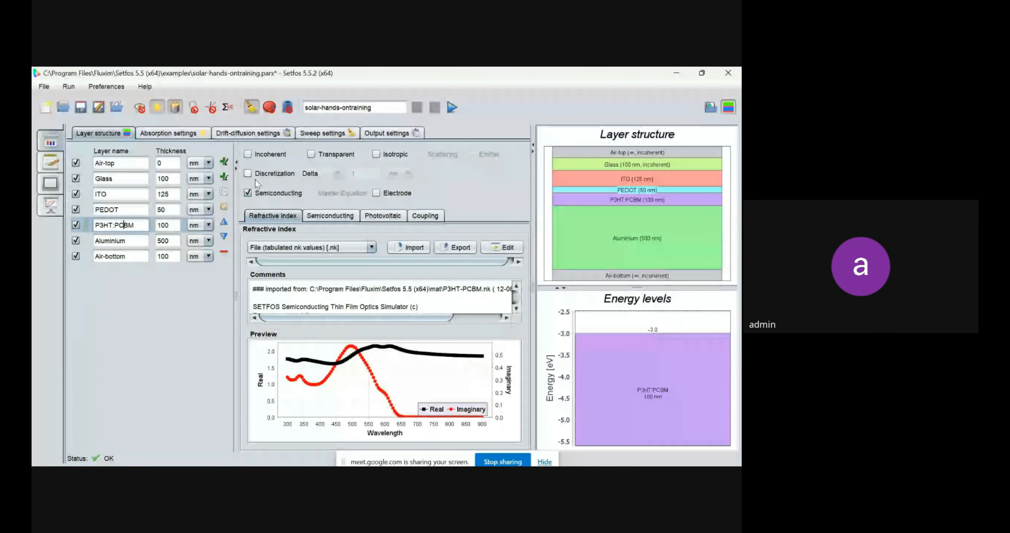
{"action": "left_click", "coordinate": [323, 216]}
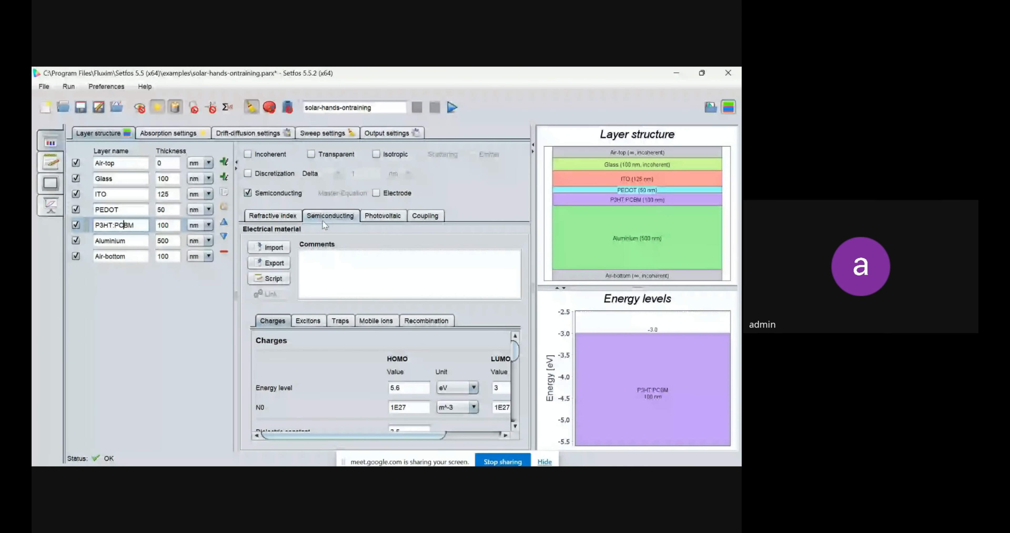
Switch the P3HT:PCBM layer's semiconducting option off and back on, and reopen its electrical material properties.
{"action": "left_click", "coordinate": [248, 193]}
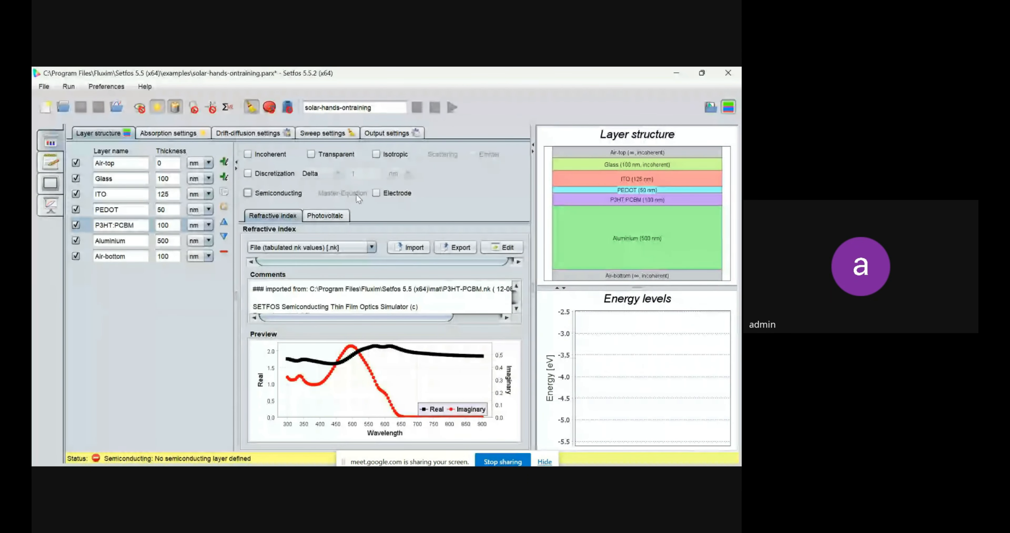
{"action": "left_click", "coordinate": [247, 193]}
{"action": "left_click", "coordinate": [329, 216]}
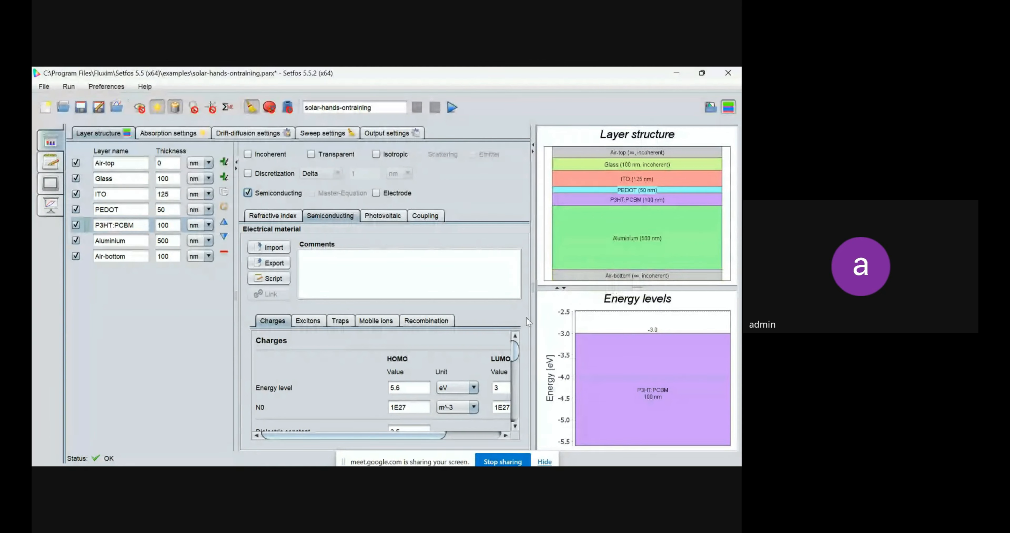
{"action": "scroll", "coordinate": [518, 330], "scroll_direction": "down", "scroll_amount": 2}
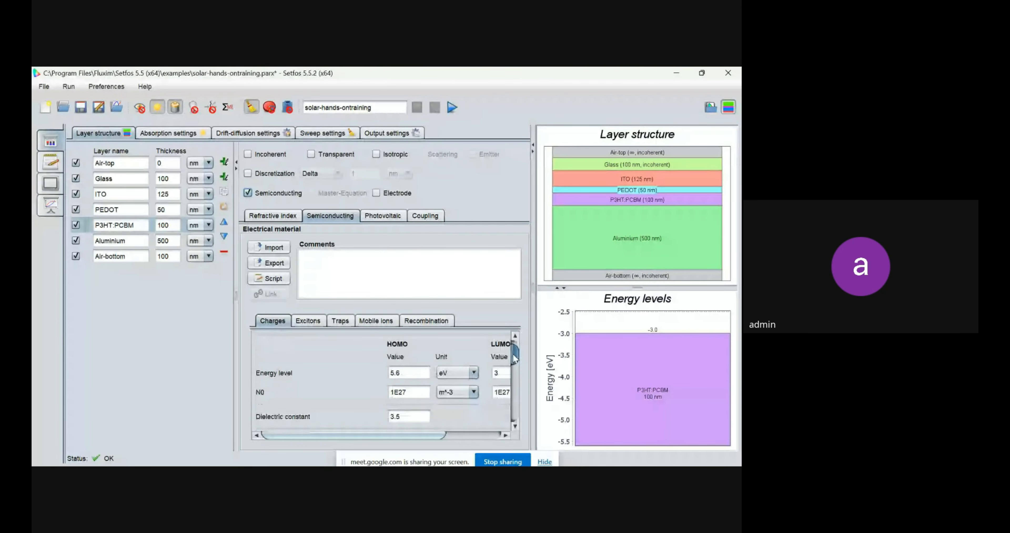
{"action": "scroll", "coordinate": [515, 363], "scroll_direction": "up", "scroll_amount": 2}
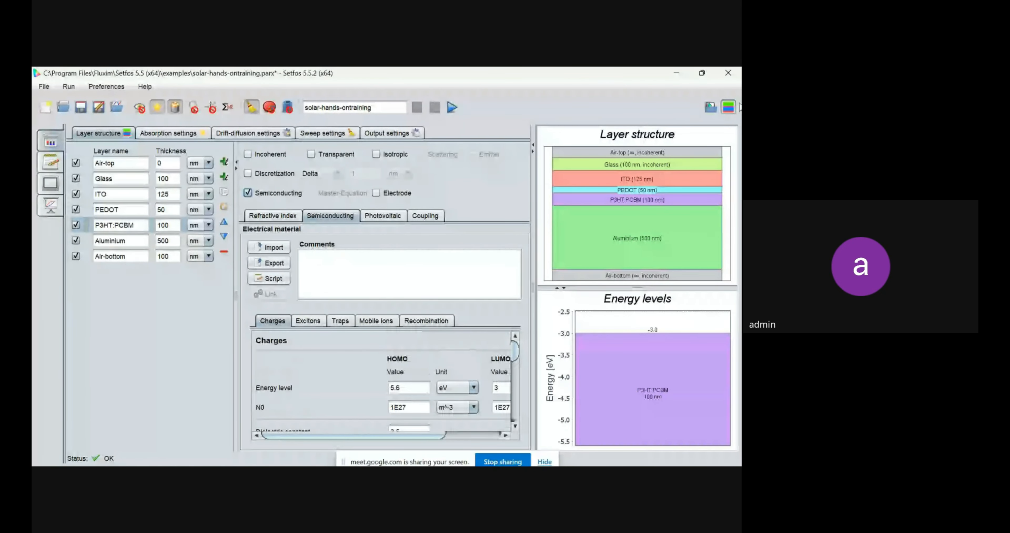
Hide the layer and energy-level diagrams and examine the P3HT:PCBM layer's HOMO and LUMO energy levels, N0 and dielectric constant.
{"action": "left_click", "coordinate": [733, 109]}
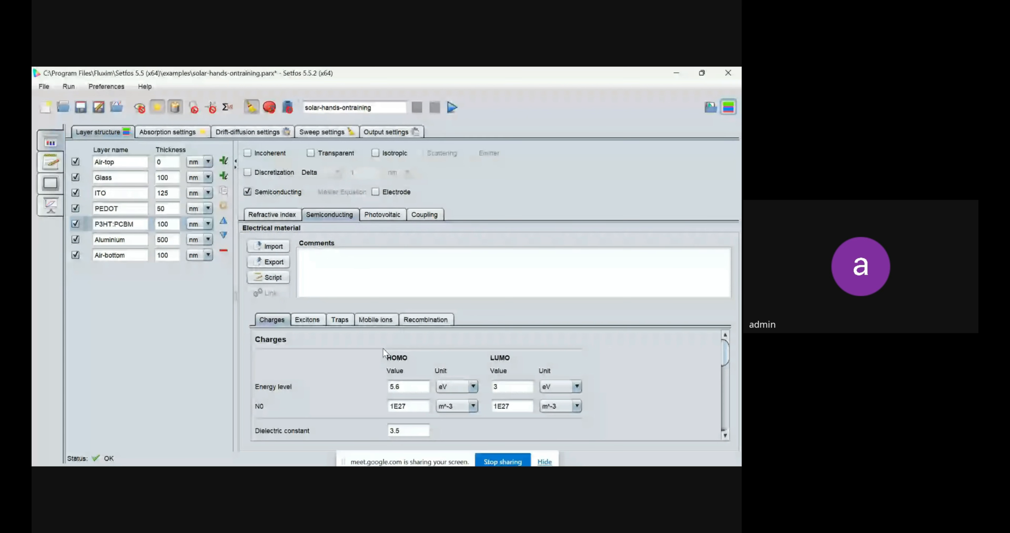
{"action": "left_click", "coordinate": [412, 386]}
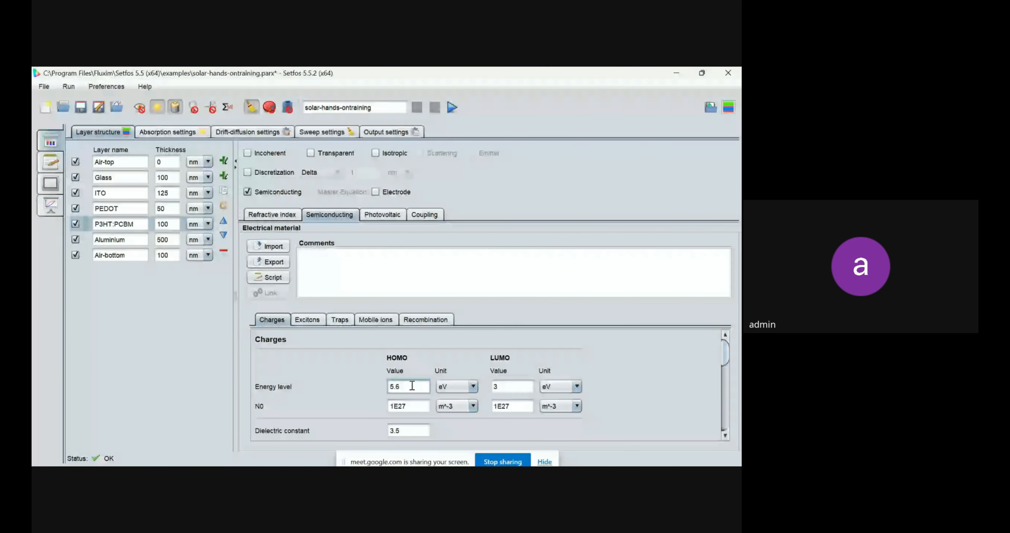
{"action": "key", "text": "Tab"}
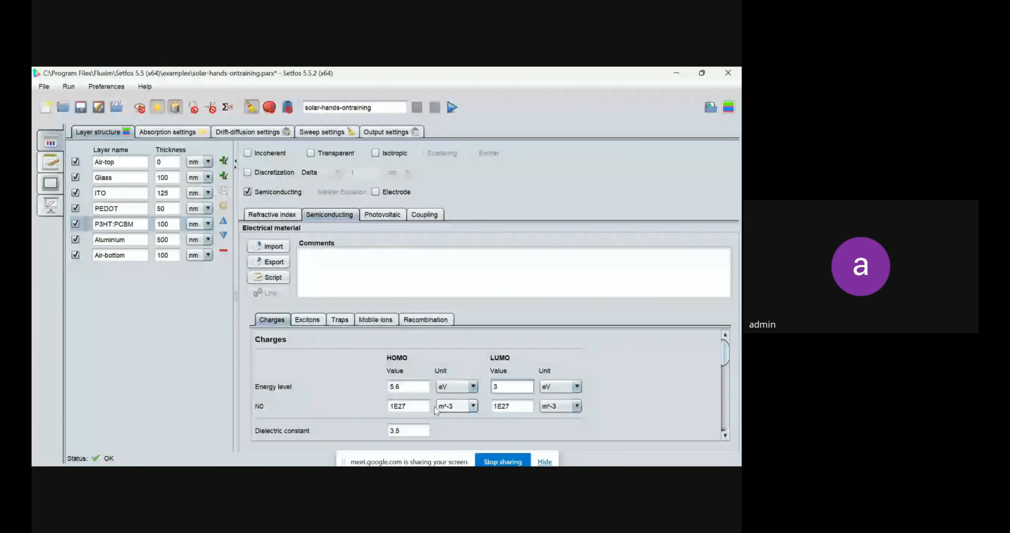
{"action": "left_click", "coordinate": [410, 405]}
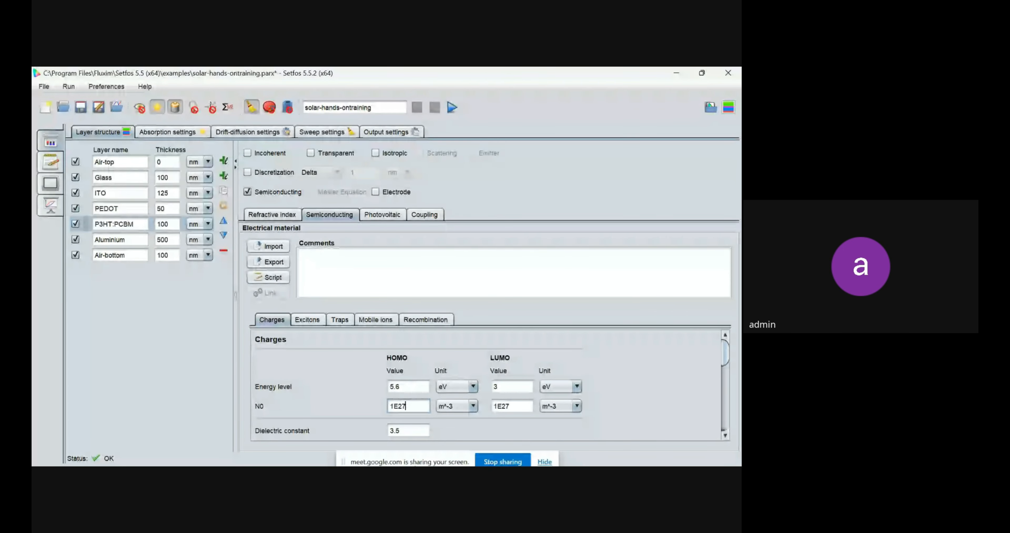
{"action": "left_click", "coordinate": [409, 283]}
{"action": "left_click", "coordinate": [407, 386]}
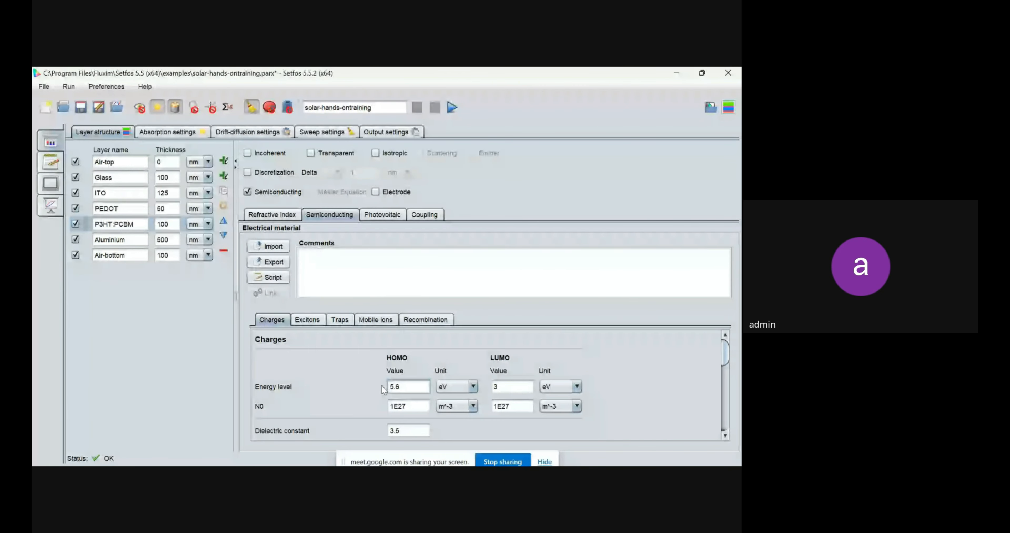
{"action": "left_click", "coordinate": [511, 386]}
{"action": "scroll", "coordinate": [725, 363], "scroll_direction": "down", "scroll_amount": 2}
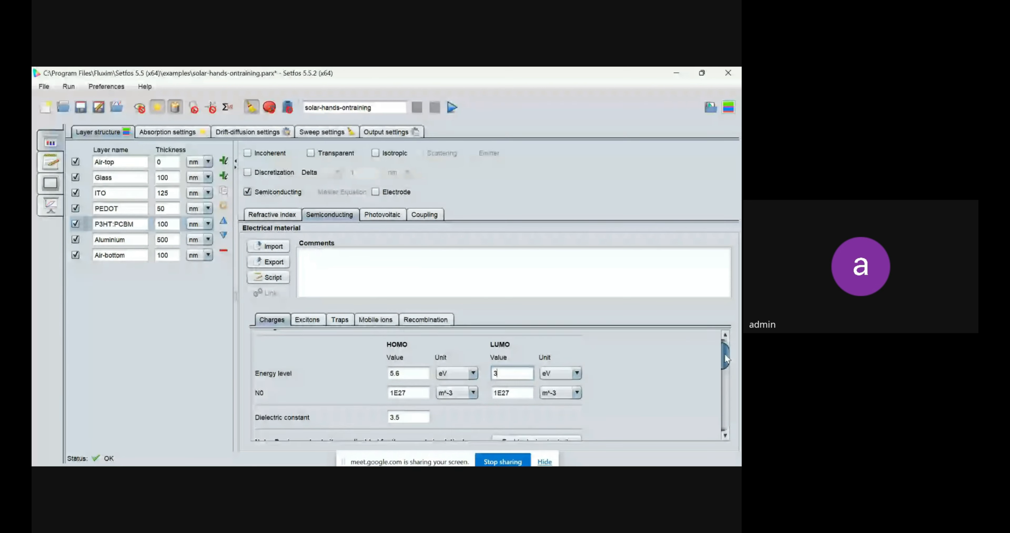
{"action": "scroll", "coordinate": [725, 363], "scroll_direction": "down", "scroll_amount": 2}
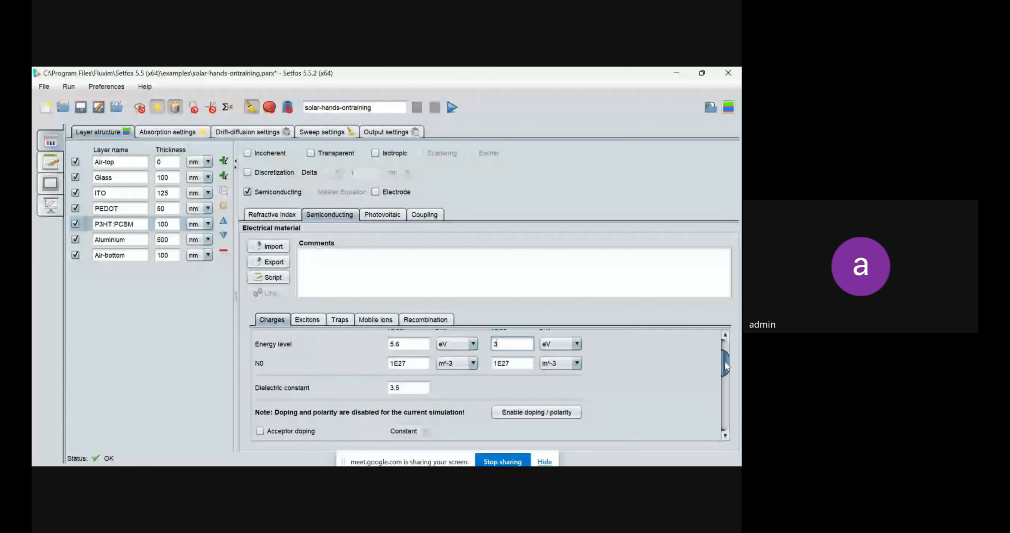
{"action": "left_click", "coordinate": [413, 362]}
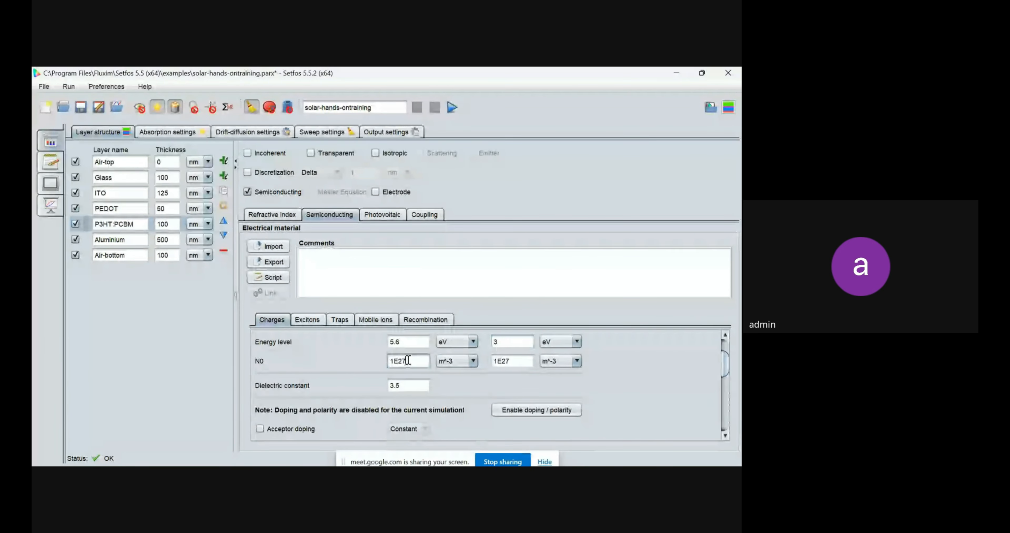
{"action": "double_click", "coordinate": [390, 382]}
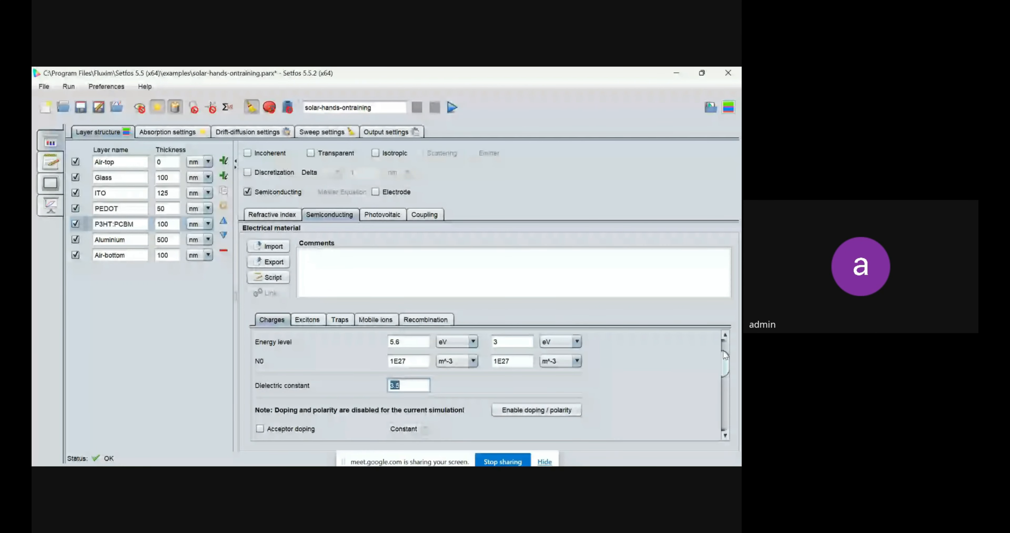
Try out acceptor and donor doping for the P3HT:PCBM layer and switch both off again.
{"action": "left_click_drag", "start_coordinate": [723, 354], "coordinate": [721, 369]}
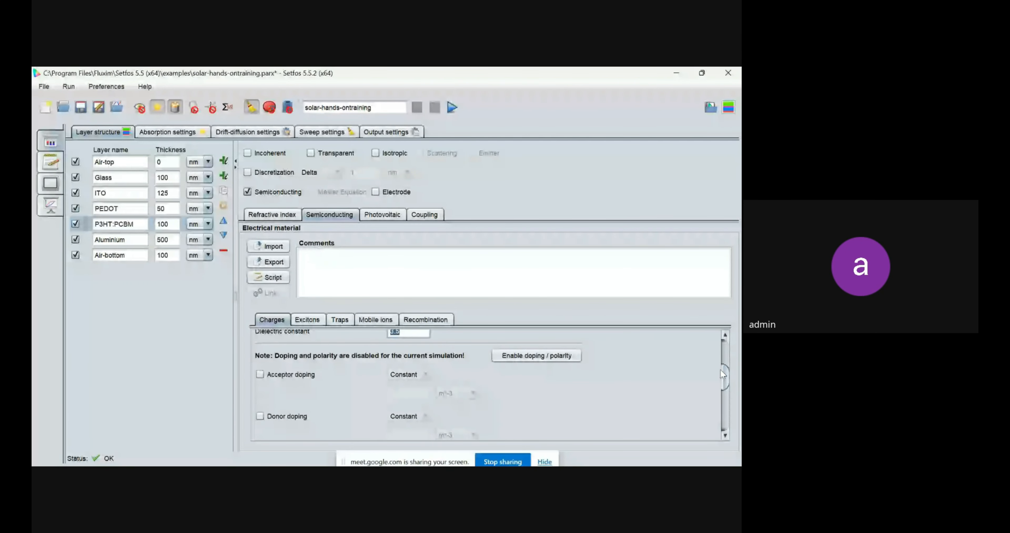
{"action": "left_click", "coordinate": [261, 373]}
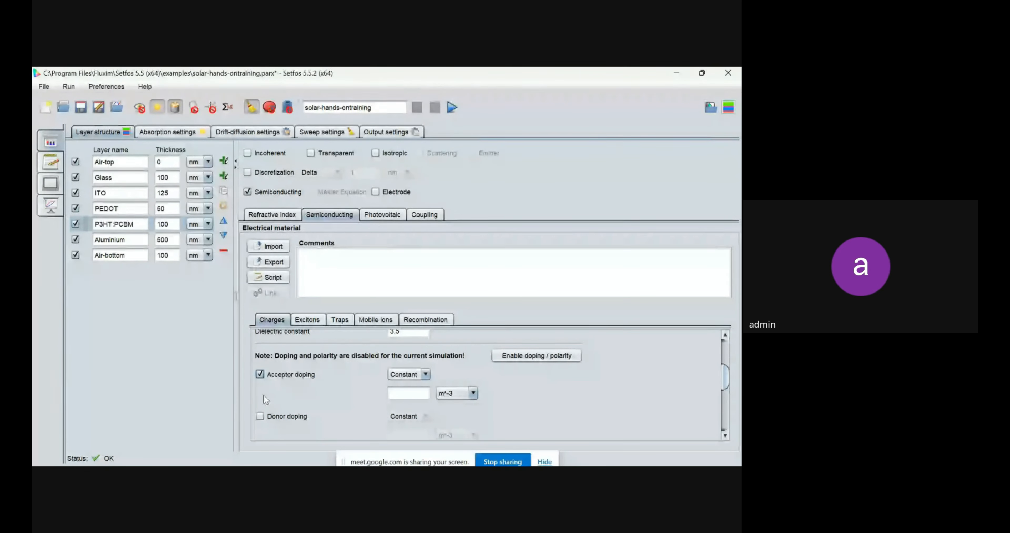
{"action": "left_click", "coordinate": [259, 415]}
{"action": "left_click", "coordinate": [260, 416]}
{"action": "left_click", "coordinate": [260, 374]}
Check the available mobility models and recheck the default energy levels and dielectric constant of the P3HT:PCBM layer.
{"action": "left_click_drag", "start_coordinate": [726, 381], "coordinate": [728, 421]}
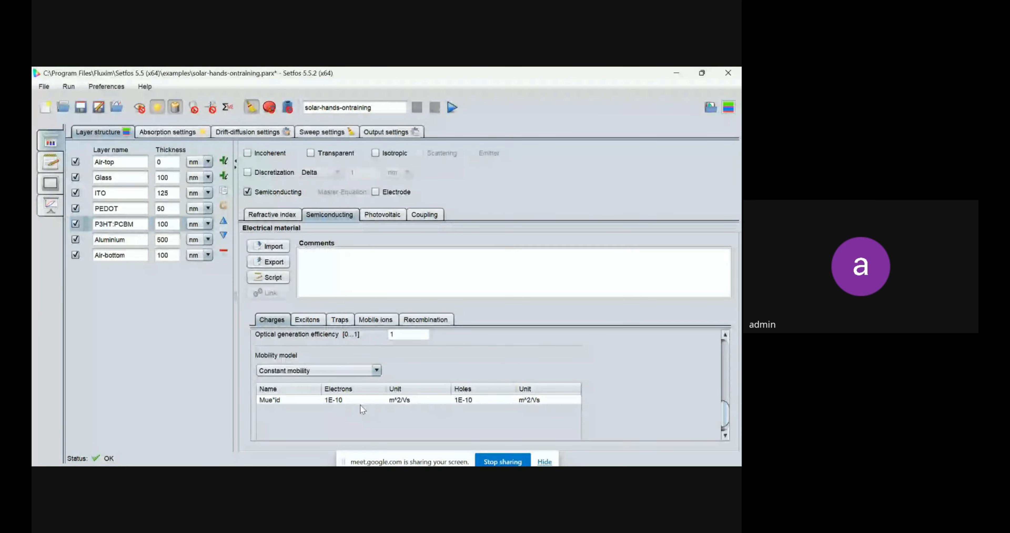
{"action": "left_click", "coordinate": [302, 367]}
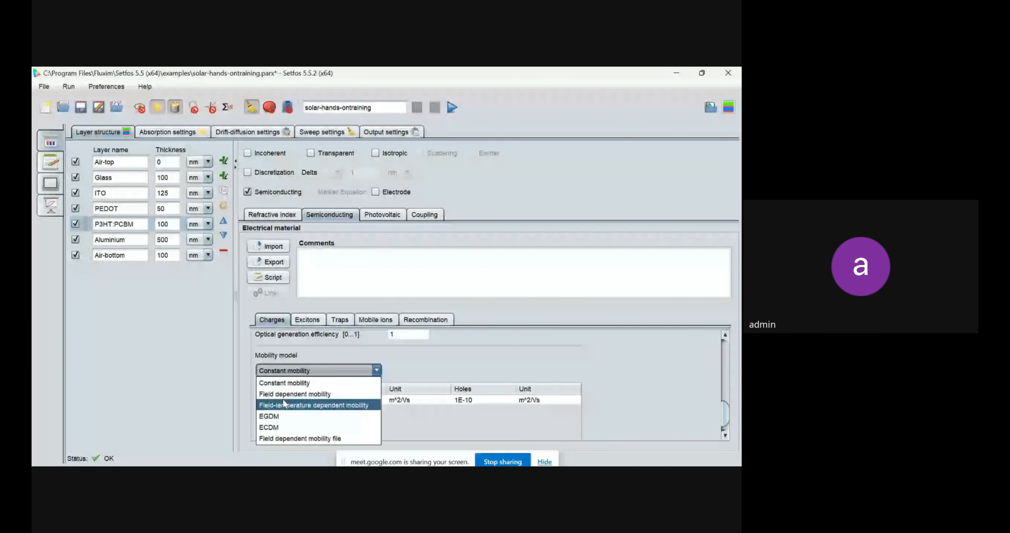
{"action": "left_click", "coordinate": [282, 369]}
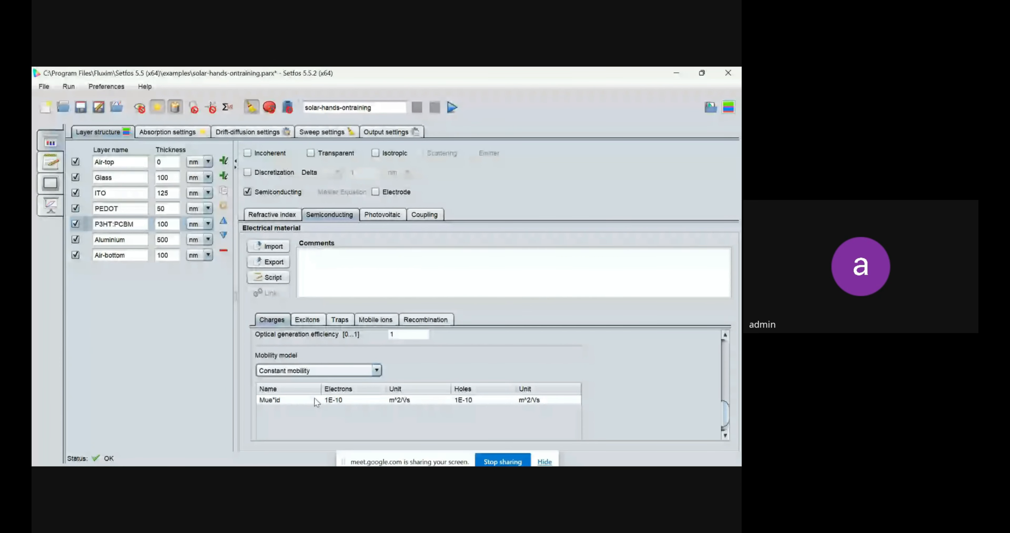
{"action": "left_click_drag", "start_coordinate": [726, 419], "coordinate": [726, 361]}
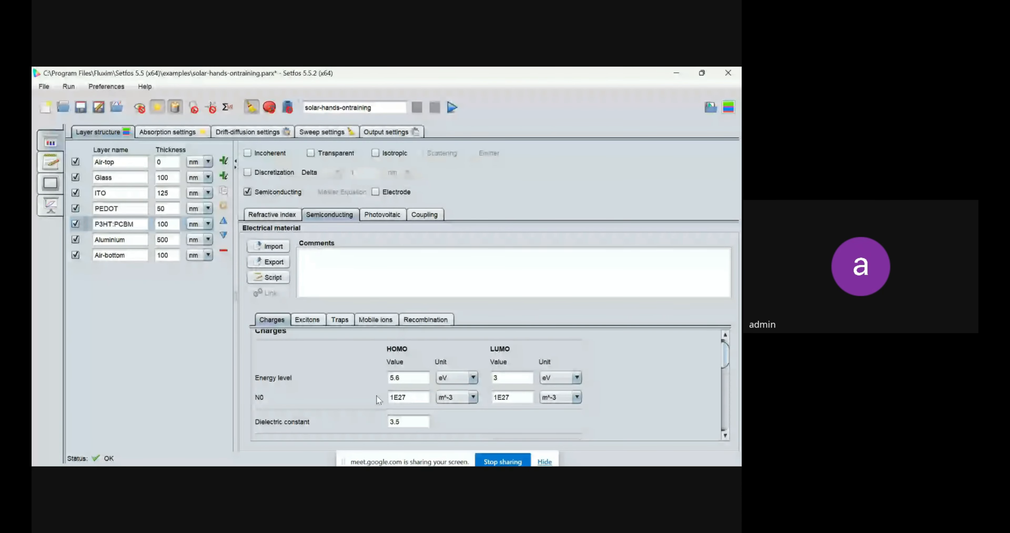
{"action": "left_click", "coordinate": [393, 422]}
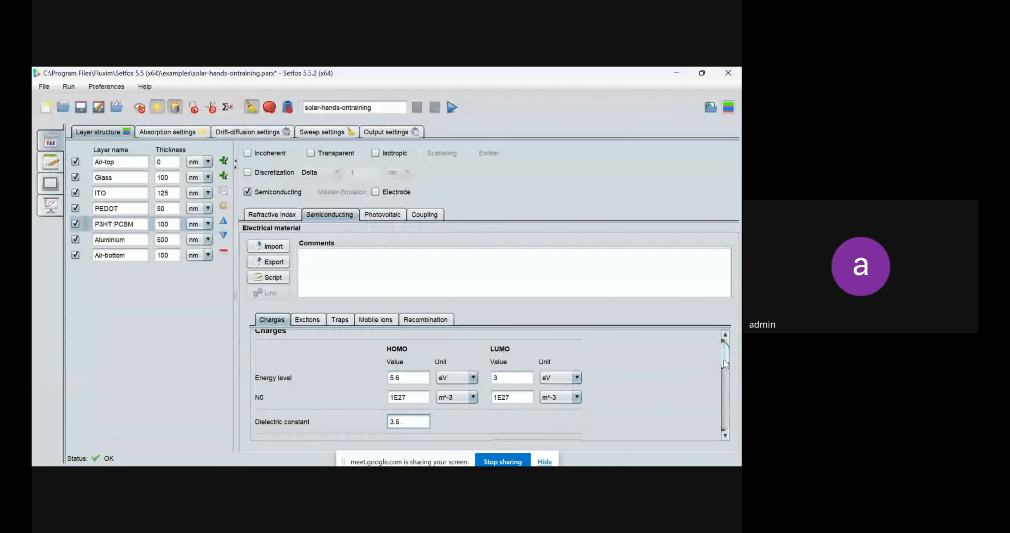
{"action": "left_click_drag", "start_coordinate": [723, 354], "coordinate": [723, 359]}
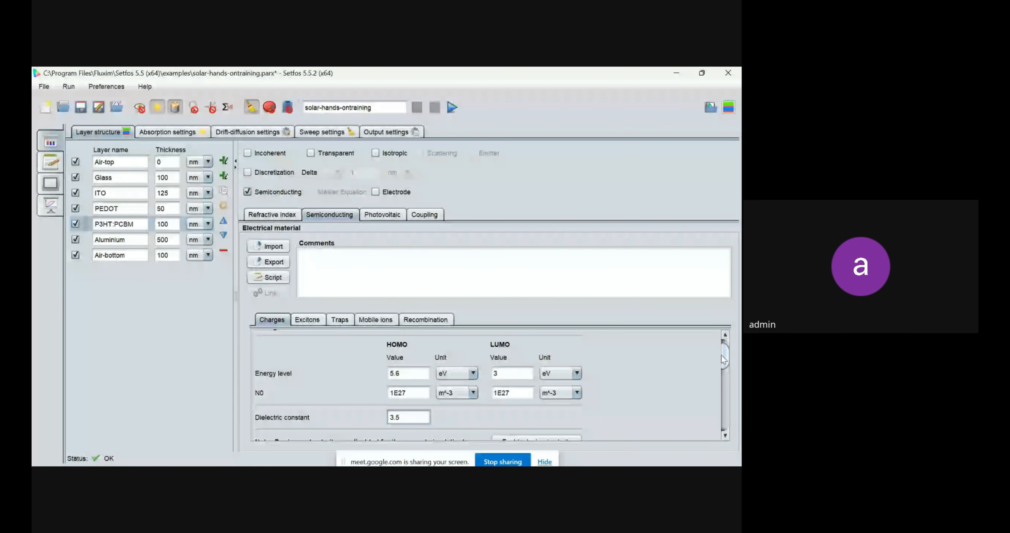
{"action": "left_click_drag", "start_coordinate": [722, 356], "coordinate": [710, 335]}
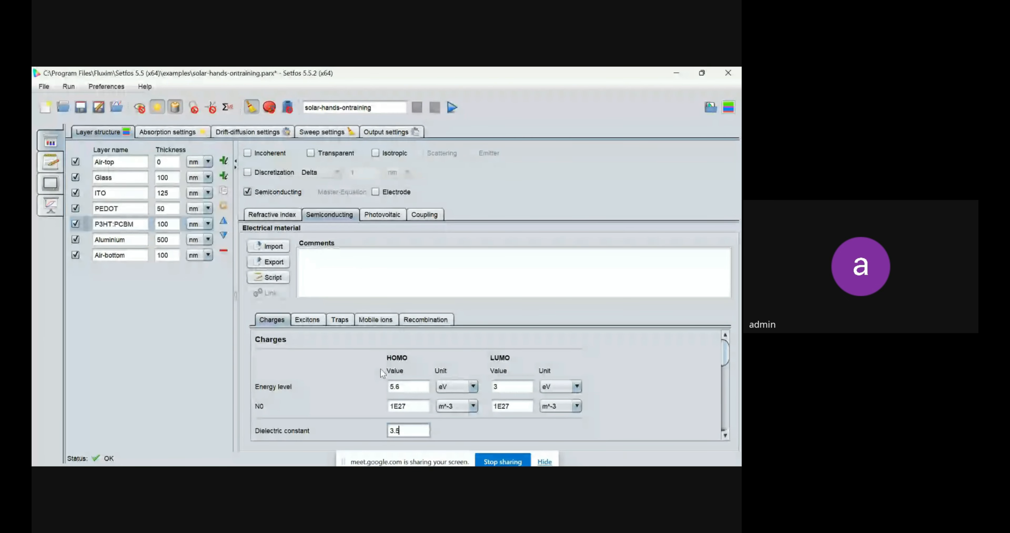
Import the electrical material file P3HT-PCBM.em from the mat folder into the P3HT:PCBM layer.
{"action": "left_click", "coordinate": [269, 248]}
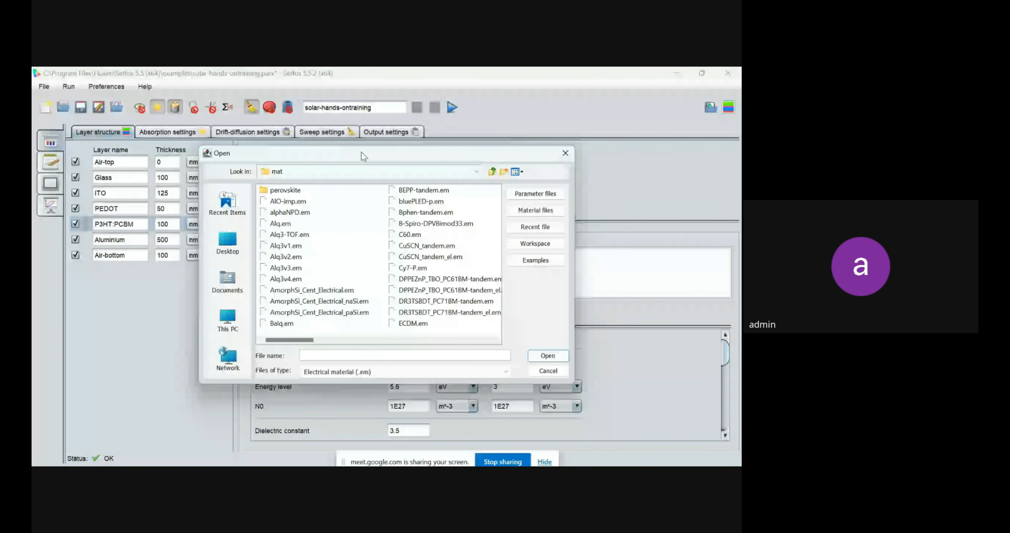
{"action": "left_click_drag", "start_coordinate": [363, 156], "coordinate": [287, 124]}
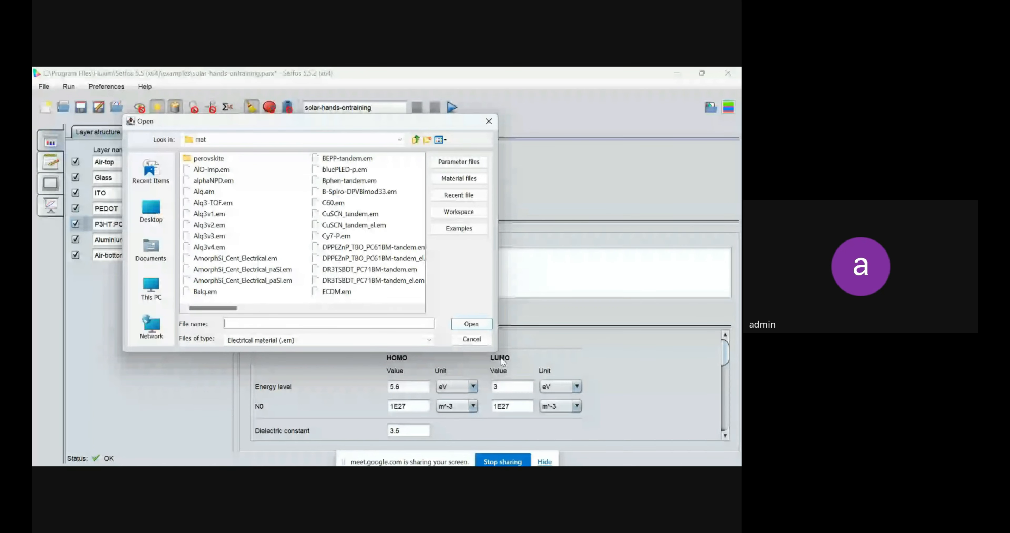
{"action": "left_click_drag", "start_coordinate": [496, 350], "coordinate": [732, 449]}
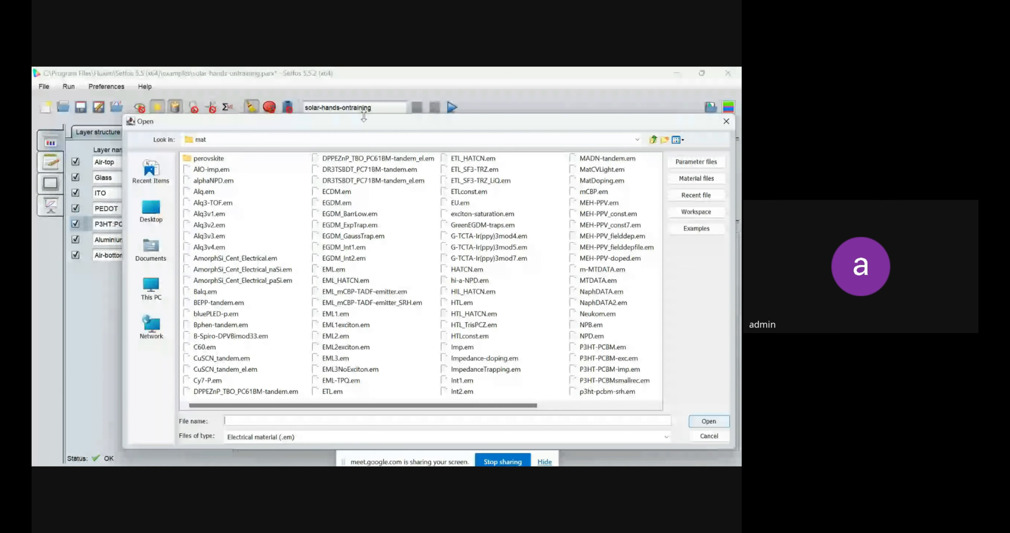
{"action": "left_click_drag", "start_coordinate": [364, 116], "coordinate": [334, 80]}
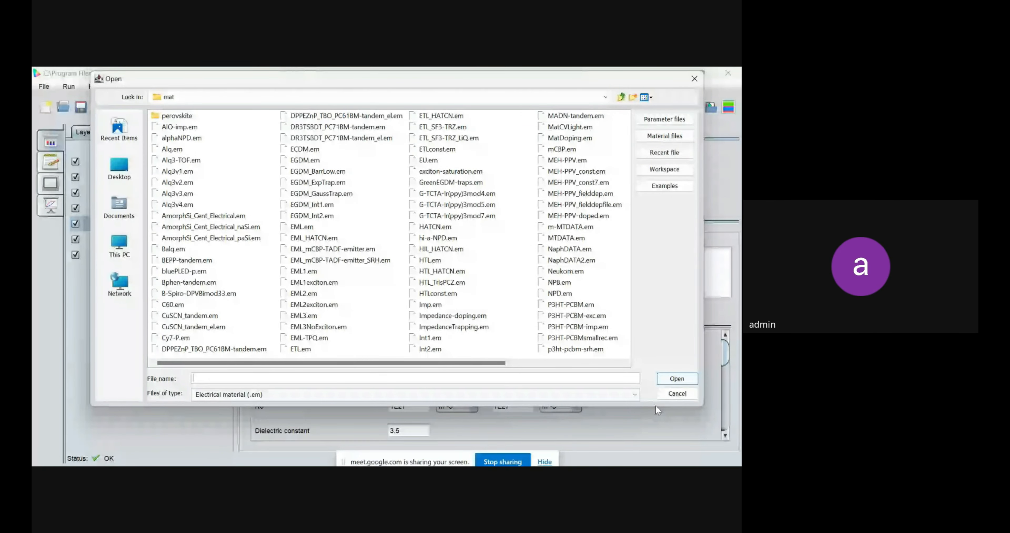
{"action": "left_click_drag", "start_coordinate": [659, 408], "coordinate": [687, 448]}
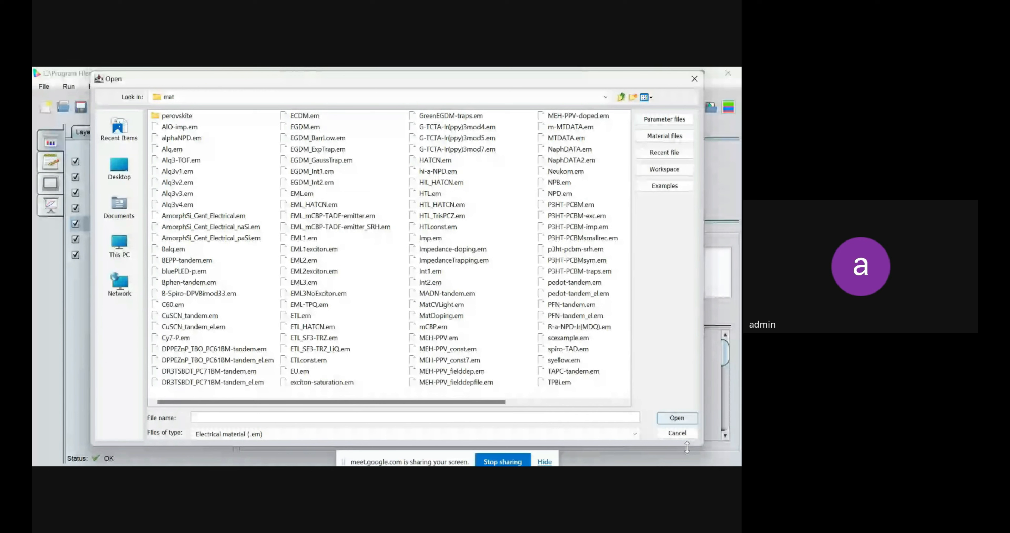
{"action": "left_click_drag", "start_coordinate": [704, 247], "coordinate": [726, 247]}
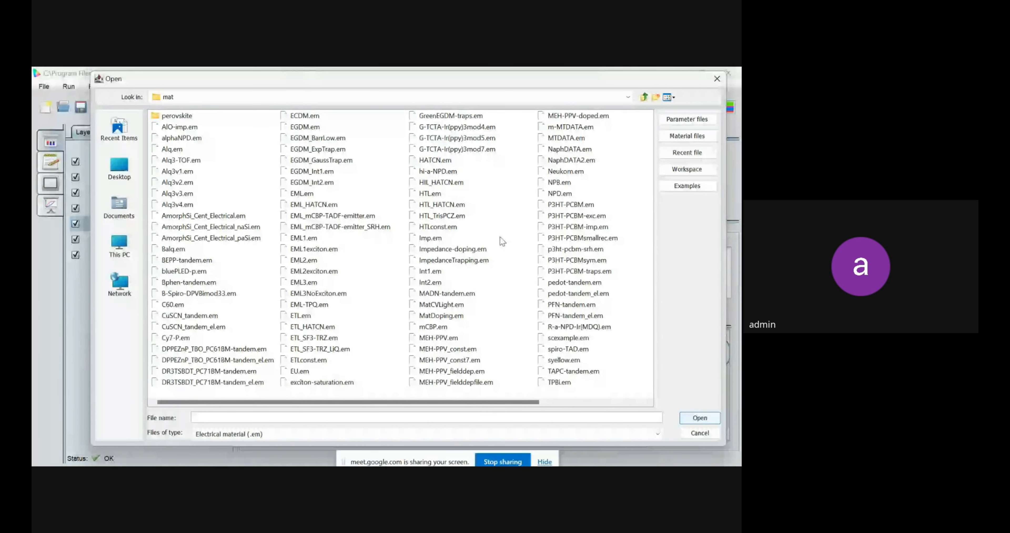
{"action": "left_click", "coordinate": [457, 221]}
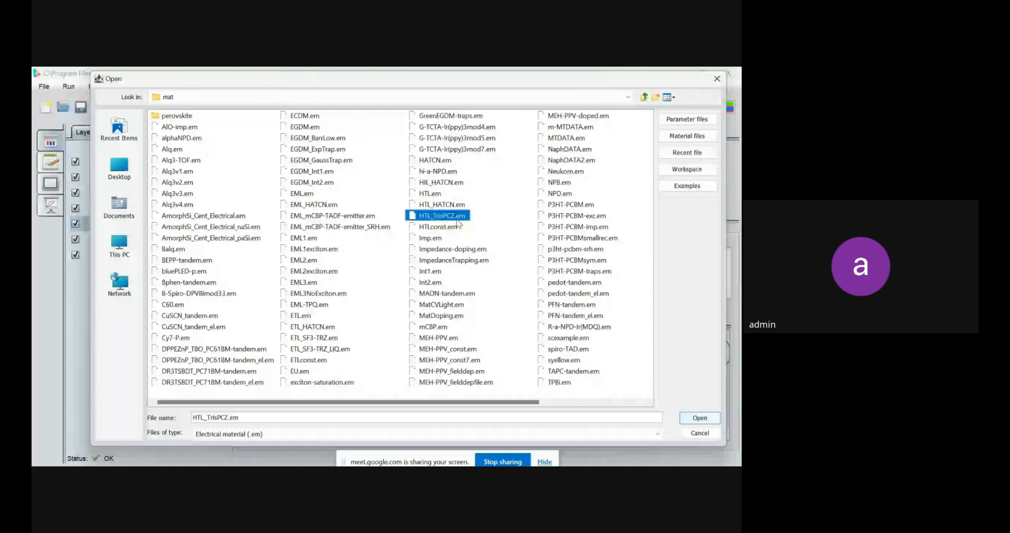
{"action": "left_click", "coordinate": [570, 205]}
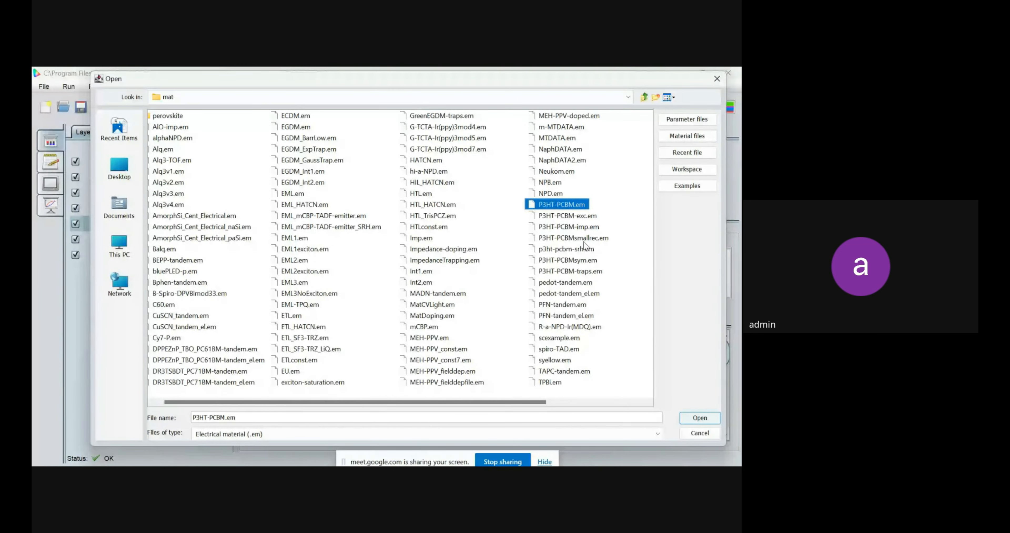
{"action": "left_click", "coordinate": [701, 418]}
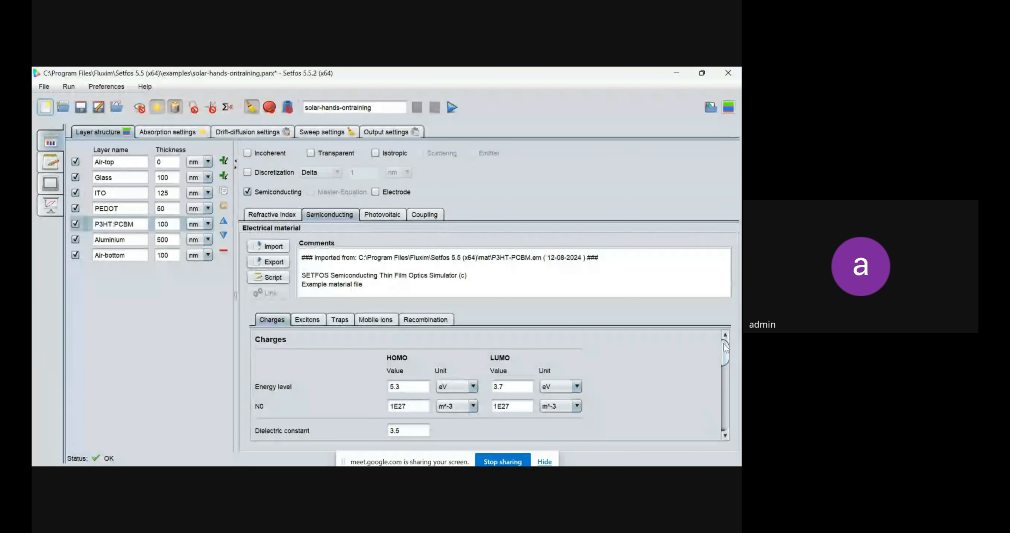
Review the imported P3HT:PCBM charge properties, from energy levels and doping to the electron and hole mobilities.
{"action": "left_click_drag", "start_coordinate": [723, 343], "coordinate": [725, 350]}
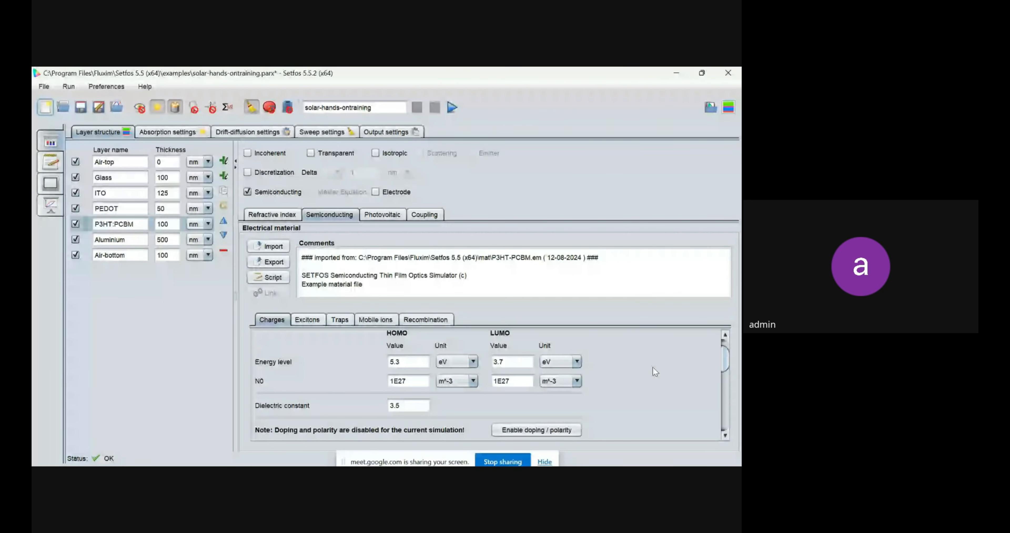
{"action": "scroll", "coordinate": [652, 367], "scroll_direction": "down", "scroll_amount": 3}
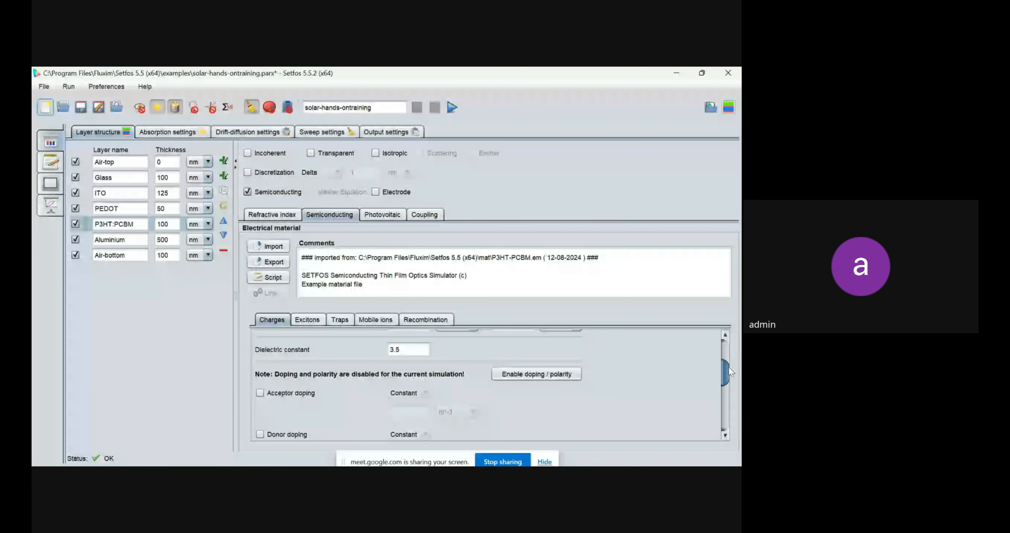
{"action": "left_click_drag", "start_coordinate": [729, 366], "coordinate": [725, 420]}
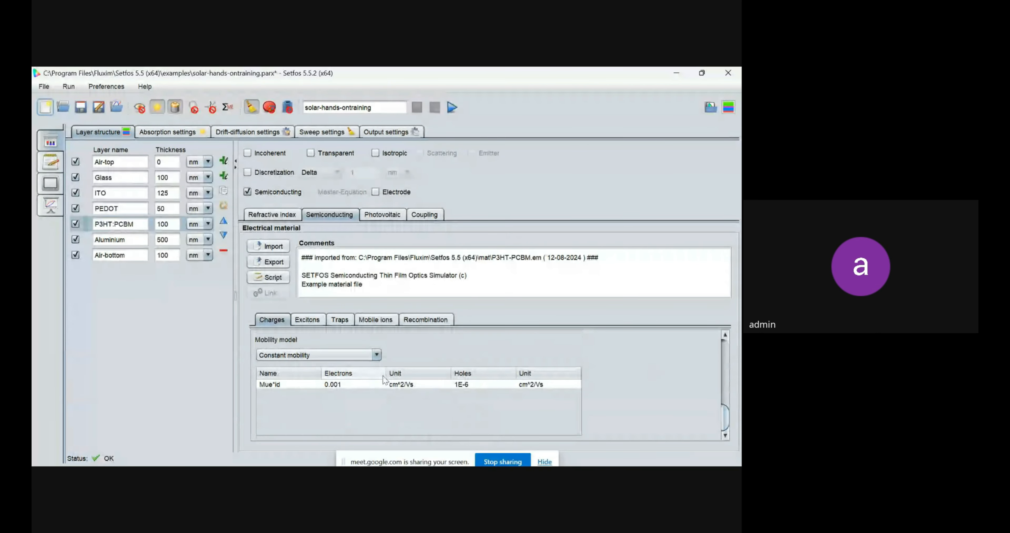
{"action": "left_click", "coordinate": [727, 360]}
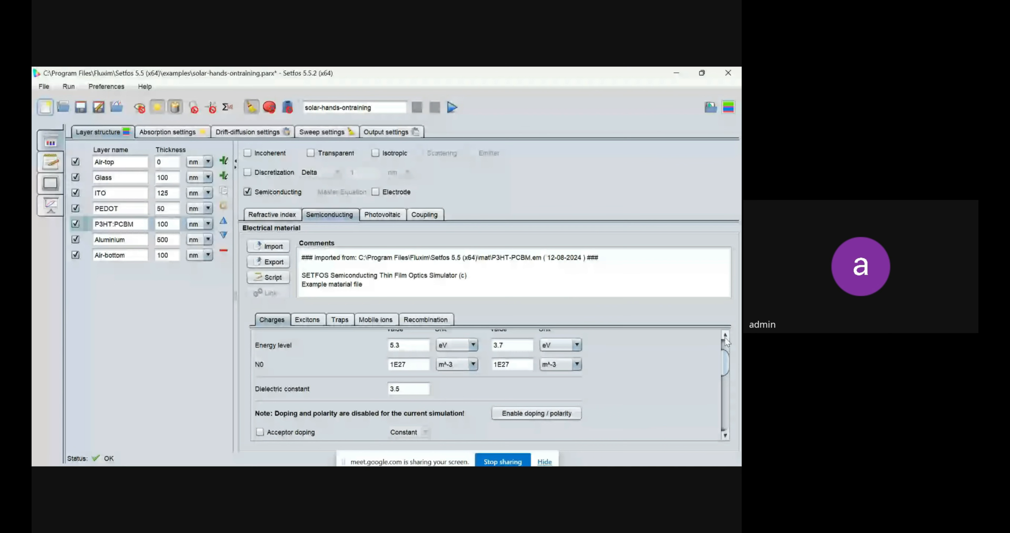
Add a trial exciton to the P3HT:PCBM layer, look through its decay, generation and diffusion parameters, and delete it again.
{"action": "scroll", "coordinate": [726, 340], "scroll_direction": "up", "scroll_amount": 2}
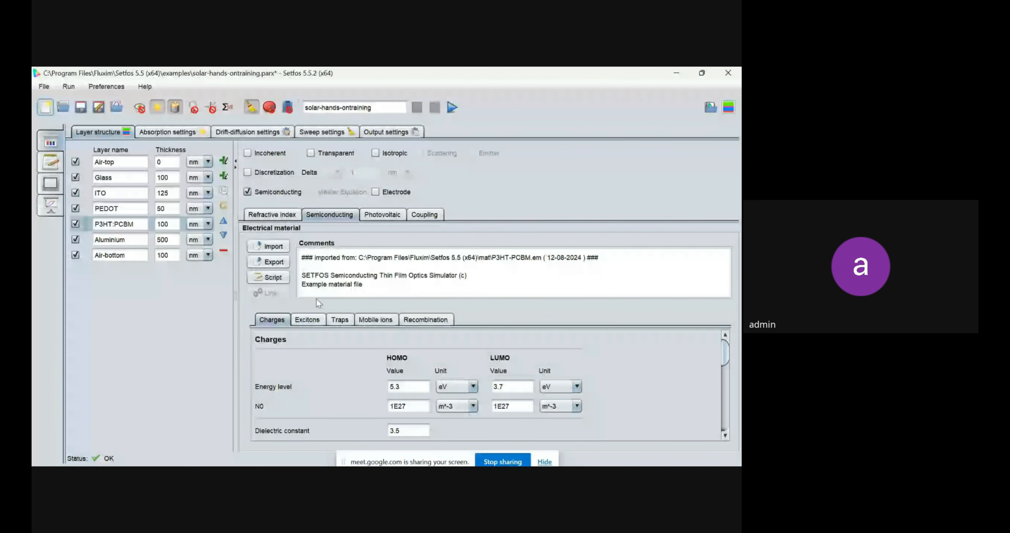
{"action": "left_click", "coordinate": [308, 321]}
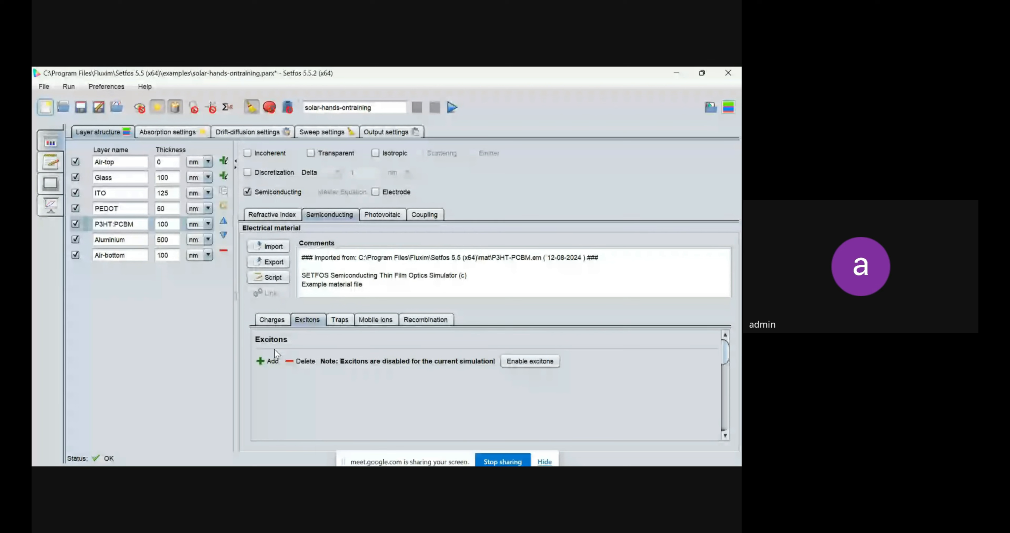
{"action": "left_click", "coordinate": [263, 362]}
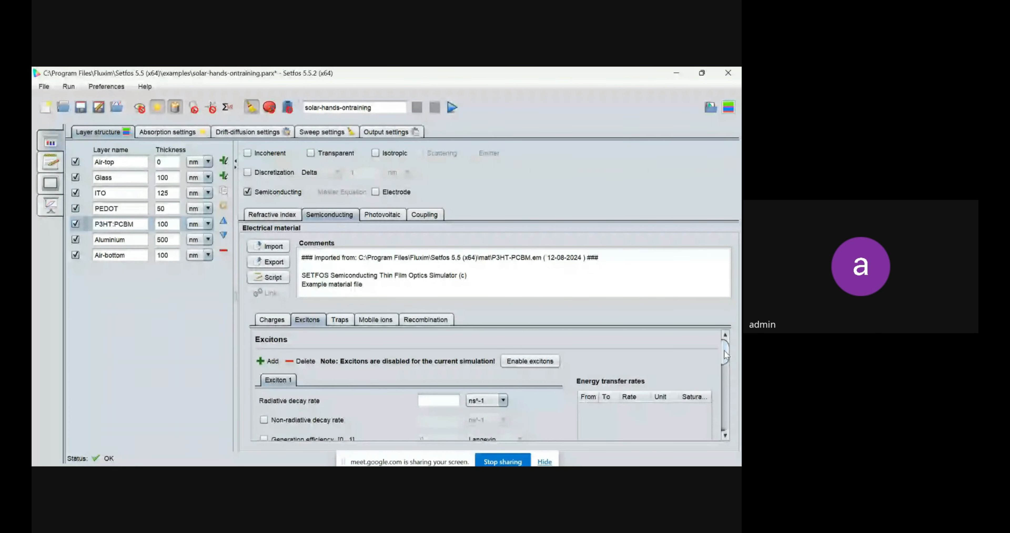
{"action": "scroll", "coordinate": [724, 357], "scroll_direction": "down", "scroll_amount": 2}
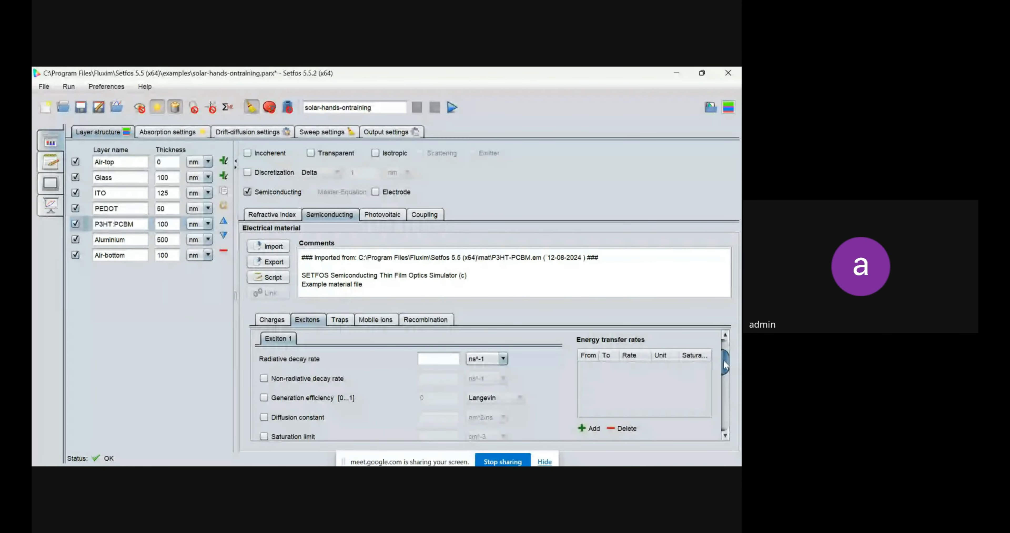
{"action": "mouse_move", "coordinate": [724, 364]}
{"action": "left_mouse_down"}
{"action": "mouse_move", "coordinate": [728, 433]}
{"action": "mouse_move", "coordinate": [724, 350]}
{"action": "left_mouse_up"}
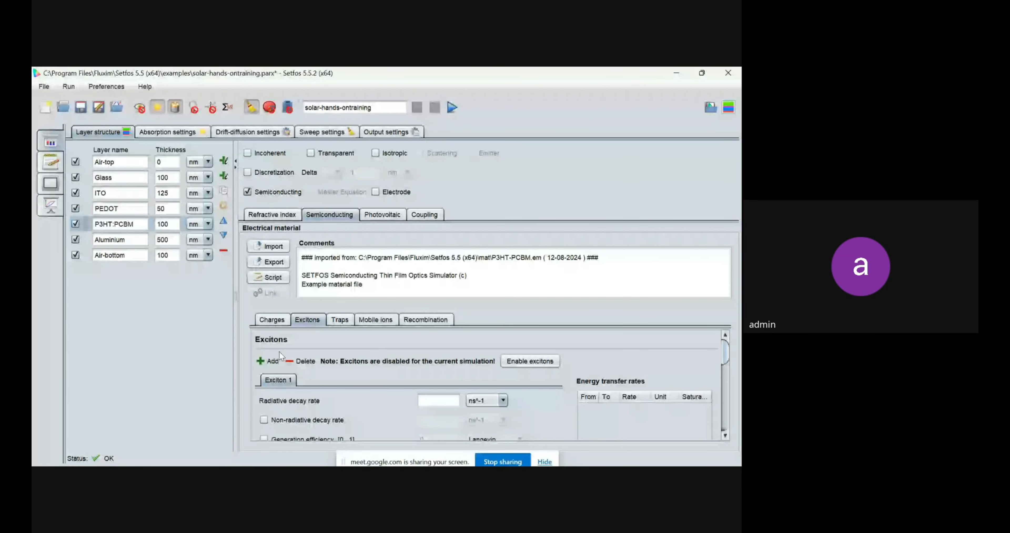
{"action": "left_click_drag", "start_coordinate": [724, 351], "coordinate": [723, 362]}
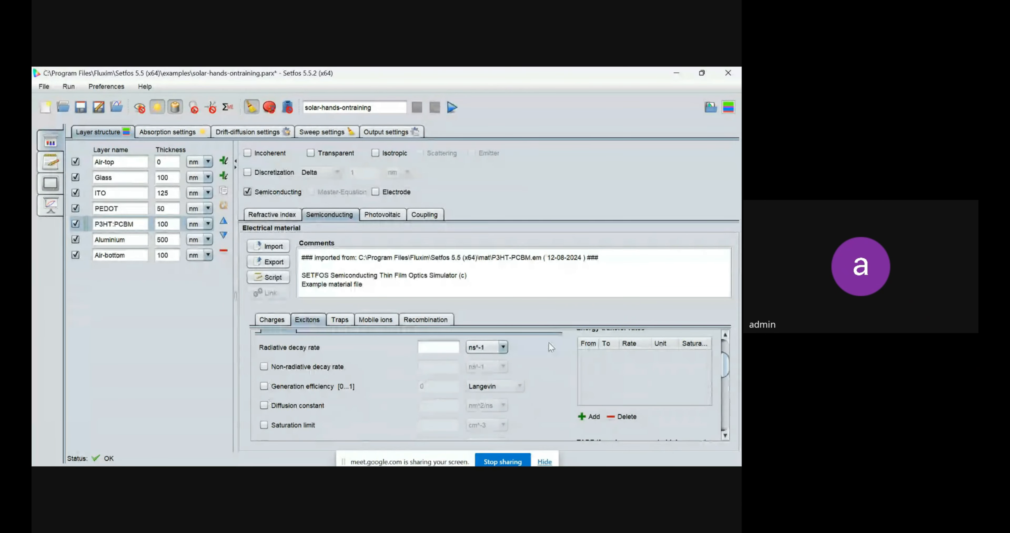
{"action": "left_click", "coordinate": [726, 349]}
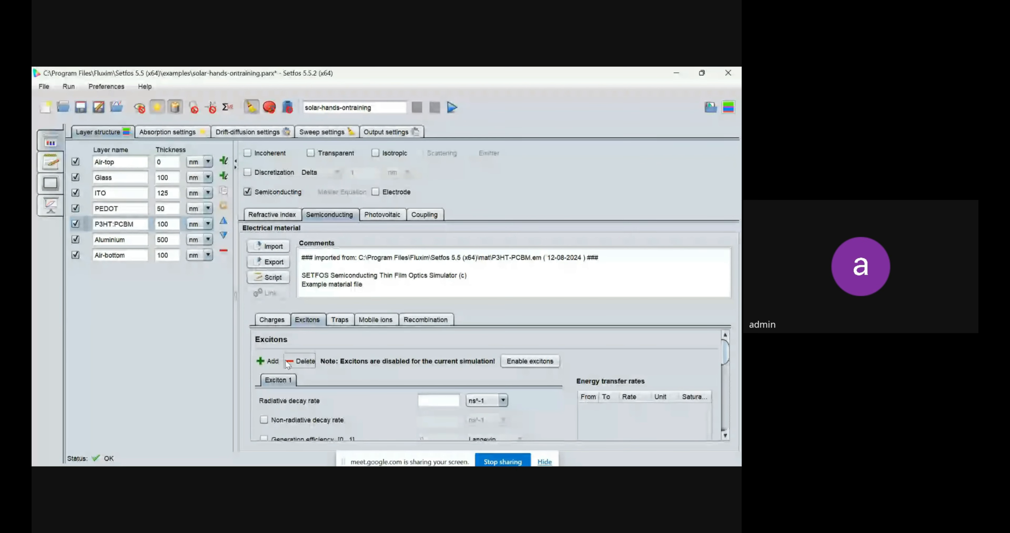
{"action": "left_click", "coordinate": [299, 361]}
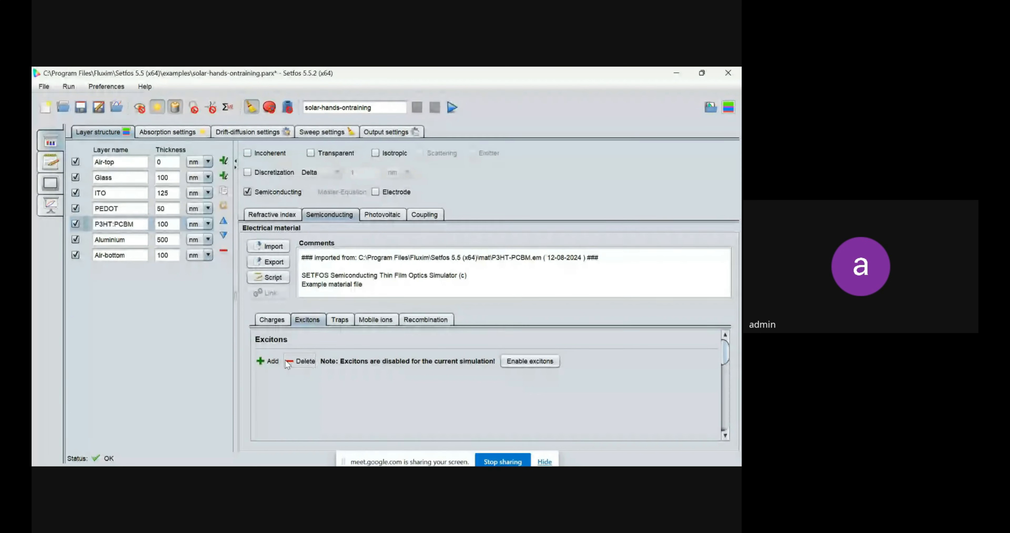
Add a trial bulk trap to the P3HT:PCBM layer and check its trap type and density options, keeping Acceptor-like and Constant.
{"action": "left_click", "coordinate": [343, 321]}
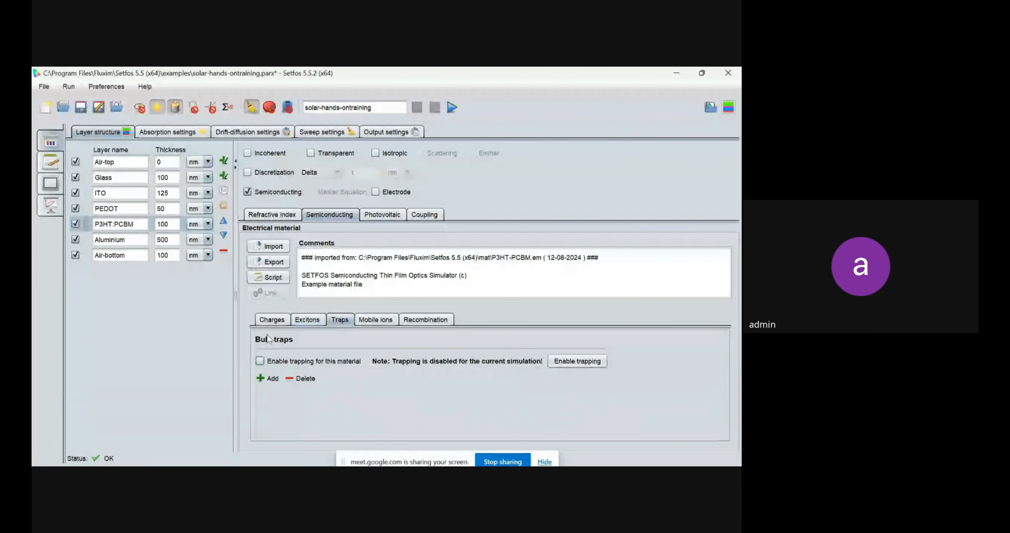
{"action": "left_click", "coordinate": [268, 379]}
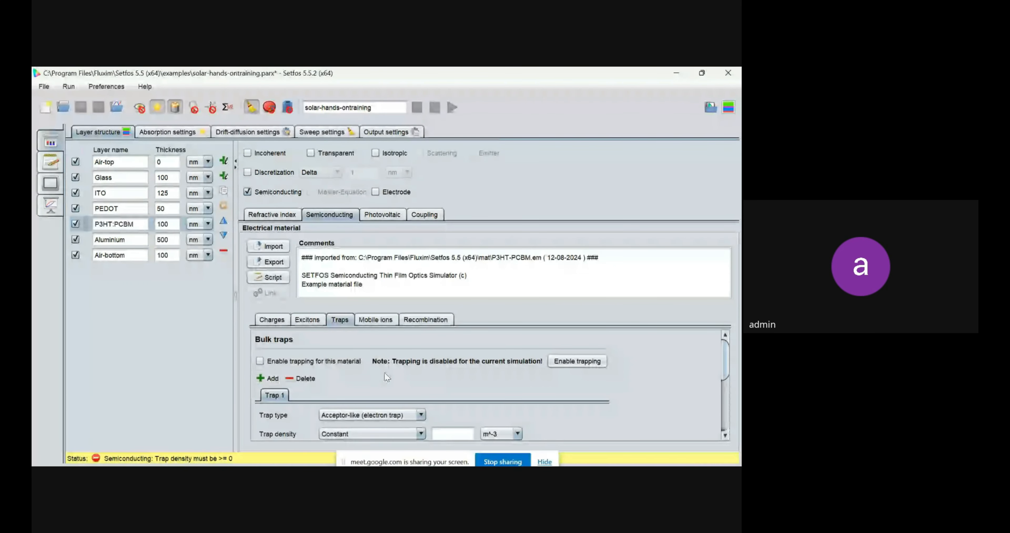
{"action": "left_click_drag", "start_coordinate": [727, 342], "coordinate": [725, 364]}
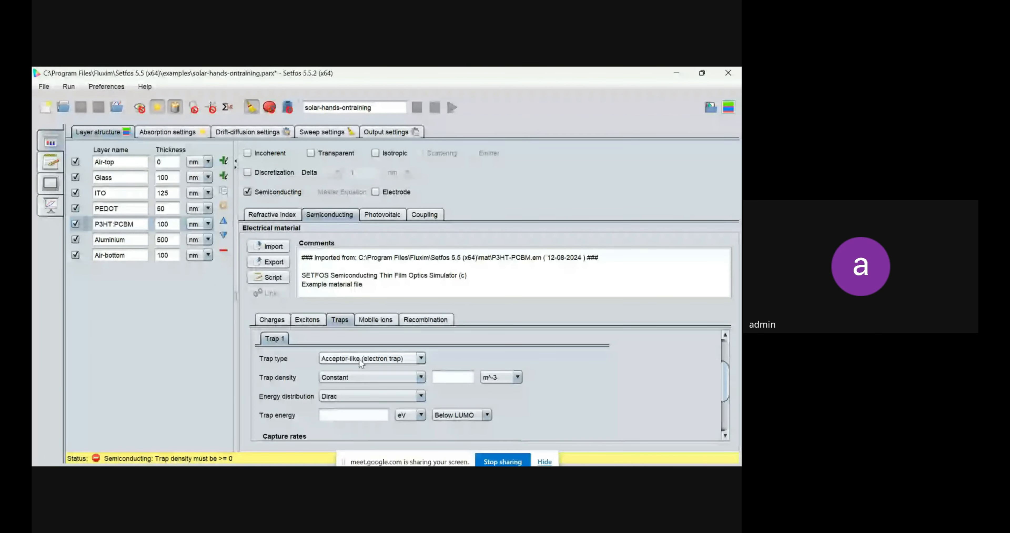
{"action": "left_click", "coordinate": [361, 361]}
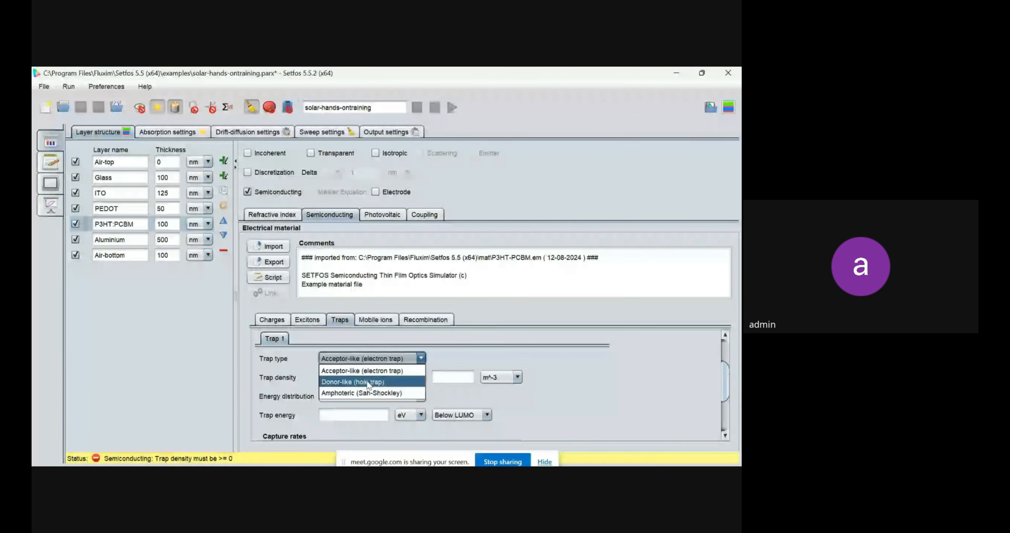
{"action": "left_click", "coordinate": [349, 370]}
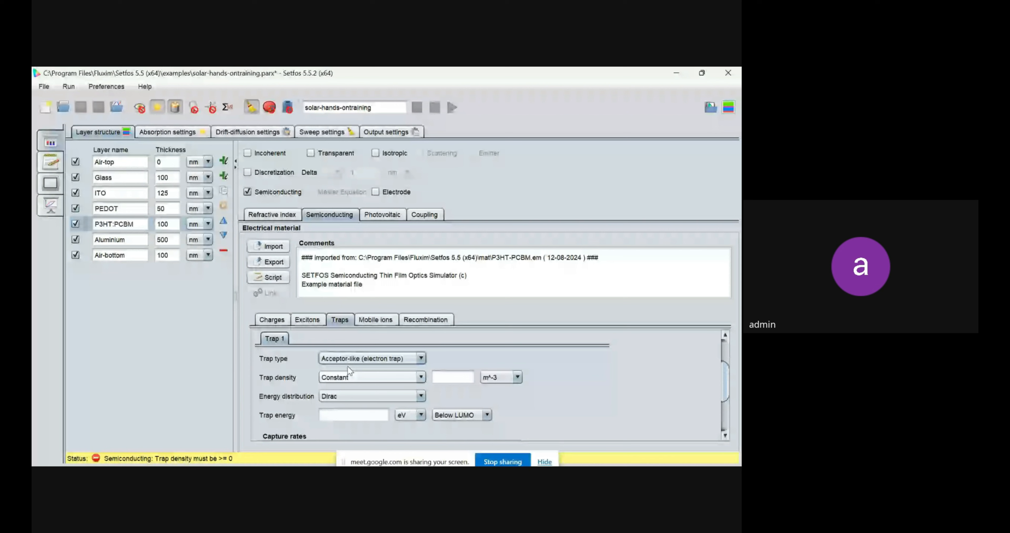
{"action": "left_click", "coordinate": [354, 376]}
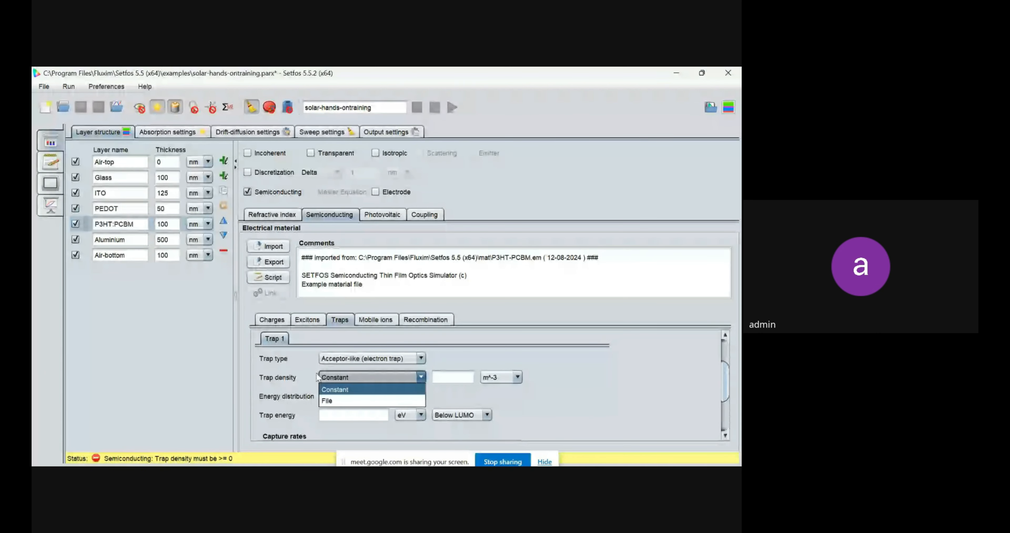
{"action": "left_click", "coordinate": [310, 396]}
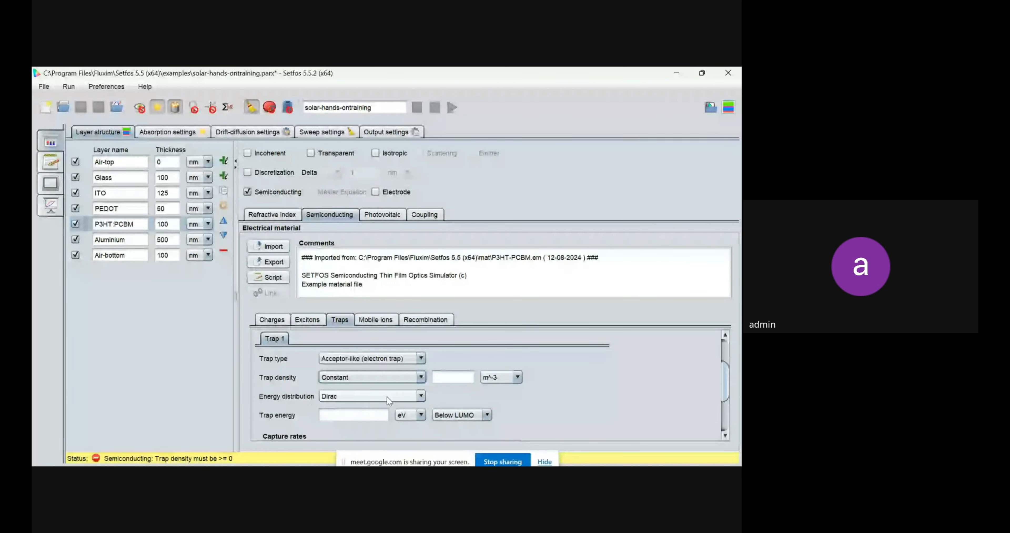
Check the energy distribution options and the reference levels available for the trial trap's energy.
{"action": "left_click", "coordinate": [345, 390]}
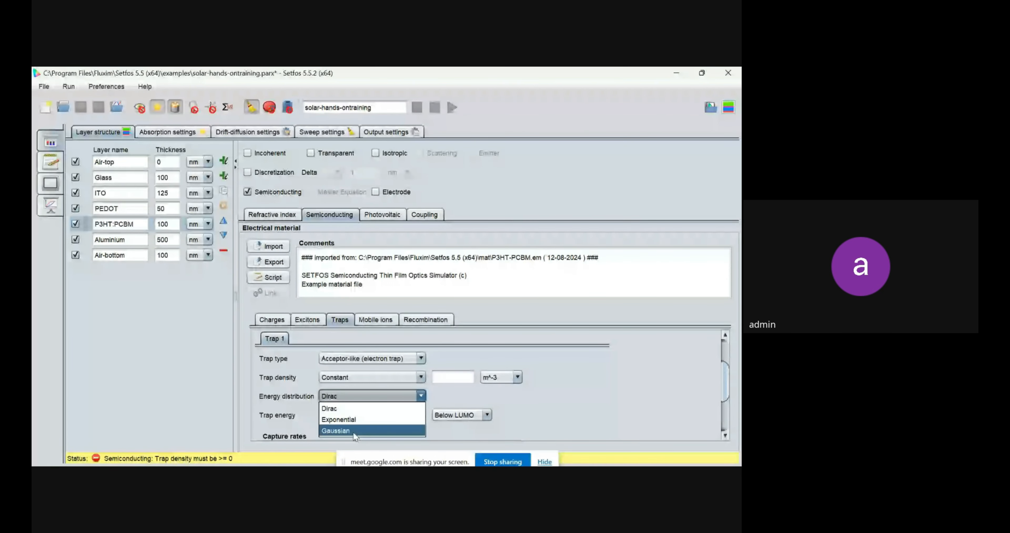
{"action": "key", "text": "Escape"}
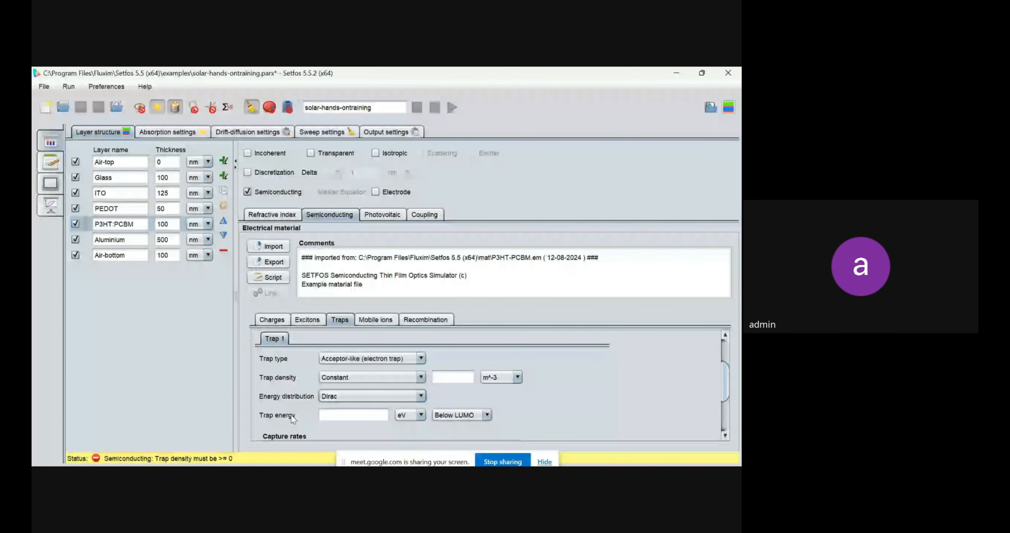
{"action": "left_click", "coordinate": [462, 415]}
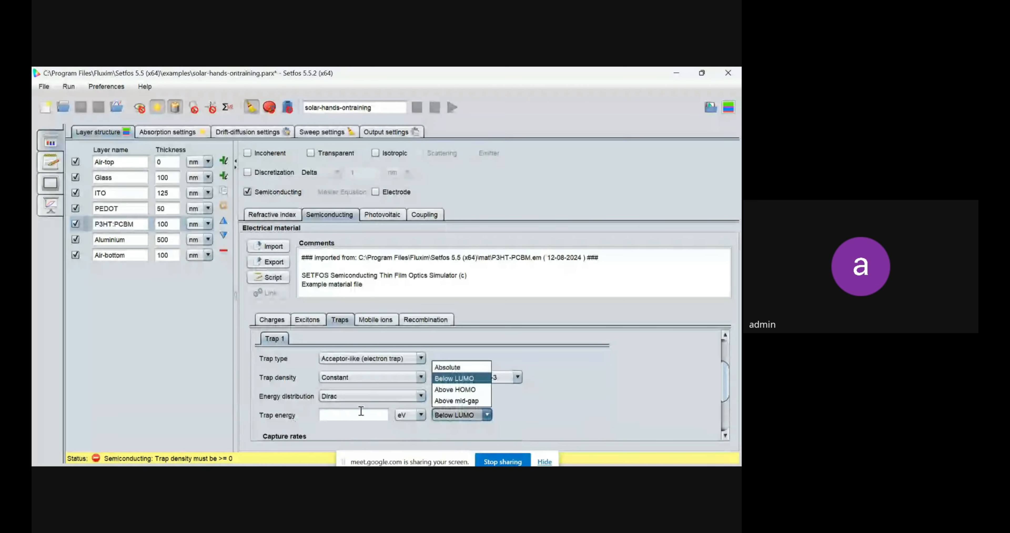
{"action": "left_click", "coordinate": [334, 412]}
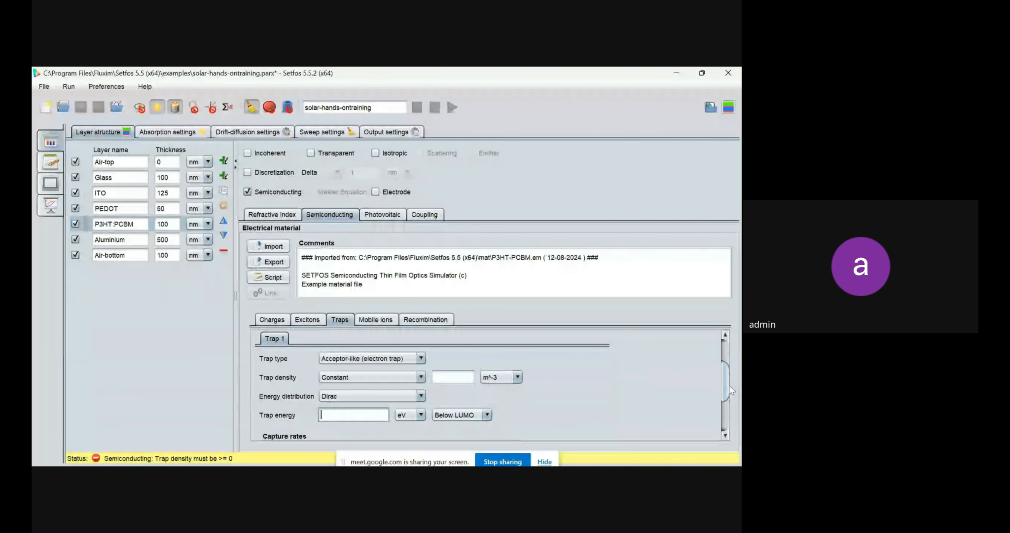
Try out the electron capture rate options of the trial trap, switch the rate off and delete the trap.
{"action": "left_click_drag", "start_coordinate": [725, 401], "coordinate": [725, 395]}
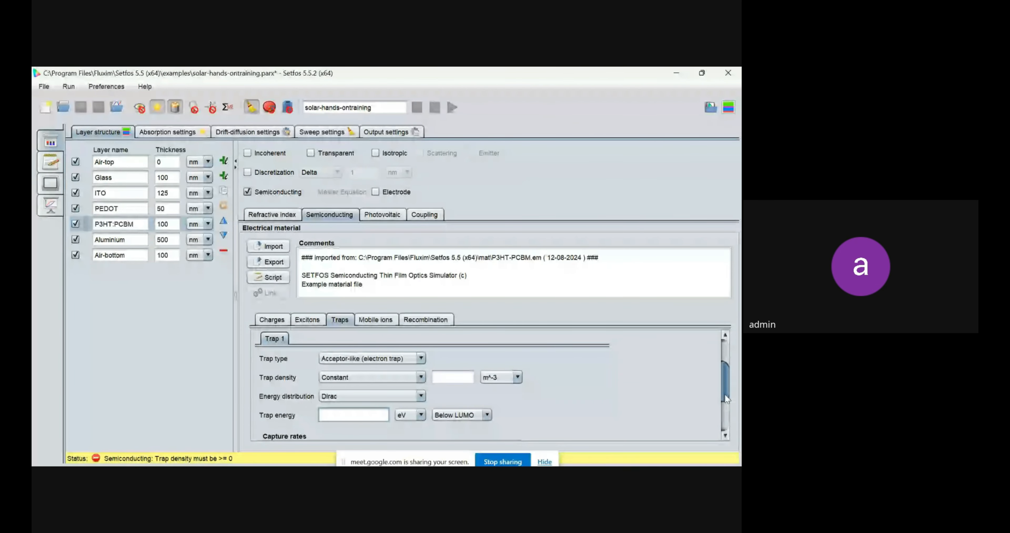
{"action": "scroll", "coordinate": [386, 397], "scroll_direction": "down", "scroll_amount": 3}
{"action": "left_click", "coordinate": [271, 387]}
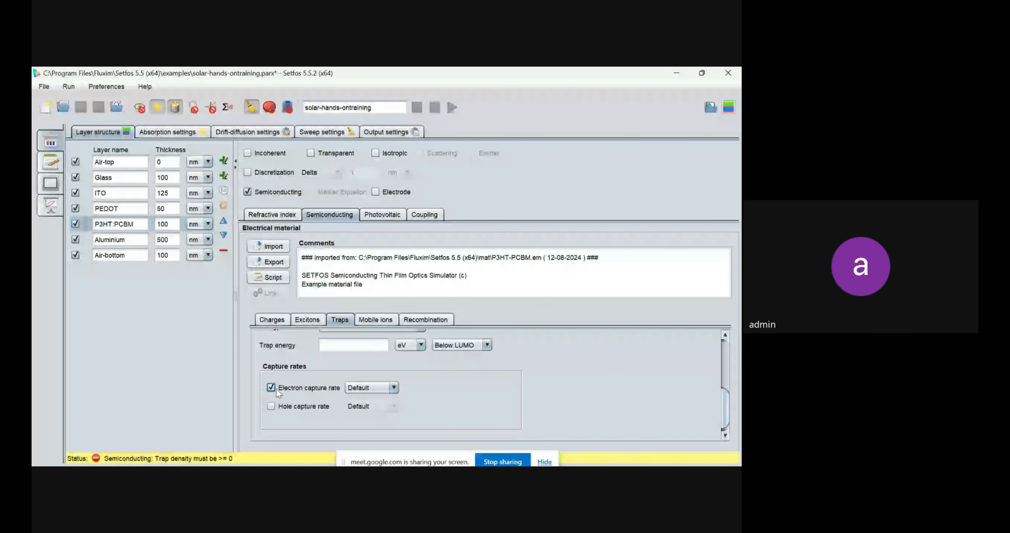
{"action": "left_click", "coordinate": [373, 387]}
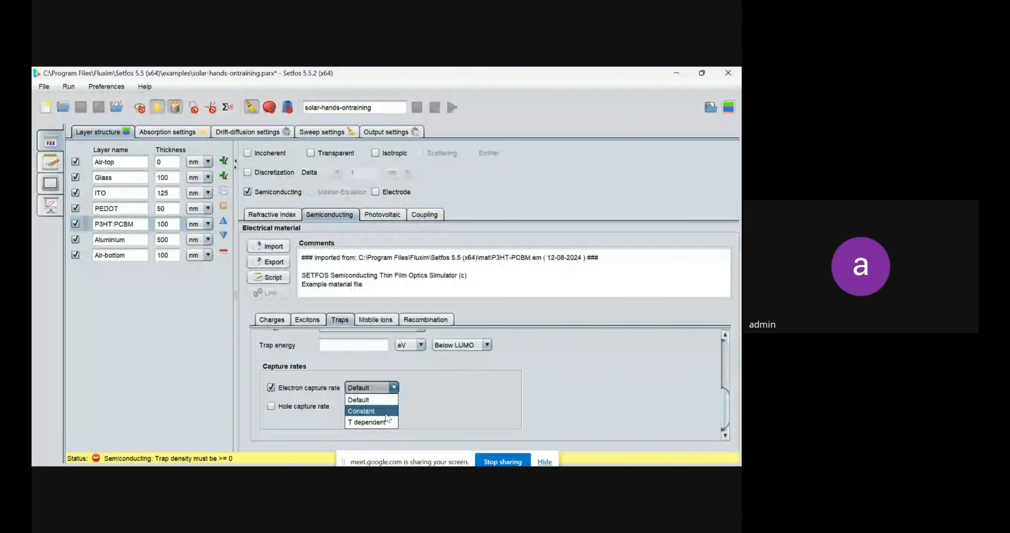
{"action": "left_click", "coordinate": [350, 397]}
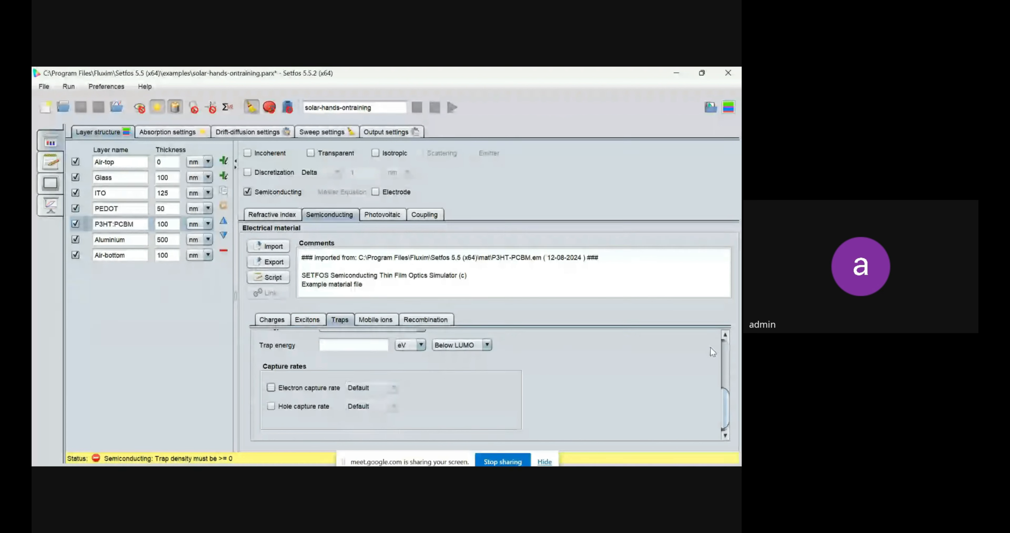
{"action": "left_click", "coordinate": [723, 349]}
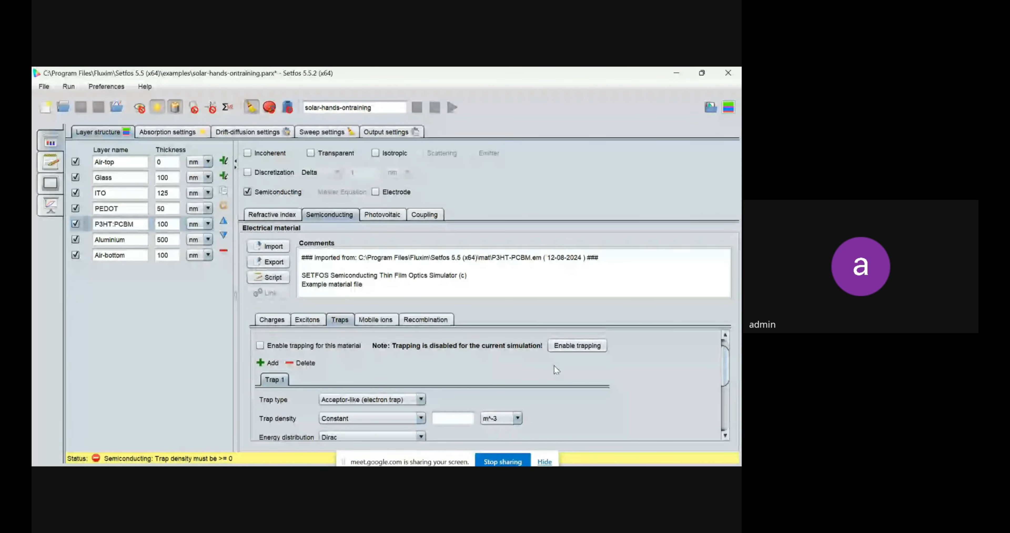
{"action": "left_click", "coordinate": [298, 362]}
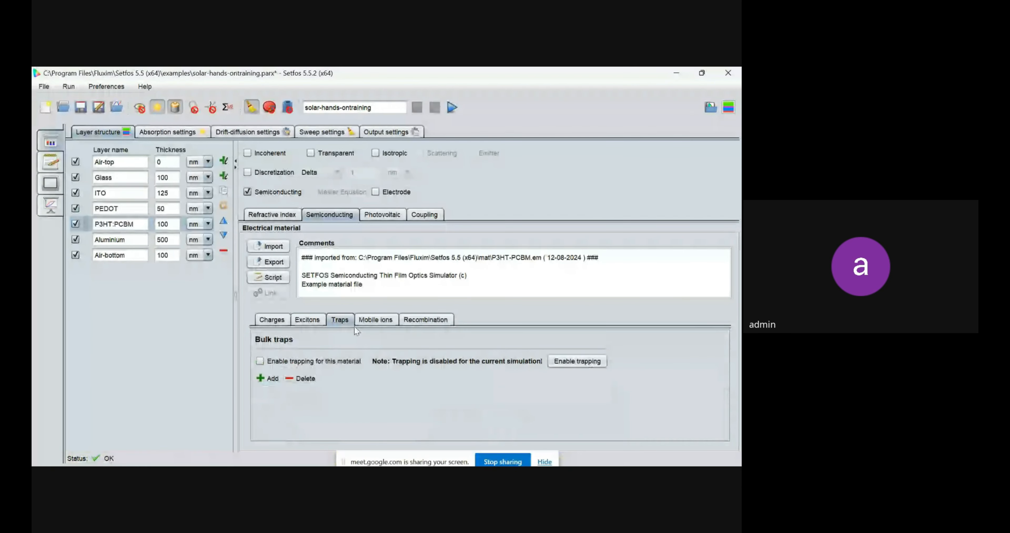
Review the mobile ion settings of the P3HT:PCBM layer, including the anion mobility models and the ion densities.
{"action": "left_click", "coordinate": [368, 322]}
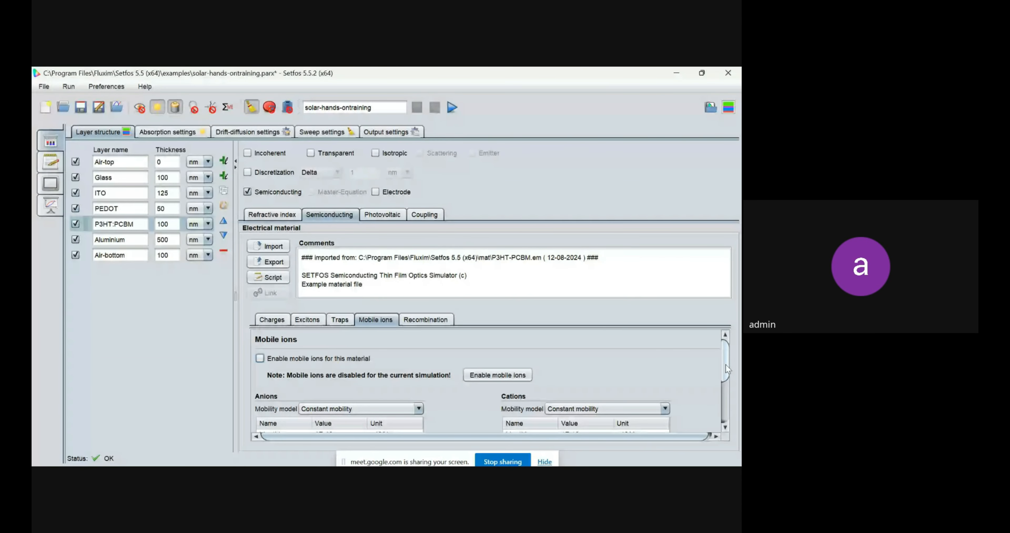
{"action": "left_click_drag", "start_coordinate": [726, 368], "coordinate": [725, 381]}
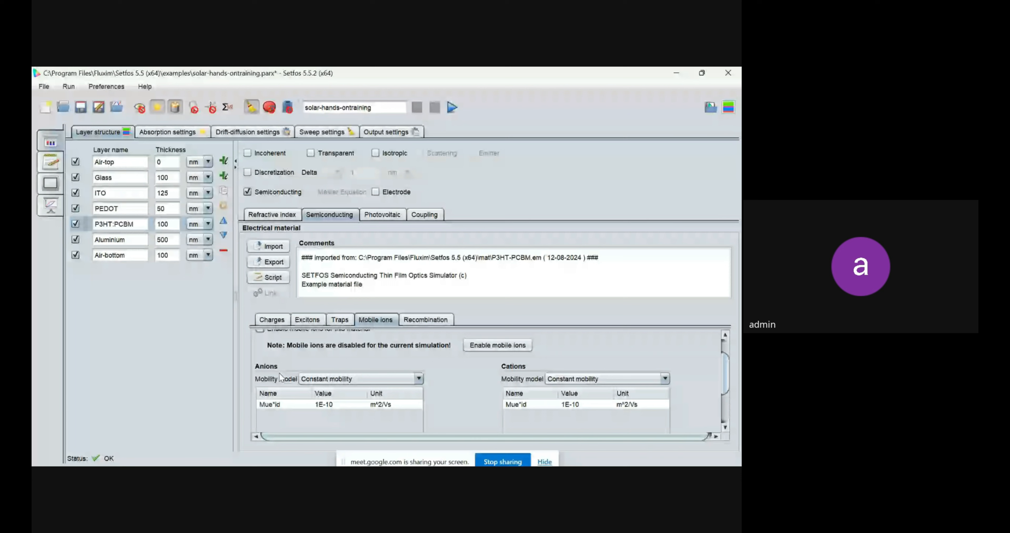
{"action": "left_click", "coordinate": [353, 378]}
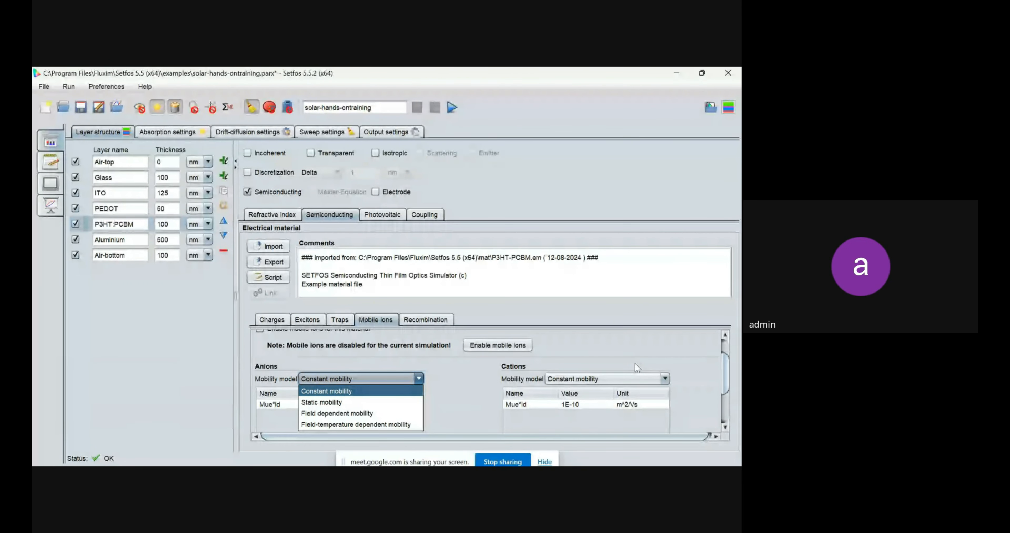
{"action": "left_click", "coordinate": [724, 359]}
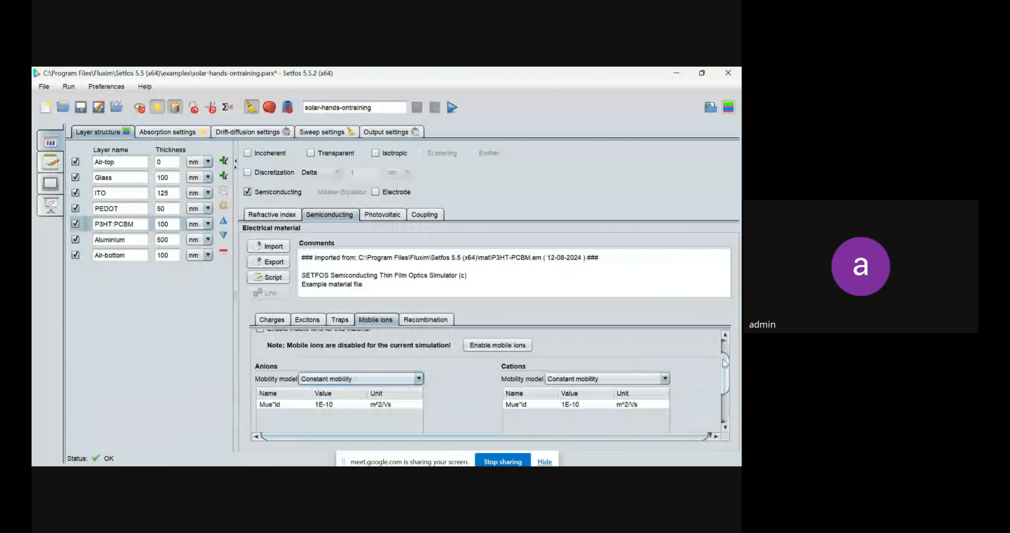
{"action": "left_click_drag", "start_coordinate": [724, 363], "coordinate": [705, 399]}
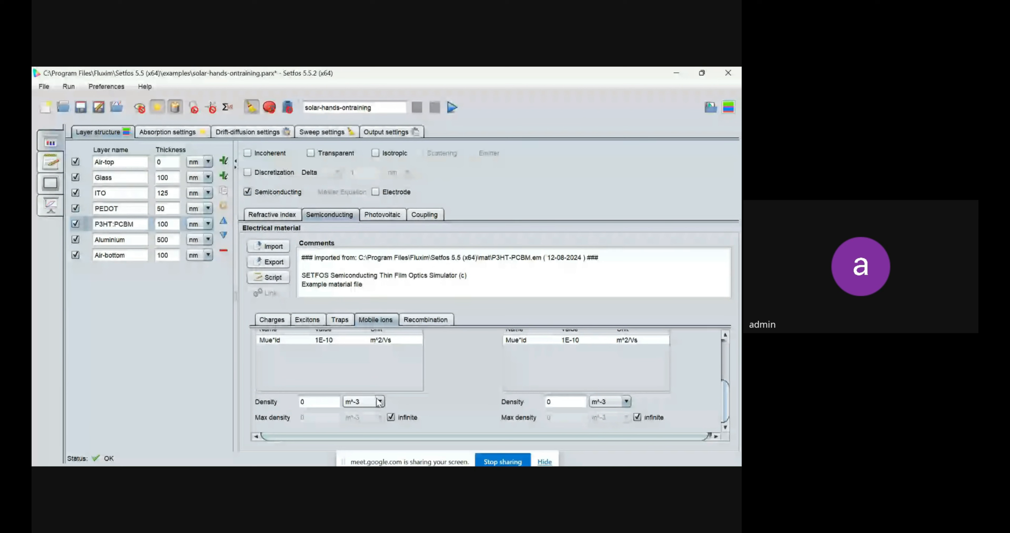
{"action": "left_click", "coordinate": [327, 403]}
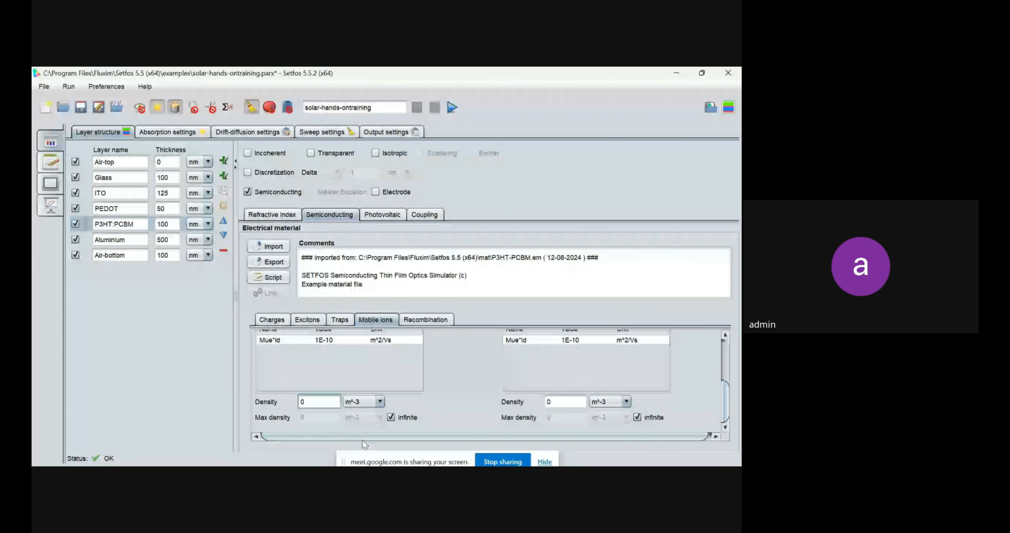
{"action": "left_click_drag", "start_coordinate": [726, 396], "coordinate": [726, 348]}
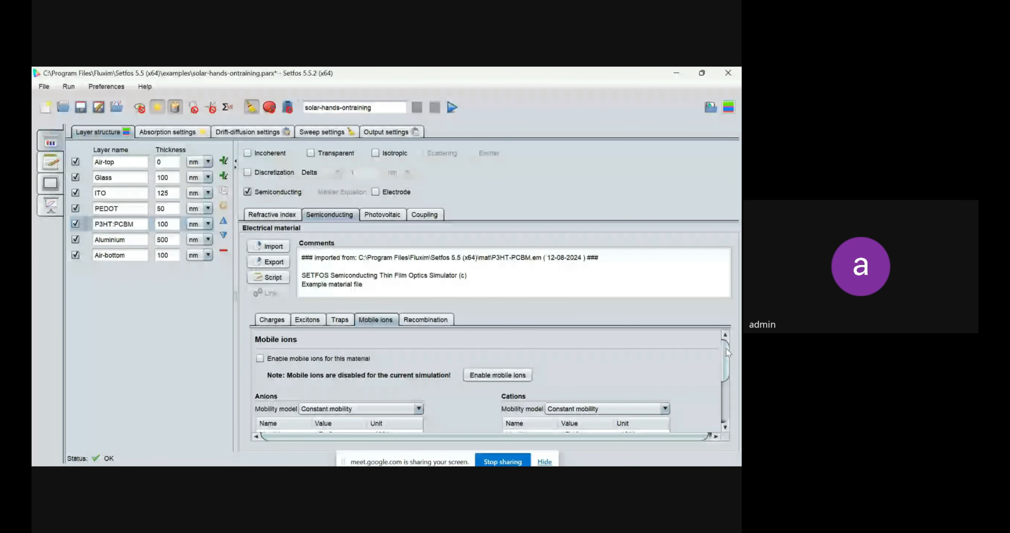
Open the bulk recombination settings of the P3HT:PCBM layer.
{"action": "left_click", "coordinate": [426, 320]}
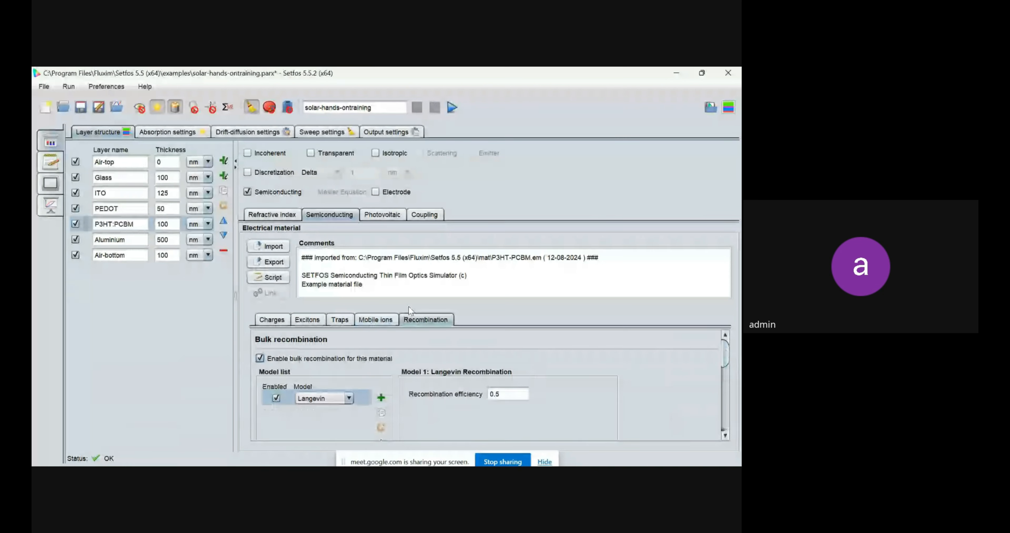
Keep Langevin as the first bulk recombination model of P3HT:PCBM and add a second model of type Auger.
{"action": "left_click_drag", "start_coordinate": [727, 353], "coordinate": [321, 378]}
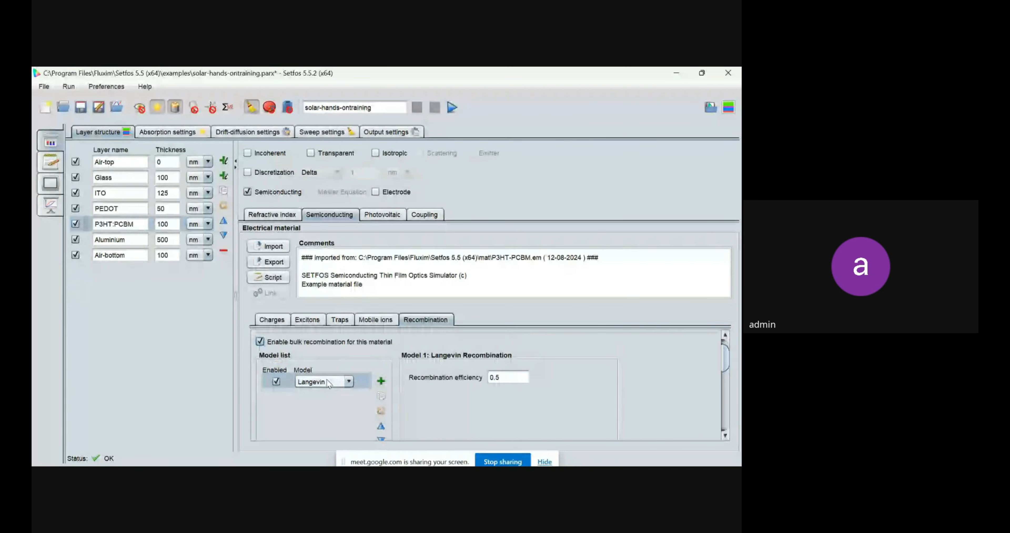
{"action": "left_click", "coordinate": [305, 382]}
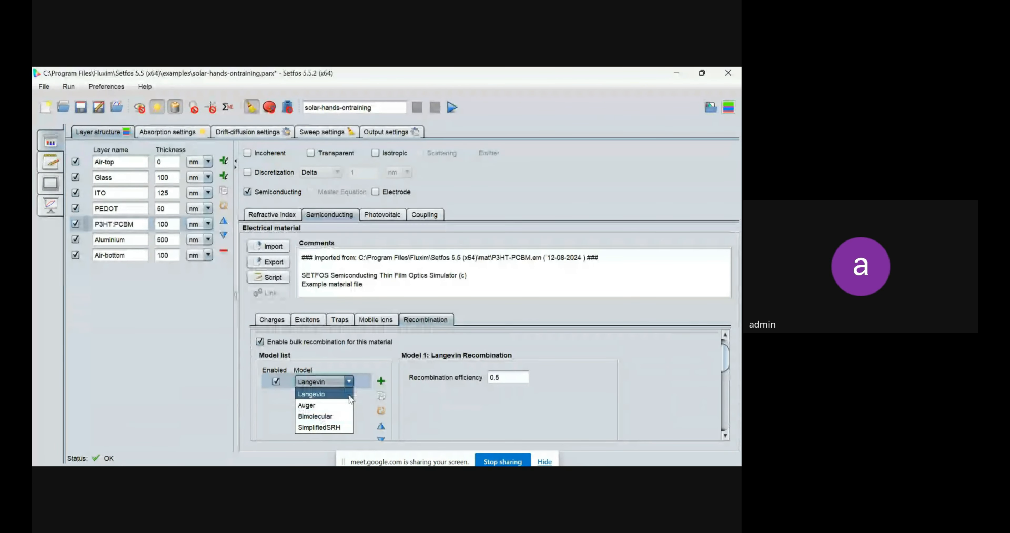
{"action": "left_click", "coordinate": [311, 395]}
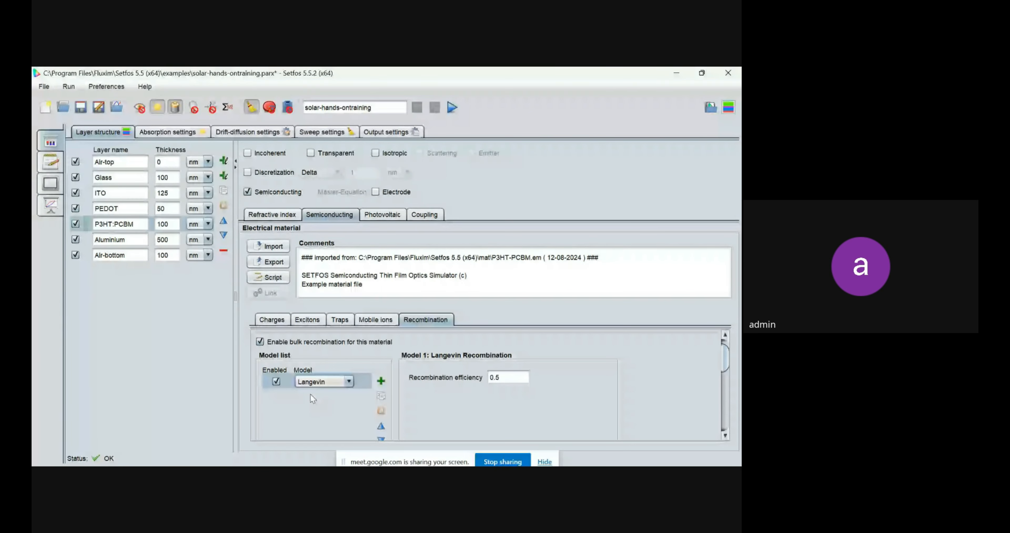
{"action": "left_click", "coordinate": [381, 381]}
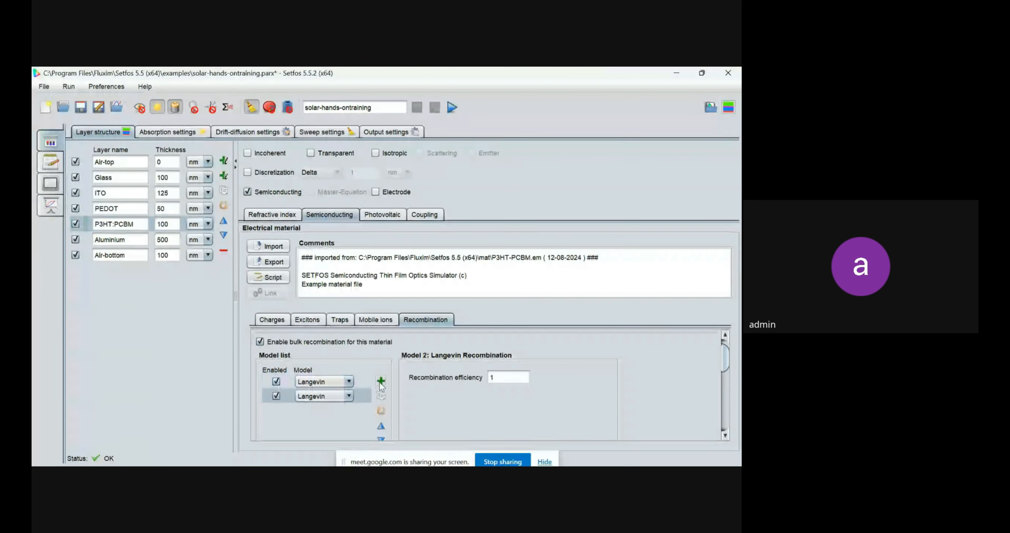
{"action": "left_click", "coordinate": [337, 400]}
{"action": "left_click", "coordinate": [325, 411]}
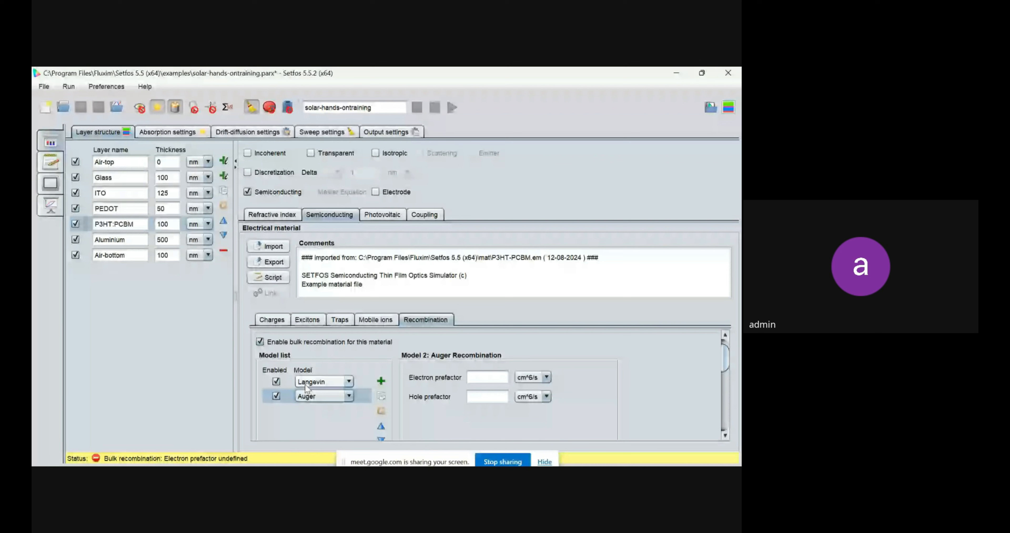
{"action": "left_click", "coordinate": [314, 379]}
{"action": "left_click", "coordinate": [314, 379]}
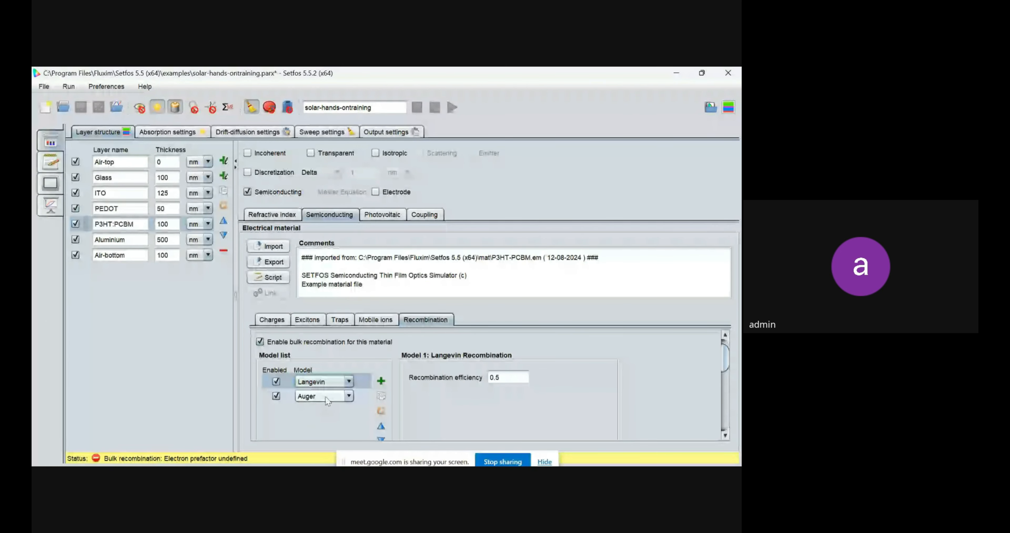
Insert another Langevin model below the first and change the Auger model to Bimolecular.
{"action": "left_click", "coordinate": [381, 381]}
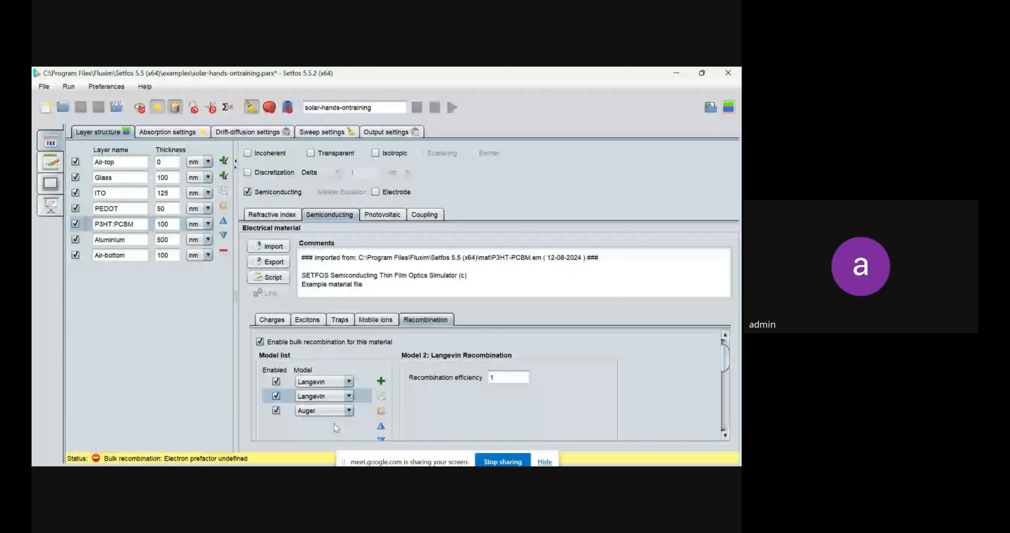
{"action": "left_click", "coordinate": [334, 411]}
{"action": "left_click", "coordinate": [333, 428]}
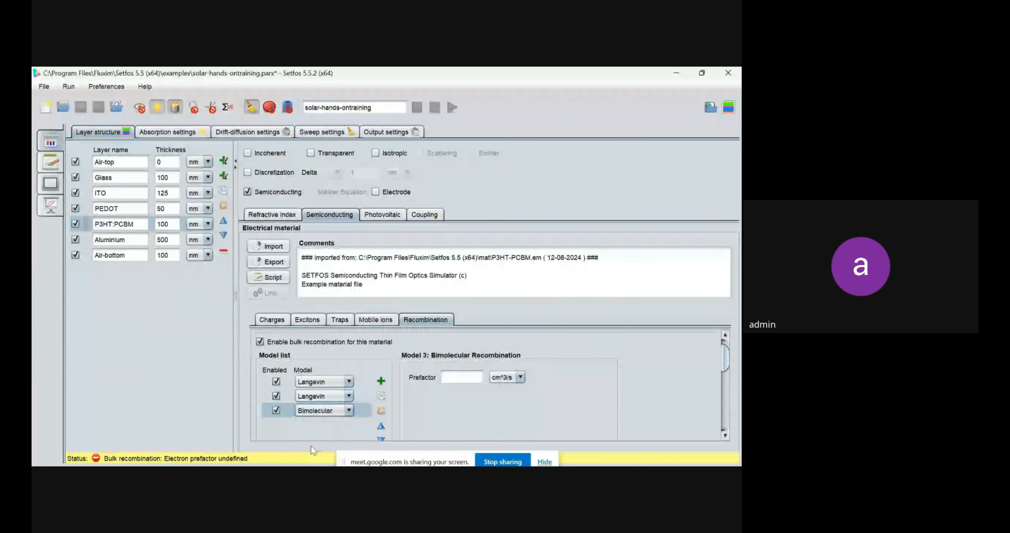
Add a fourth bulk recombination model of type SimplifiedSRH and view its electron and hole SRH lifetime parameters.
{"action": "left_click", "coordinate": [380, 381]}
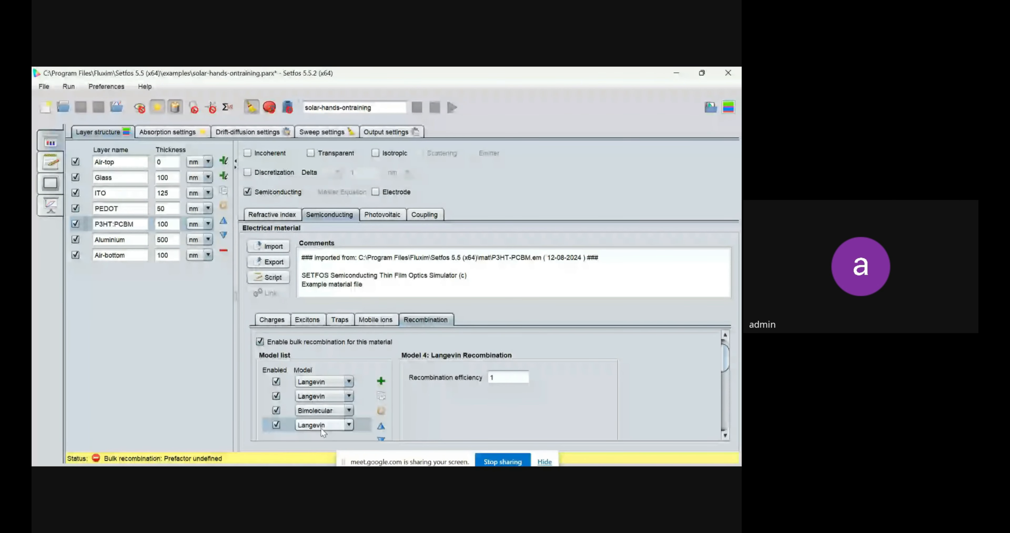
{"action": "left_click", "coordinate": [321, 428]}
{"action": "left_click", "coordinate": [324, 396]}
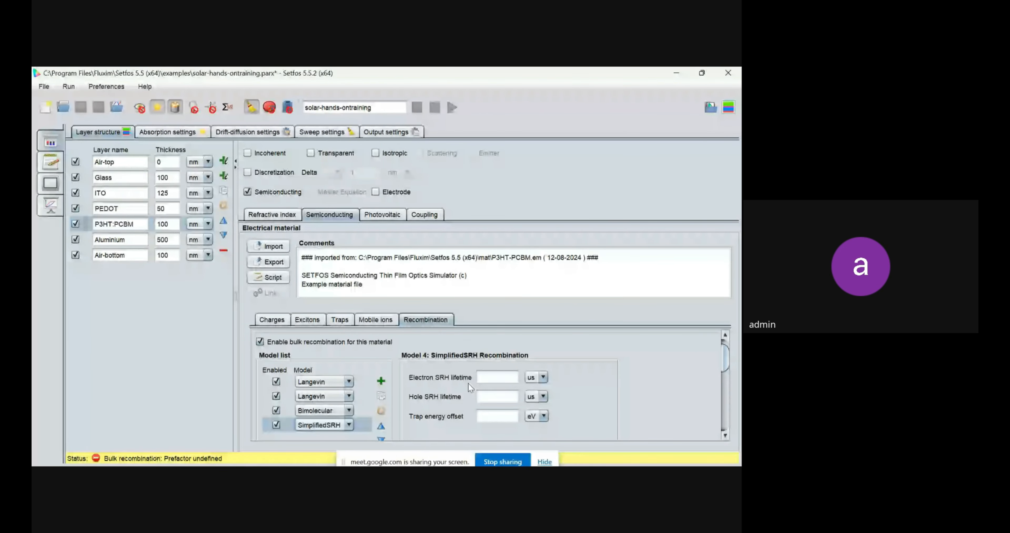
{"action": "left_click", "coordinate": [486, 375]}
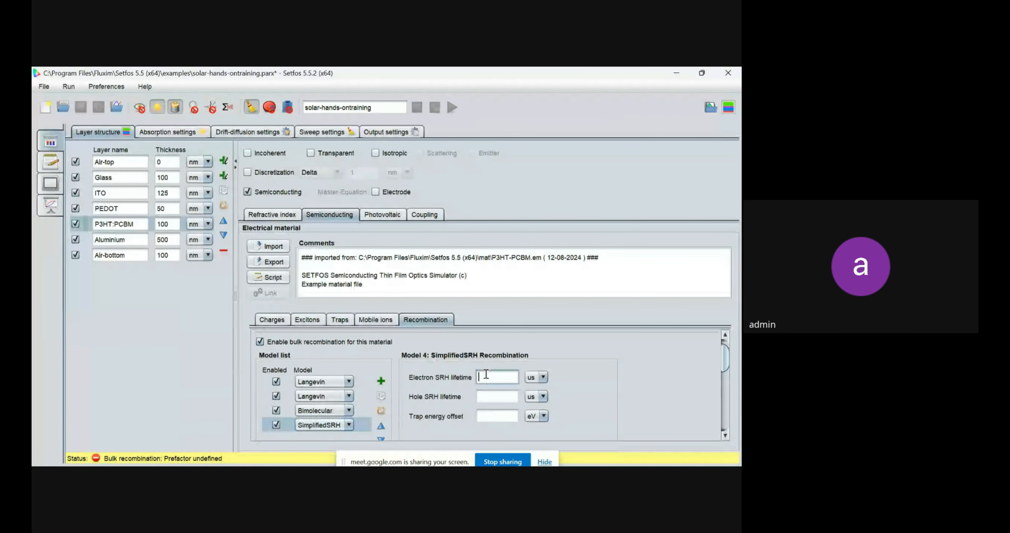
{"action": "left_click", "coordinate": [485, 394]}
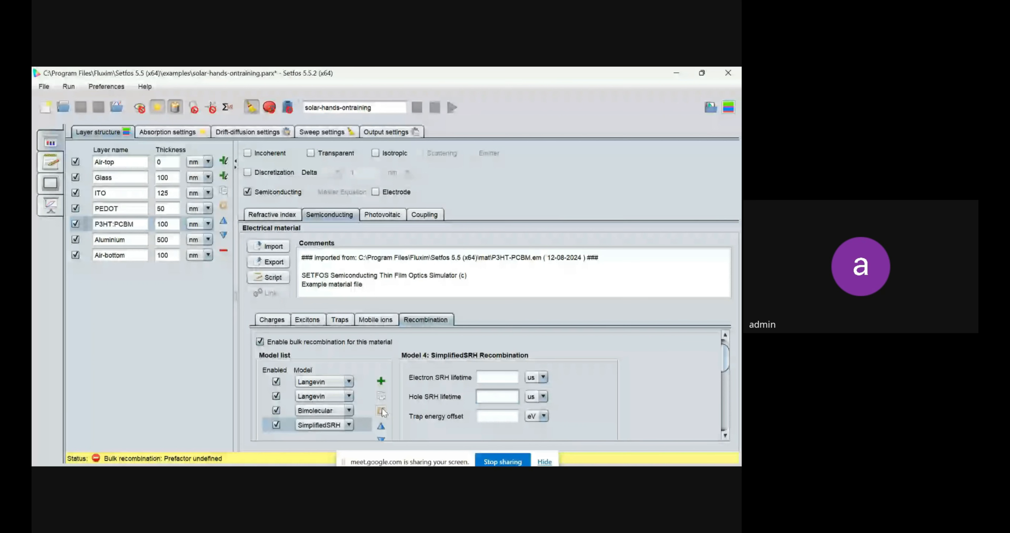
Enable impact ionization for P3HT:PCBM, try the Thornber model, and disable impact ionization again.
{"action": "left_click_drag", "start_coordinate": [721, 350], "coordinate": [726, 386]}
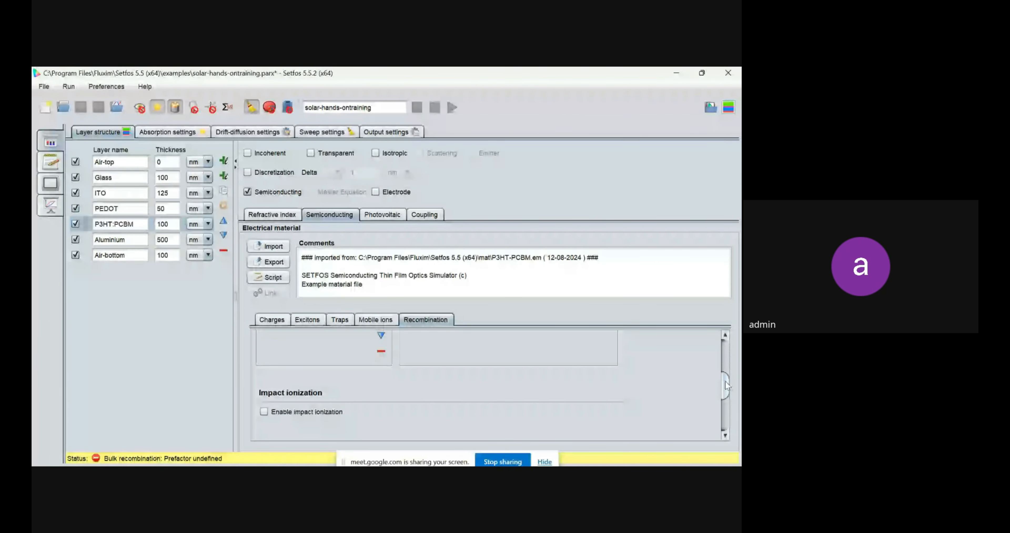
{"action": "left_click", "coordinate": [264, 411]}
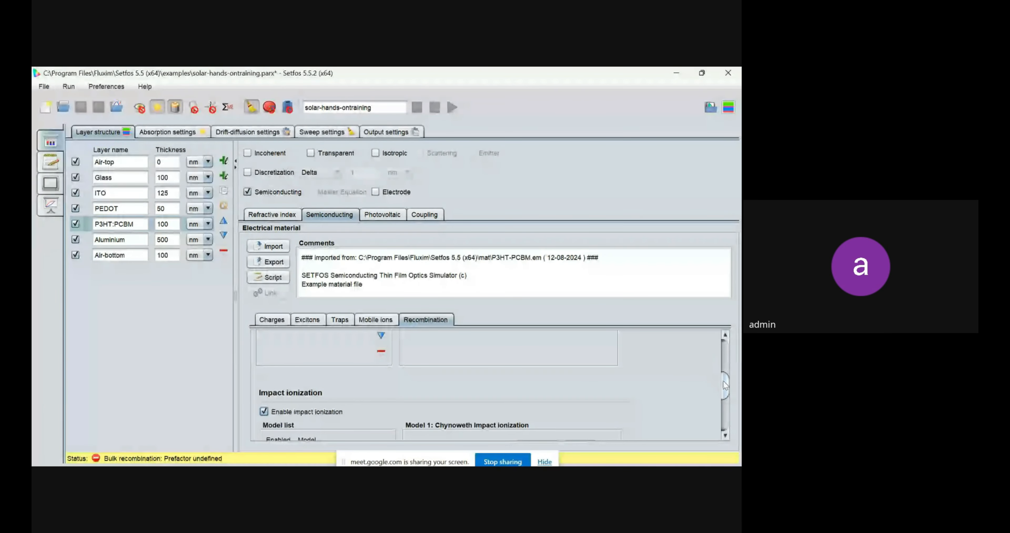
{"action": "left_click_drag", "start_coordinate": [725, 385], "coordinate": [724, 398]}
{"action": "left_click", "coordinate": [300, 387]}
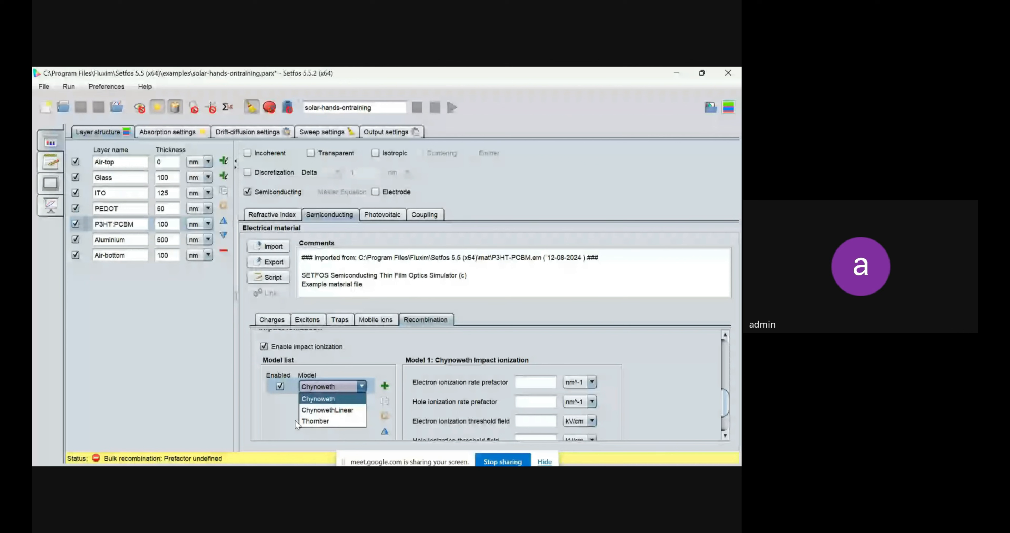
{"action": "left_click", "coordinate": [312, 421]}
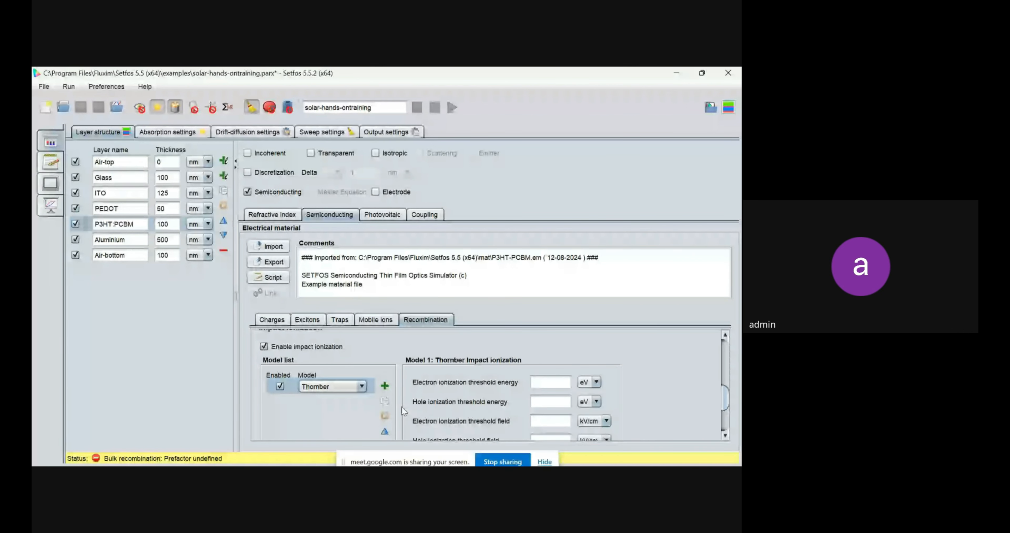
{"action": "left_click", "coordinate": [317, 387]}
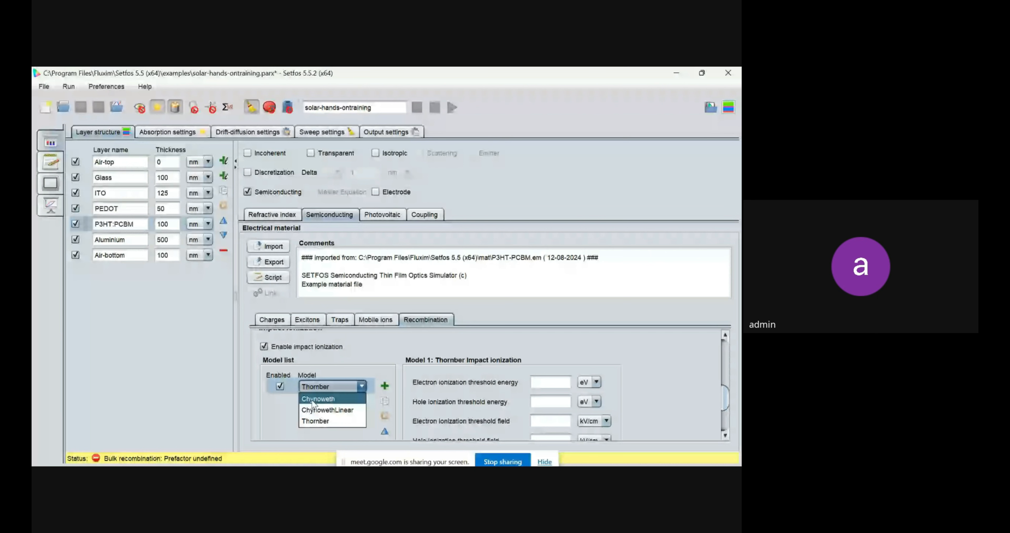
{"action": "left_click", "coordinate": [265, 348]}
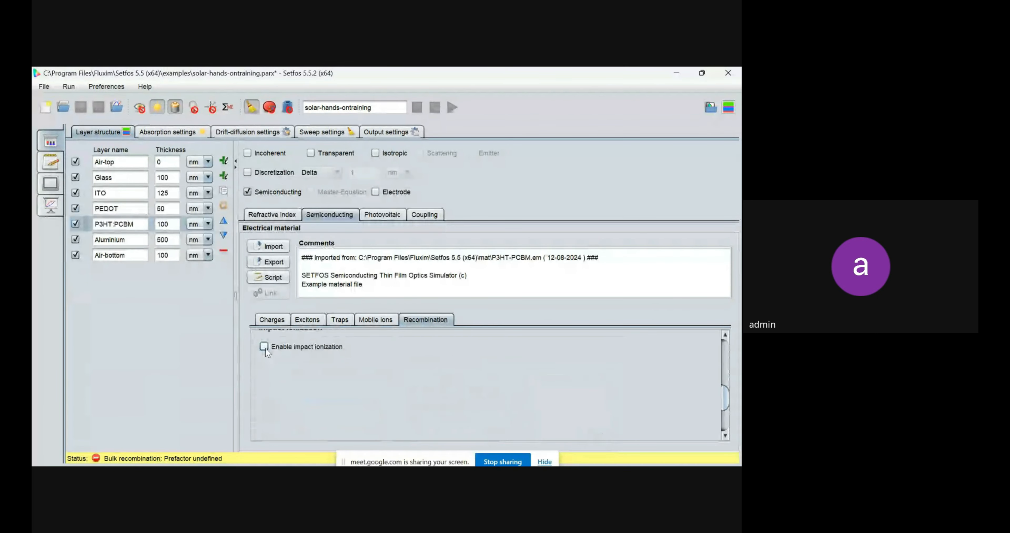
Remove the three added bulk recombination models, leaving only the original Langevin model.
{"action": "left_click", "coordinate": [725, 353]}
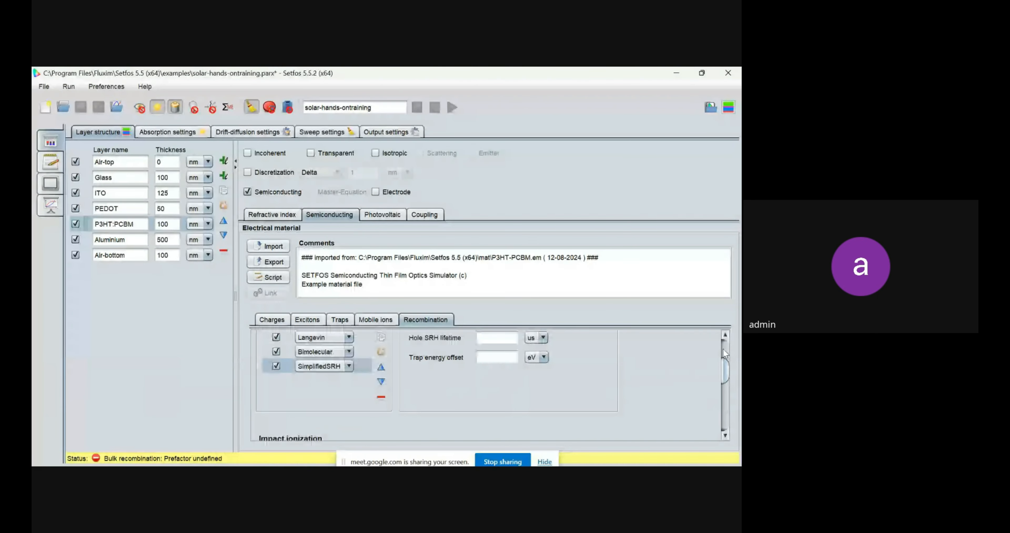
{"action": "left_click", "coordinate": [724, 353]}
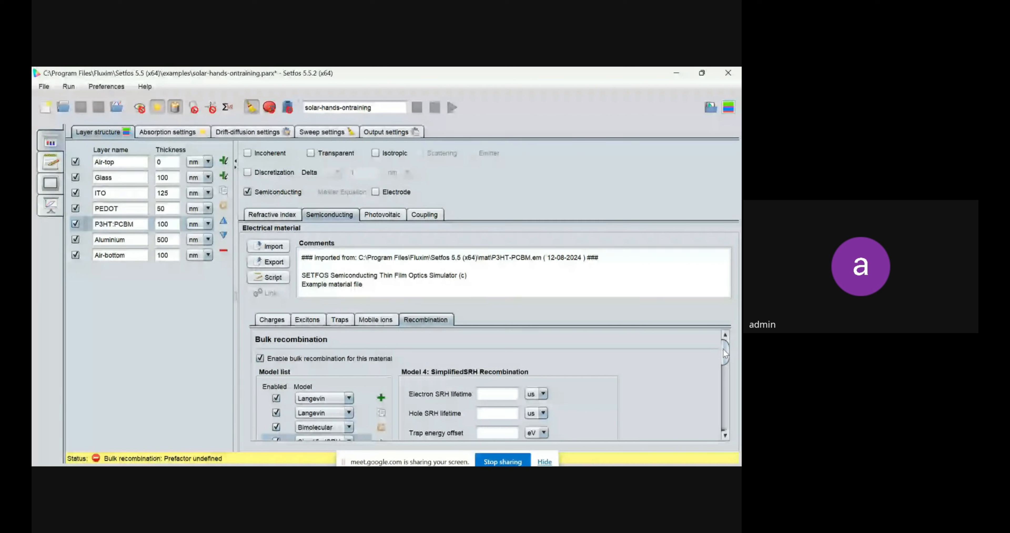
{"action": "scroll", "coordinate": [657, 358], "scroll_direction": "down", "scroll_amount": 2}
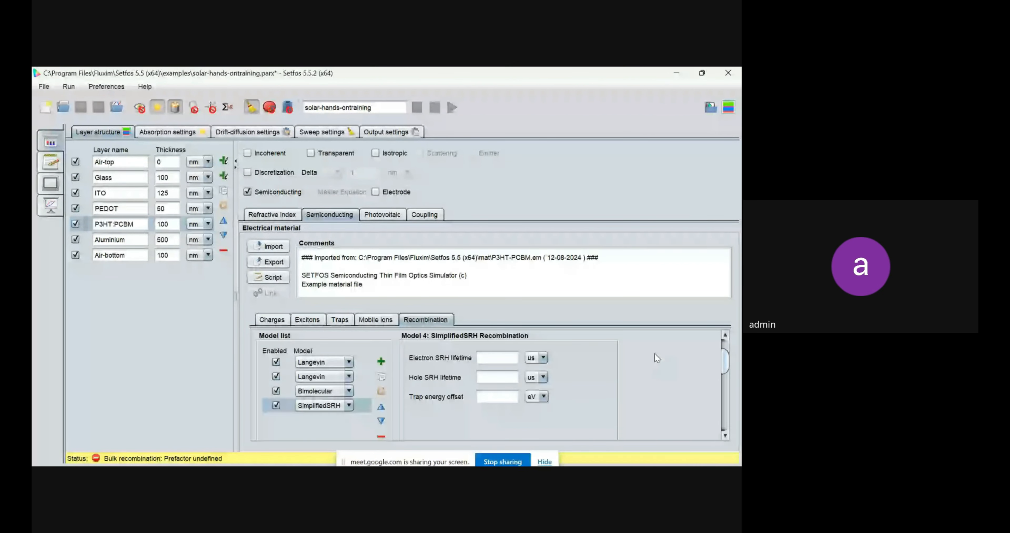
{"action": "left_click", "coordinate": [381, 436]}
{"action": "left_click", "coordinate": [380, 436]}
{"action": "left_click", "coordinate": [379, 437]}
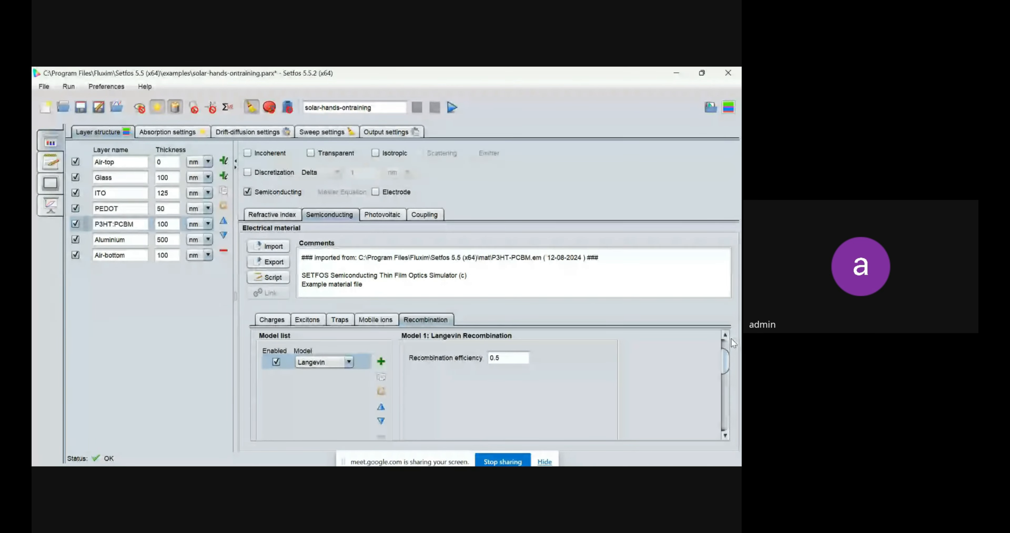
{"action": "scroll", "coordinate": [725, 343], "scroll_direction": "up", "scroll_amount": 2}
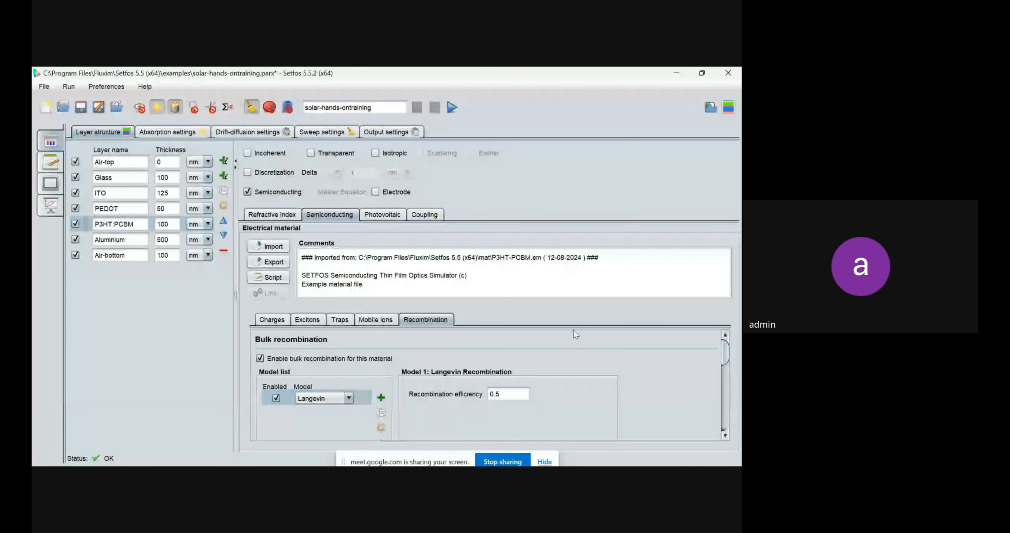
Disable bulk recombination, re-import the P3HT-PCBM.em electrical material for the layer, and show its charge parameters.
{"action": "left_click", "coordinate": [259, 358]}
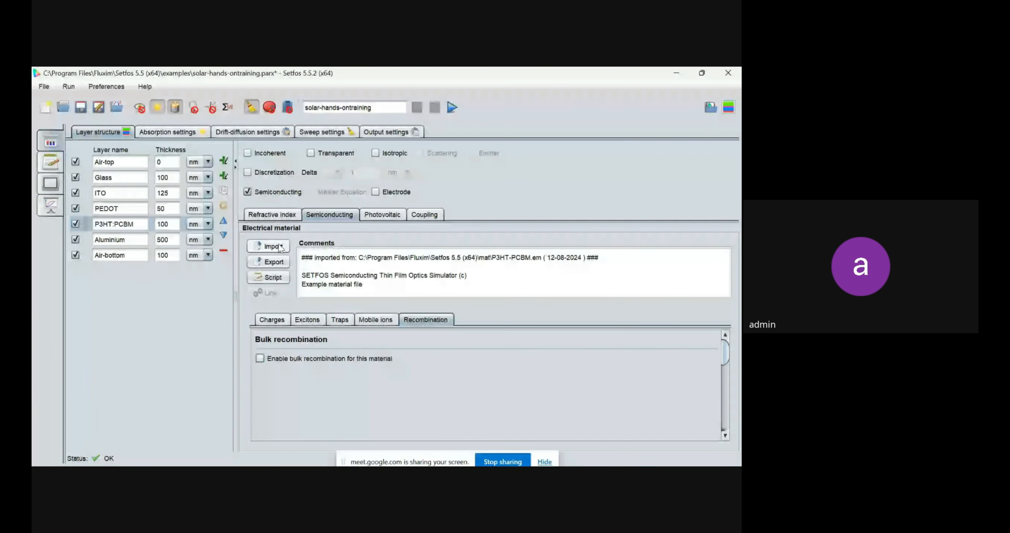
{"action": "left_click", "coordinate": [270, 246]}
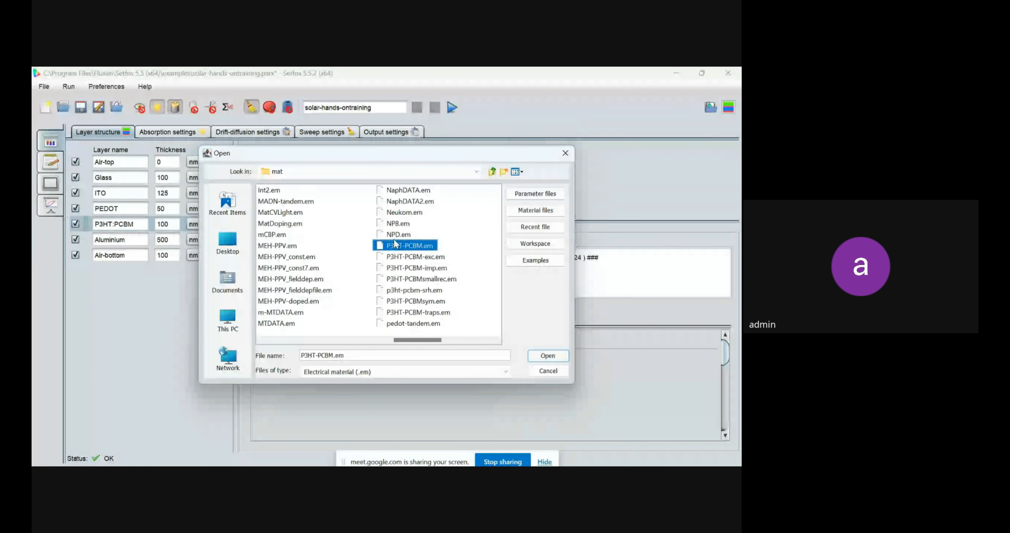
{"action": "left_click", "coordinate": [547, 355]}
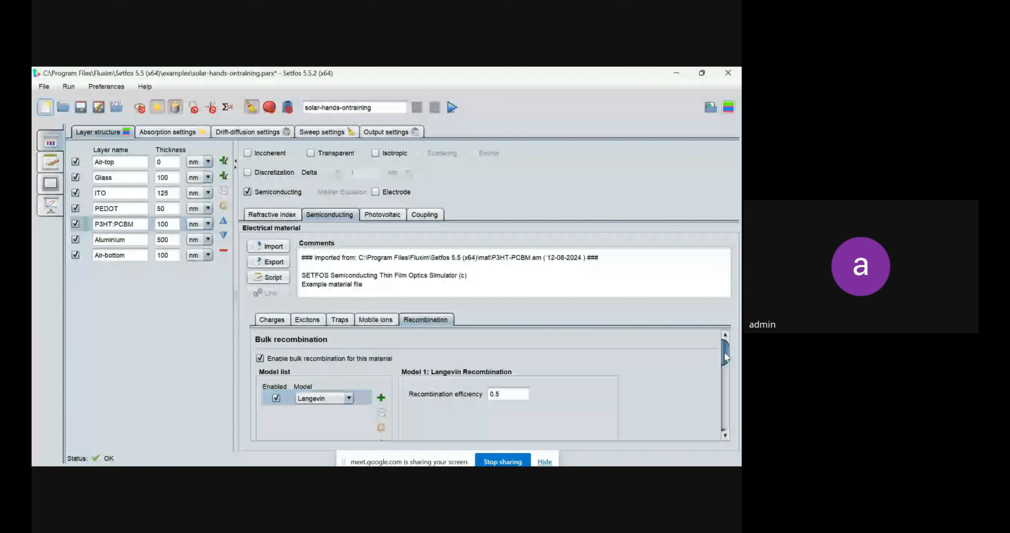
{"action": "mouse_move", "coordinate": [725, 356]}
{"action": "left_mouse_down"}
{"action": "mouse_move", "coordinate": [721, 383]}
{"action": "mouse_move", "coordinate": [725, 352]}
{"action": "left_mouse_up"}
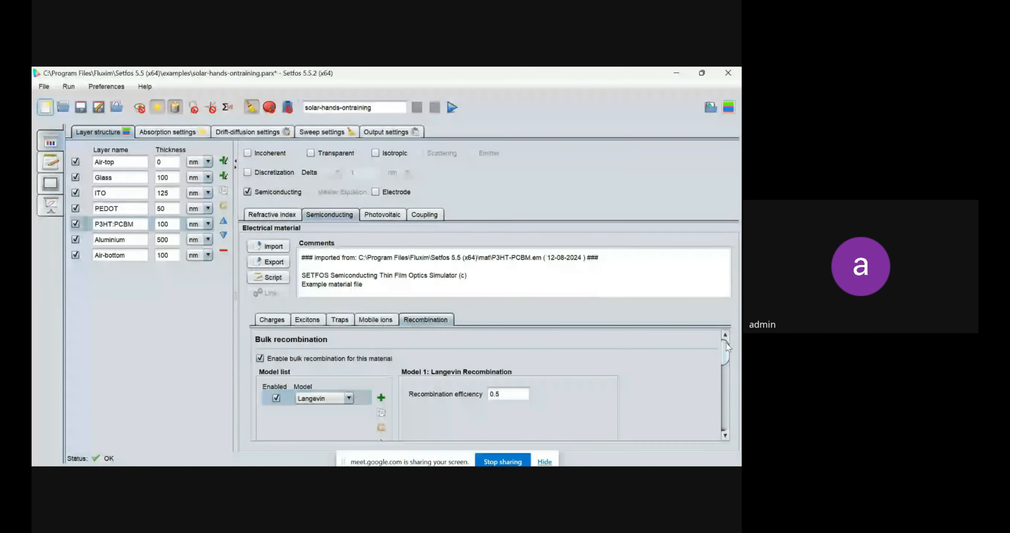
{"action": "left_click", "coordinate": [278, 319]}
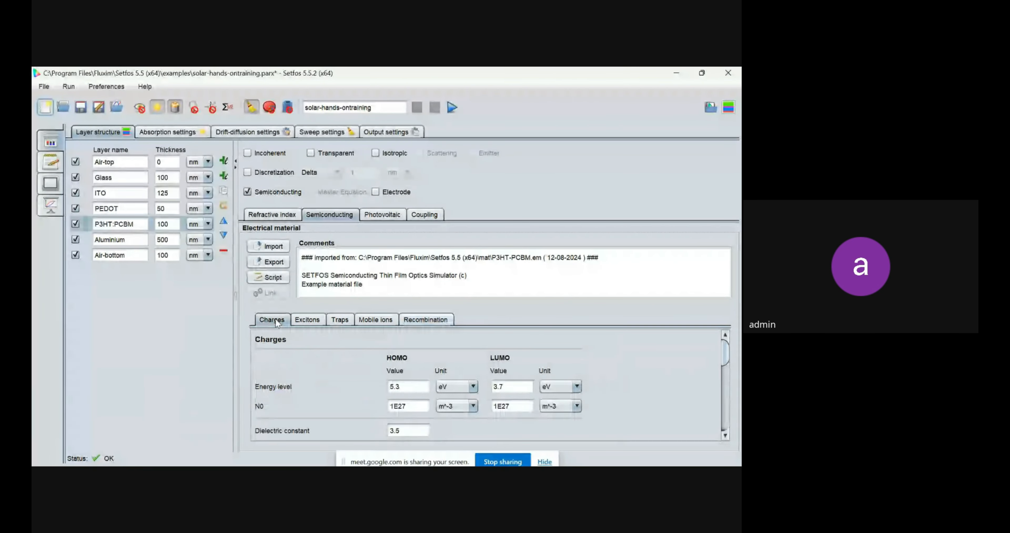
Define the PEDOT and Aluminium layers as electrodes.
{"action": "left_click", "coordinate": [118, 204]}
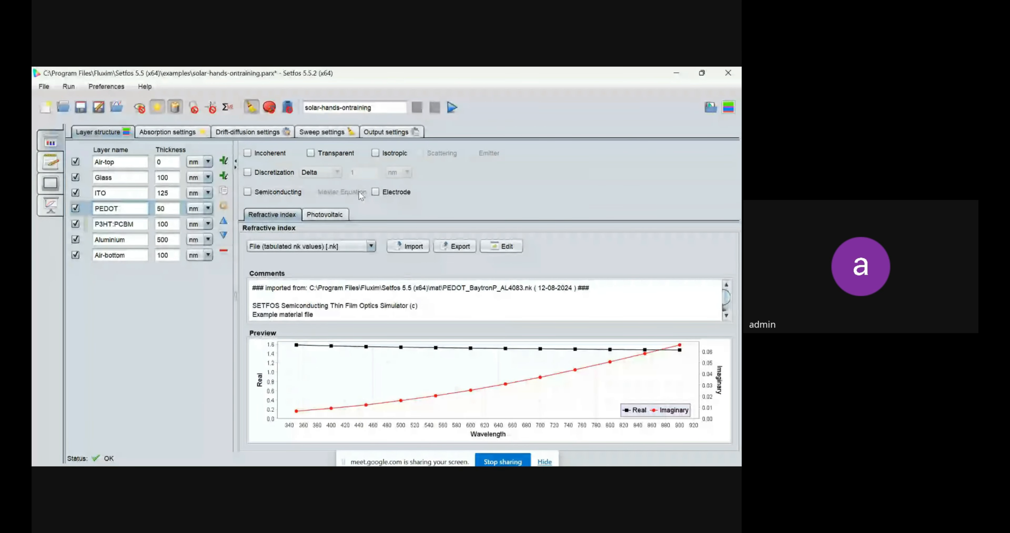
{"action": "left_click", "coordinate": [375, 191]}
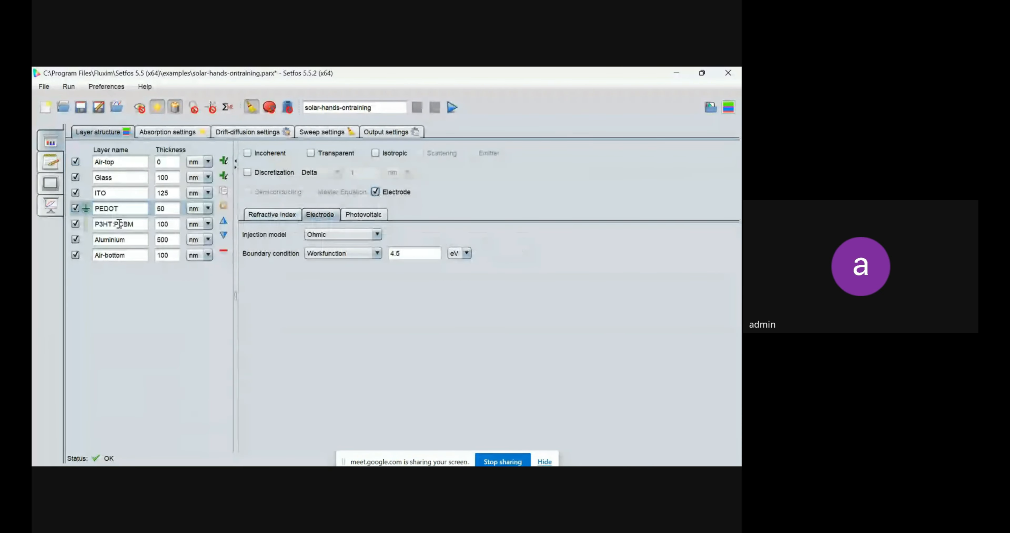
{"action": "left_click", "coordinate": [117, 239]}
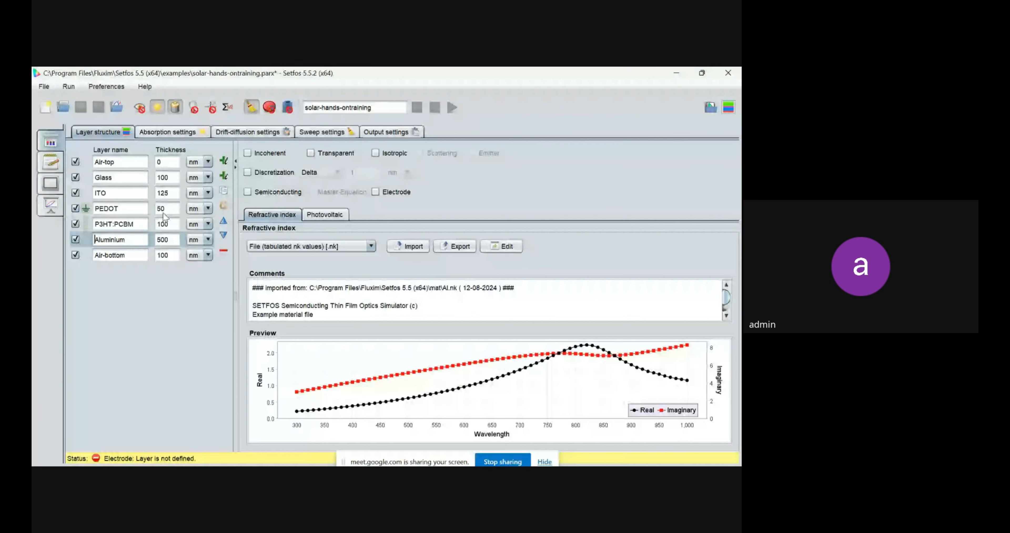
{"action": "left_click", "coordinate": [375, 192]}
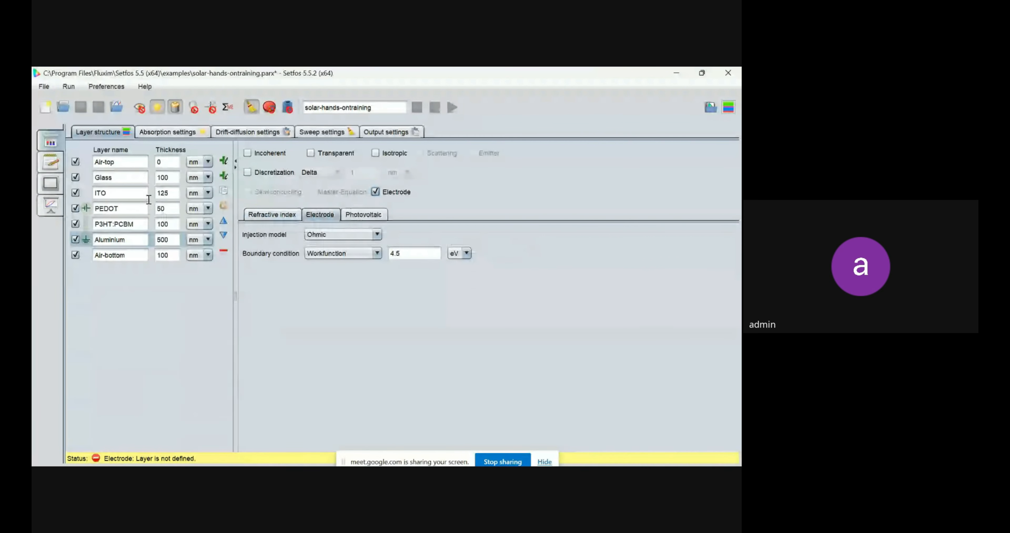
Examine the injection model and boundary condition options of the PEDOT electrode, including its workfunction setting.
{"action": "left_click", "coordinate": [126, 214]}
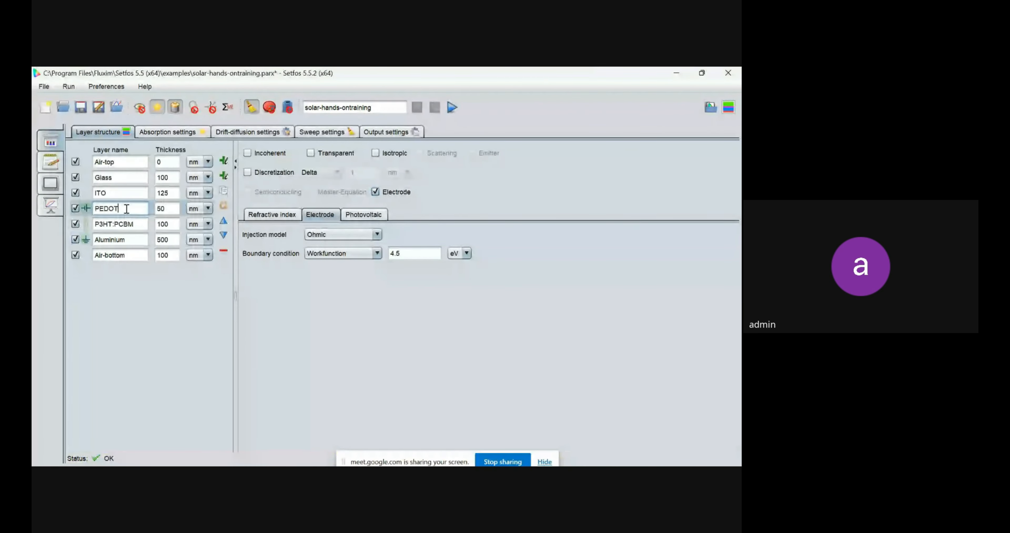
{"action": "left_click", "coordinate": [377, 233]}
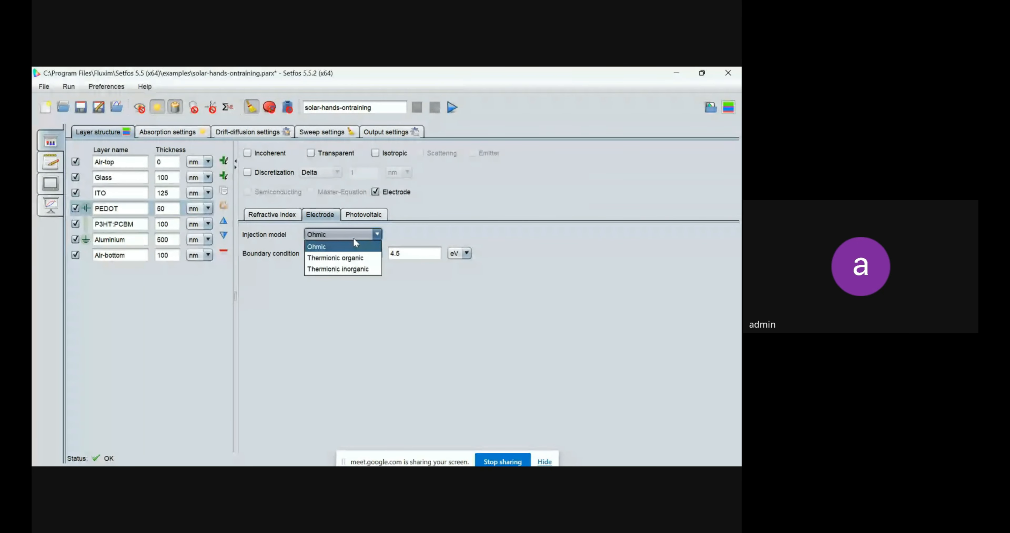
{"action": "left_click", "coordinate": [394, 247]}
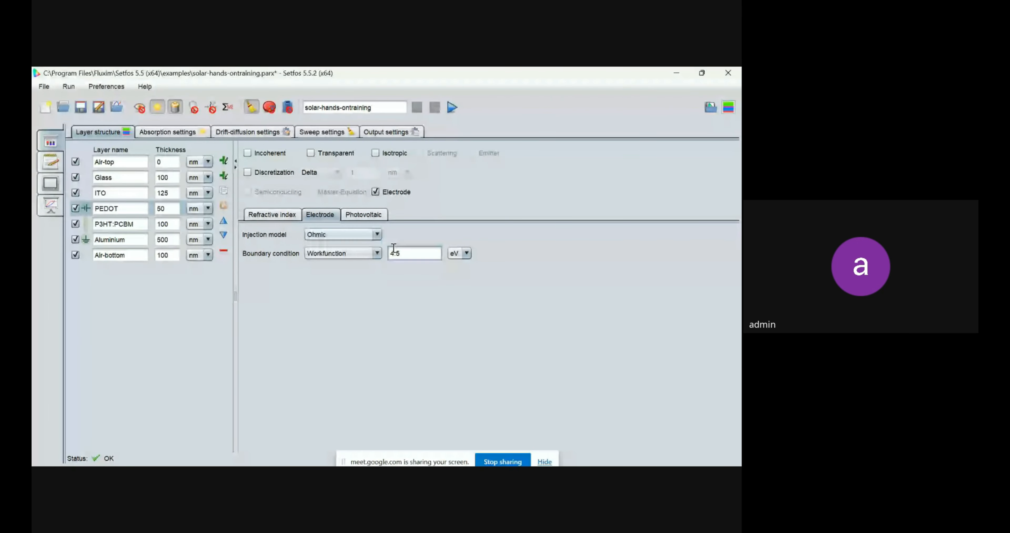
{"action": "left_click", "coordinate": [360, 254]}
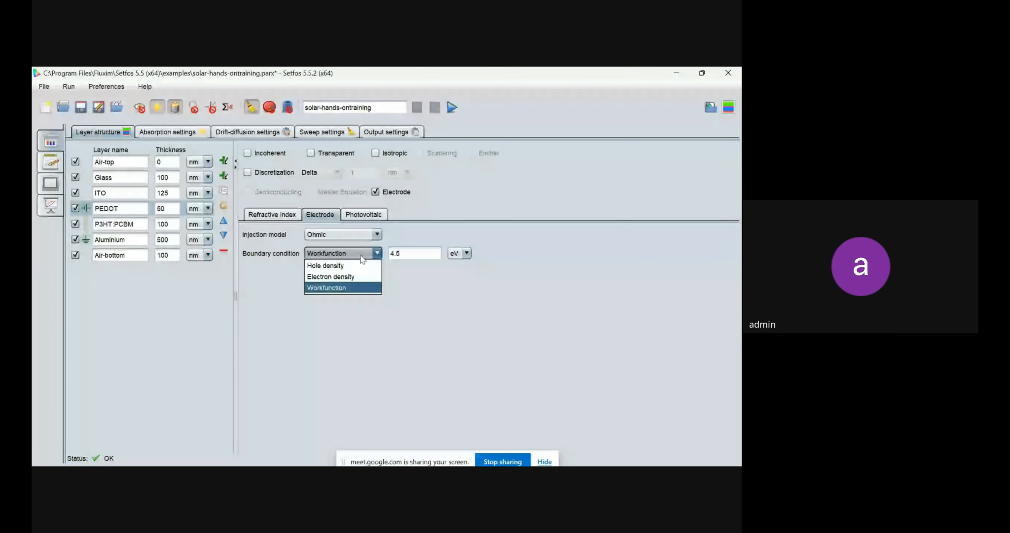
{"action": "left_click", "coordinate": [126, 209]}
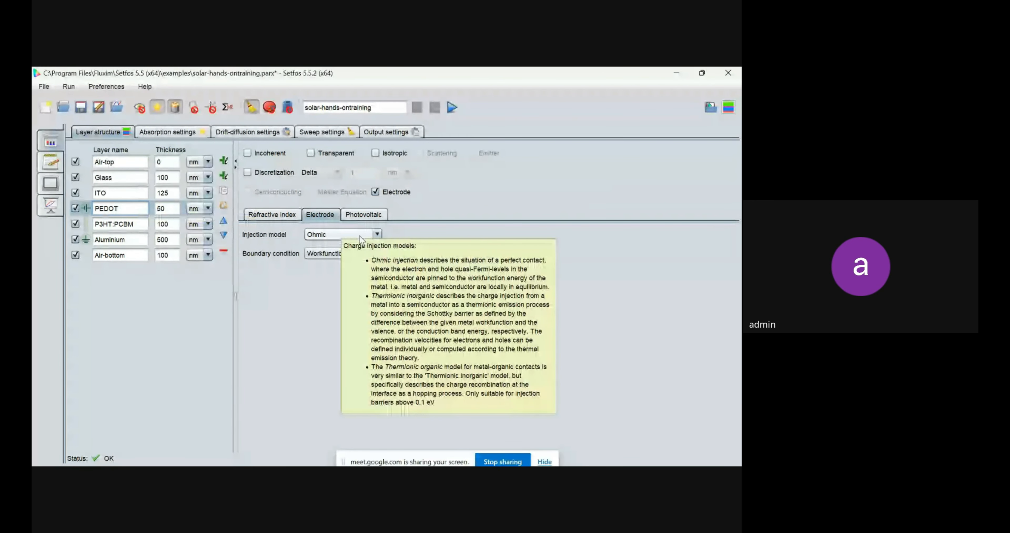
{"action": "left_click", "coordinate": [401, 254]}
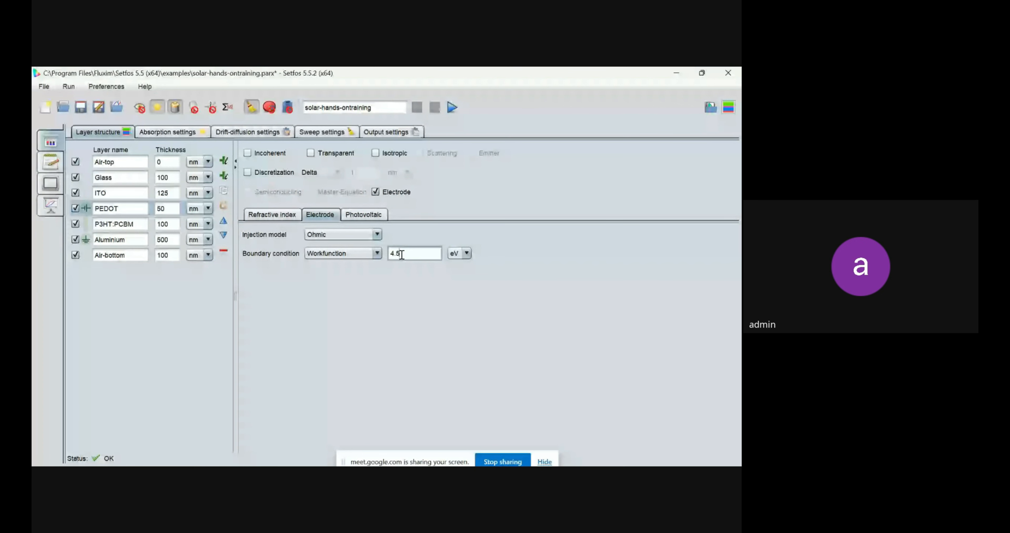
Set the default voltage of the electrical source in the drift-diffusion settings to 0 V.
{"action": "left_click", "coordinate": [243, 133]}
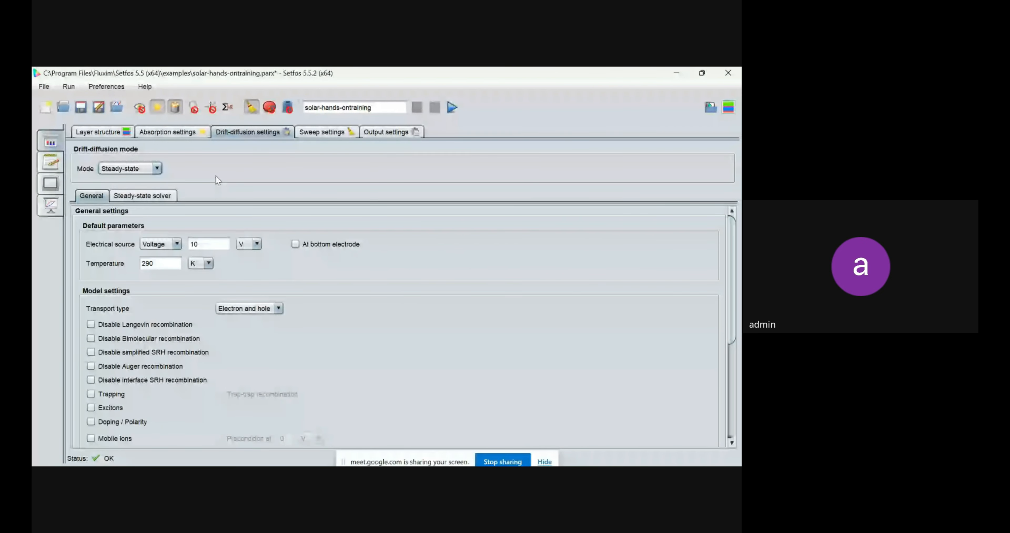
{"action": "left_click", "coordinate": [167, 128]}
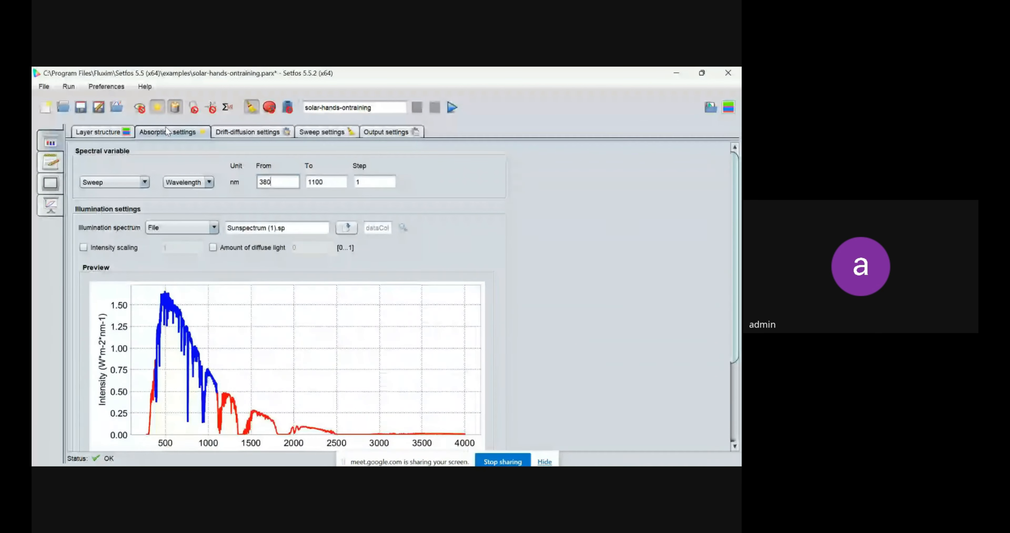
{"action": "left_click", "coordinate": [235, 132]}
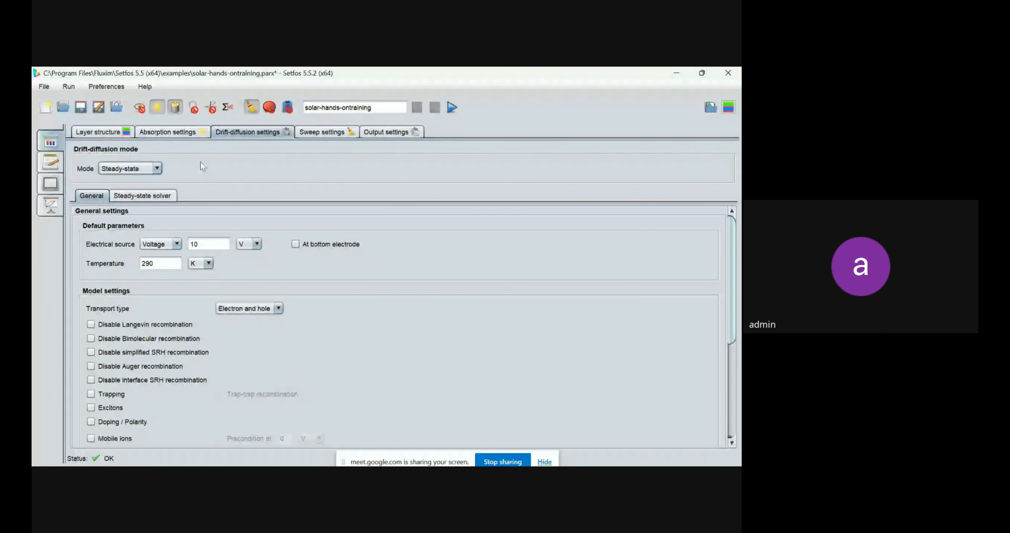
{"action": "left_click", "coordinate": [194, 244]}
{"action": "key", "text": "BackSpace"}
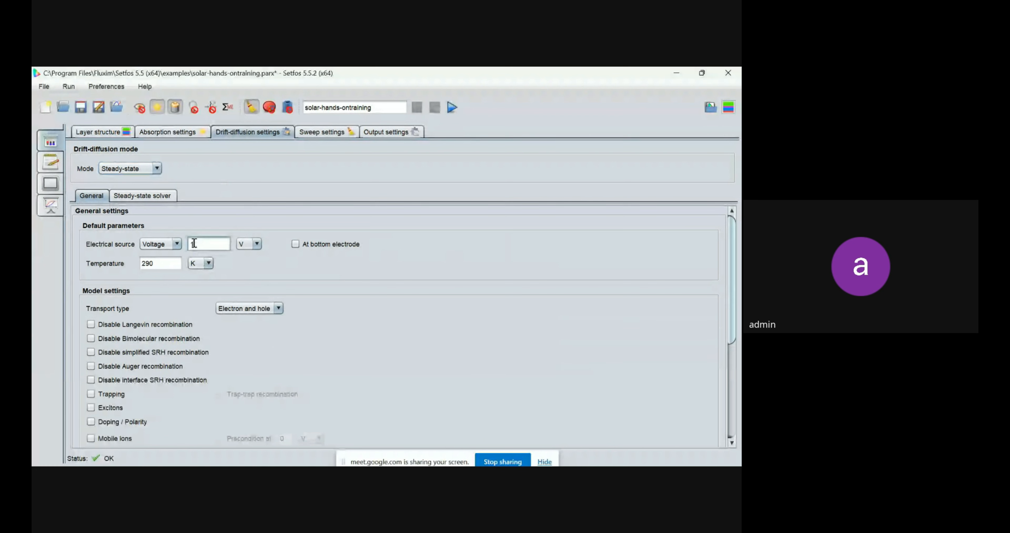
{"action": "key", "text": "BackSpace"}
{"action": "type", "text": "0"}
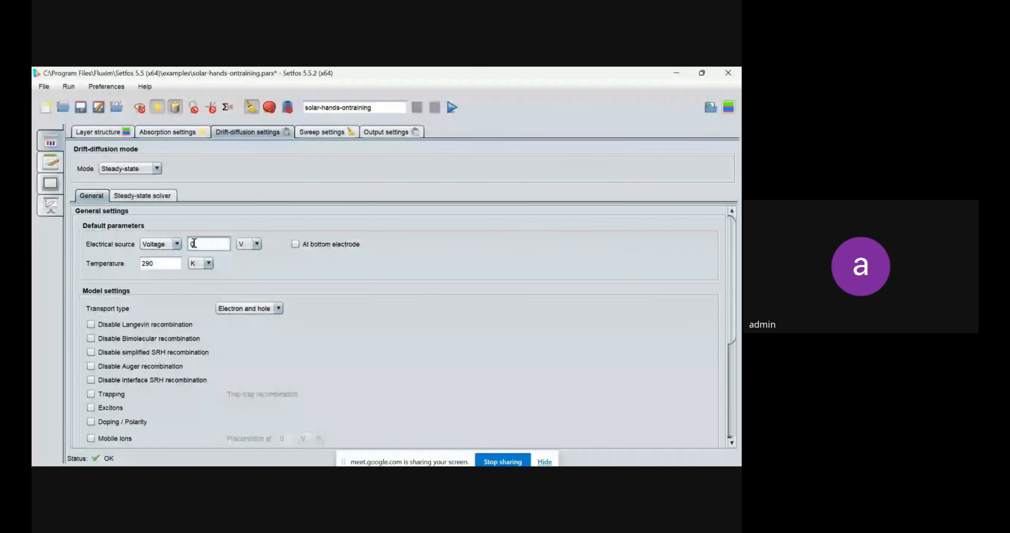
Add a sweep over the electrical Voltage parameter and disable the existing P3HT:PCBM thickness sweep.
{"action": "left_click", "coordinate": [320, 133]}
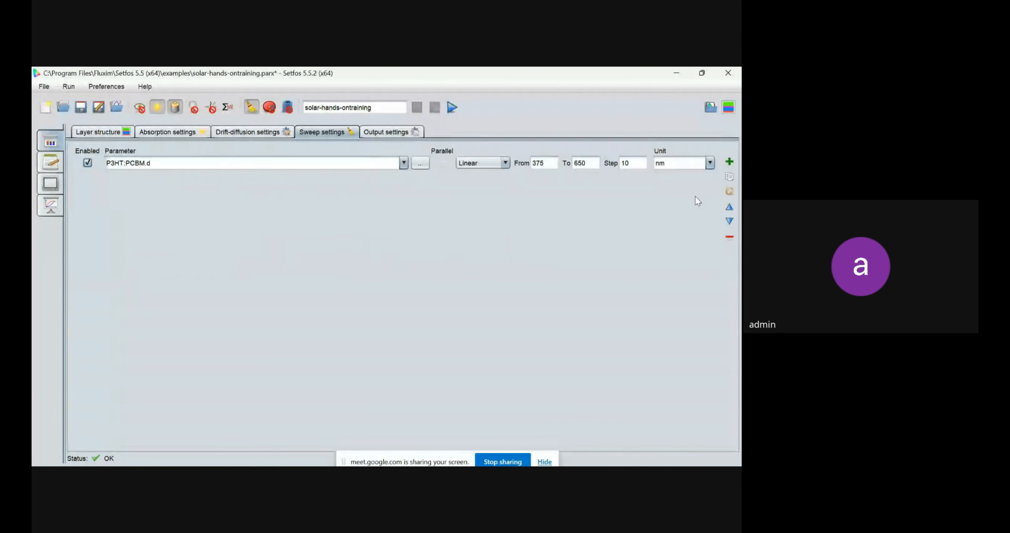
{"action": "left_click", "coordinate": [730, 160]}
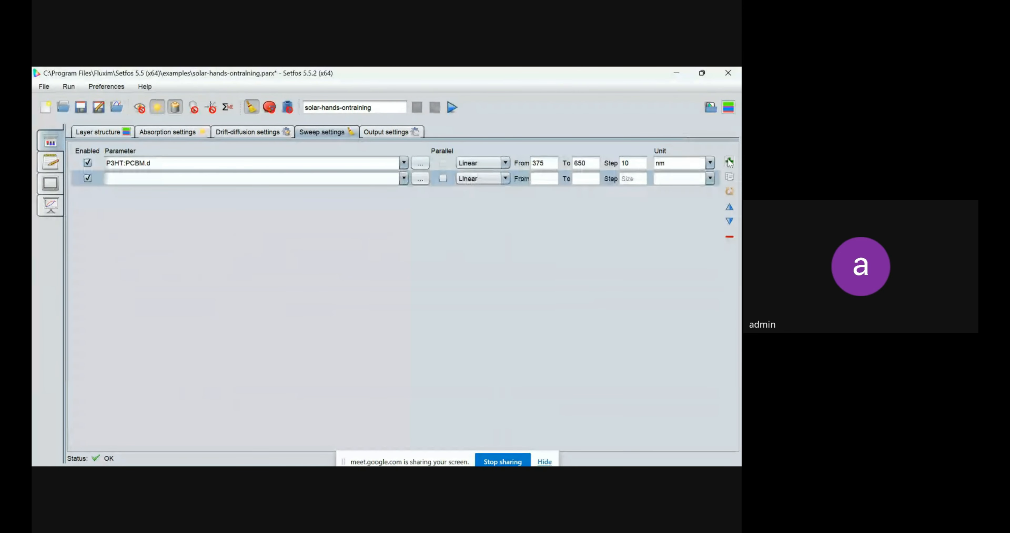
{"action": "left_click", "coordinate": [87, 163]}
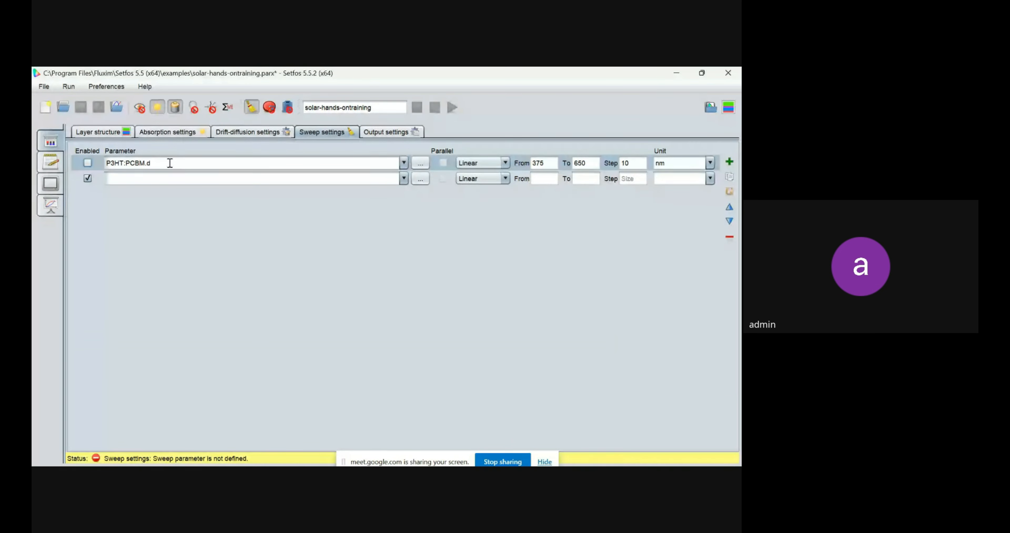
{"action": "left_click", "coordinate": [421, 179]}
{"action": "mouse_move", "coordinate": [442, 204]}
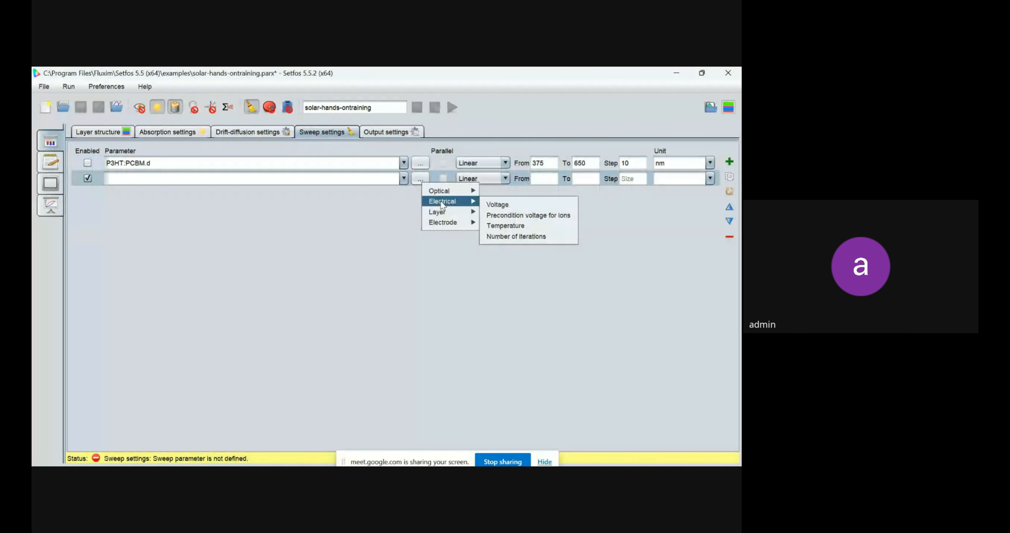
{"action": "left_click", "coordinate": [498, 206]}
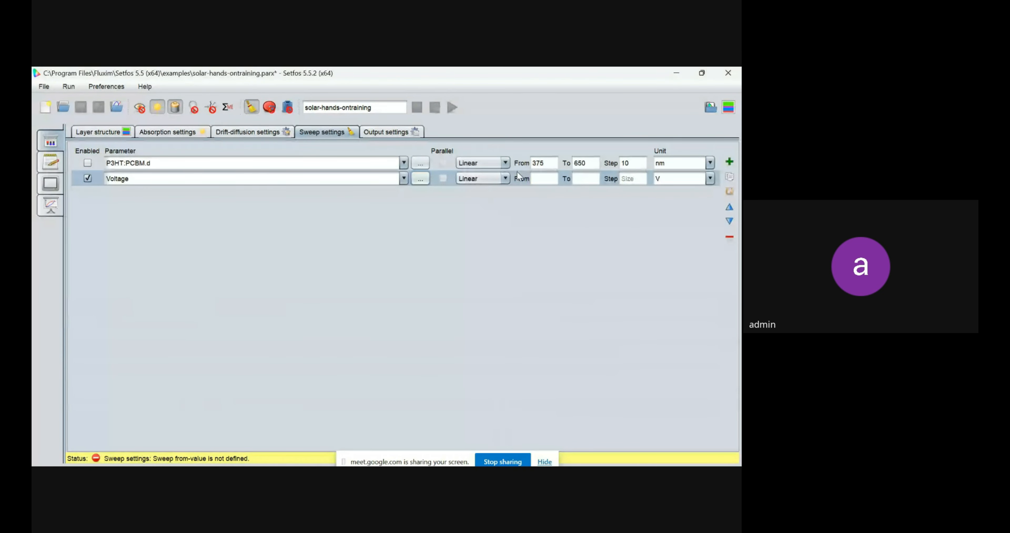
Define the linear voltage sweep from -1 to 1 V with a step of 0.1 V.
{"action": "left_click", "coordinate": [500, 163]}
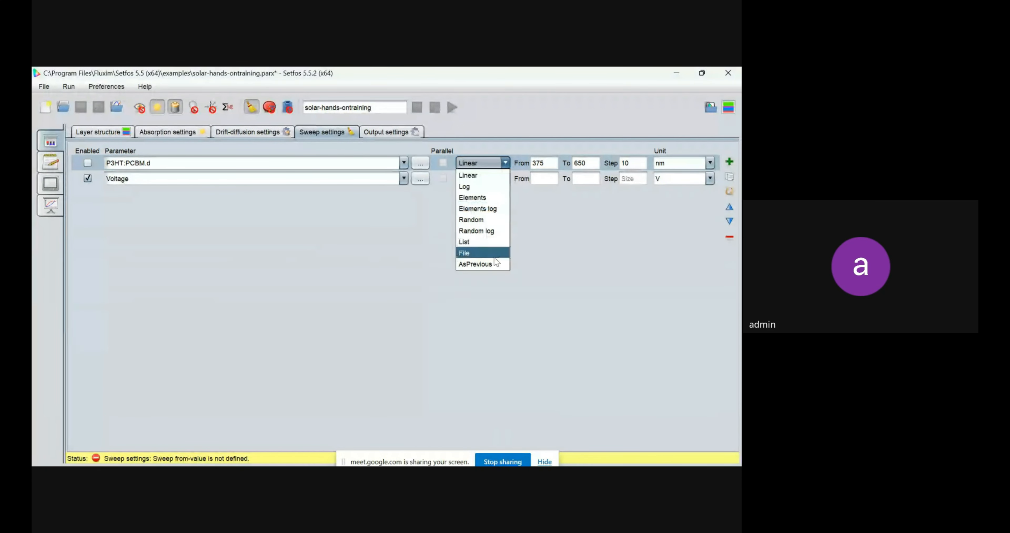
{"action": "left_click", "coordinate": [536, 231]}
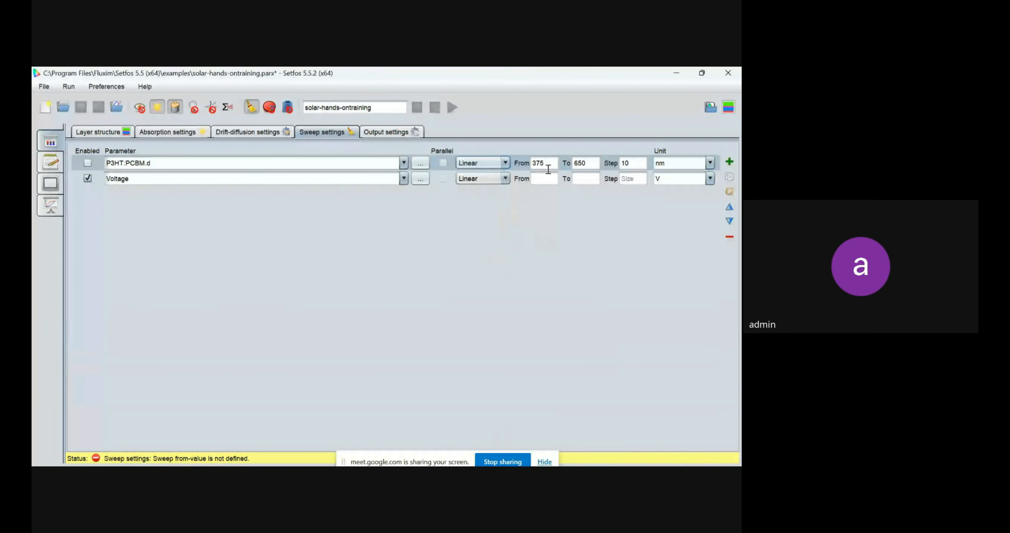
{"action": "left_click", "coordinate": [545, 179]}
{"action": "type", "text": "-1"}
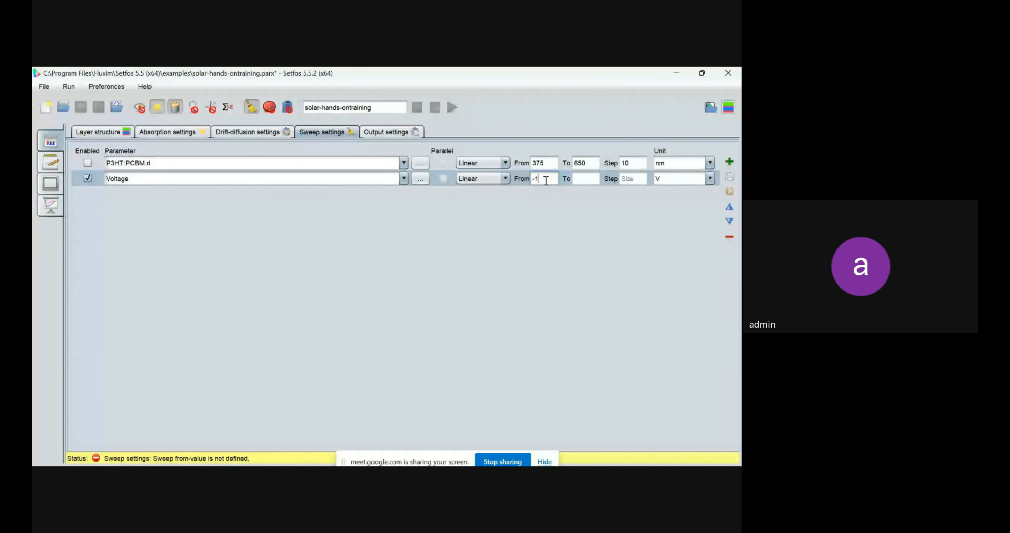
{"action": "left_click", "coordinate": [587, 180]}
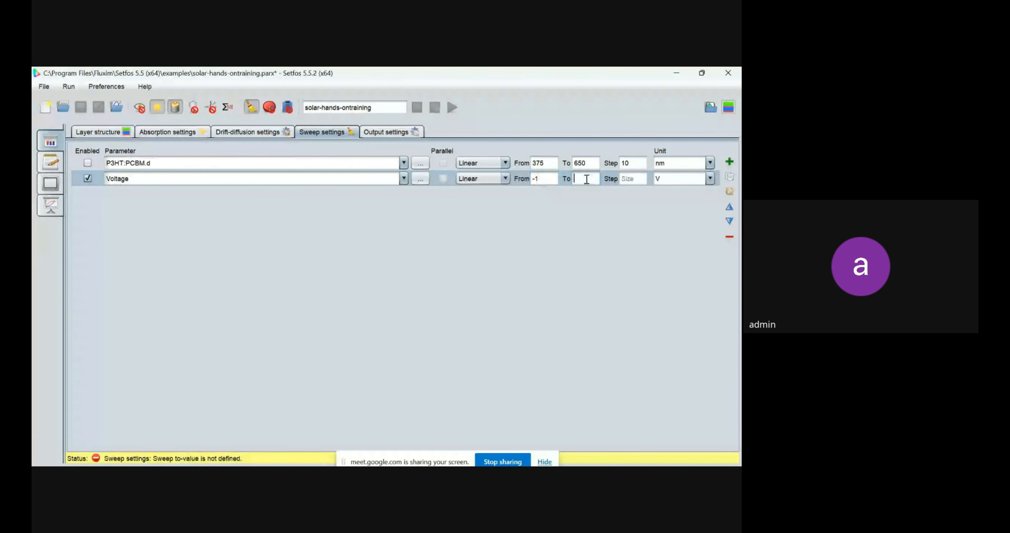
{"action": "type", "text": "1"}
{"action": "left_click", "coordinate": [625, 180]}
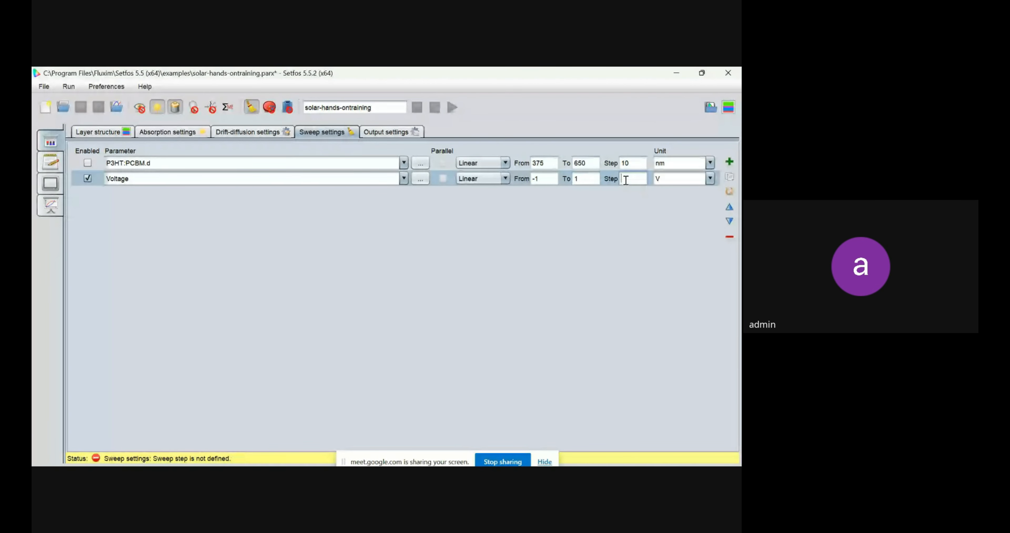
{"action": "type", "text": "0"}
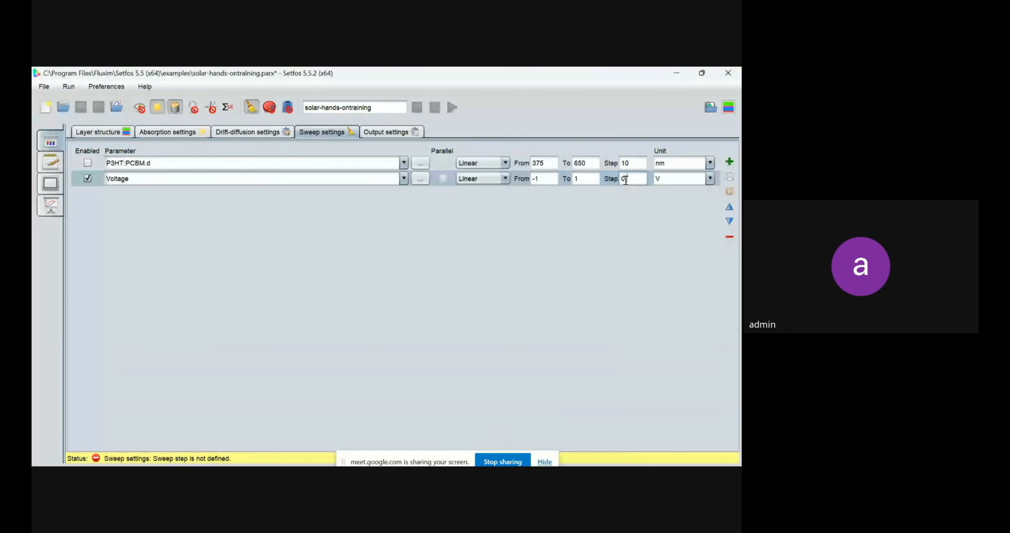
{"action": "type", "text": "."}
{"action": "type", "text": "1"}
{"action": "left_click", "coordinate": [543, 178]}
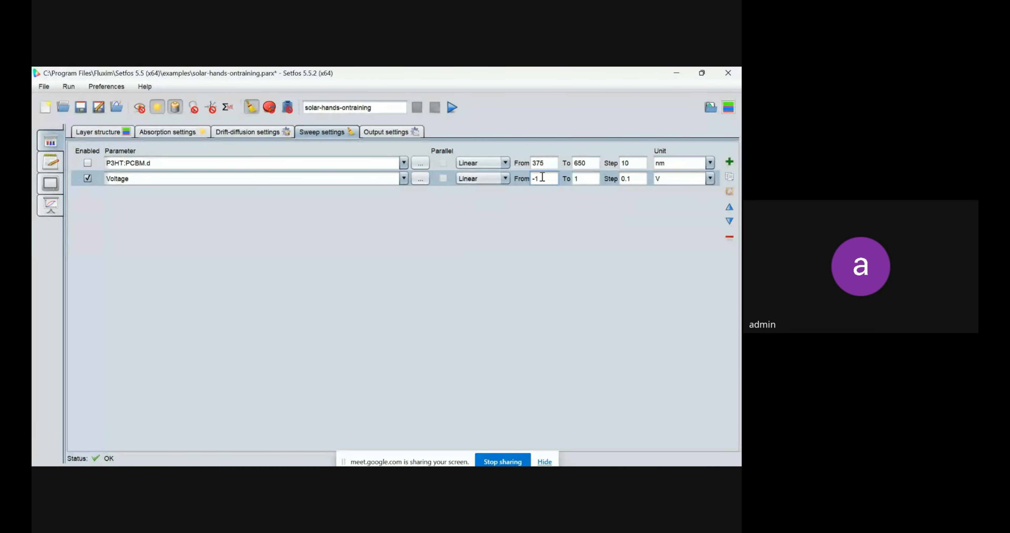
{"action": "left_click", "coordinate": [579, 179]}
Run the simulation and display the device current and power conversion efficiency curves over voltage.
{"action": "left_click", "coordinate": [454, 104]}
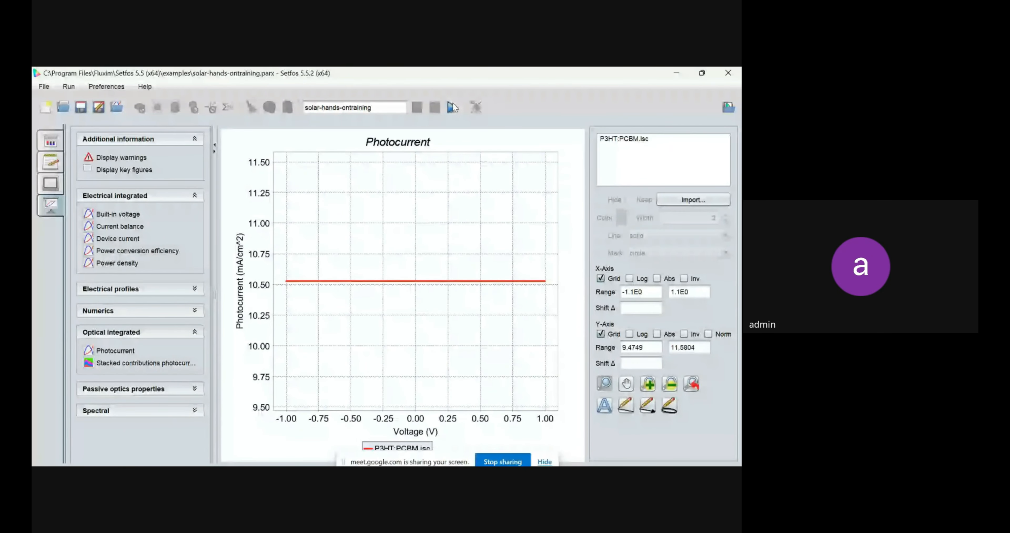
{"action": "left_click", "coordinate": [118, 238]}
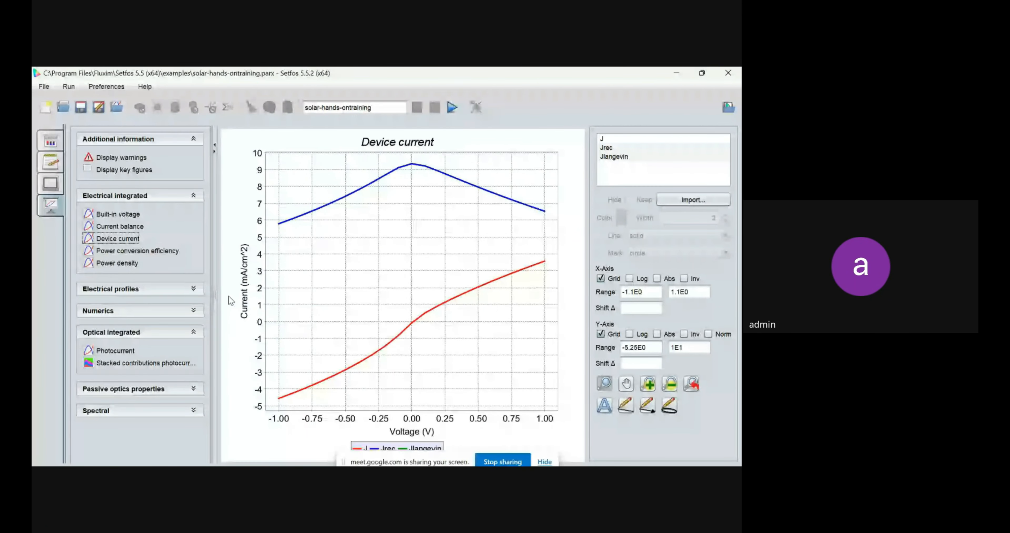
{"action": "left_click", "coordinate": [146, 252]}
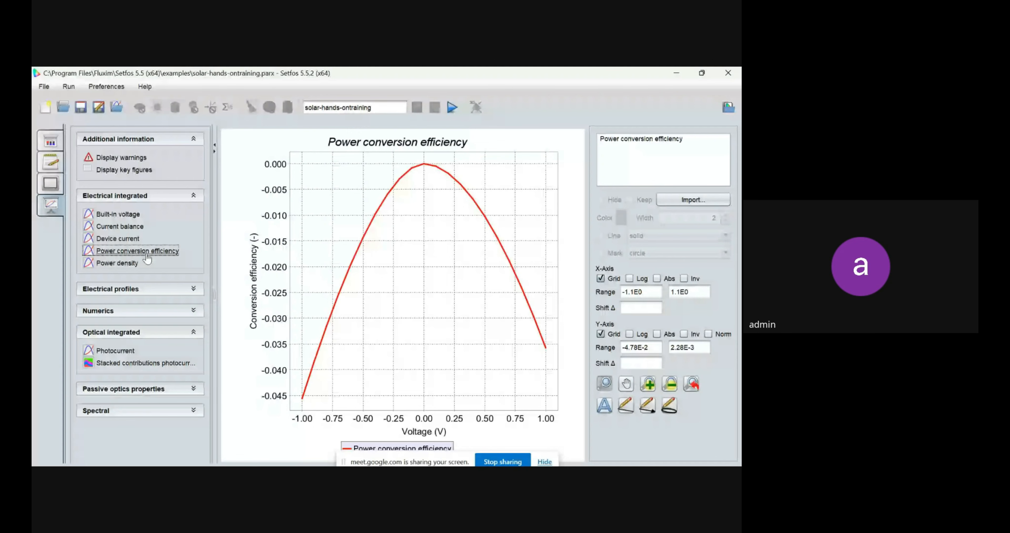
Show the band diagram among the electrical profiles and move its voltage from -1 V to 0 V.
{"action": "left_click", "coordinate": [118, 289]}
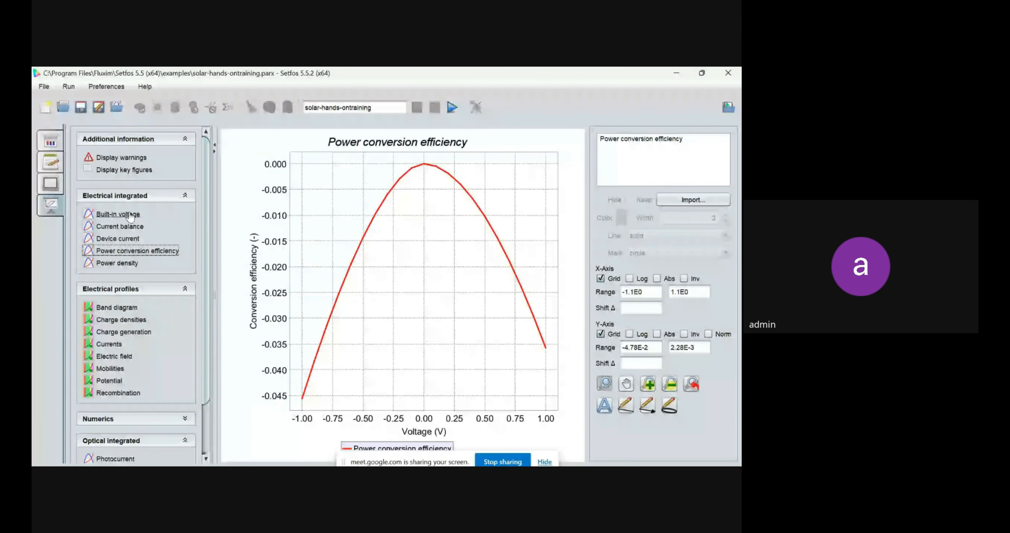
{"action": "left_click", "coordinate": [116, 308]}
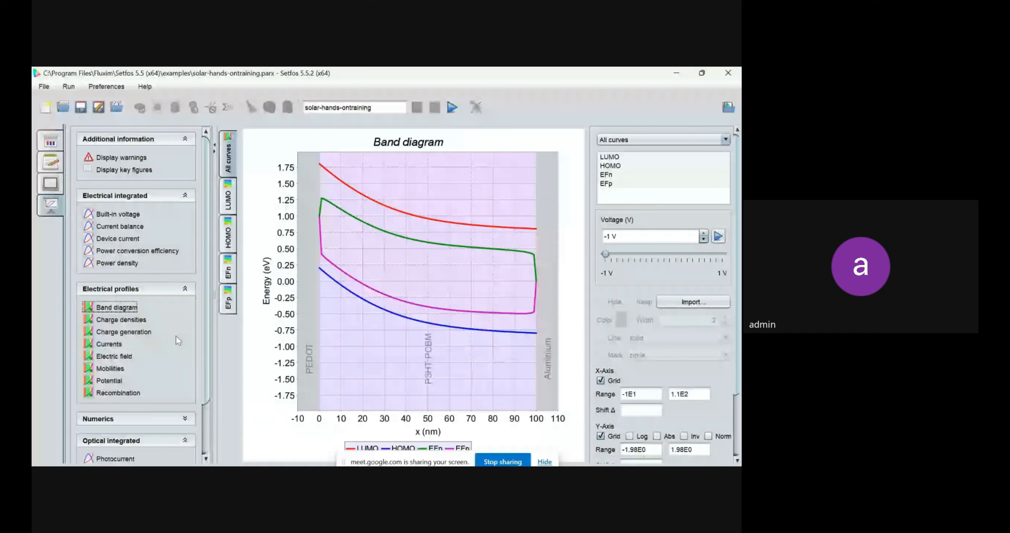
{"action": "left_click", "coordinate": [606, 254]}
{"action": "left_click_drag", "start_coordinate": [608, 251], "coordinate": [664, 253]}
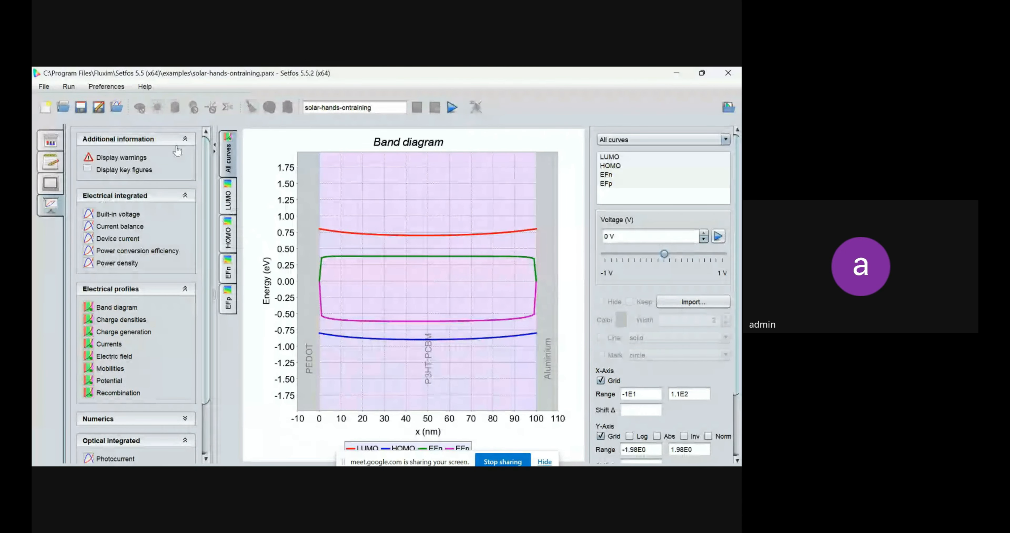
Display the electrical IV key figures and highlight the values from open-circuit voltage through maximum power density.
{"action": "left_click", "coordinate": [125, 170]}
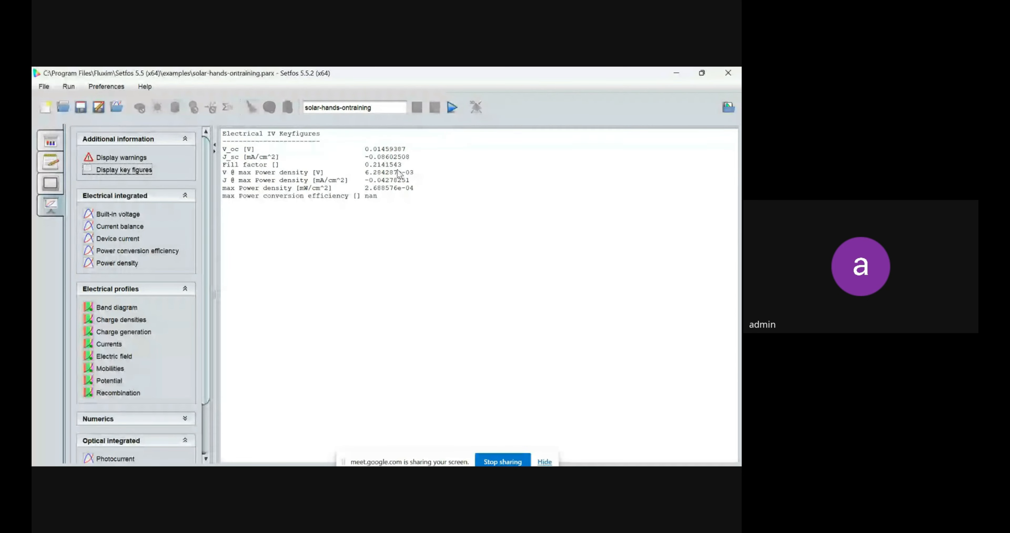
{"action": "left_click_drag", "start_coordinate": [402, 165], "coordinate": [225, 151]}
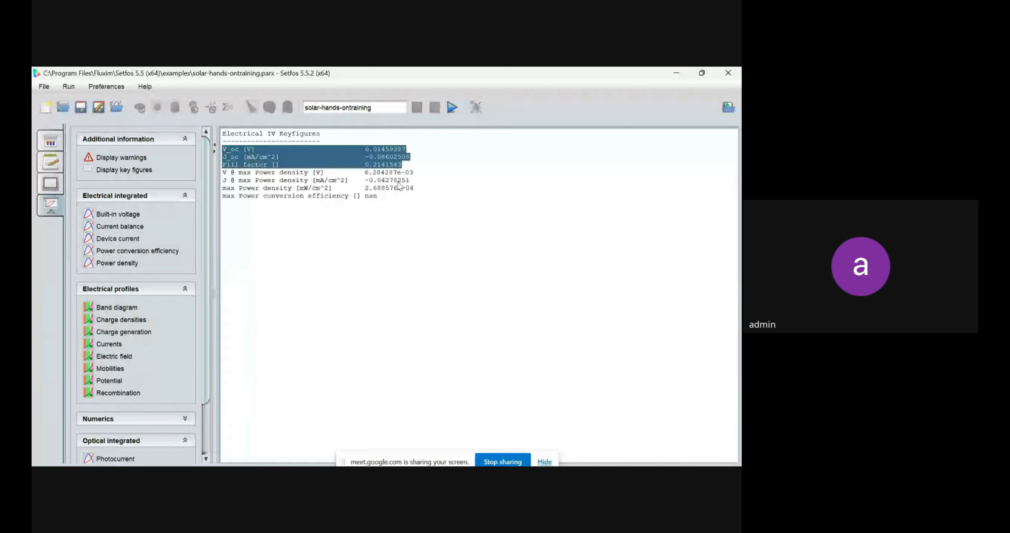
{"action": "left_click_drag", "start_coordinate": [432, 190], "coordinate": [225, 142]}
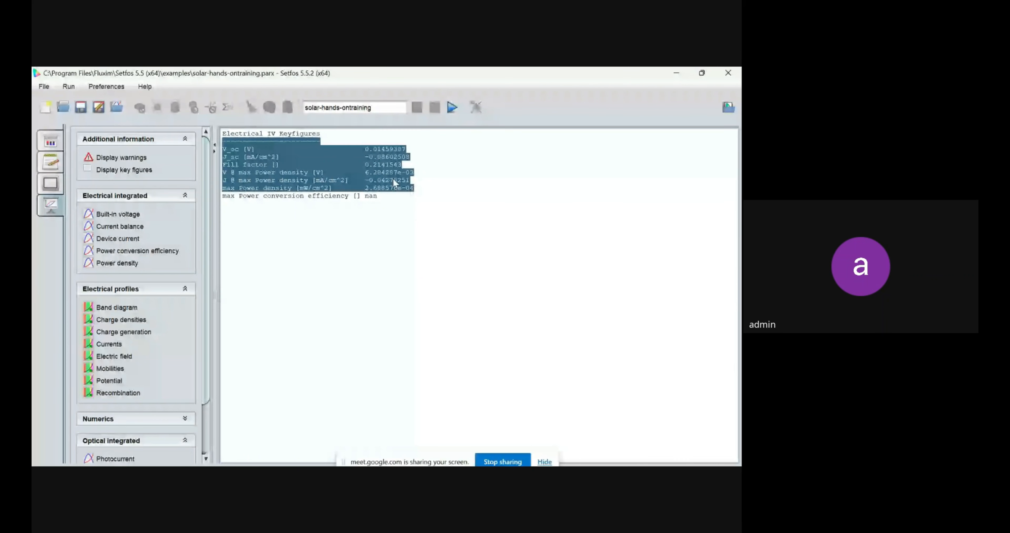
Browse the examples folder, open the PerovskitePV-InterfaceRecombSweep-iv example and show its layer structure.
{"action": "left_click", "coordinate": [49, 142]}
{"action": "left_click", "coordinate": [103, 132]}
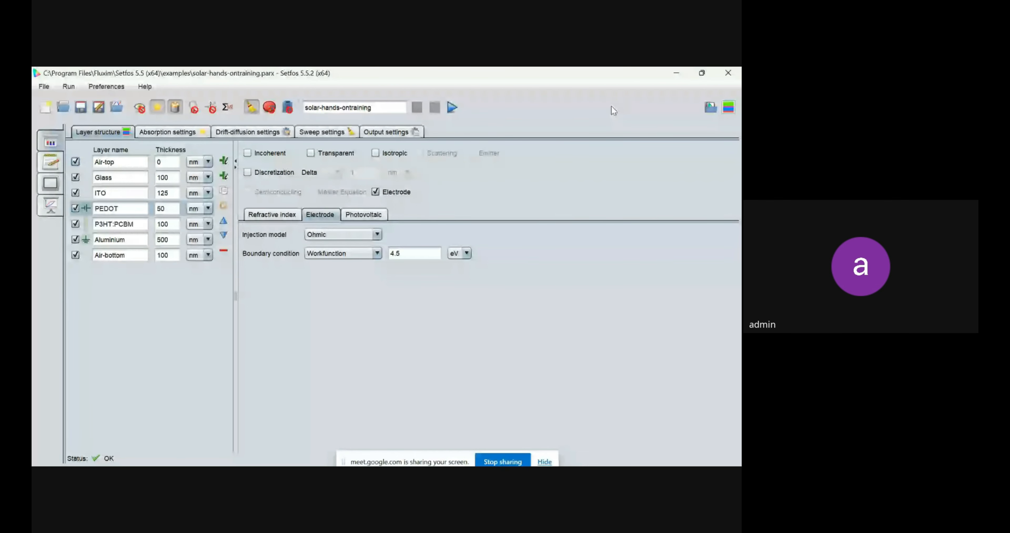
{"action": "left_click", "coordinate": [716, 112]}
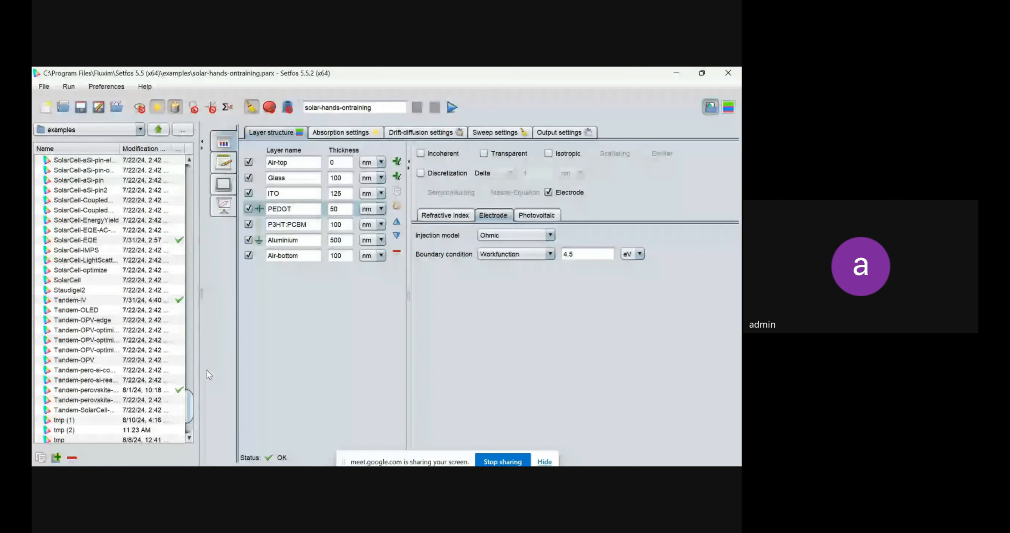
{"action": "left_click_drag", "start_coordinate": [189, 407], "coordinate": [199, 355]}
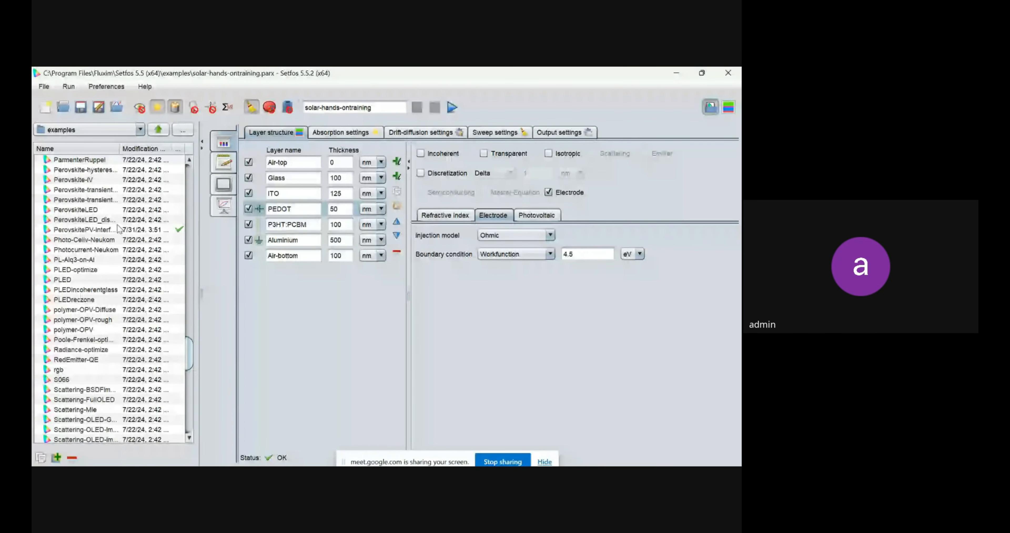
{"action": "left_click", "coordinate": [102, 220]}
{"action": "left_click", "coordinate": [101, 237]}
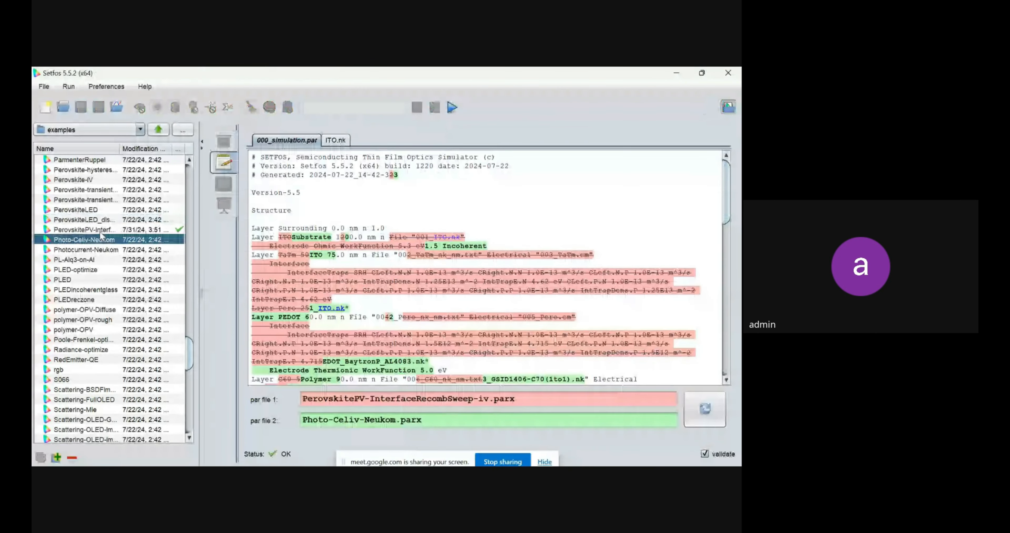
{"action": "left_click", "coordinate": [100, 231]}
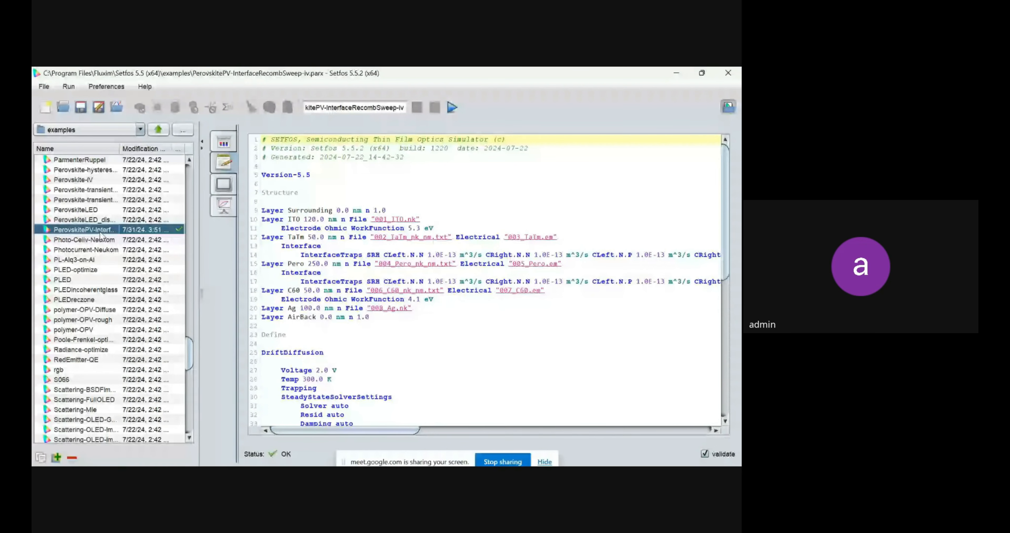
{"action": "left_click", "coordinate": [230, 140]}
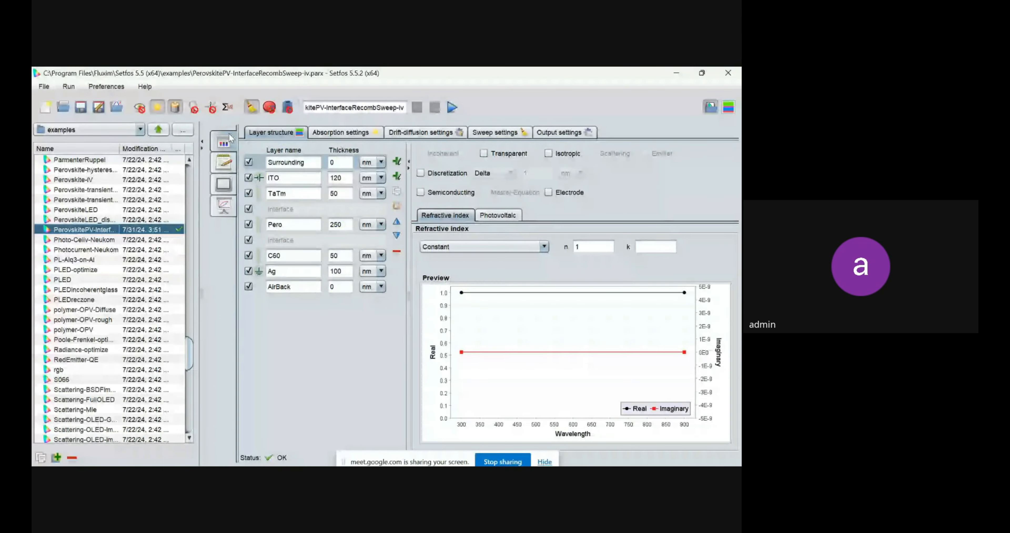
Open the Perovskite-IV example from the examples folder and hide the file browser.
{"action": "scroll", "coordinate": [188, 348], "scroll_direction": "up", "scroll_amount": 1}
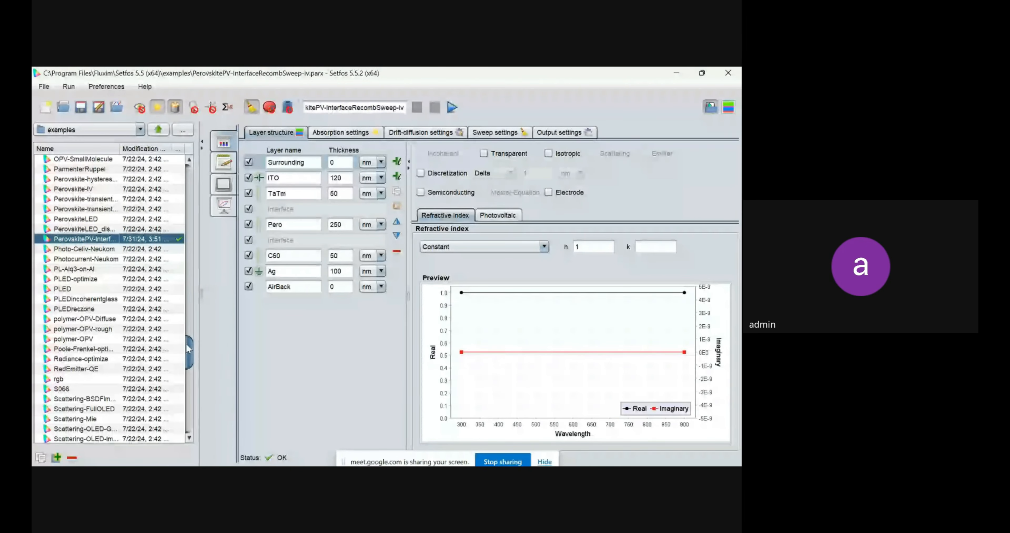
{"action": "scroll", "coordinate": [188, 348], "scroll_direction": "up", "scroll_amount": 3}
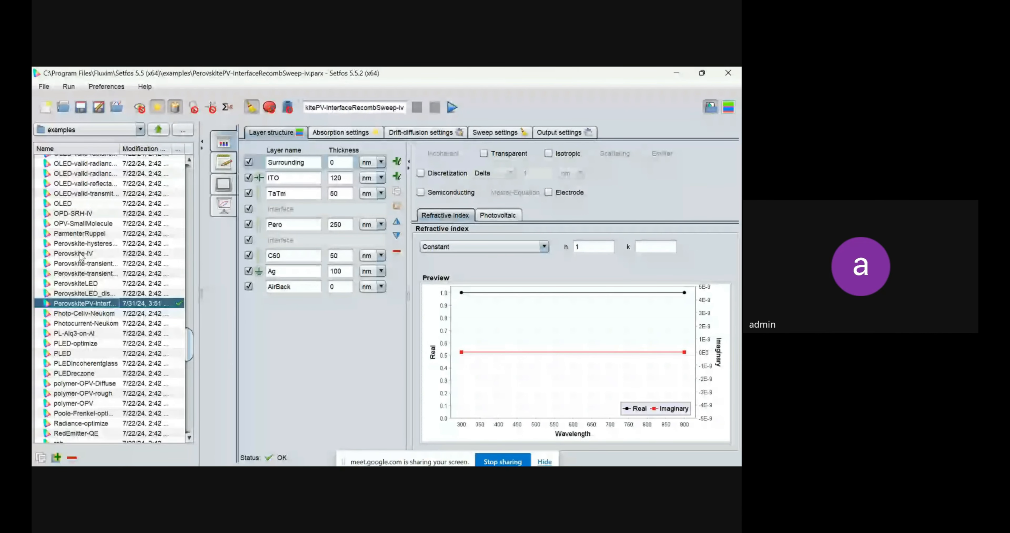
{"action": "left_click", "coordinate": [79, 253]}
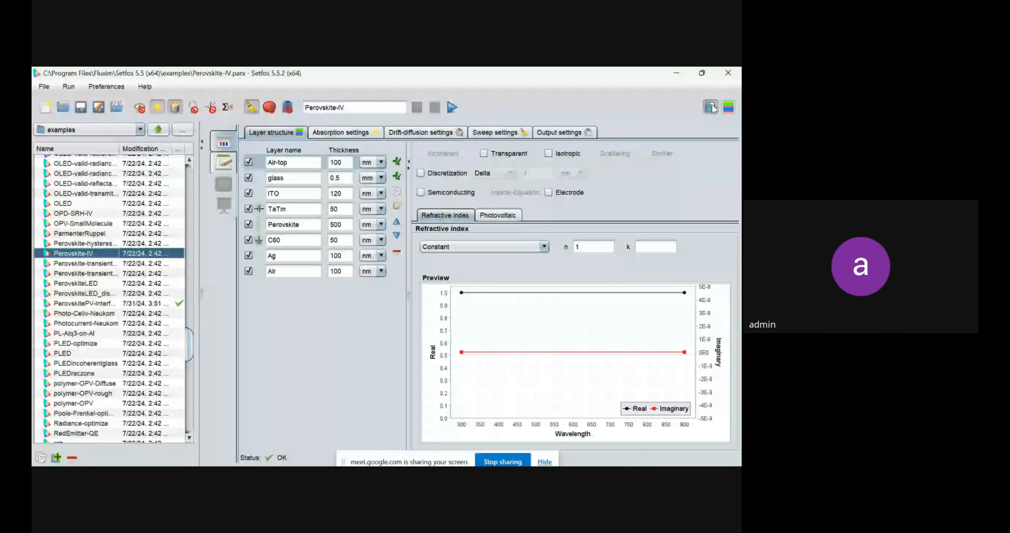
{"action": "left_click", "coordinate": [711, 107]}
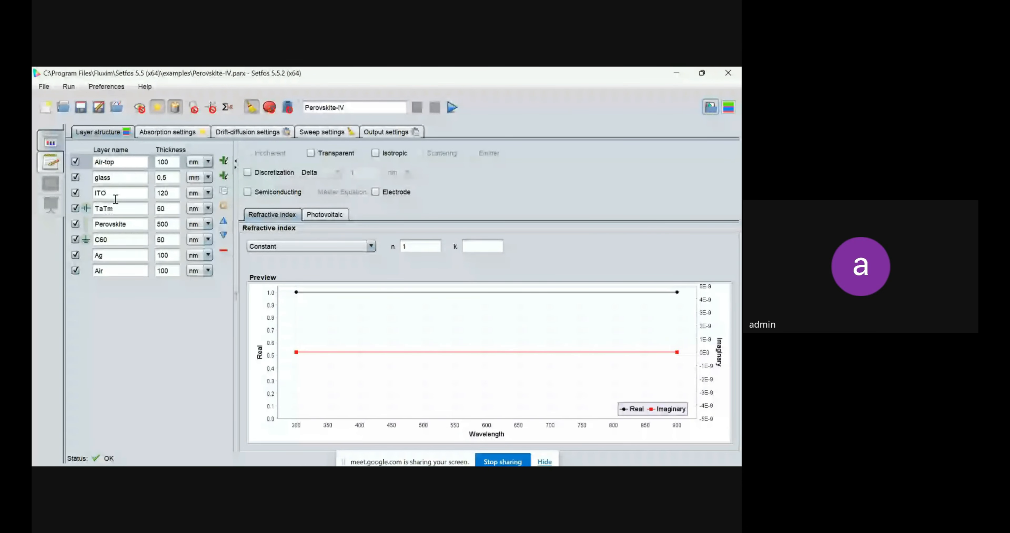
Review the glass, ITO, TaTm, Perovskite, C60 and Ag layer settings, and display the layer structure and energy level diagrams.
{"action": "left_click", "coordinate": [113, 192]}
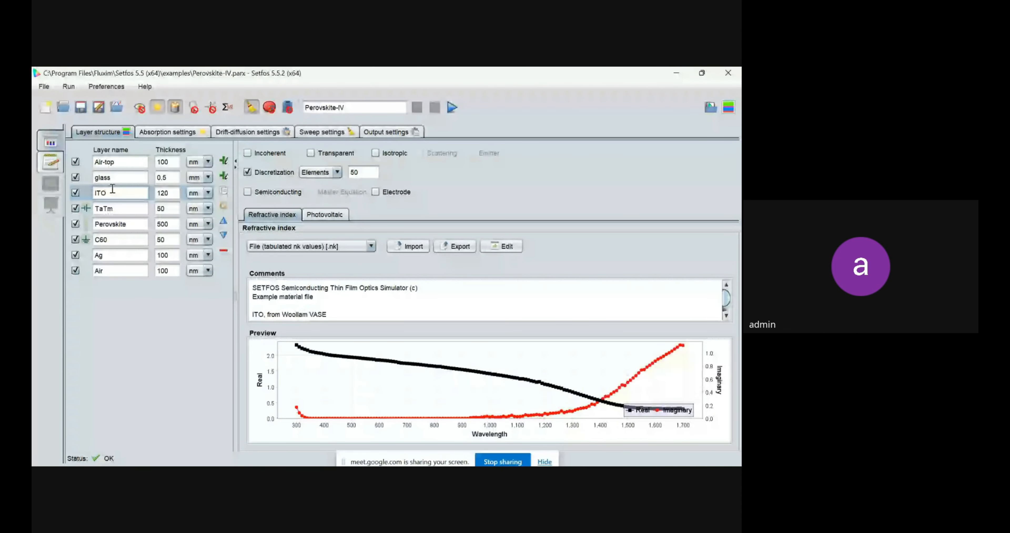
{"action": "left_click", "coordinate": [111, 178]}
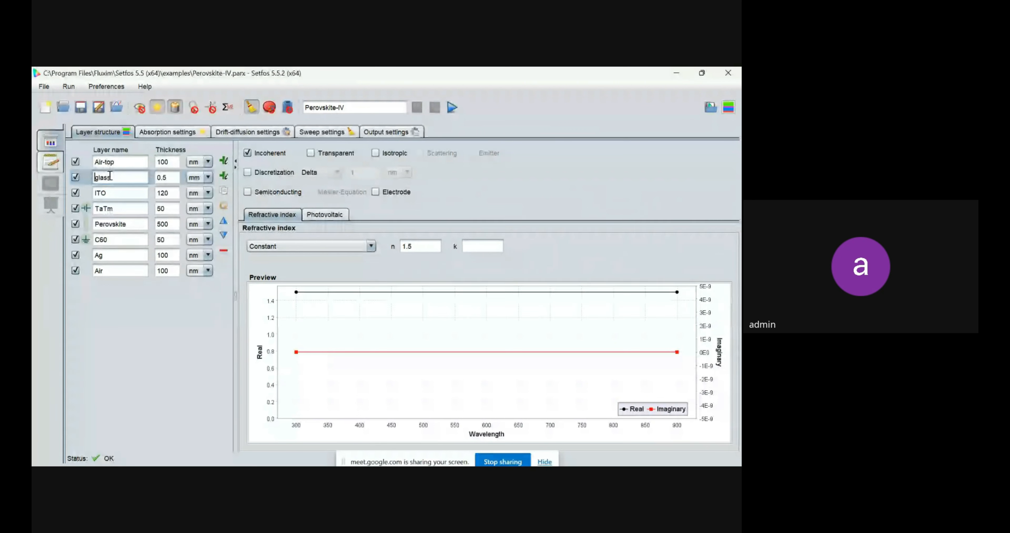
{"action": "left_click", "coordinate": [165, 179]}
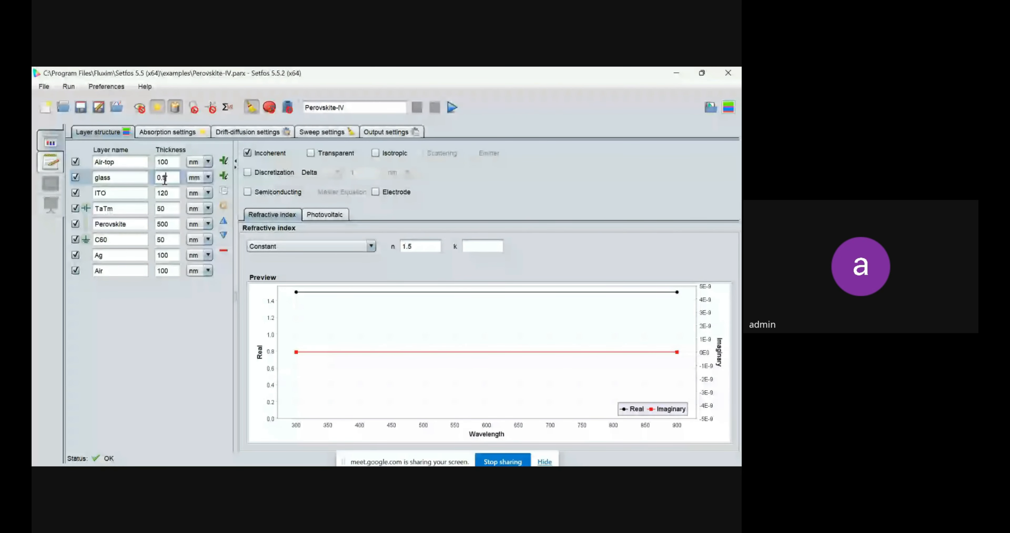
{"action": "left_click", "coordinate": [122, 192]}
{"action": "left_click", "coordinate": [123, 209]}
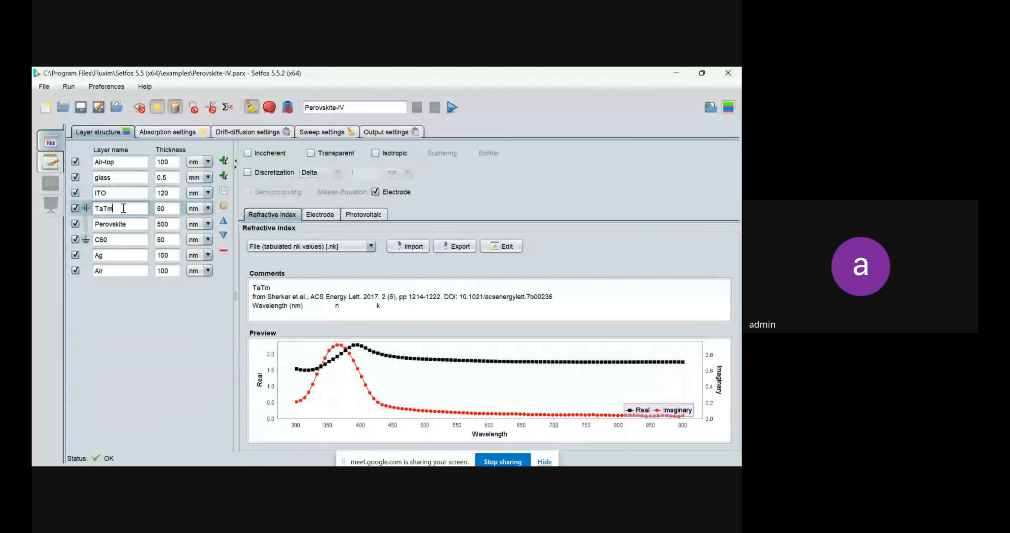
{"action": "left_click", "coordinate": [138, 225]}
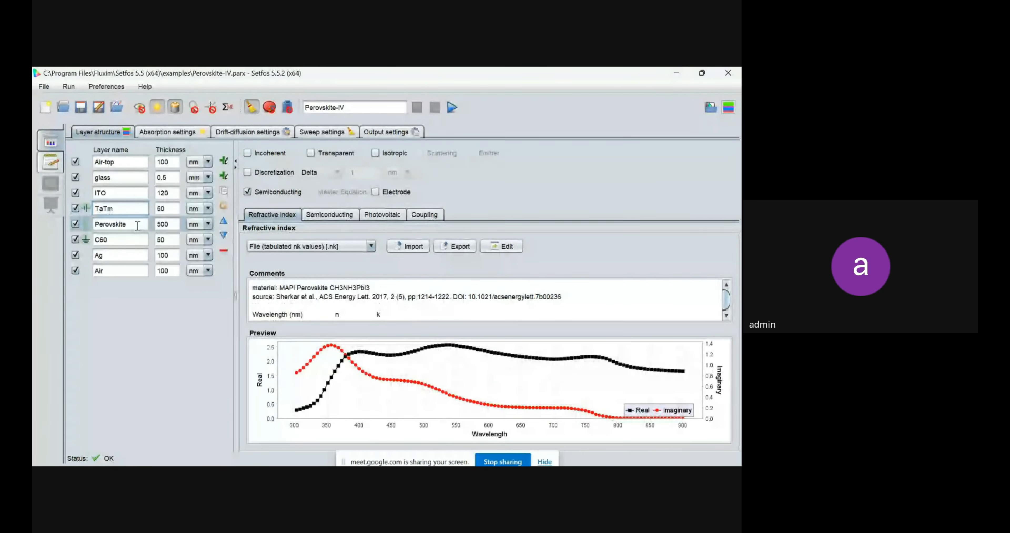
{"action": "left_click", "coordinate": [117, 238]}
{"action": "left_click", "coordinate": [105, 255]}
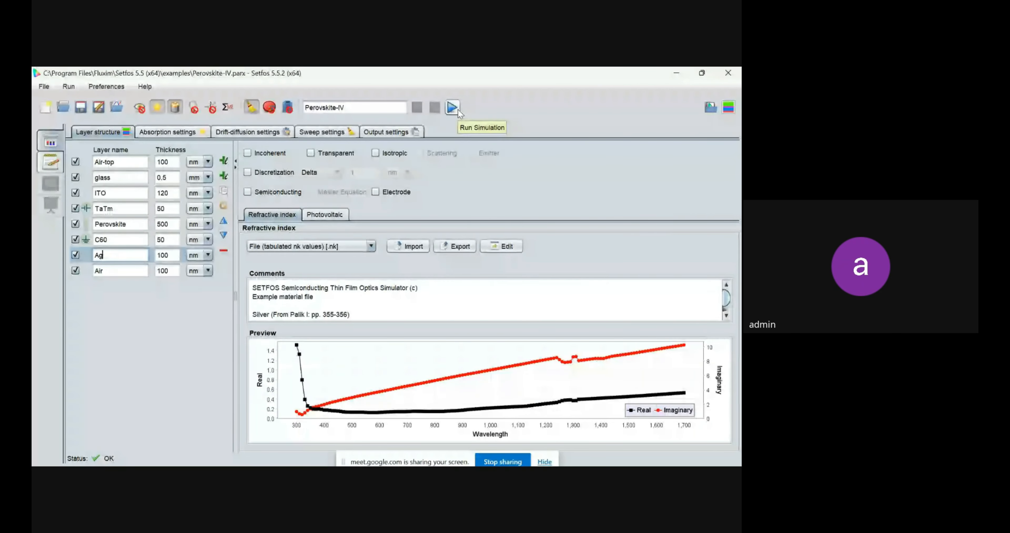
{"action": "left_click", "coordinate": [726, 111]}
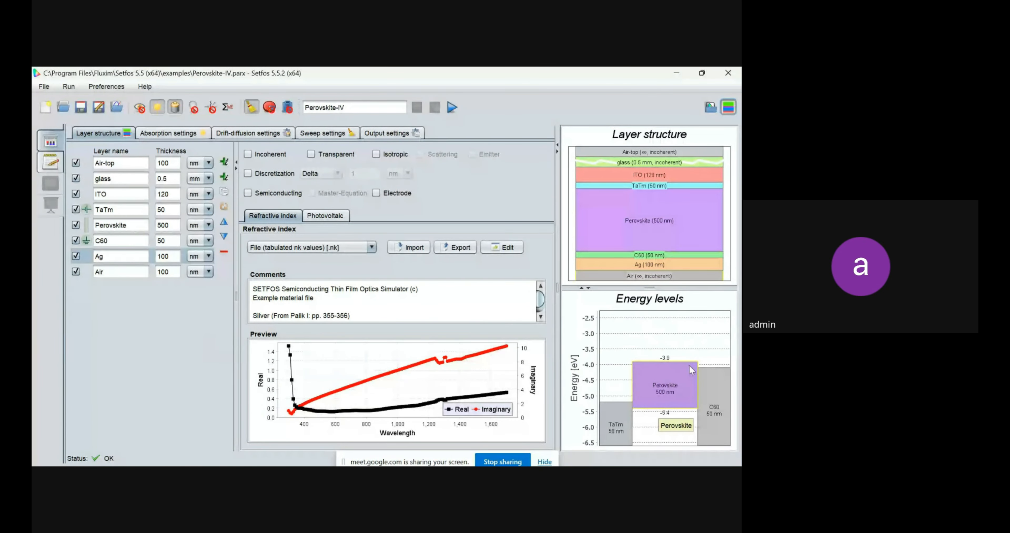
Run the Perovskite-IV simulation and examine the device current curve, zooming in on its steep rise and restoring the full range.
{"action": "left_click", "coordinate": [454, 107]}
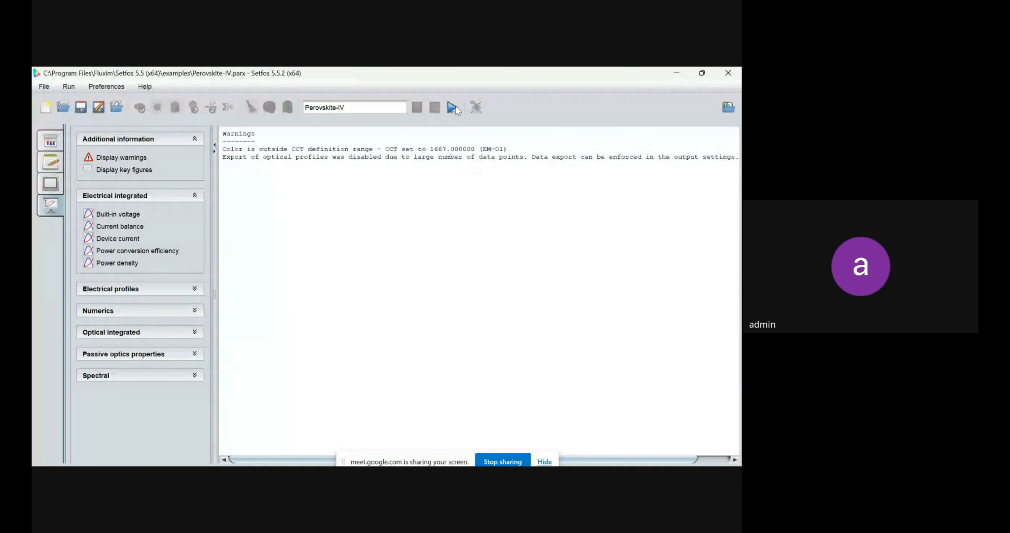
{"action": "left_click", "coordinate": [106, 239]}
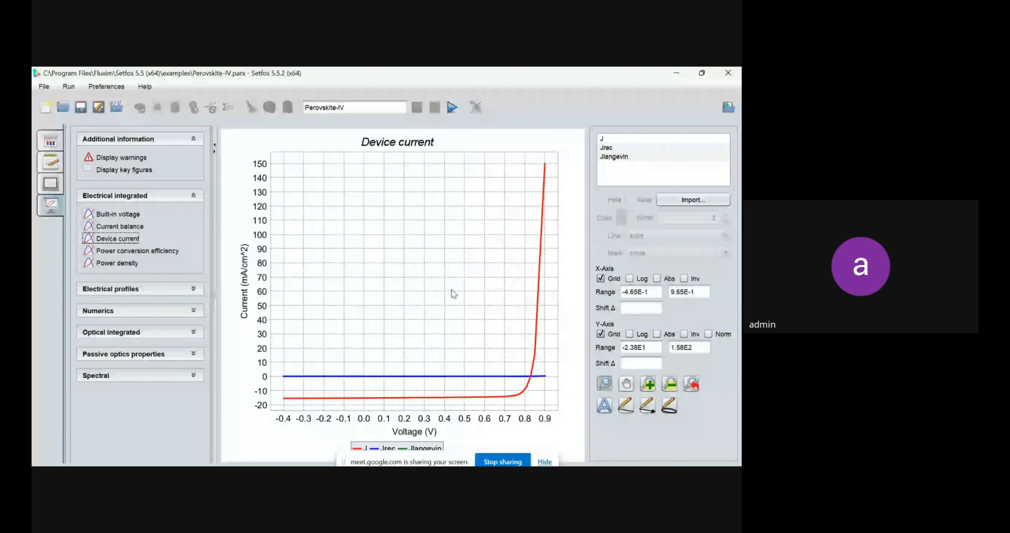
{"action": "left_click_drag", "start_coordinate": [452, 289], "coordinate": [559, 411]}
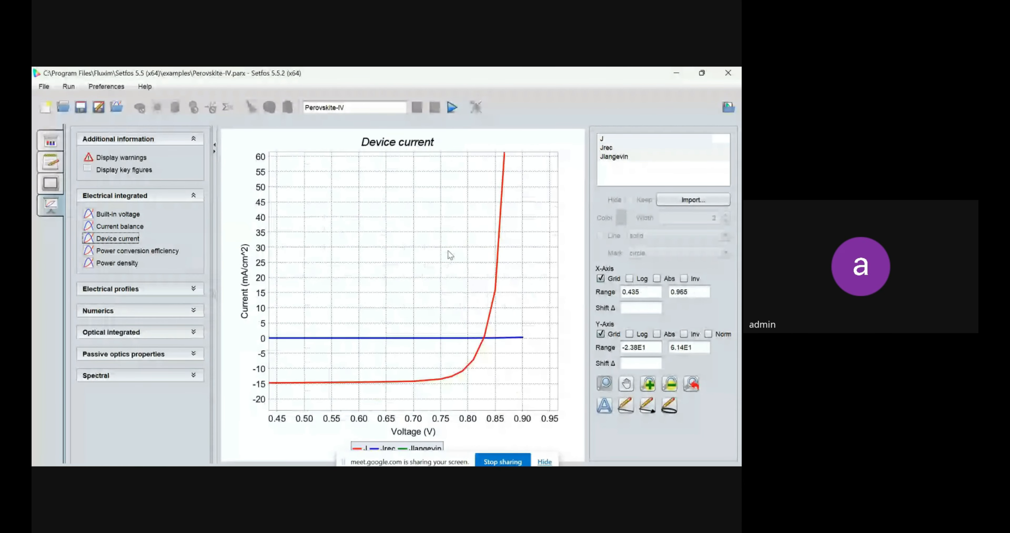
{"action": "left_click", "coordinate": [691, 384]}
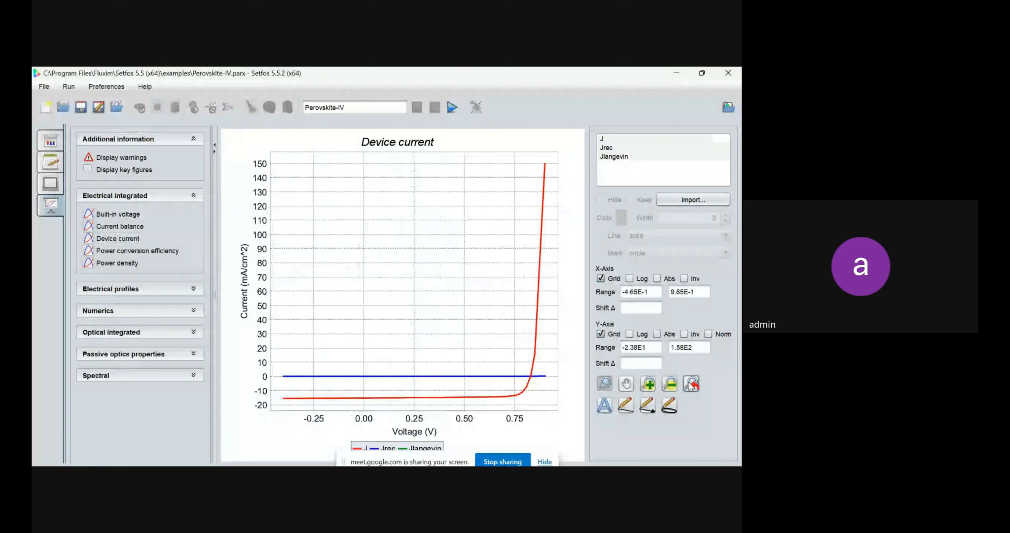
Start saving the device current plot as a Portable Network Graphics (.png) image at the standard 800 x 600 size.
{"action": "right_click", "coordinate": [363, 210]}
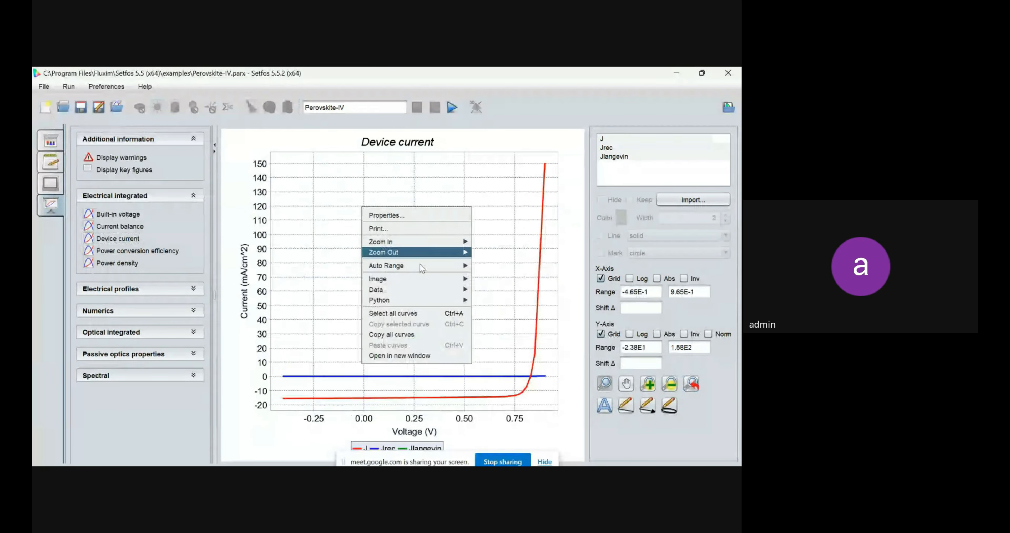
{"action": "mouse_move", "coordinate": [449, 281]}
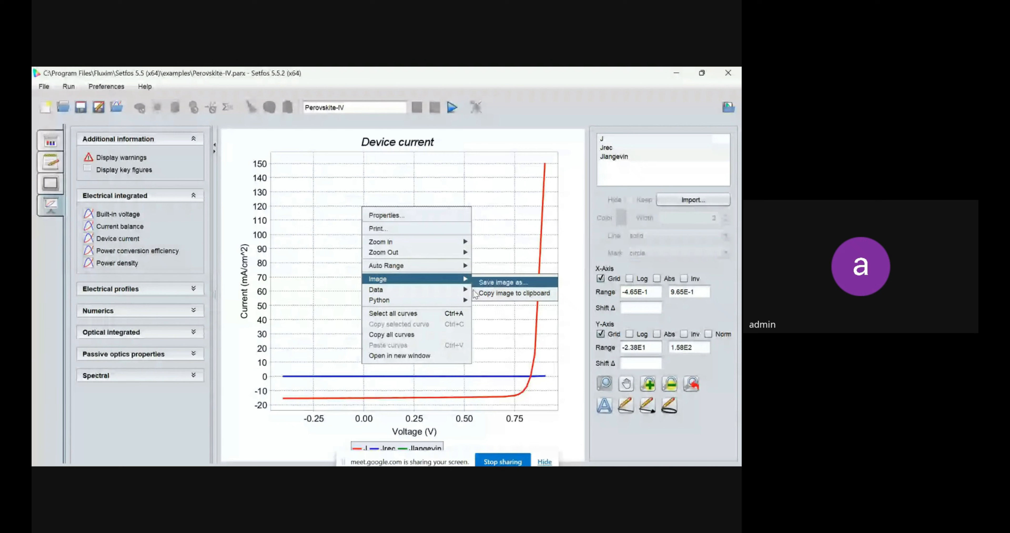
{"action": "mouse_move", "coordinate": [463, 297]}
{"action": "left_click", "coordinate": [496, 282]}
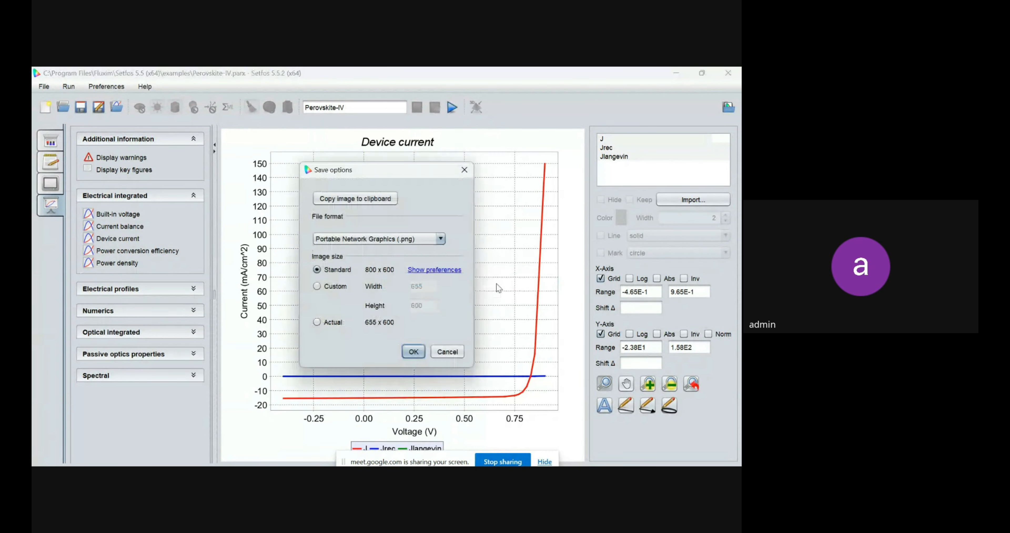
{"action": "left_click", "coordinate": [439, 238]}
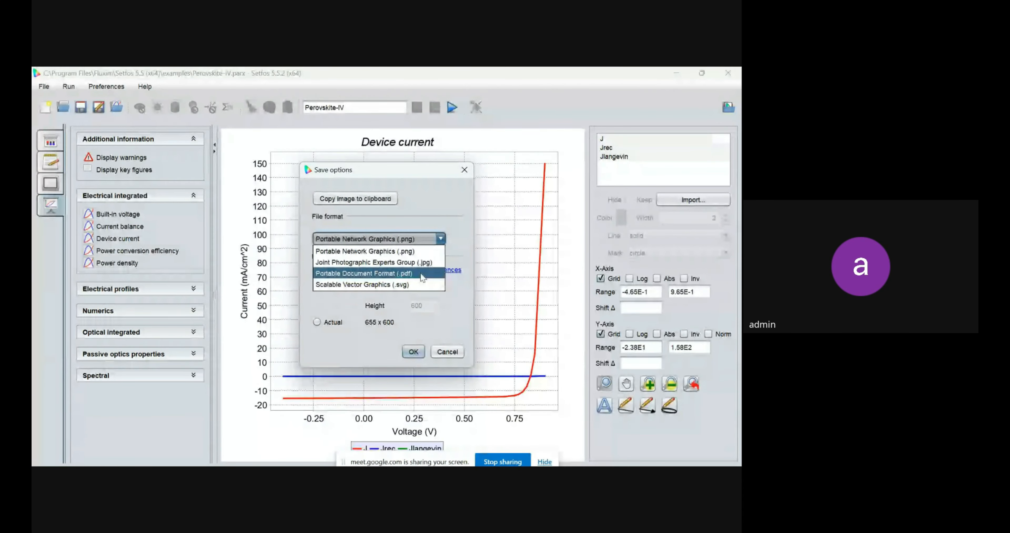
{"action": "left_click", "coordinate": [400, 251]}
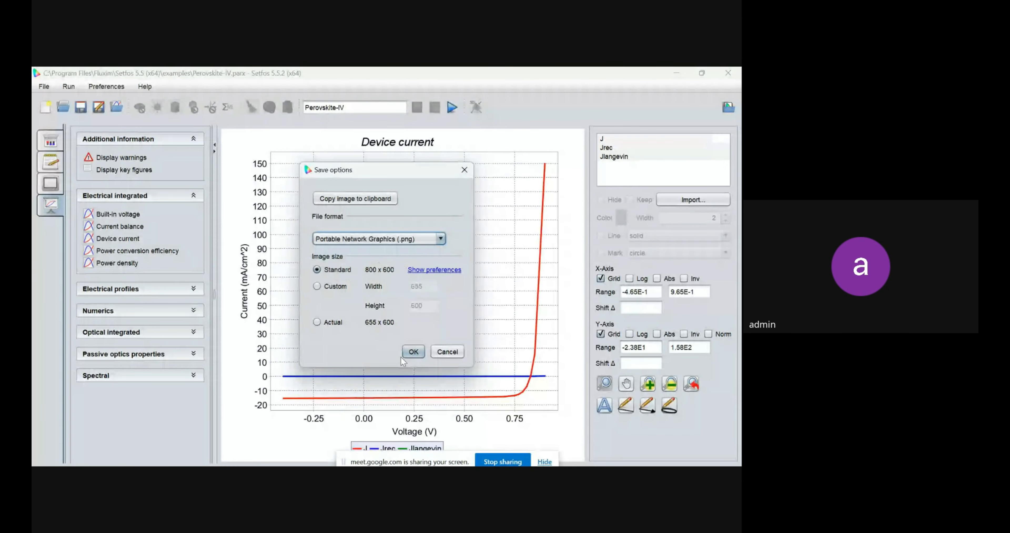
{"action": "left_click", "coordinate": [414, 352]}
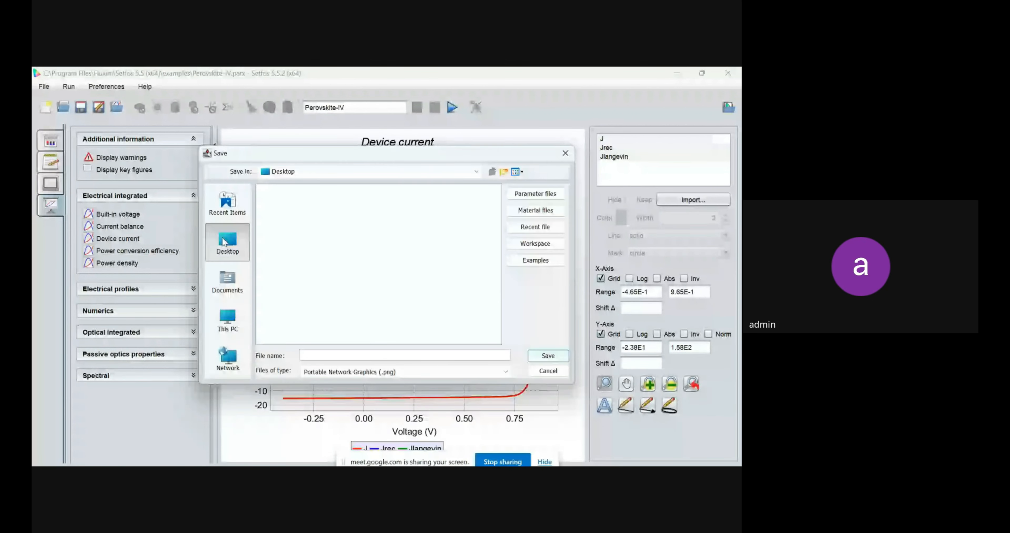
Save the plot image on the Desktop under the file name IV-Data.
{"action": "left_click", "coordinate": [315, 355]}
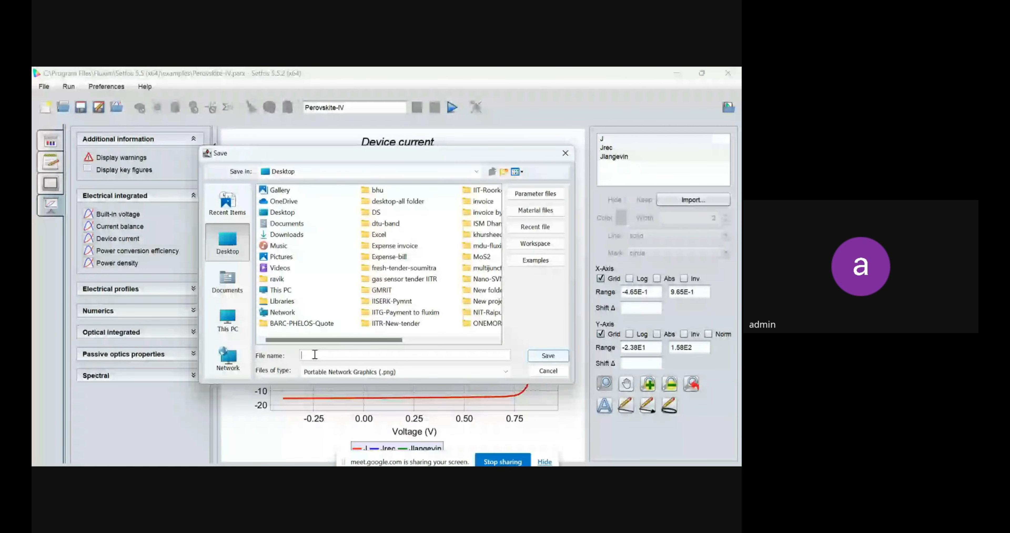
{"action": "type", "text": "IV-"}
{"action": "type", "text": "demo"}
{"action": "left_click", "coordinate": [550, 352]}
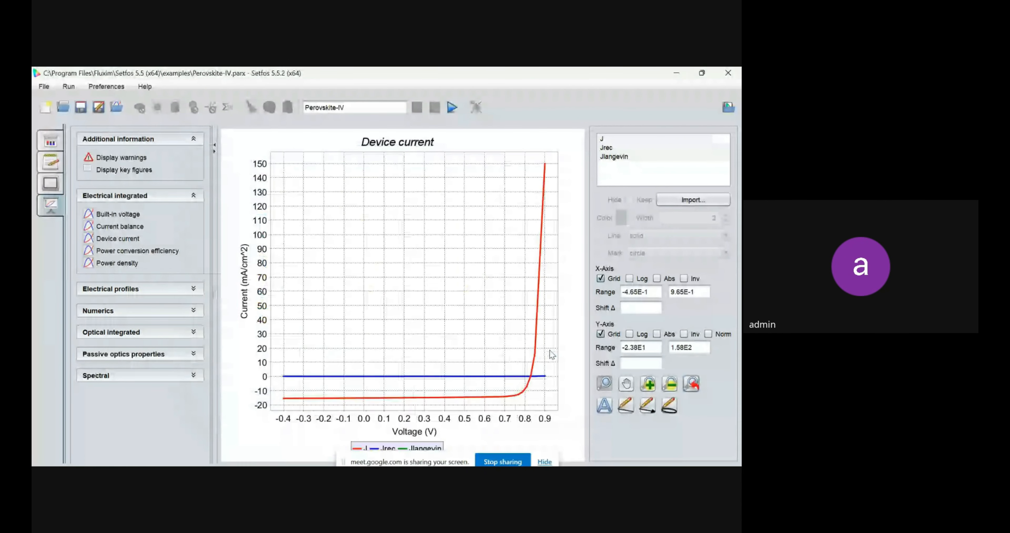
View the saved IV-Data image full size from the desktop, close it and return to Setfos.
{"action": "left_click", "coordinate": [678, 73]}
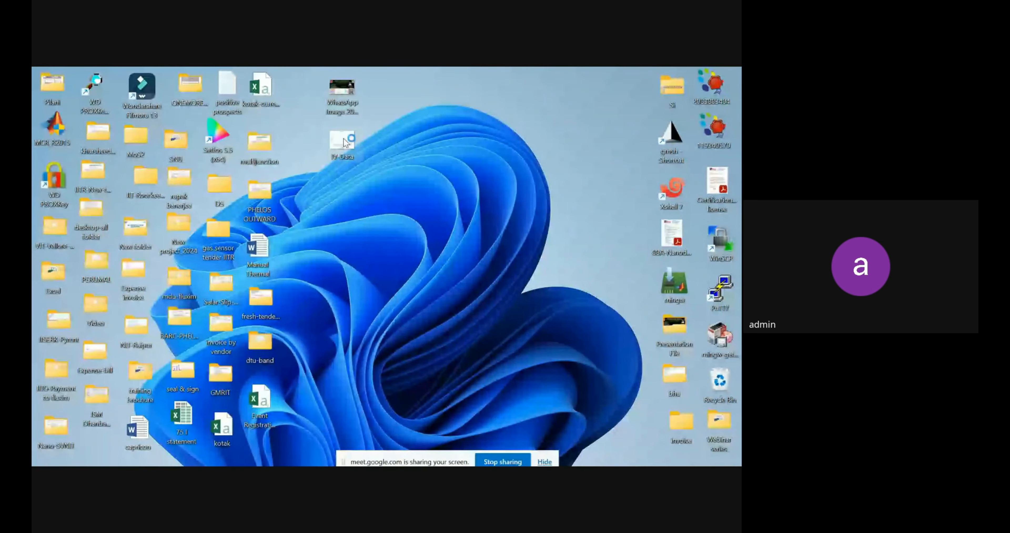
{"action": "double_click", "coordinate": [343, 141]}
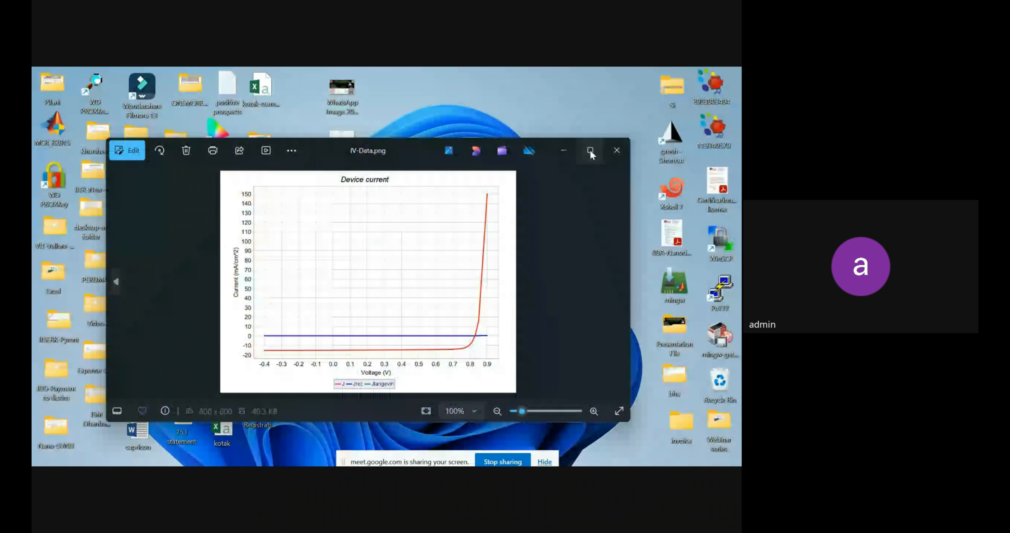
{"action": "left_click", "coordinate": [590, 151]}
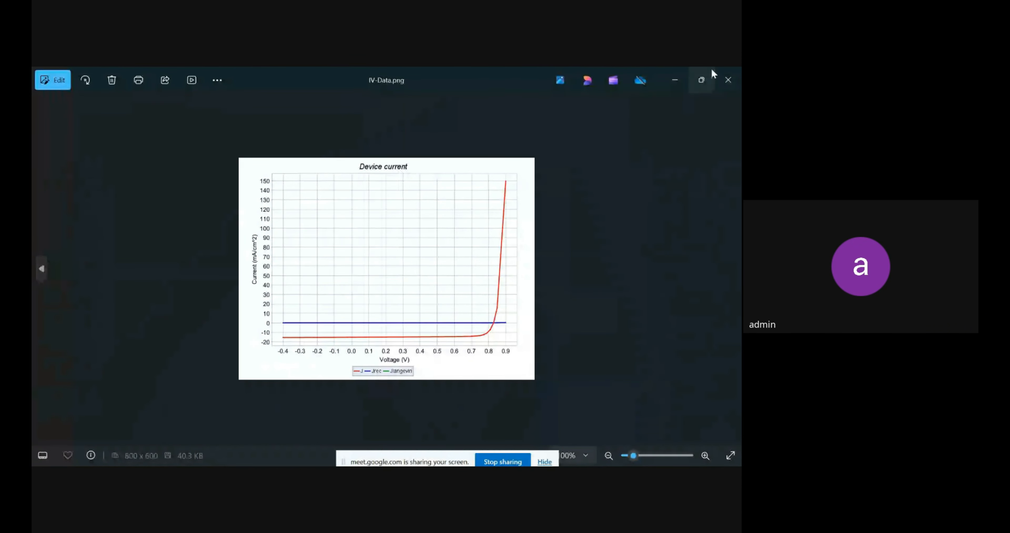
{"action": "left_click", "coordinate": [735, 80]}
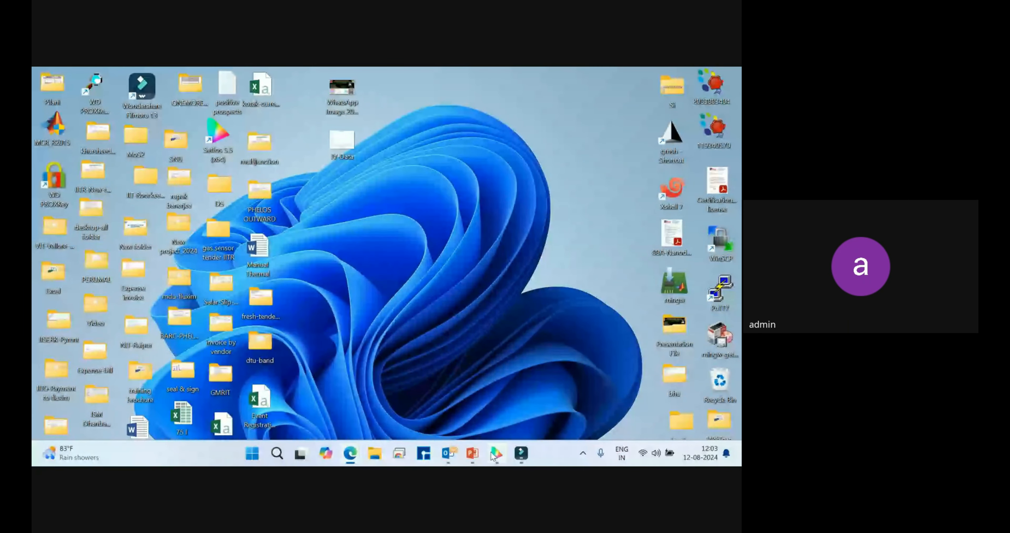
{"action": "left_click", "coordinate": [497, 457]}
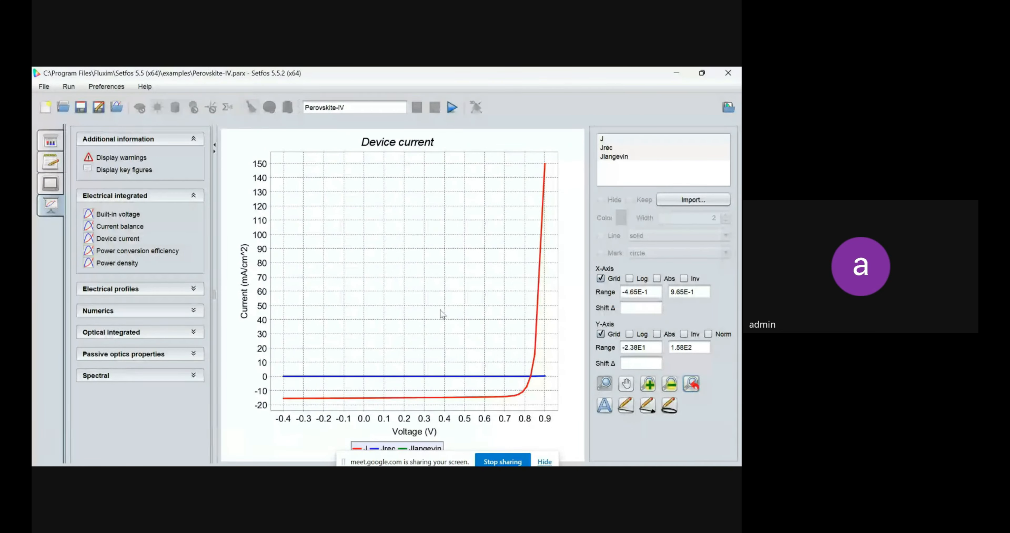
Save the visible device current data on the Desktop as a text file (.txt) named IV-Data-text.
{"action": "right_click", "coordinate": [446, 267]}
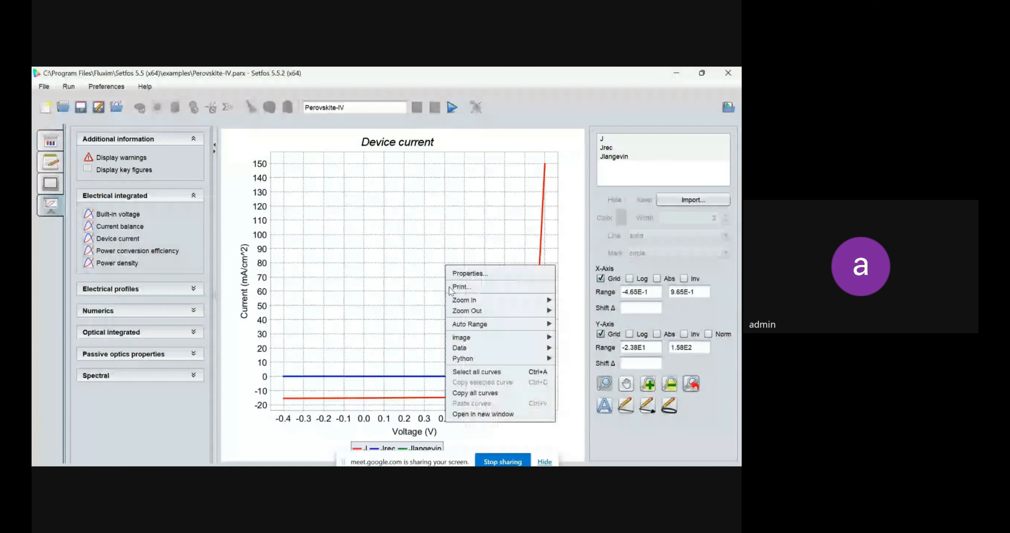
{"action": "mouse_move", "coordinate": [535, 350]}
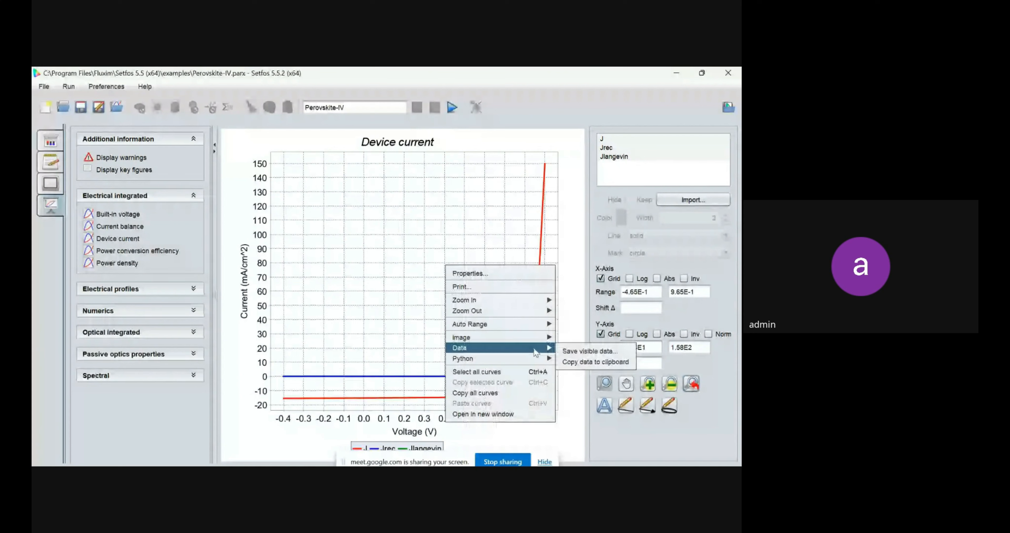
{"action": "left_click", "coordinate": [581, 351]}
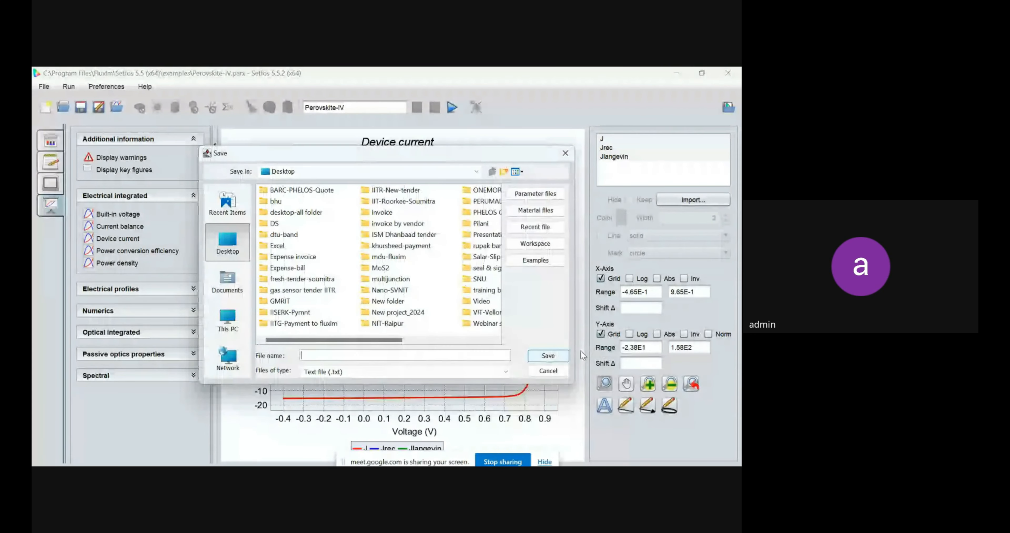
{"action": "left_click", "coordinate": [301, 356]}
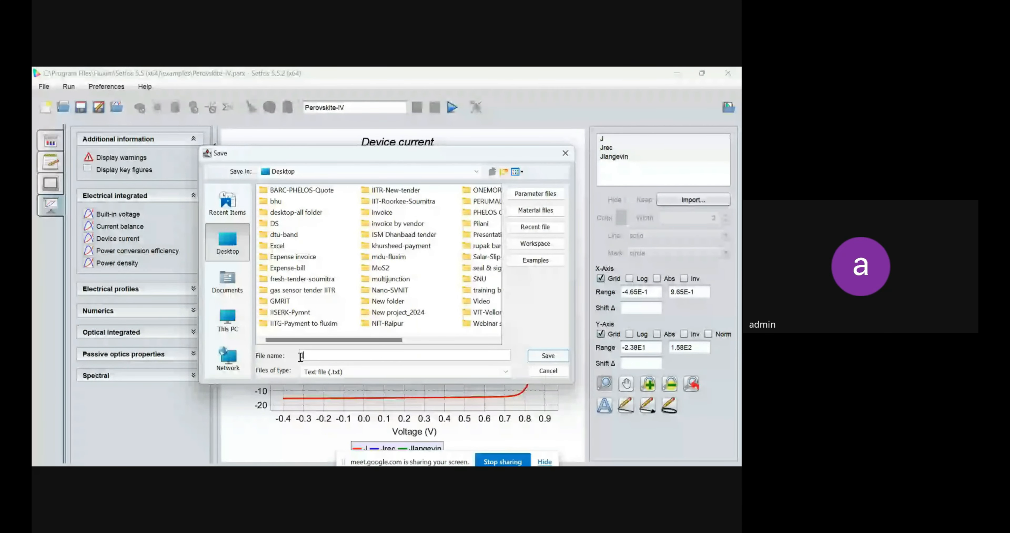
{"action": "type", "text": "IV-Data-text"}
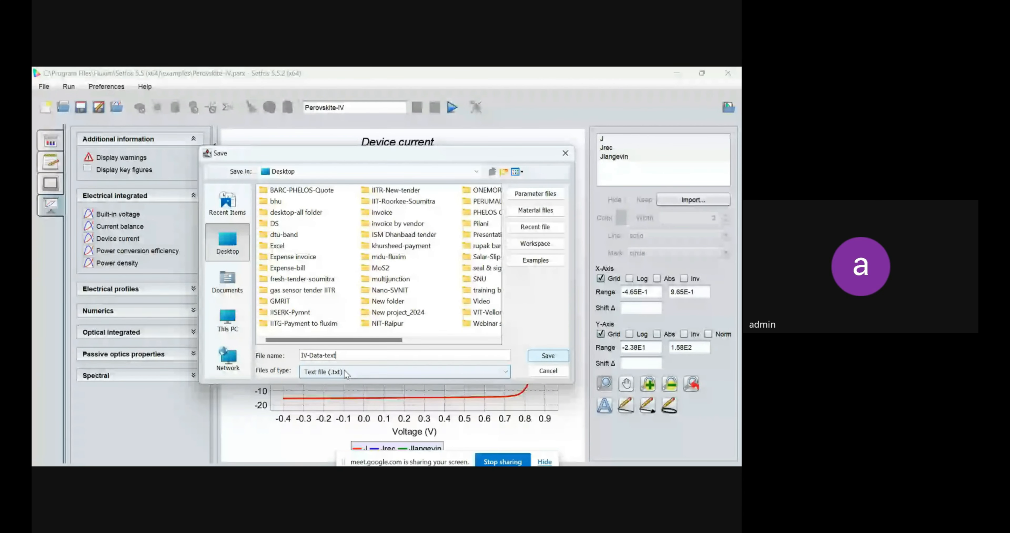
{"action": "left_click", "coordinate": [562, 357]}
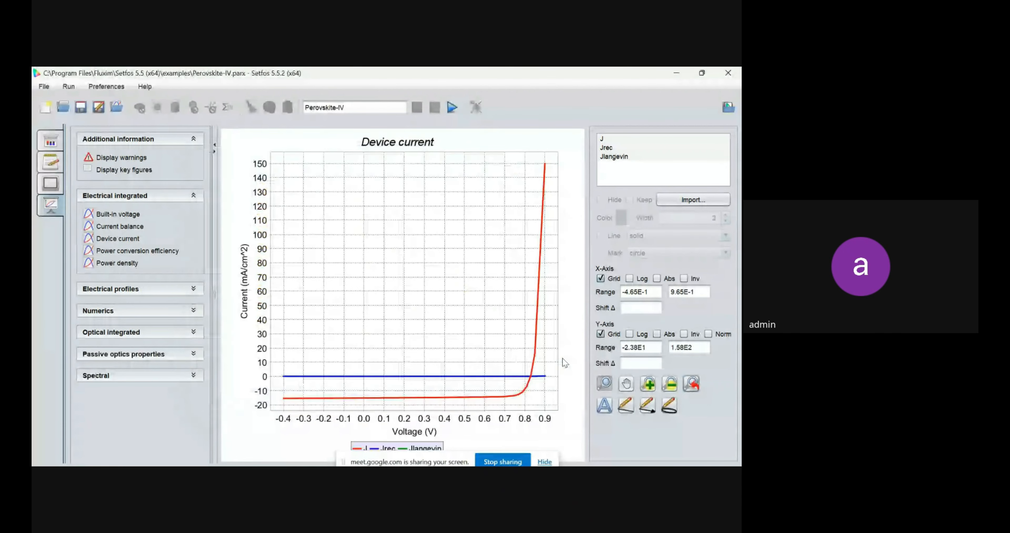
Open IV-Data-text from the desktop and space the J, Jrec and Jlangevin headings so they line up with their data columns.
{"action": "left_click", "coordinate": [677, 73]}
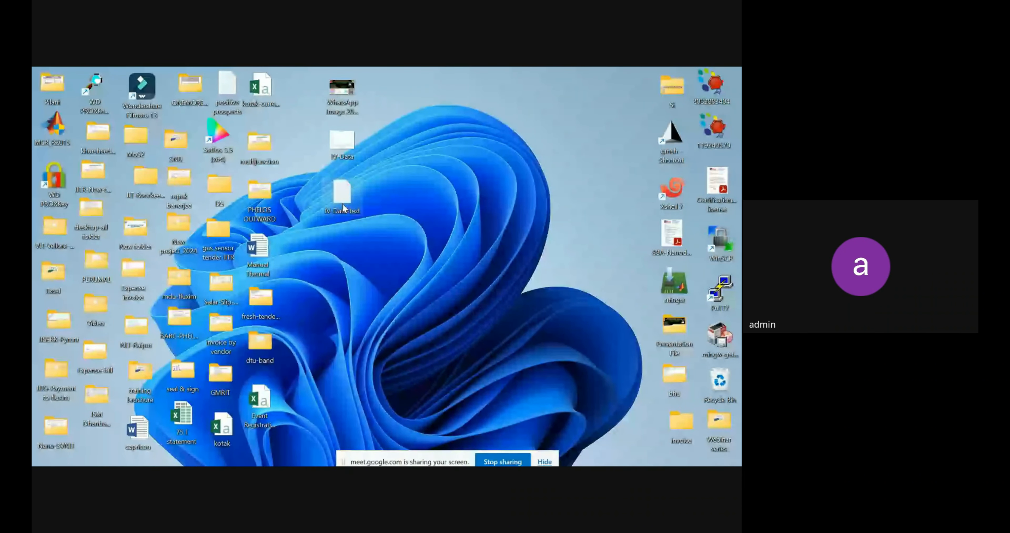
{"action": "double_click", "coordinate": [342, 204]}
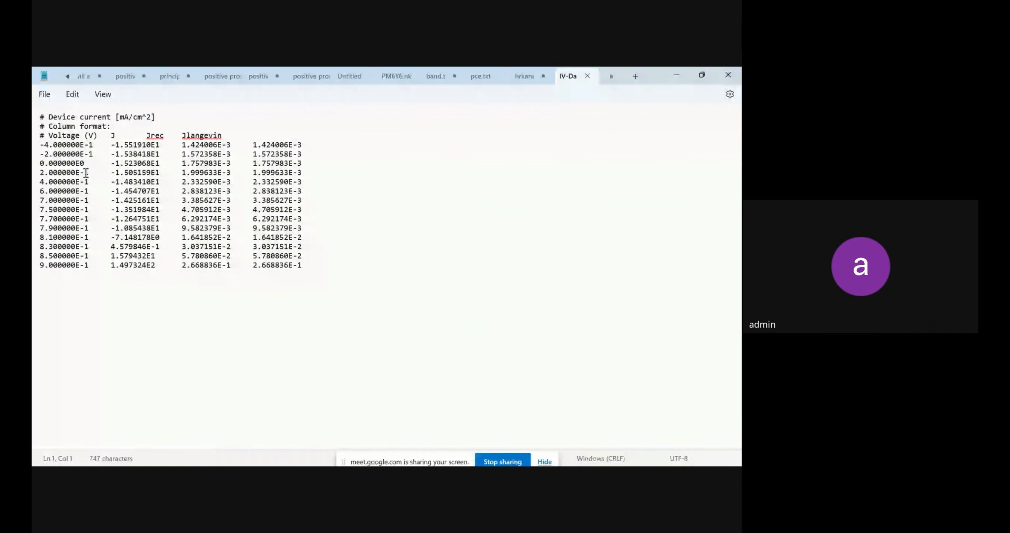
{"action": "left_click", "coordinate": [105, 136]}
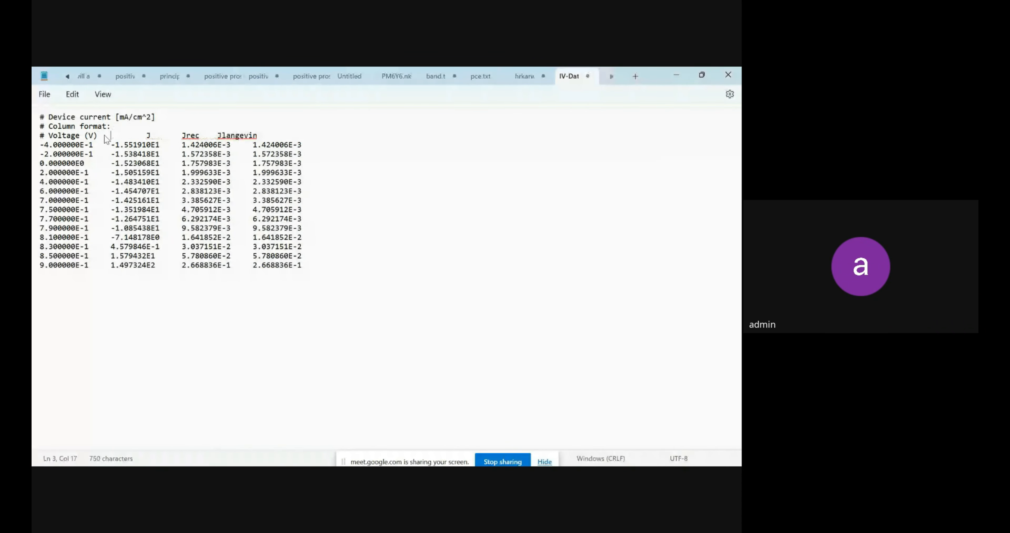
{"action": "left_click", "coordinate": [172, 137]}
{"action": "left_click", "coordinate": [217, 136]}
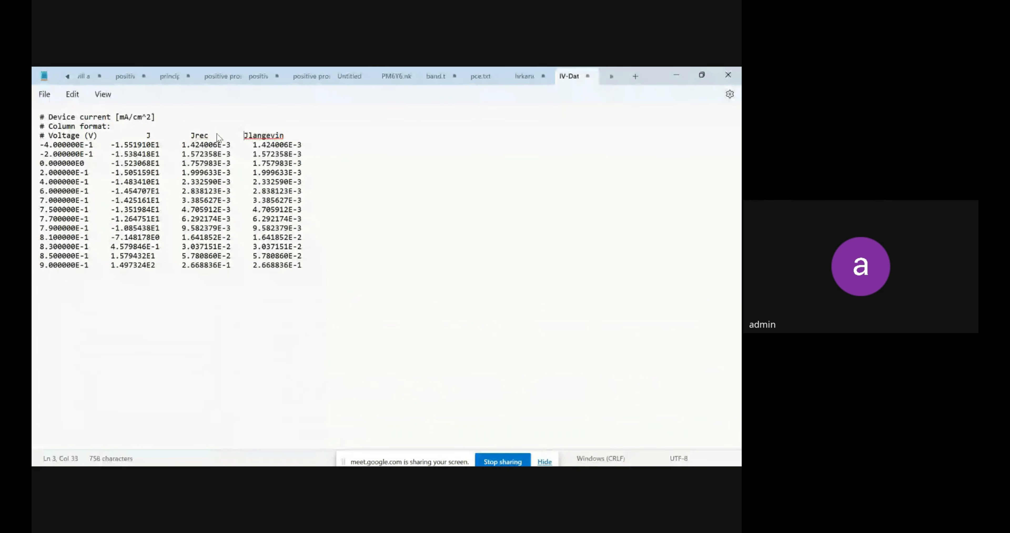
{"action": "left_click_drag", "start_coordinate": [187, 136], "coordinate": [209, 135]}
{"action": "left_click", "coordinate": [243, 136]}
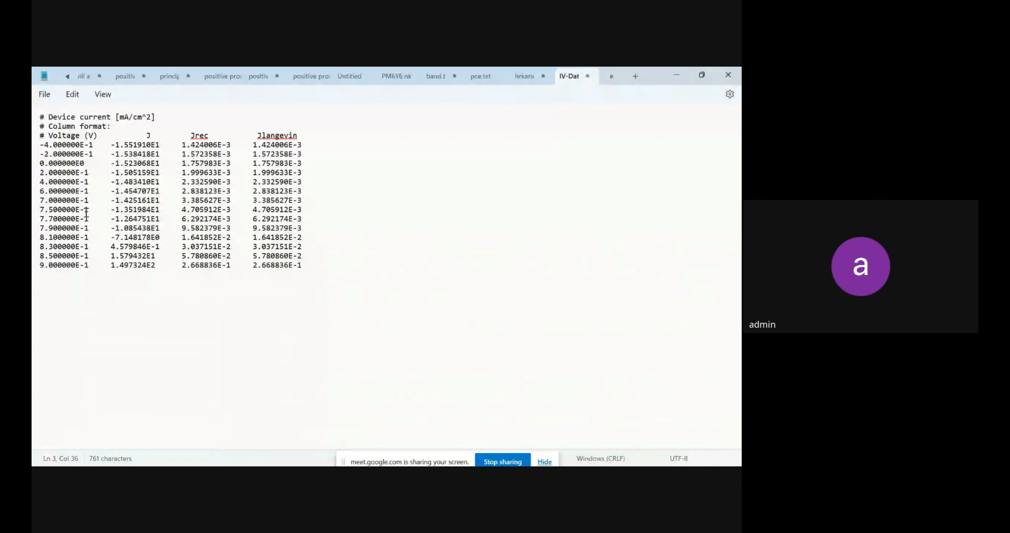
Return to Setfos and review the electrical IV key figures, including fill factor, maximum power density and power conversion efficiency.
{"action": "left_click", "coordinate": [676, 78]}
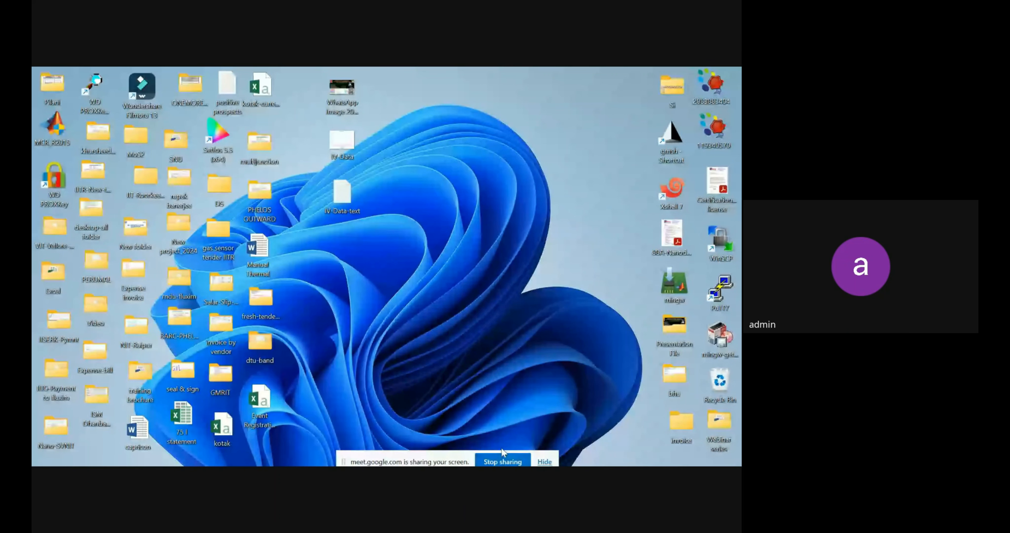
{"action": "left_click_drag", "start_coordinate": [502, 450], "coordinate": [653, 433]}
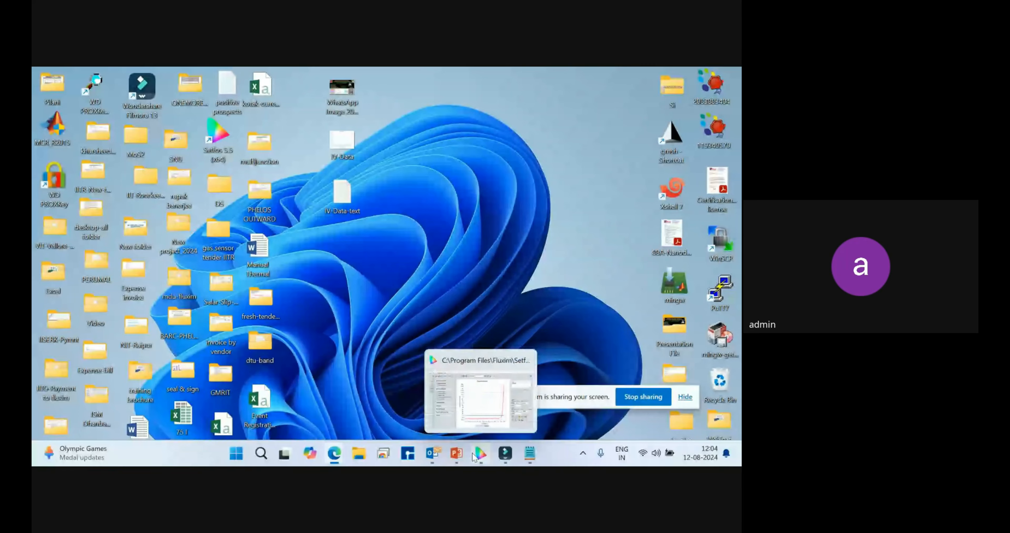
{"action": "left_click", "coordinate": [476, 456]}
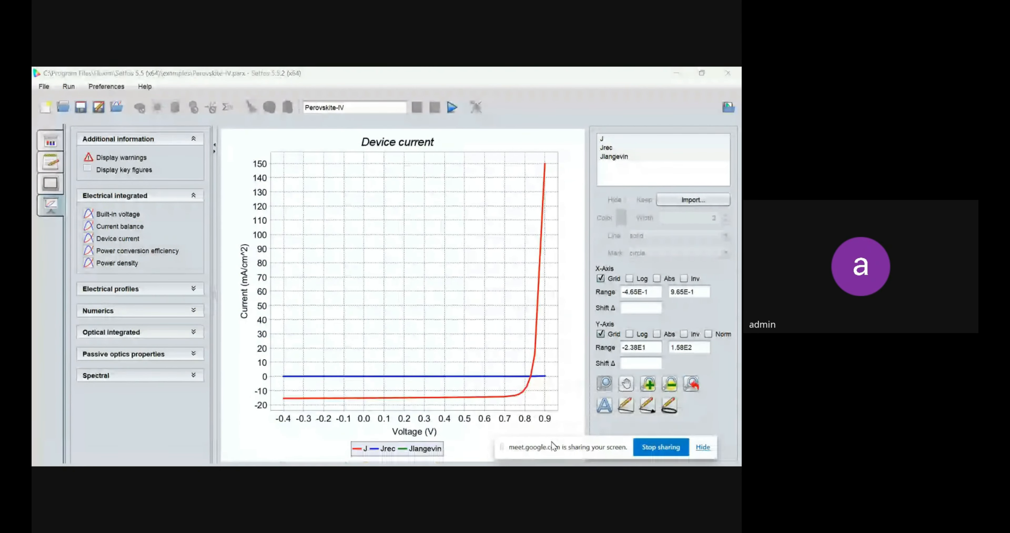
{"action": "left_click", "coordinate": [124, 170]}
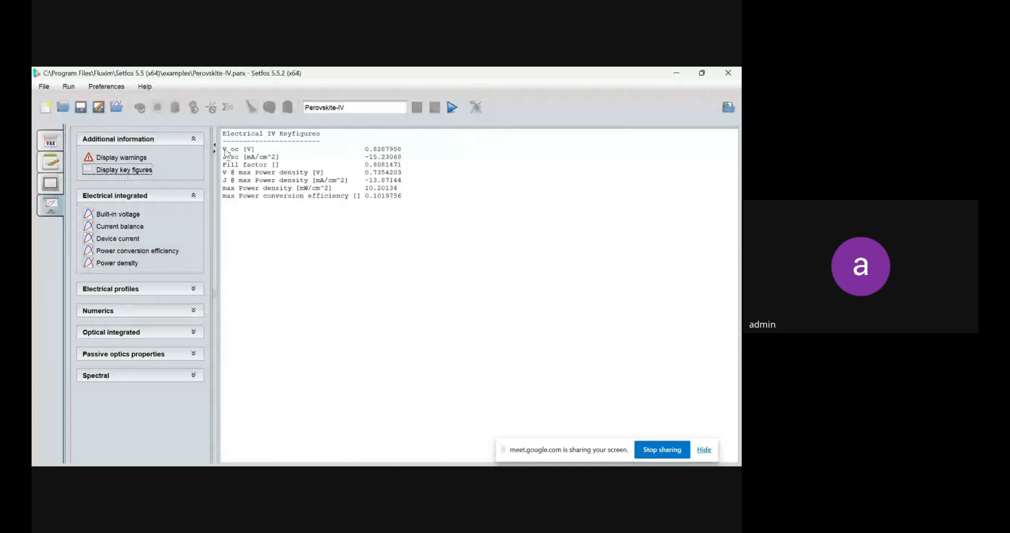
{"action": "mouse_move", "coordinate": [222, 149]}
{"action": "left_mouse_down"}
{"action": "mouse_move", "coordinate": [409, 156]}
{"action": "mouse_move", "coordinate": [211, 157]}
{"action": "left_mouse_up"}
{"action": "left_click_drag", "start_coordinate": [410, 167], "coordinate": [222, 168]}
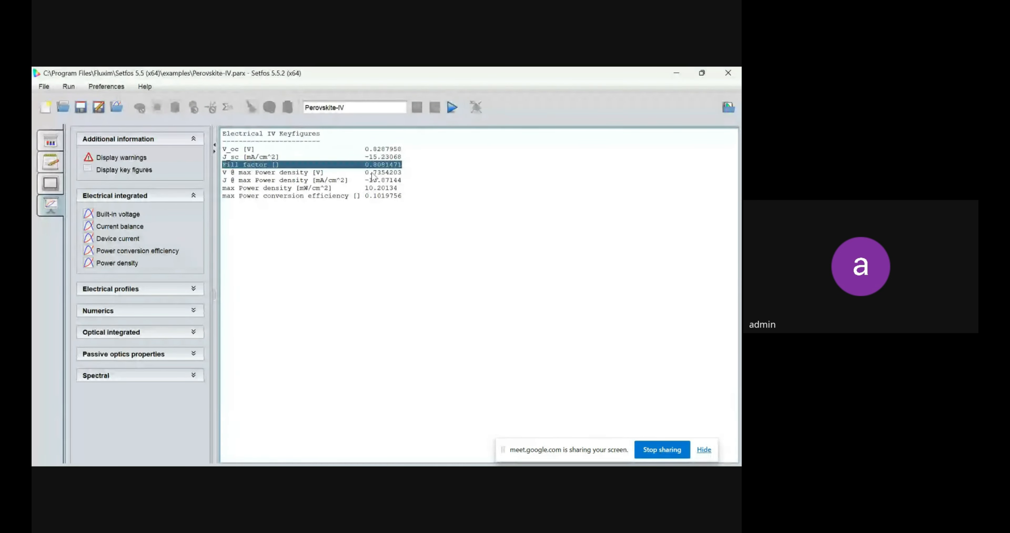
{"action": "left_click_drag", "start_coordinate": [402, 197], "coordinate": [211, 179]}
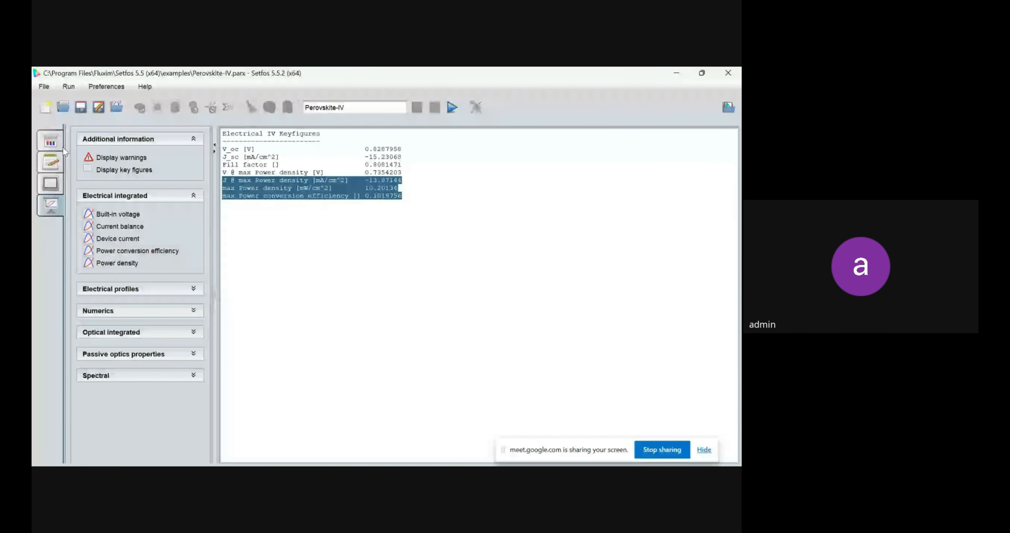
Review the Perovskite-IV layer structure, the absorption wavelength range and the drift-diffusion settings.
{"action": "left_click", "coordinate": [51, 141]}
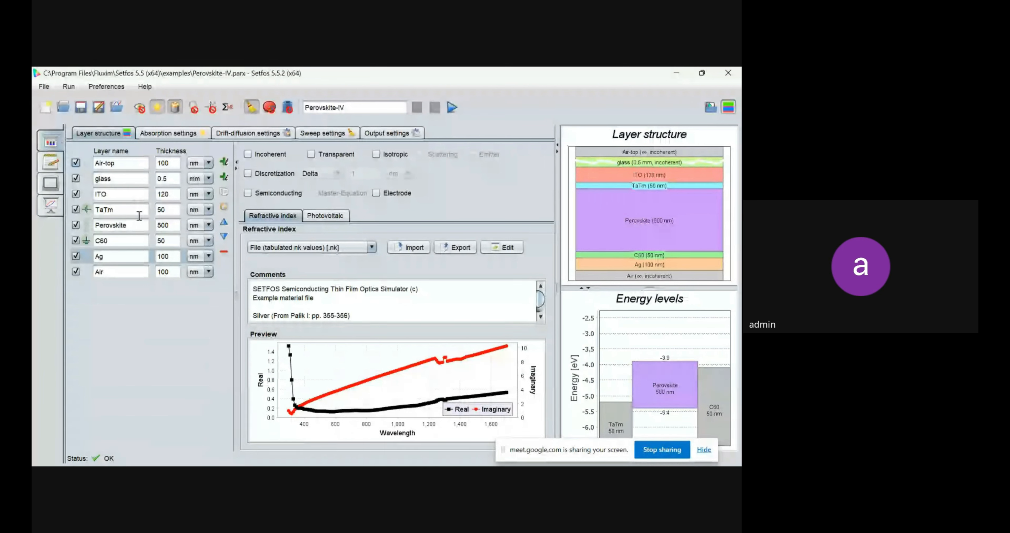
{"action": "left_click", "coordinate": [161, 137]}
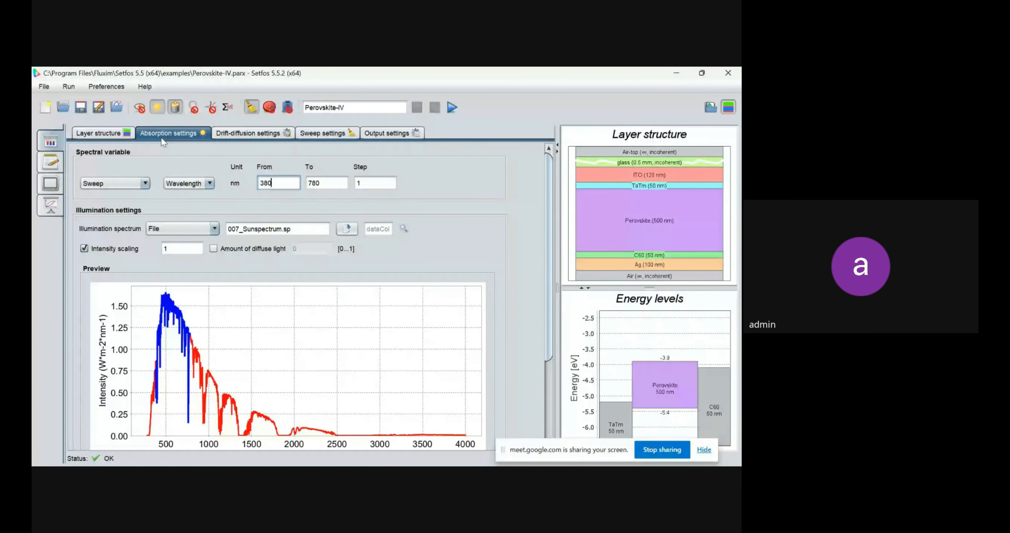
{"action": "key", "text": "Tab"}
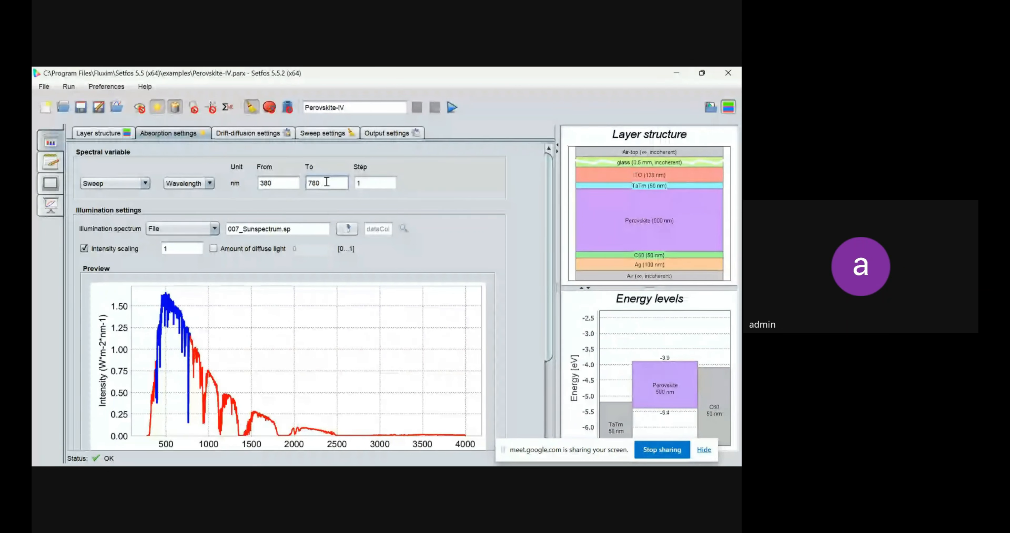
{"action": "left_click", "coordinate": [256, 135]}
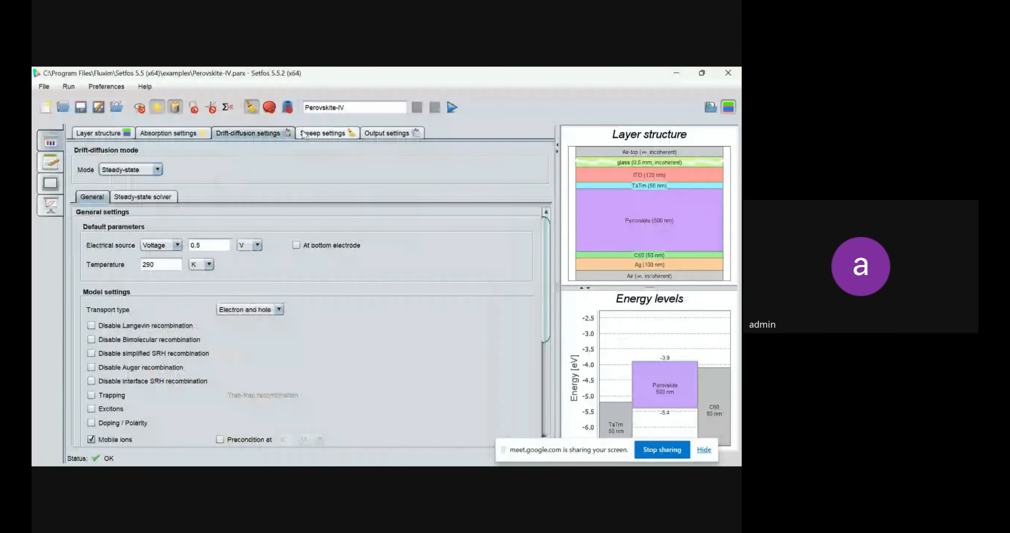
Examine the full list of voltage values in the sweep settings from the first entry to the last.
{"action": "left_click", "coordinate": [336, 135]}
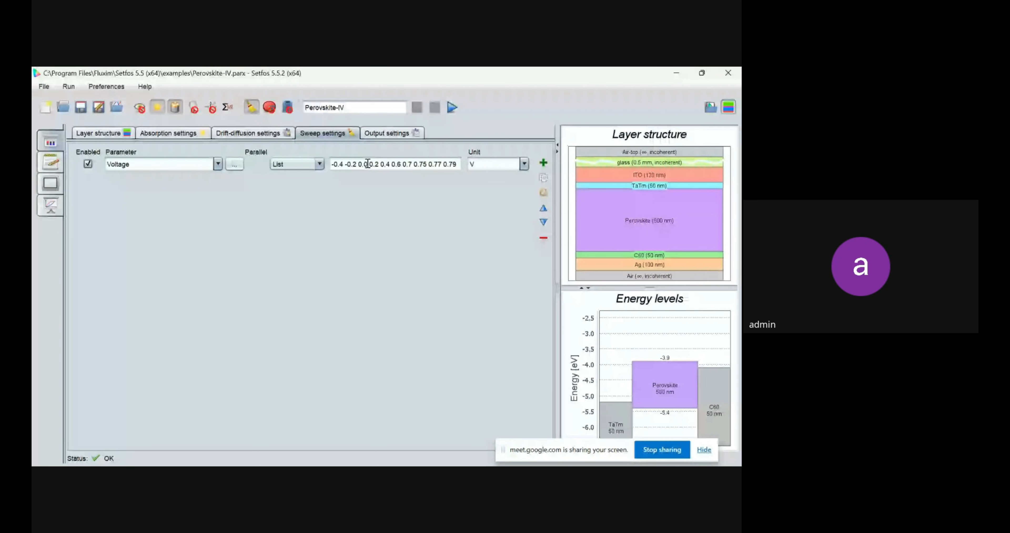
{"action": "left_click", "coordinate": [345, 164]}
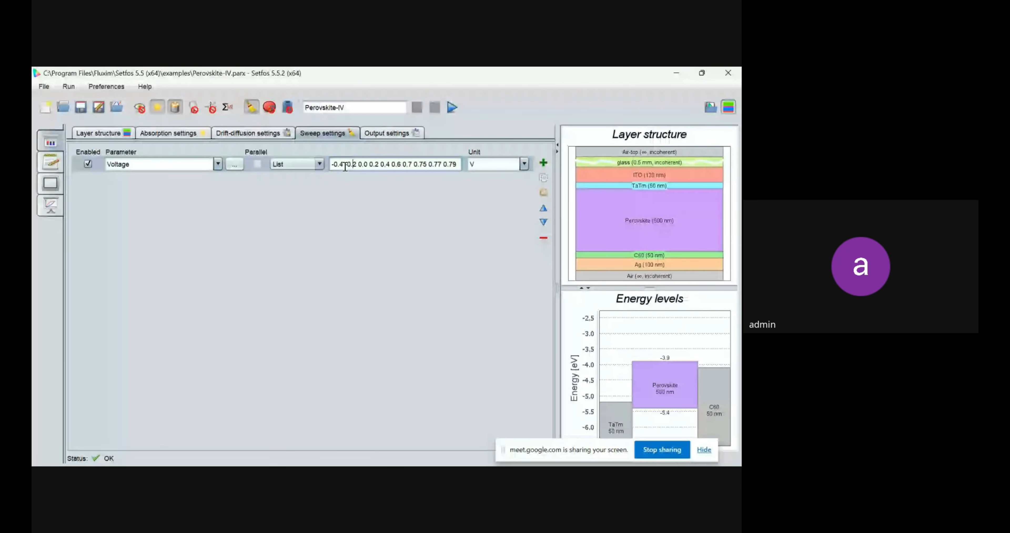
{"action": "key", "text": "Right"}
{"action": "key", "text": "Right"}
{"action": "key", "text": "Right"}
{"action": "key", "text": "Right"}
{"action": "key", "text": "Right"}
{"action": "key", "text": "Right"}
{"action": "key", "text": "Right"}
{"action": "key", "text": "Right"}
{"action": "key", "text": "Right"}
{"action": "key", "text": "Right"}
{"action": "key", "text": "Right"}
{"action": "key", "text": "Right"}
{"action": "key", "text": "Right"}
{"action": "key", "text": "Right"}
{"action": "key", "text": "Right"}
{"action": "key", "text": "Right"}
{"action": "key", "text": "Right"}
{"action": "key", "text": "Right"}
{"action": "key", "text": "Right"}
{"action": "key", "text": "Right"}
{"action": "key", "text": "Right"}
{"action": "key", "text": "Right"}
{"action": "key", "text": "Right"}
{"action": "key", "text": "Right"}
{"action": "key", "text": "Right"}
{"action": "key", "text": "Right"}
{"action": "key", "text": "Right"}
{"action": "key", "text": "Right"}
{"action": "key", "text": "Right"}
{"action": "key", "text": "Right"}
{"action": "key", "text": "Right"}
{"action": "key", "text": "Right"}
{"action": "key", "text": "Right"}
{"action": "key", "text": "Right"}
{"action": "key", "text": "Right"}
{"action": "key", "text": "Right"}
{"action": "key", "text": "Right"}
{"action": "key", "text": "Right"}
{"action": "key", "text": "Right"}
{"action": "key", "text": "Right"}
{"action": "key", "text": "Right"}
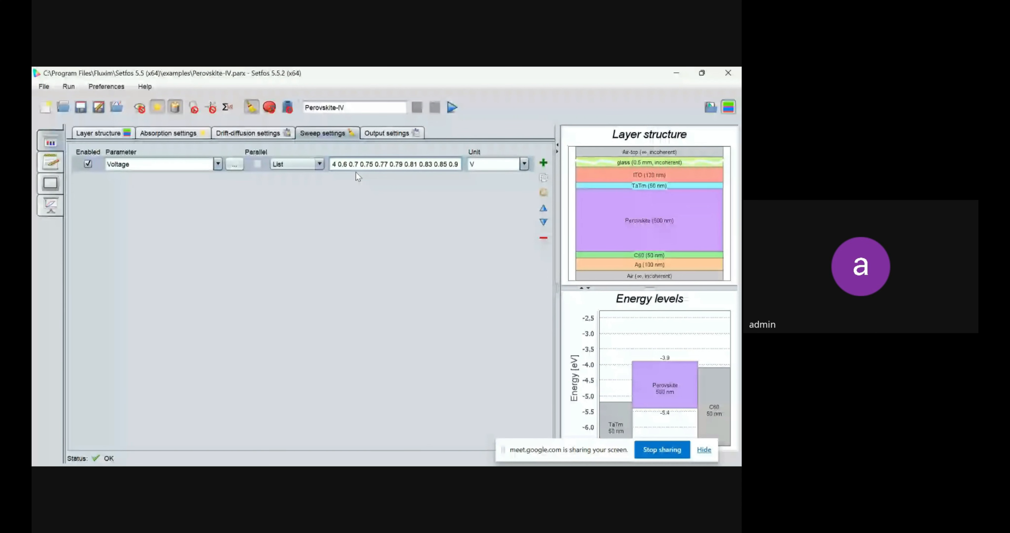
{"action": "key", "text": "Left"}
{"action": "key", "text": "Left"}
{"action": "key", "text": "Left"}
{"action": "key", "text": "Left"}
{"action": "key", "text": "Left"}
{"action": "key", "text": "Left"}
{"action": "key", "text": "Left"}
{"action": "key", "text": "Left"}
{"action": "key", "text": "Left"}
{"action": "key", "text": "Left"}
{"action": "key", "text": "Left"}
{"action": "key", "text": "Left"}
{"action": "key", "text": "Left"}
{"action": "key", "text": "Left"}
{"action": "key", "text": "Left"}
{"action": "key", "text": "Left"}
{"action": "key", "text": "Left"}
{"action": "key", "text": "Left"}
{"action": "key", "text": "Left"}
{"action": "key", "text": "Left"}
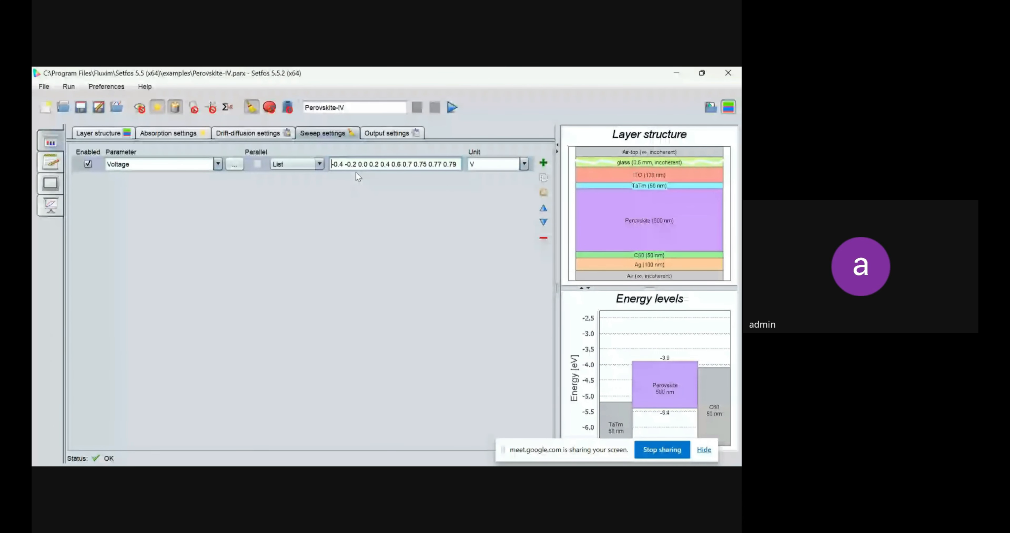
Show the examples file list briefly, go back to the layer structure and hide the list again.
{"action": "left_click", "coordinate": [710, 108]}
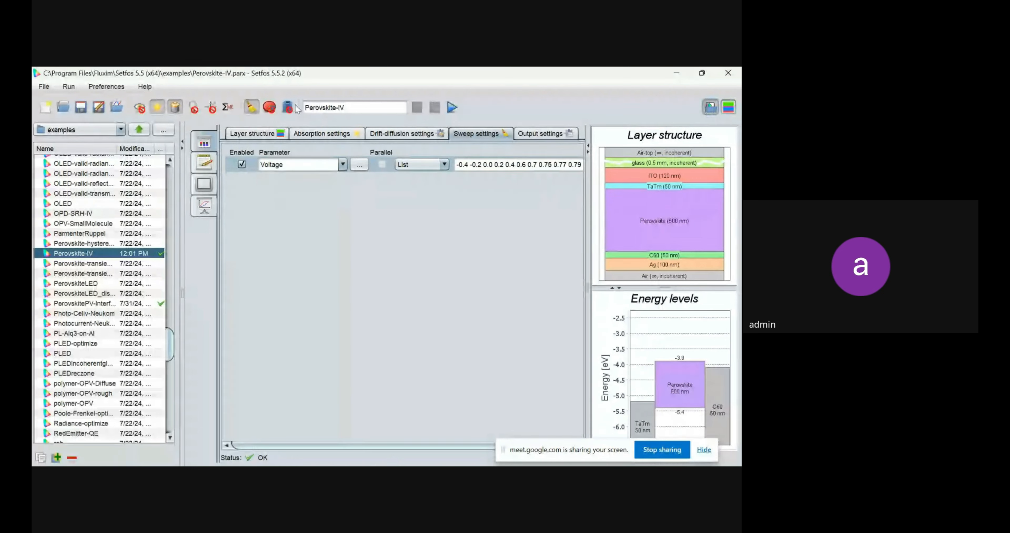
{"action": "left_click", "coordinate": [253, 133]}
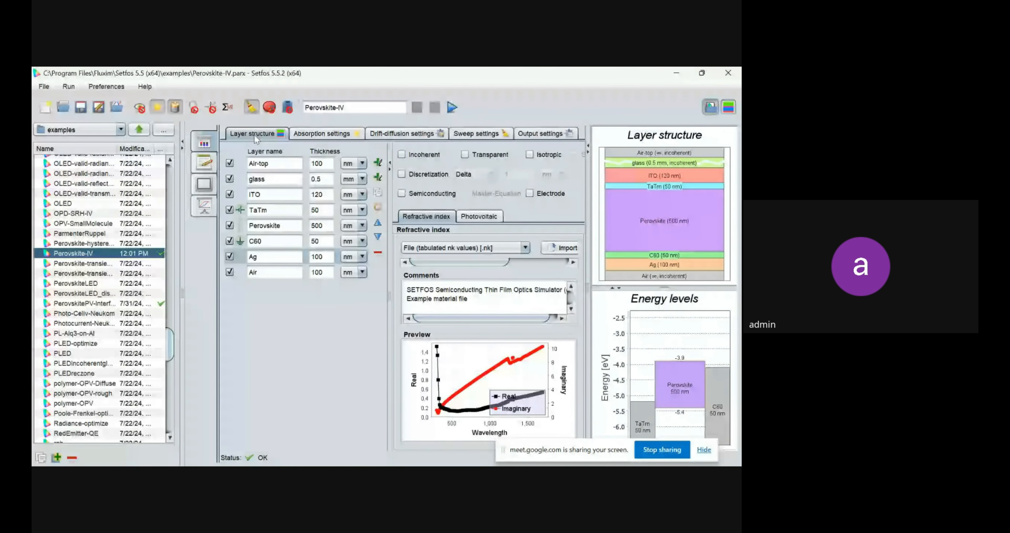
{"action": "left_click", "coordinate": [711, 109]}
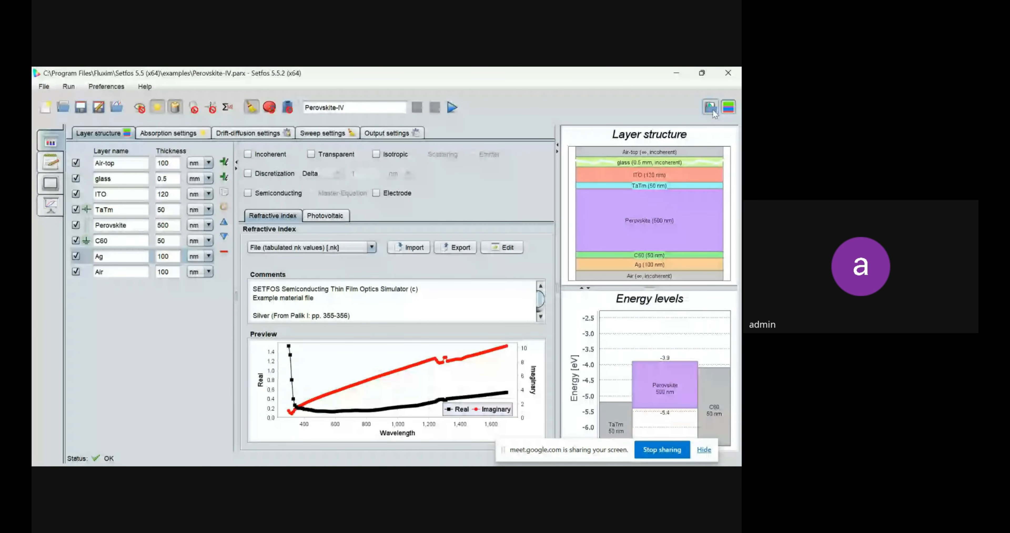
Define the ITO and Ag layers as the electrodes of the device.
{"action": "left_click", "coordinate": [110, 198]}
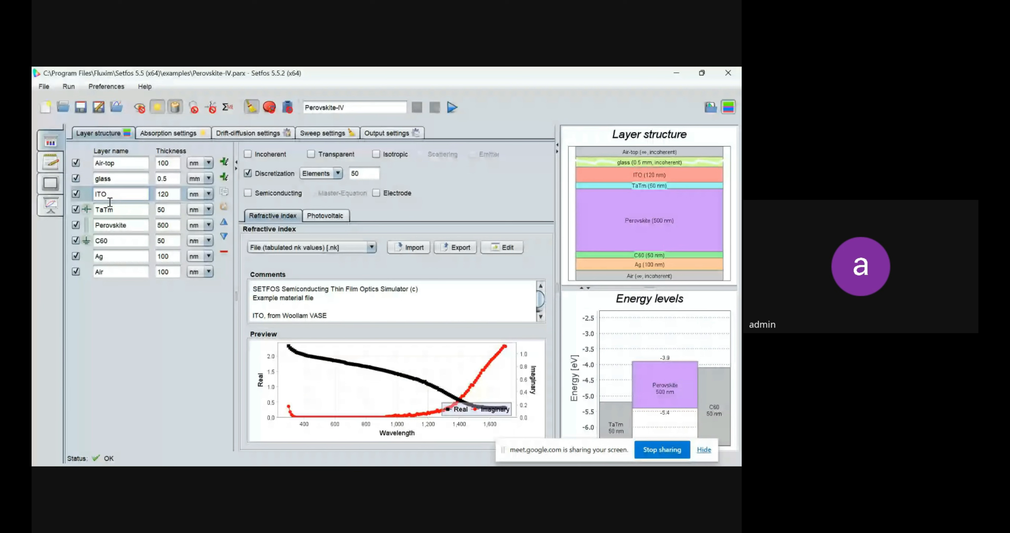
{"action": "left_click", "coordinate": [377, 193]}
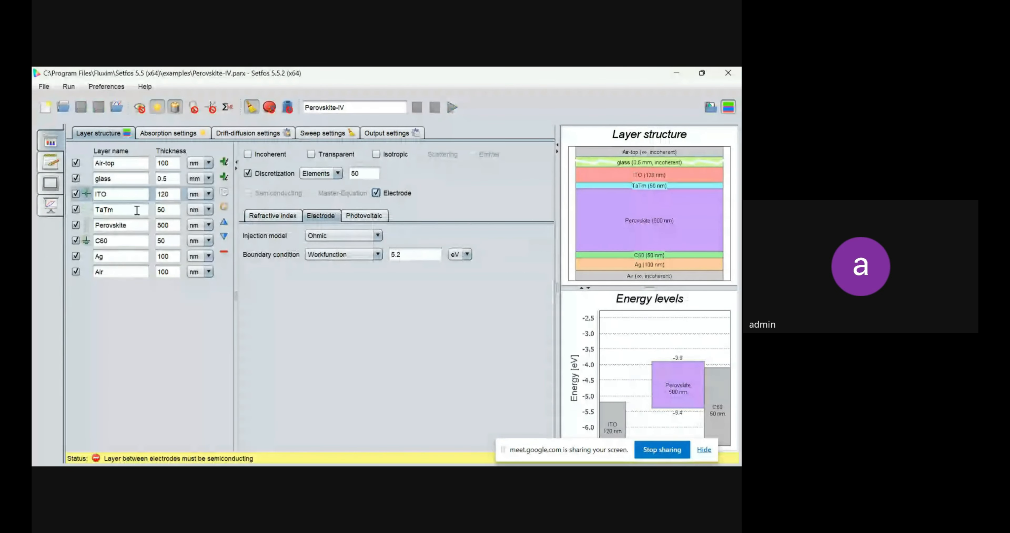
{"action": "left_click", "coordinate": [110, 256]}
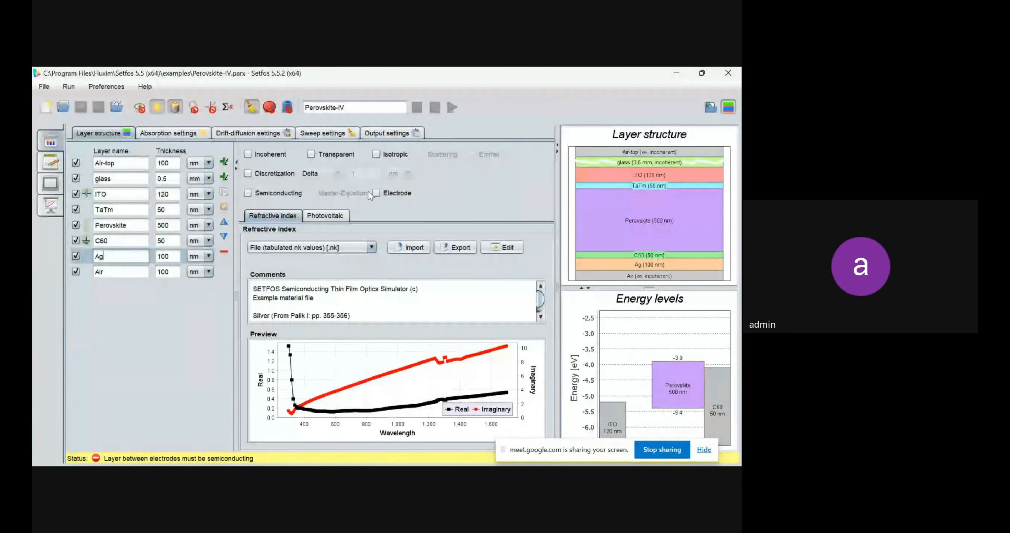
{"action": "left_click", "coordinate": [376, 193]}
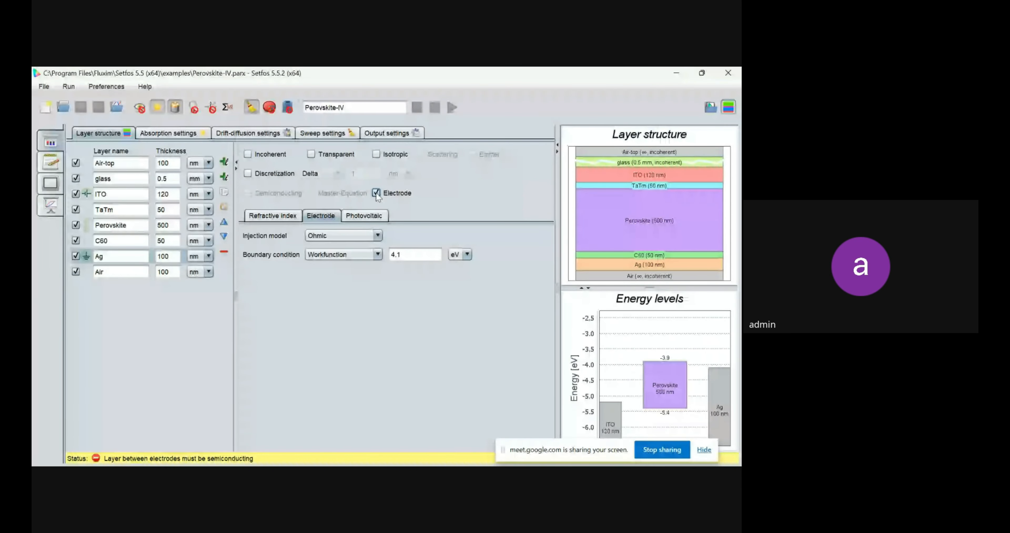
Check the C60 layer's properties and rename the TaTm layer to HTL.
{"action": "left_click", "coordinate": [113, 241]}
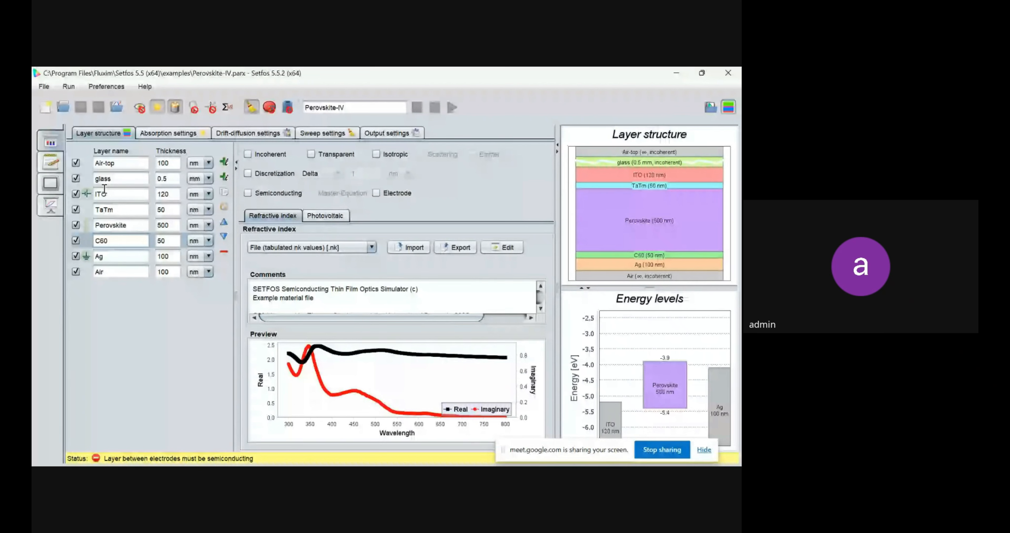
{"action": "left_click", "coordinate": [102, 207]}
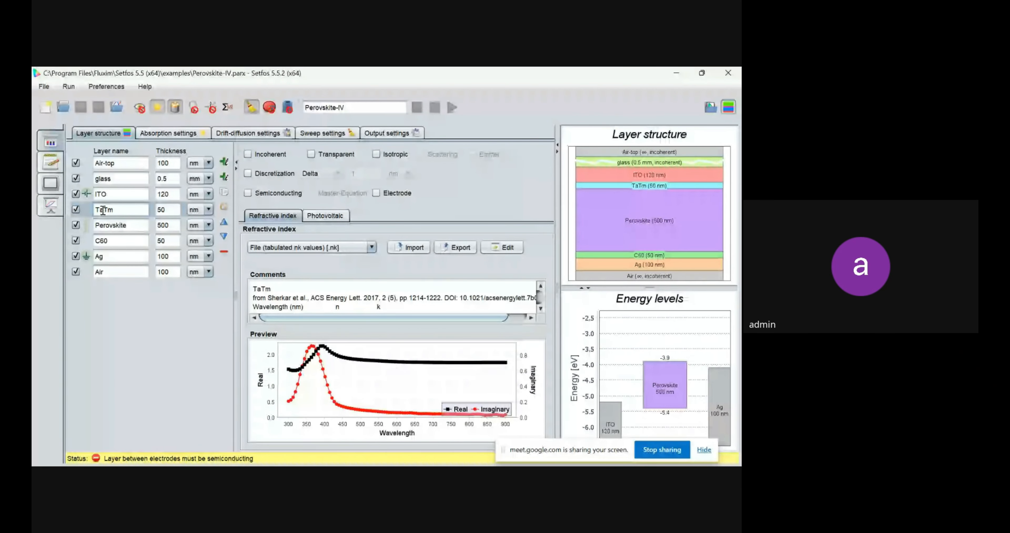
{"action": "key", "text": "BackSpace"}
{"action": "key", "text": "BackSpace"}
{"action": "key", "text": "BackSpace"}
{"action": "key", "text": "BackSpace"}
{"action": "type", "text": "HTL"}
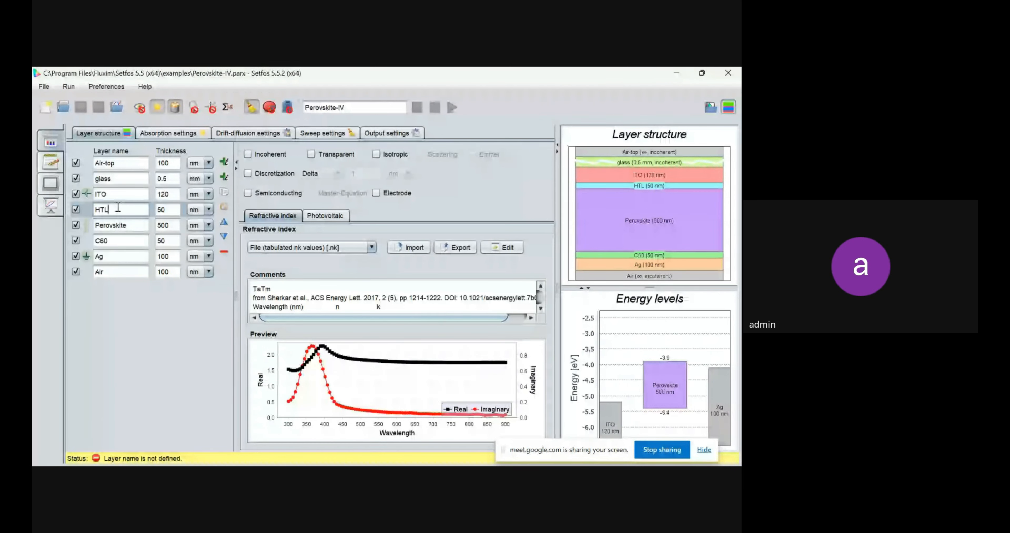
Compare the C60 and HTL layers' optical data and rename the C60 layer to ETL.
{"action": "left_click", "coordinate": [112, 241]}
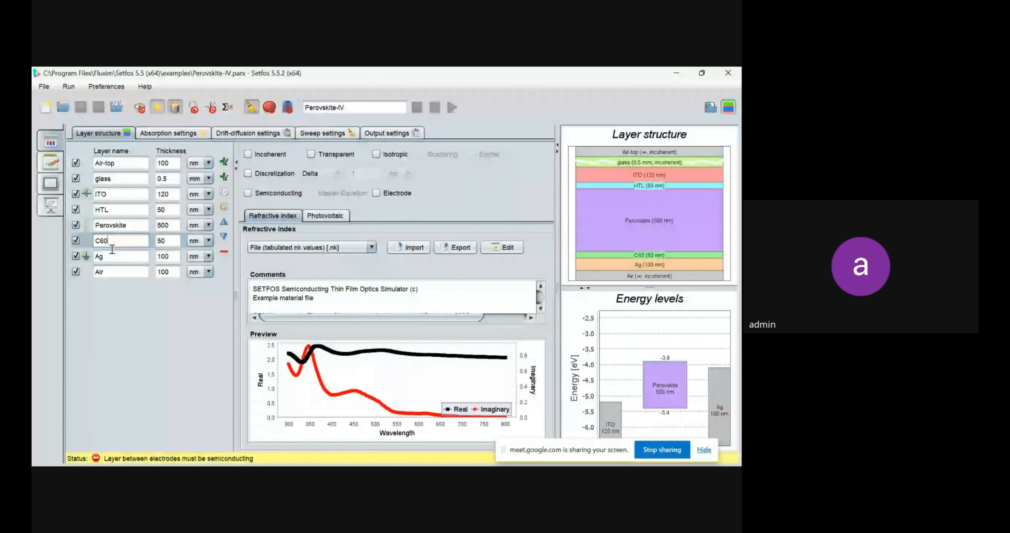
{"action": "left_click", "coordinate": [113, 210]}
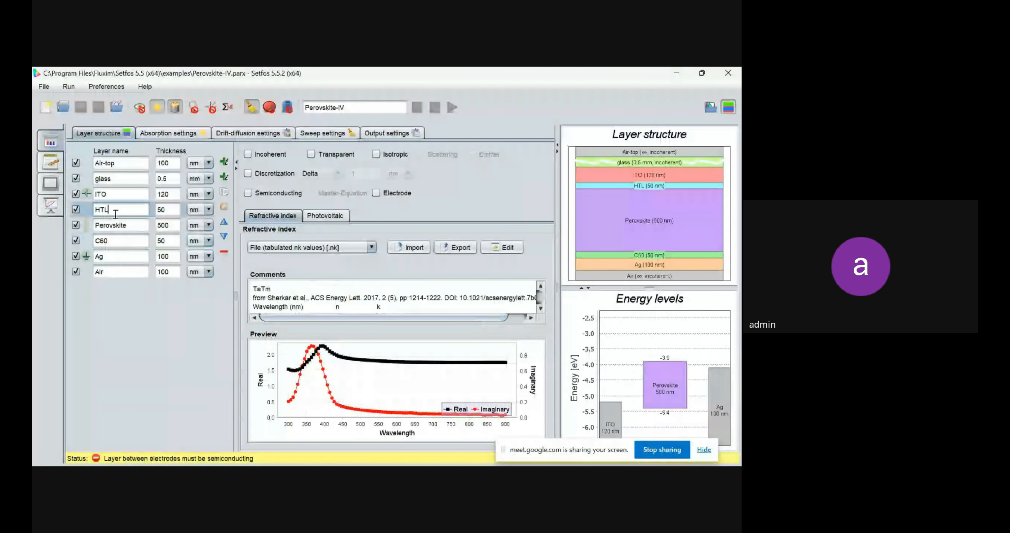
{"action": "left_click", "coordinate": [113, 241]}
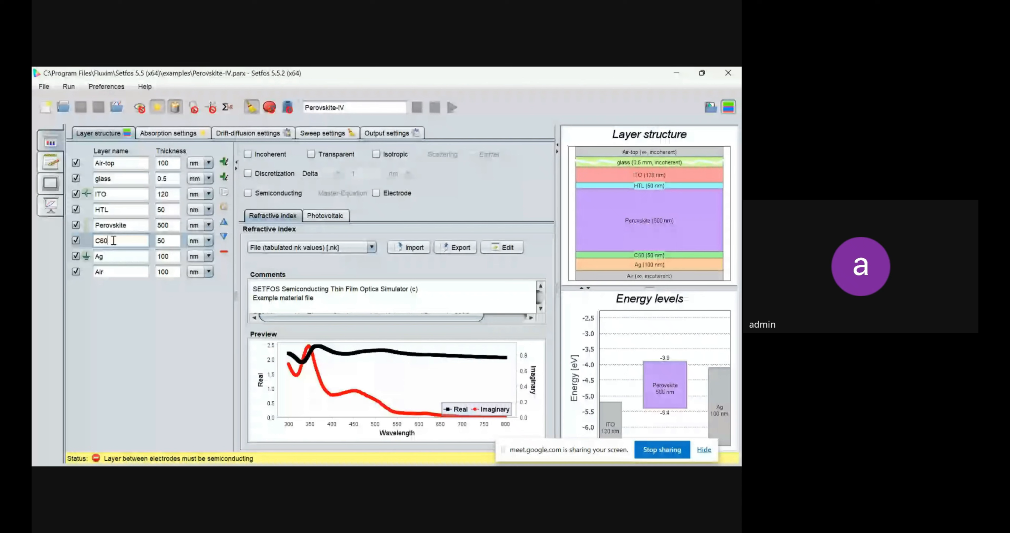
{"action": "key", "text": "BackSpace"}
{"action": "key", "text": "BackSpace"}
{"action": "key", "text": "BackSpace"}
{"action": "type", "text": "ETL"}
Define the HTL and ETL layers as semiconducting.
{"action": "left_click", "coordinate": [97, 211]}
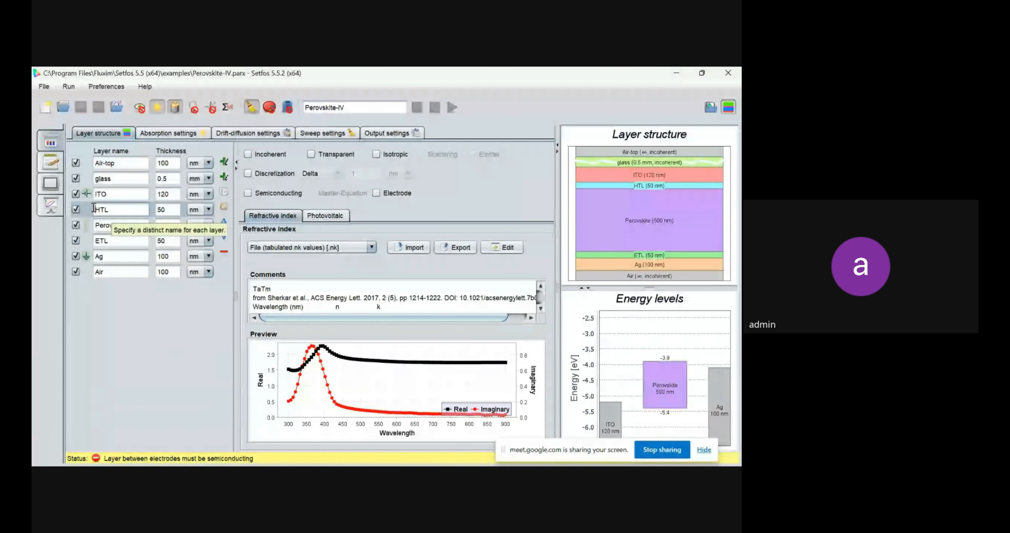
{"action": "left_click", "coordinate": [248, 193]}
{"action": "left_click", "coordinate": [104, 240]}
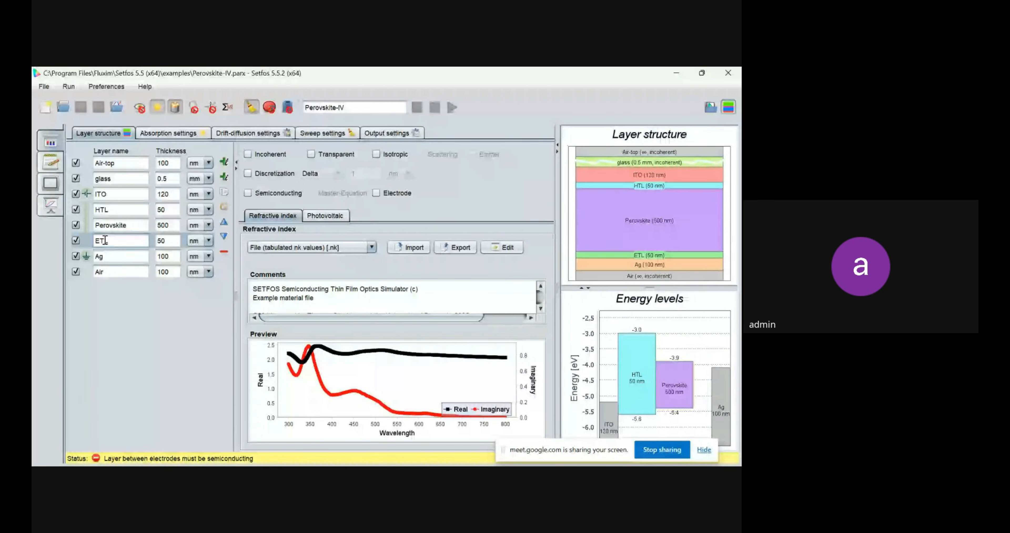
{"action": "left_click", "coordinate": [248, 192]}
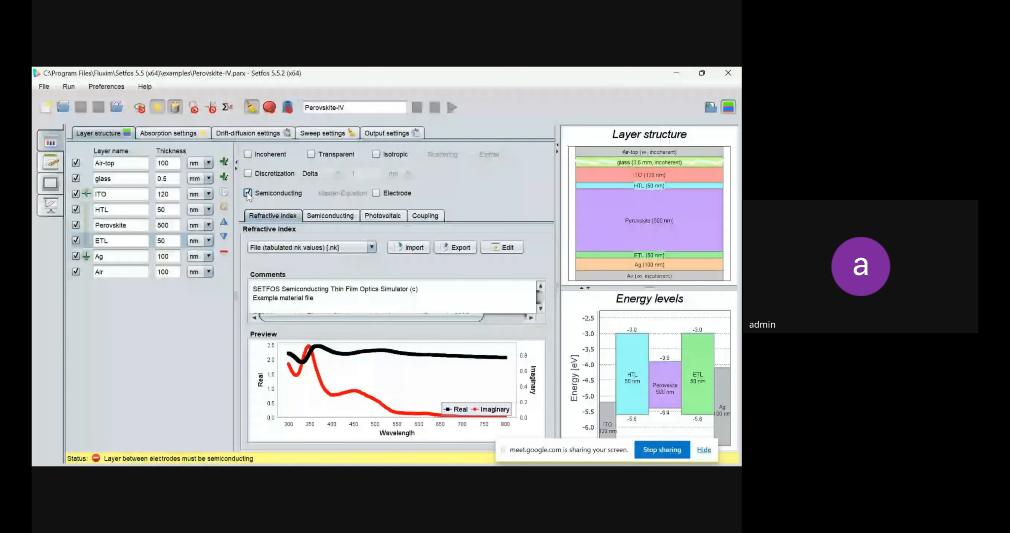
Examine the HTL layer's semiconducting parameters, including charges, excitons, mobile ions and recombination.
{"action": "left_click", "coordinate": [101, 208]}
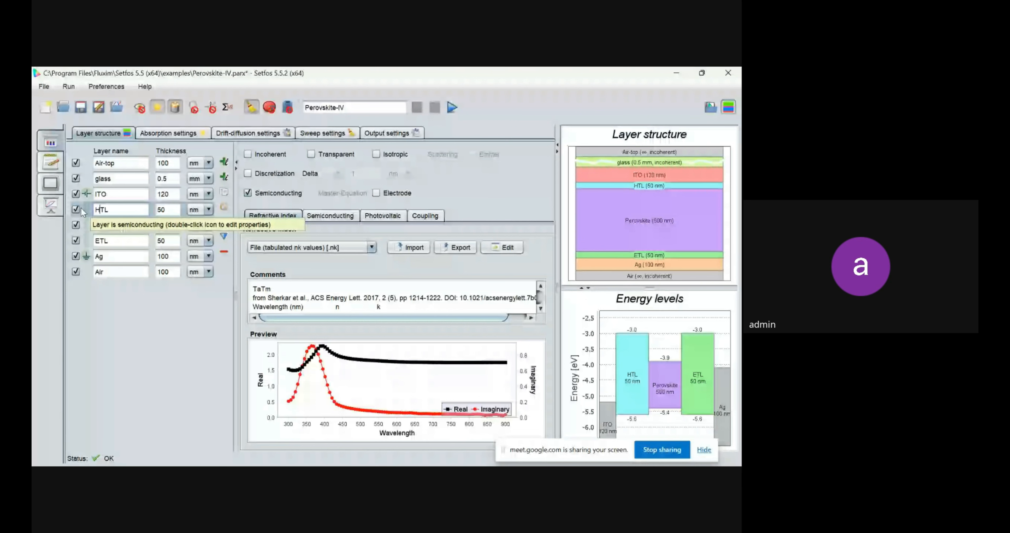
{"action": "left_click", "coordinate": [116, 208]}
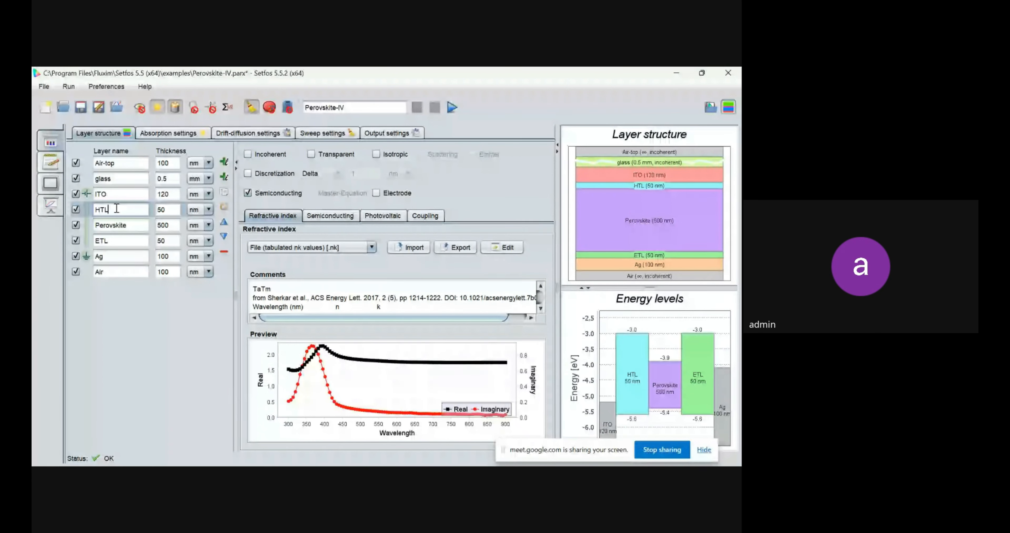
{"action": "left_click", "coordinate": [328, 217]}
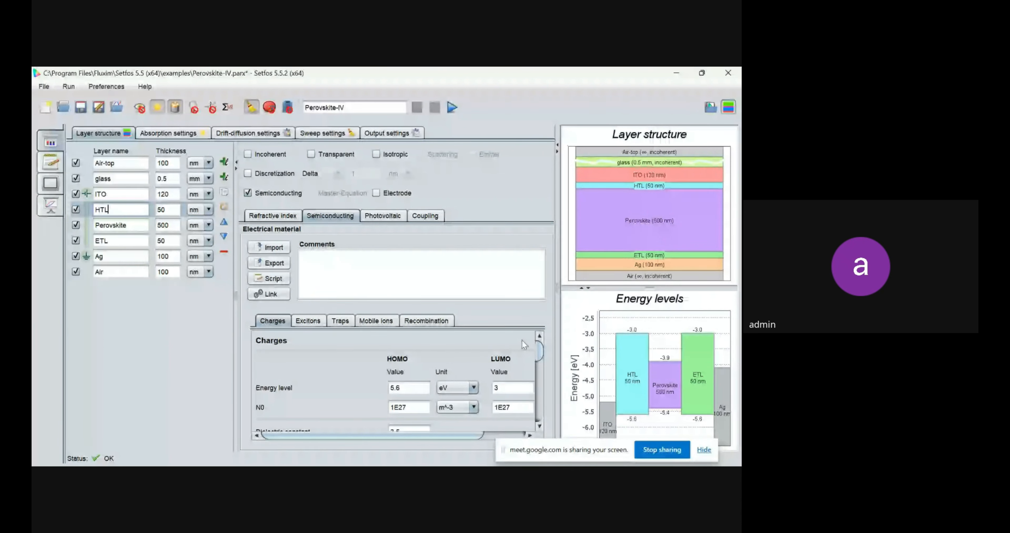
{"action": "left_click_drag", "start_coordinate": [539, 352], "coordinate": [537, 316]}
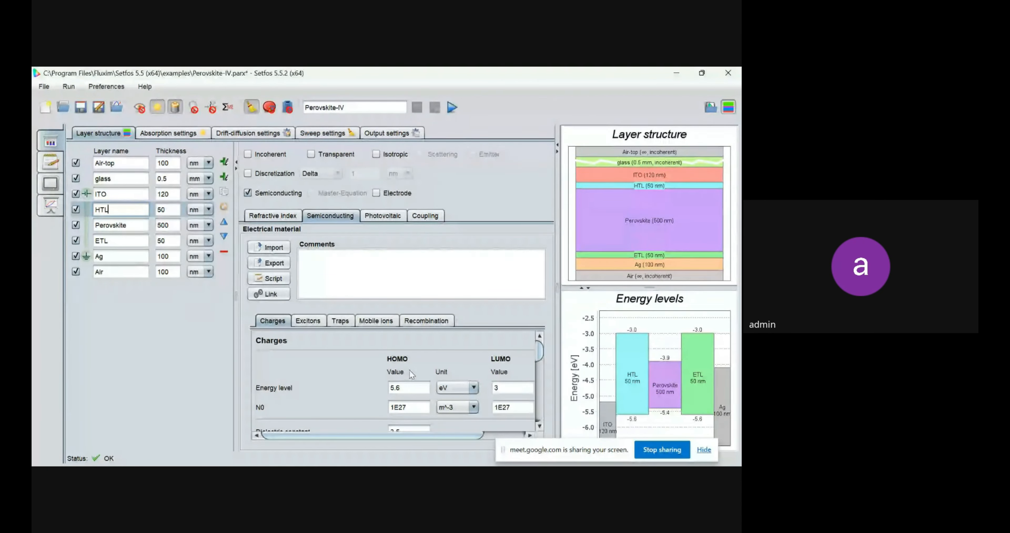
{"action": "left_click", "coordinate": [402, 391]}
{"action": "left_click_drag", "start_coordinate": [540, 353], "coordinate": [341, 296]}
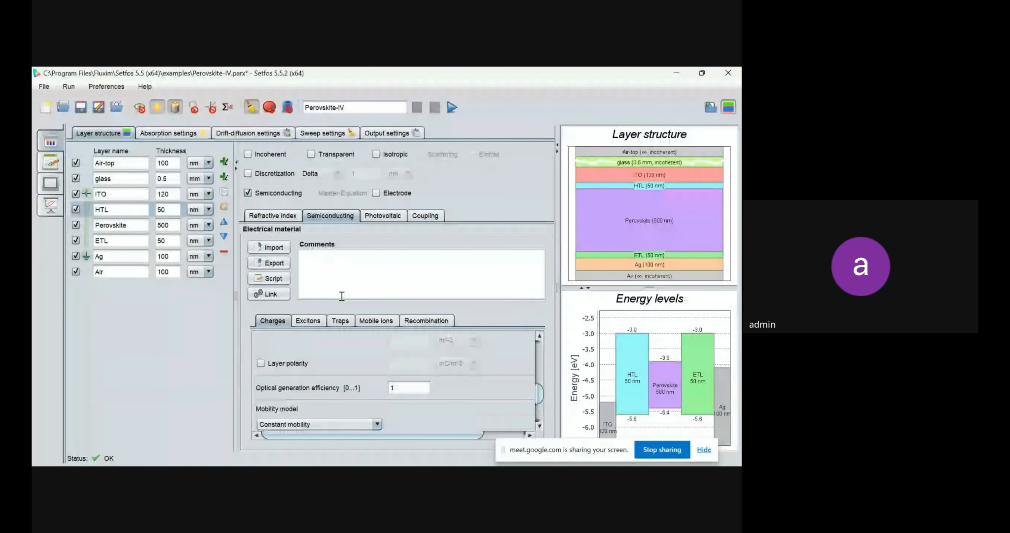
{"action": "left_click", "coordinate": [308, 319]}
{"action": "left_click", "coordinate": [369, 320]}
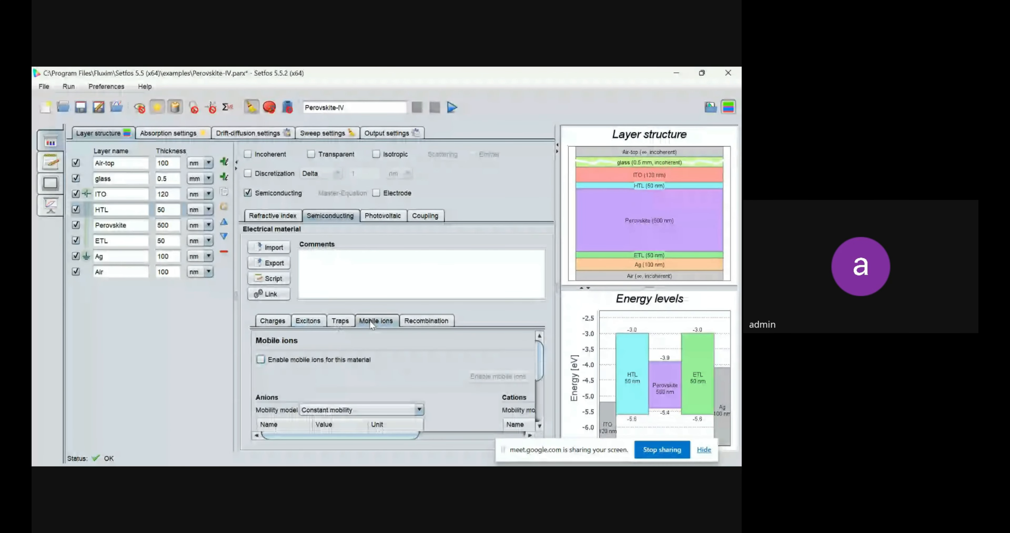
{"action": "left_click", "coordinate": [419, 319]}
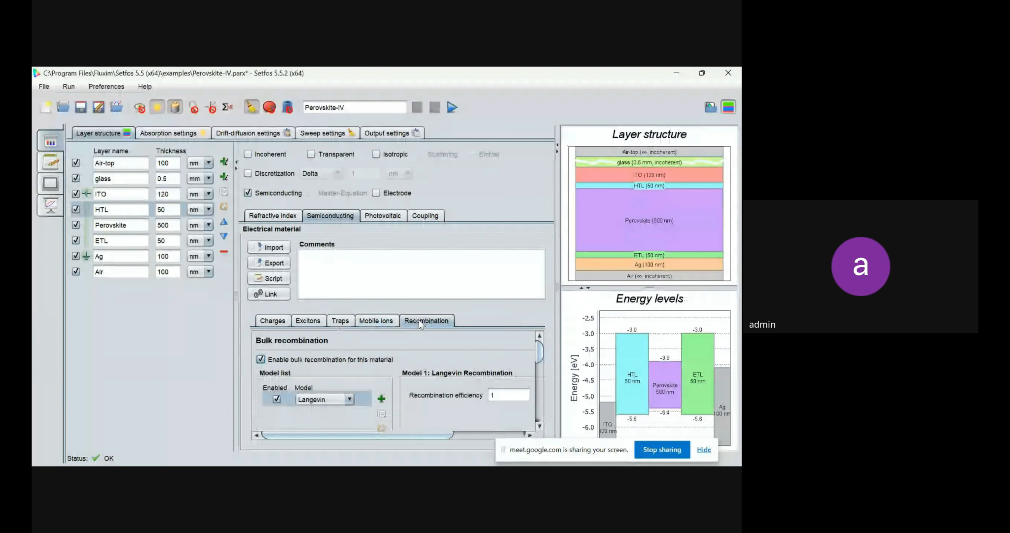
Import the electrical material file P3HT-PCBM.em for the HTL layer.
{"action": "left_click", "coordinate": [270, 247]}
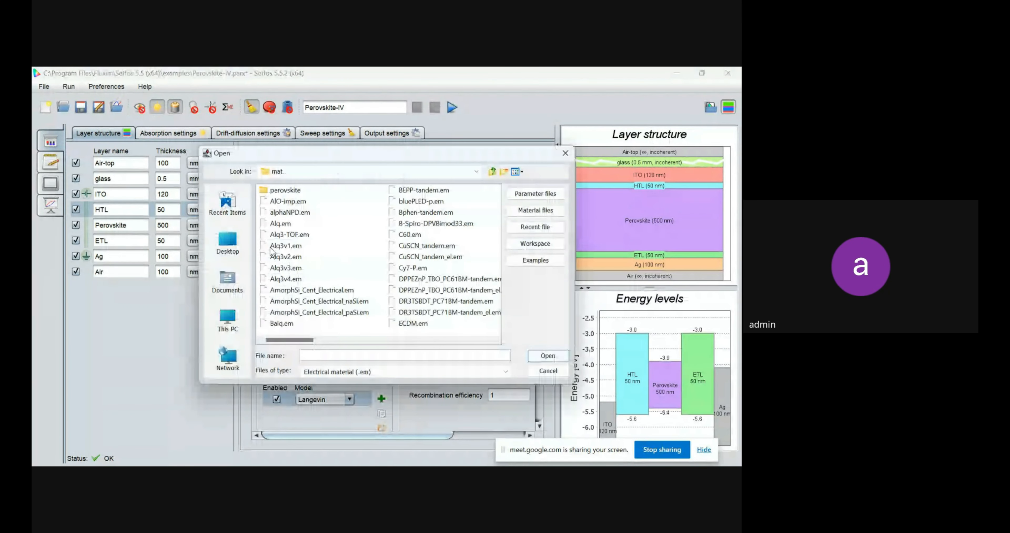
{"action": "left_click", "coordinate": [283, 247]}
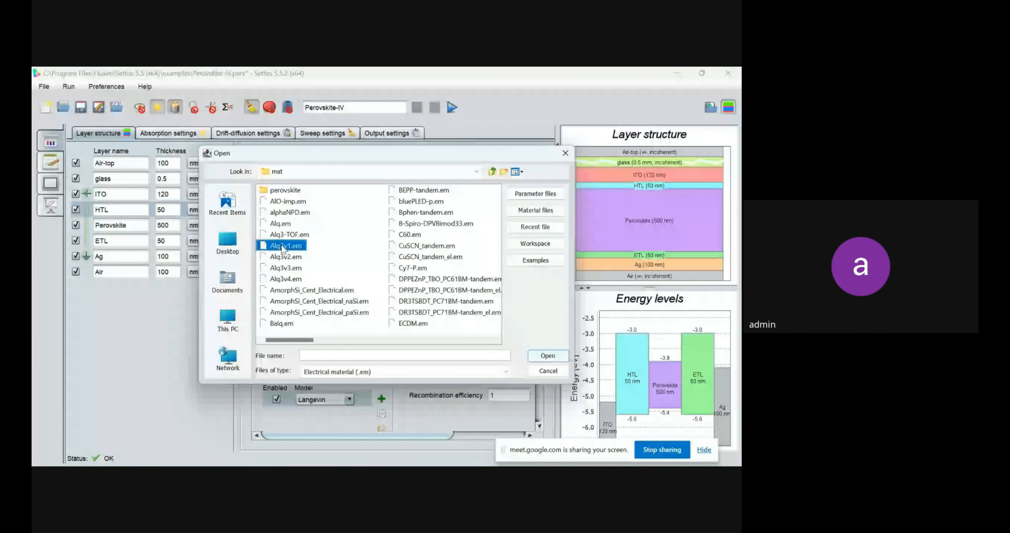
{"action": "scroll", "coordinate": [333, 243], "scroll_direction": "down", "scroll_amount": 5}
{"action": "left_click", "coordinate": [382, 244]}
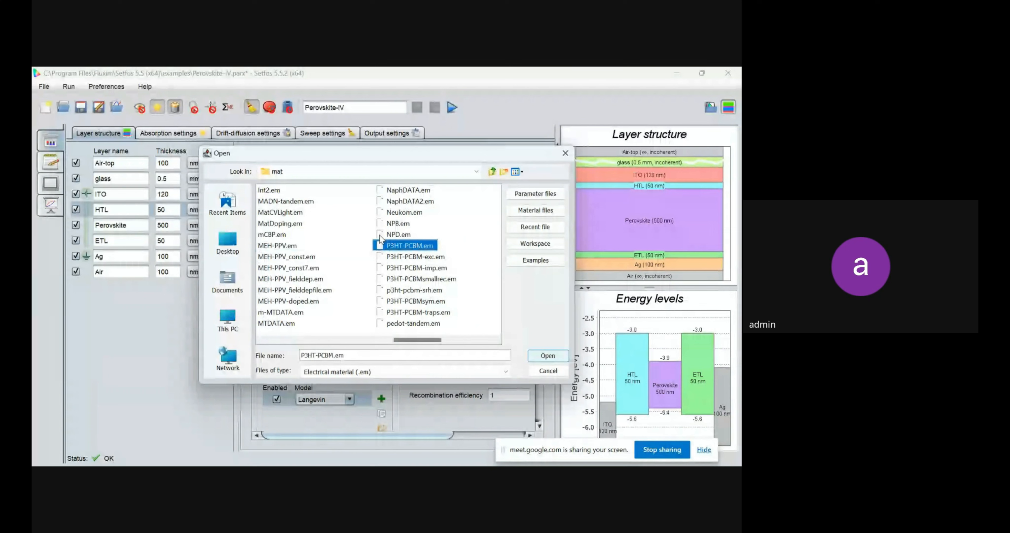
{"action": "left_click", "coordinate": [549, 356]}
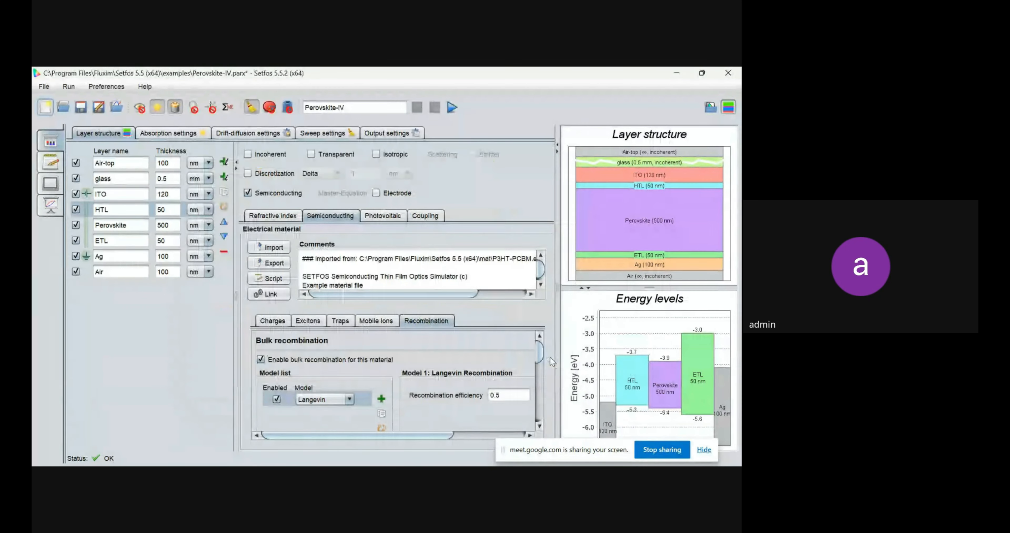
Import the electrical material file spiro-TAD.em for the ETL layer.
{"action": "left_click", "coordinate": [116, 241]}
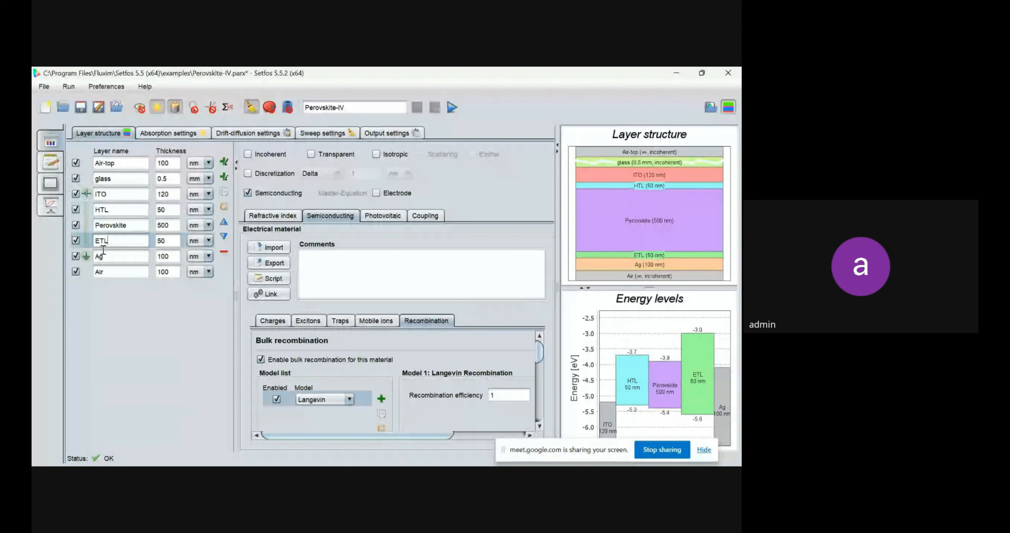
{"action": "left_click", "coordinate": [274, 247]}
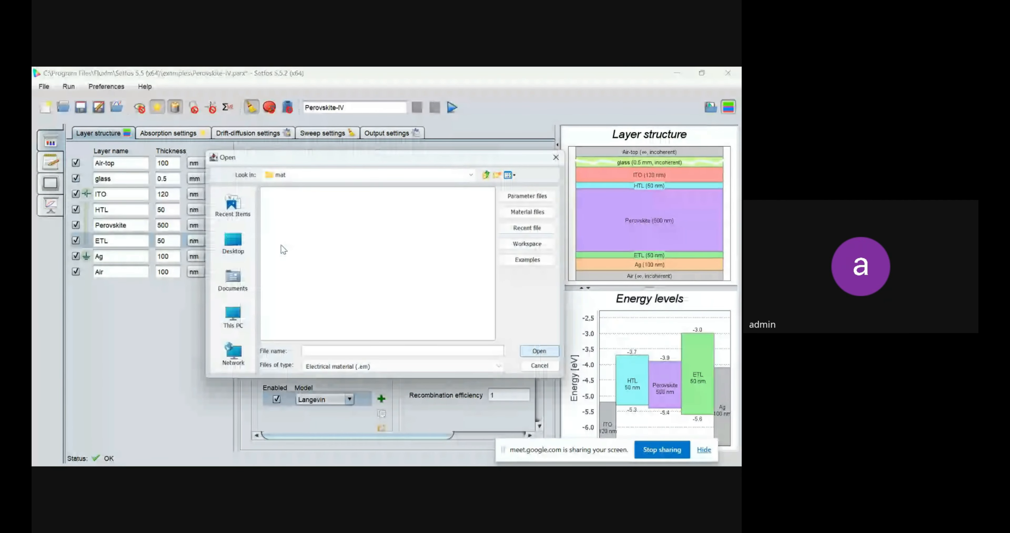
{"action": "left_click", "coordinate": [423, 246]}
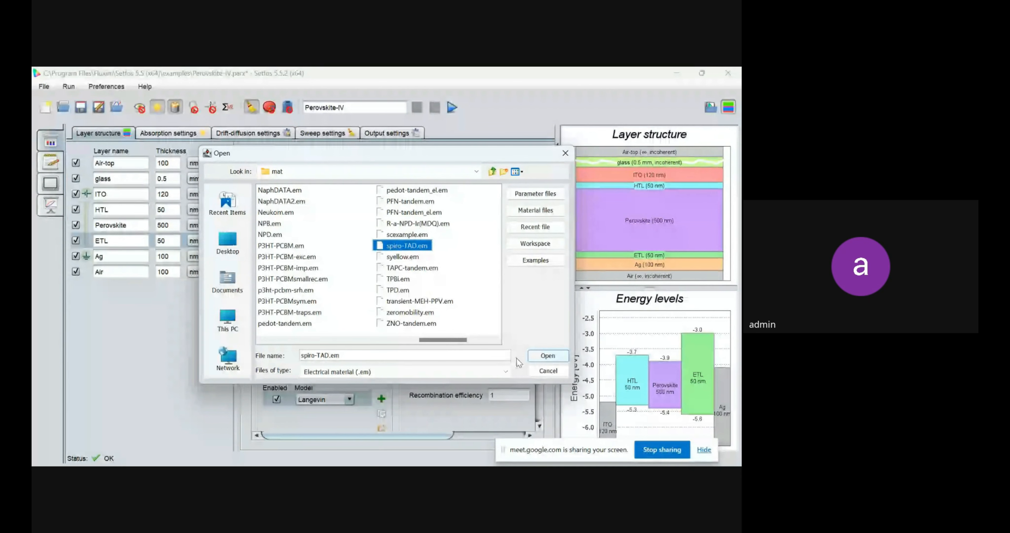
{"action": "left_click", "coordinate": [540, 355]}
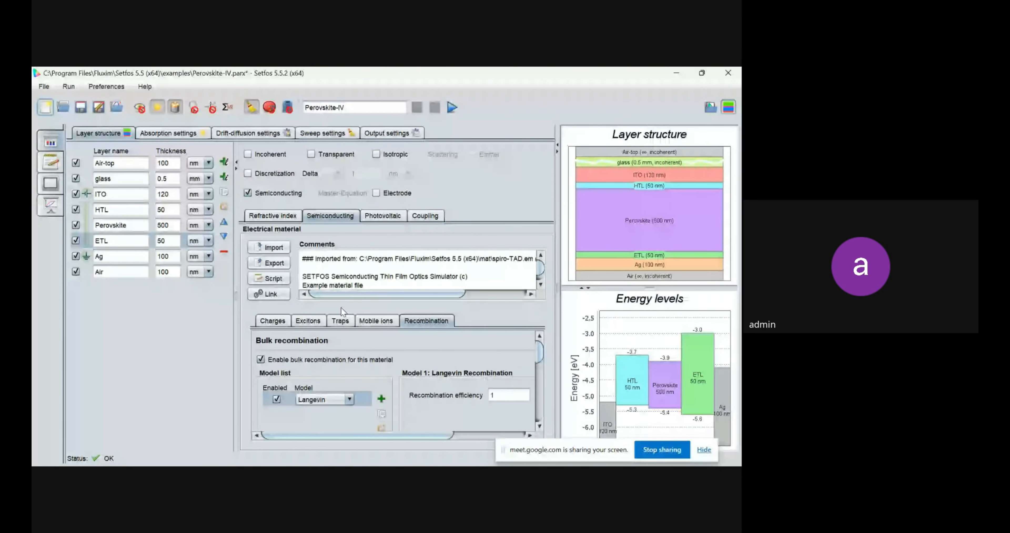
Check the charge parameters of the ETL and HTL layers and the ITO electrode settings, and run the simulation.
{"action": "left_click", "coordinate": [272, 321]}
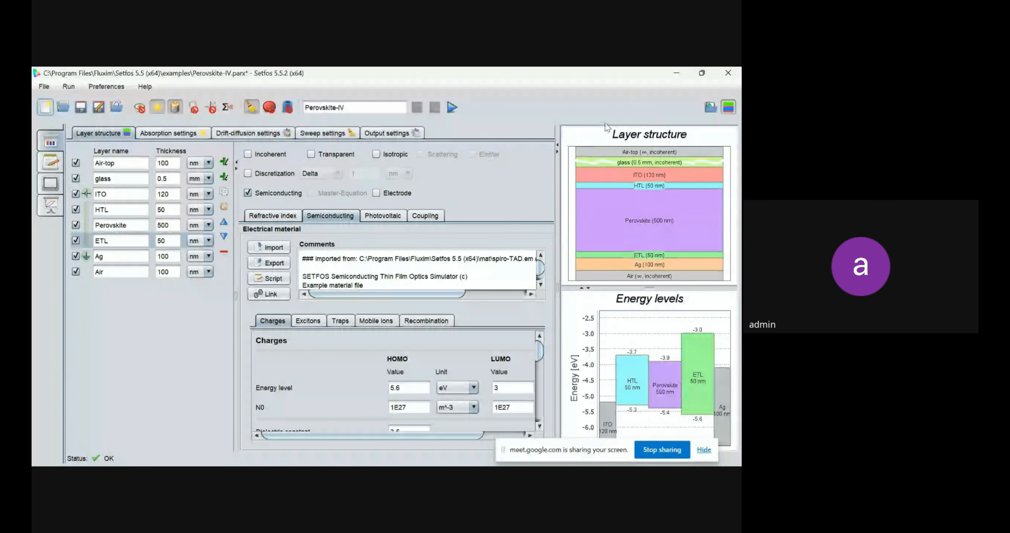
{"action": "left_click", "coordinate": [126, 212]}
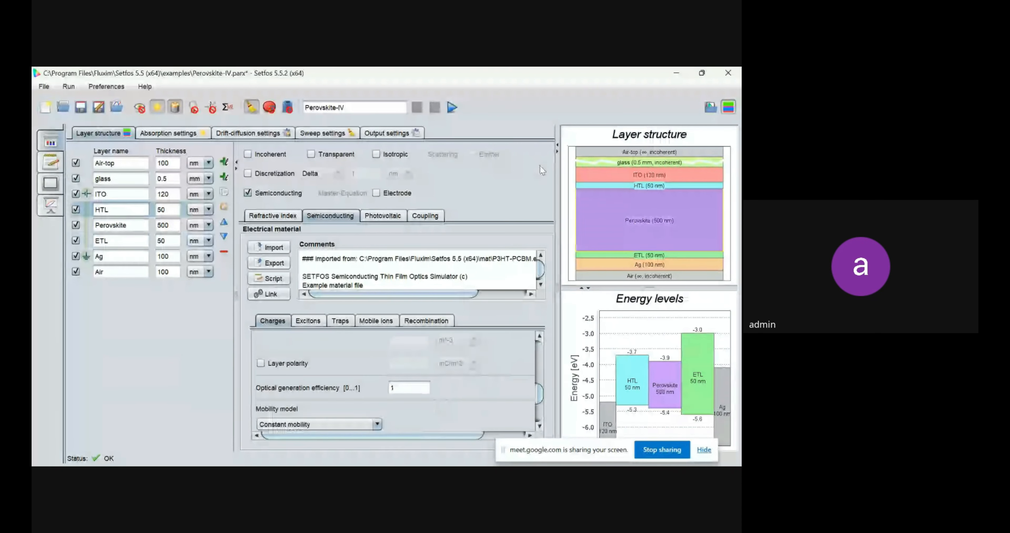
{"action": "left_click", "coordinate": [126, 192]}
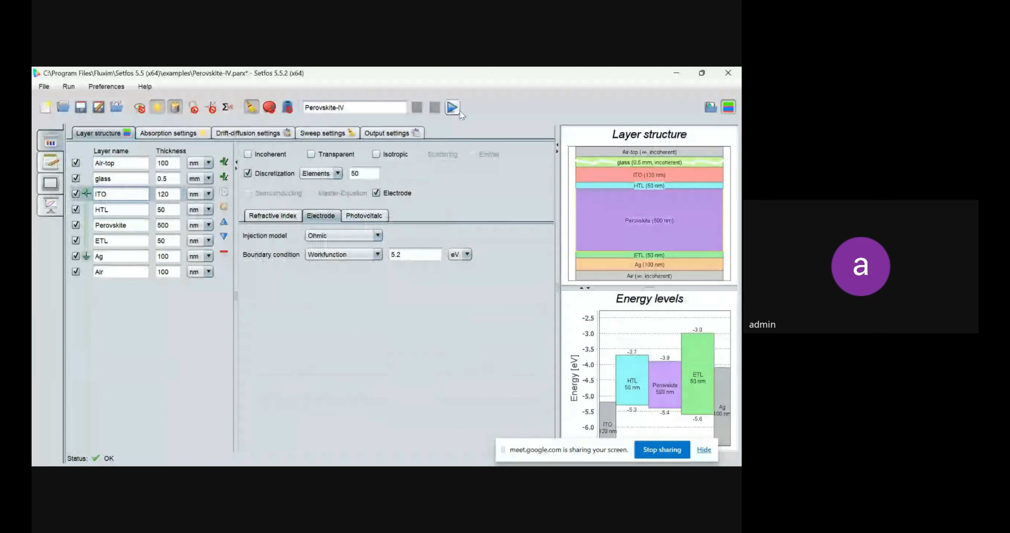
{"action": "left_click", "coordinate": [453, 109]}
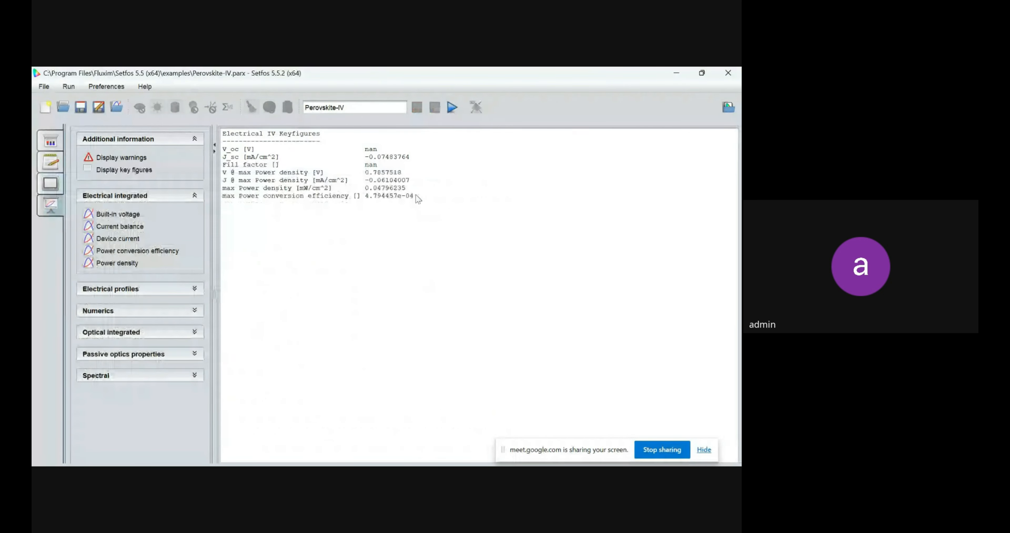
Read the electrical IV key figures and view the device current and power conversion efficiency plots.
{"action": "left_click_drag", "start_coordinate": [417, 197], "coordinate": [213, 168]}
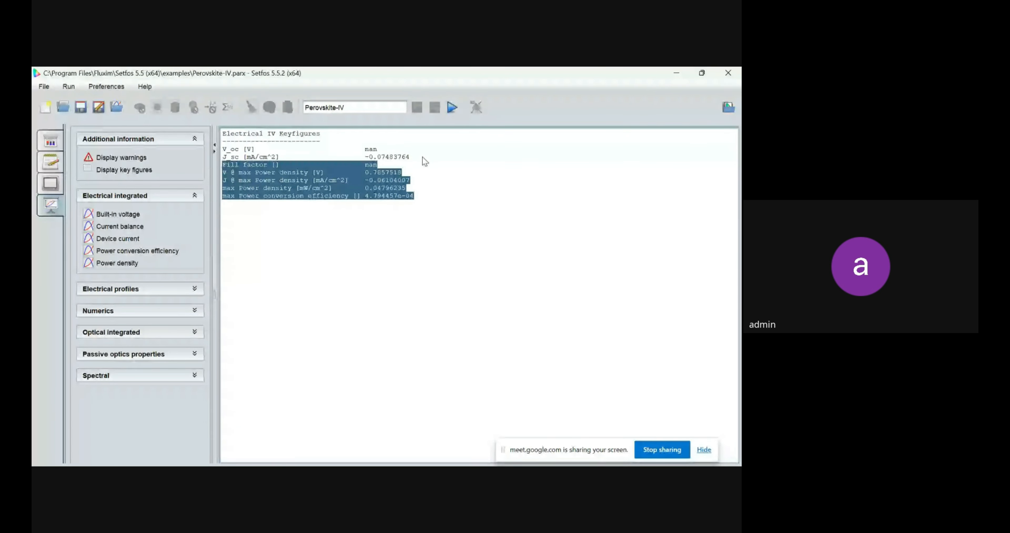
{"action": "left_click_drag", "start_coordinate": [421, 158], "coordinate": [218, 161]}
{"action": "left_click", "coordinate": [127, 240]}
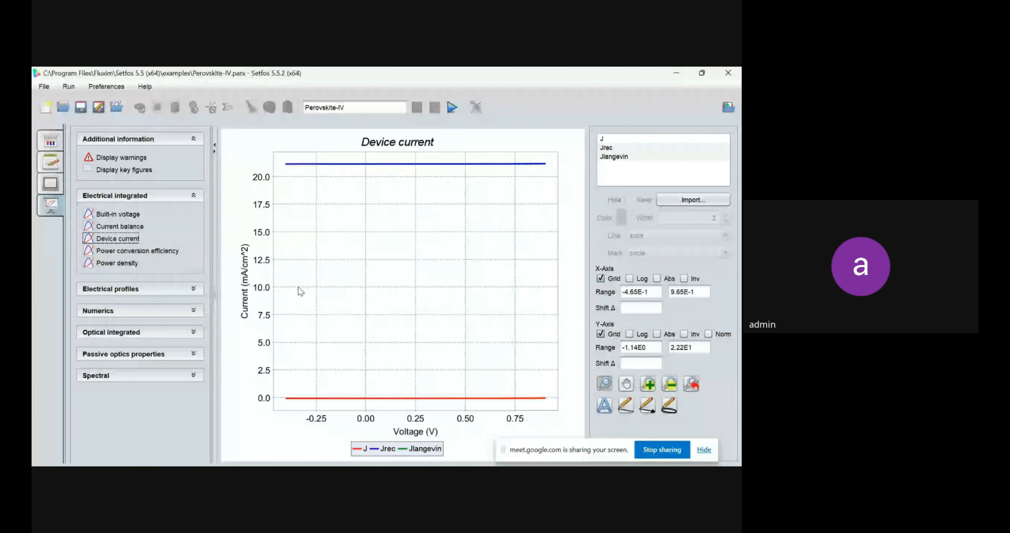
{"action": "left_click", "coordinate": [121, 254]}
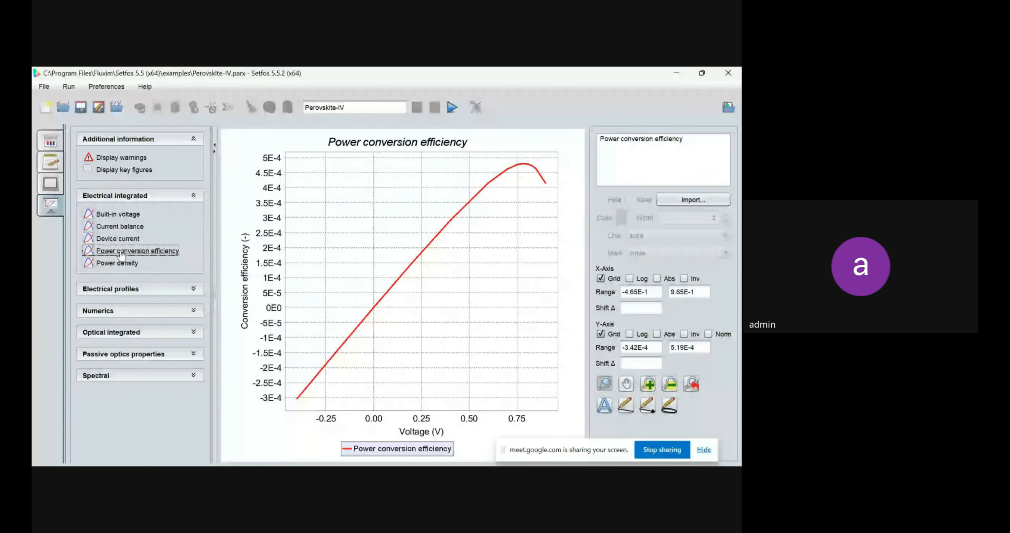
Show the band diagram from the electrical profiles and set its displayed voltage to 0.75 V.
{"action": "left_click", "coordinate": [118, 289]}
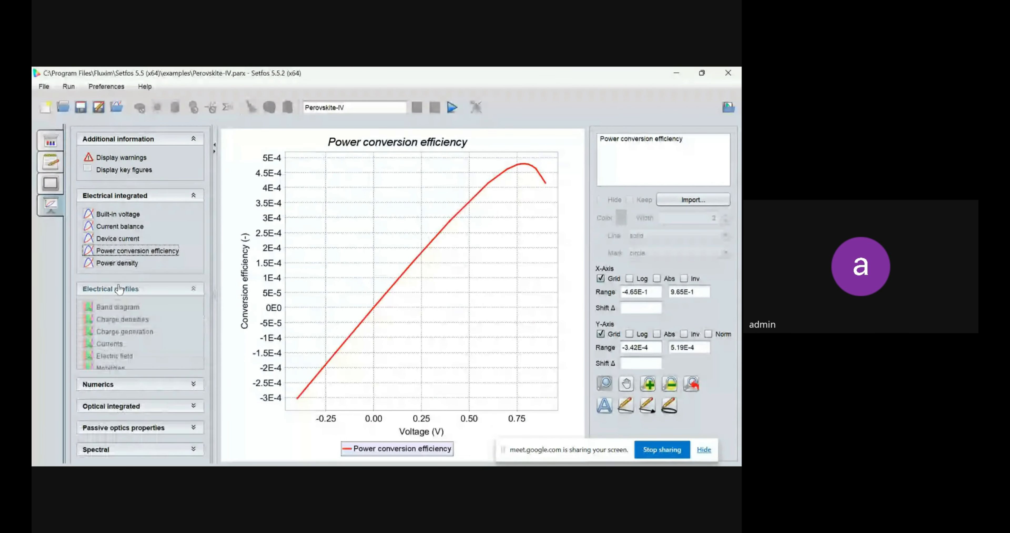
{"action": "left_click", "coordinate": [116, 309]}
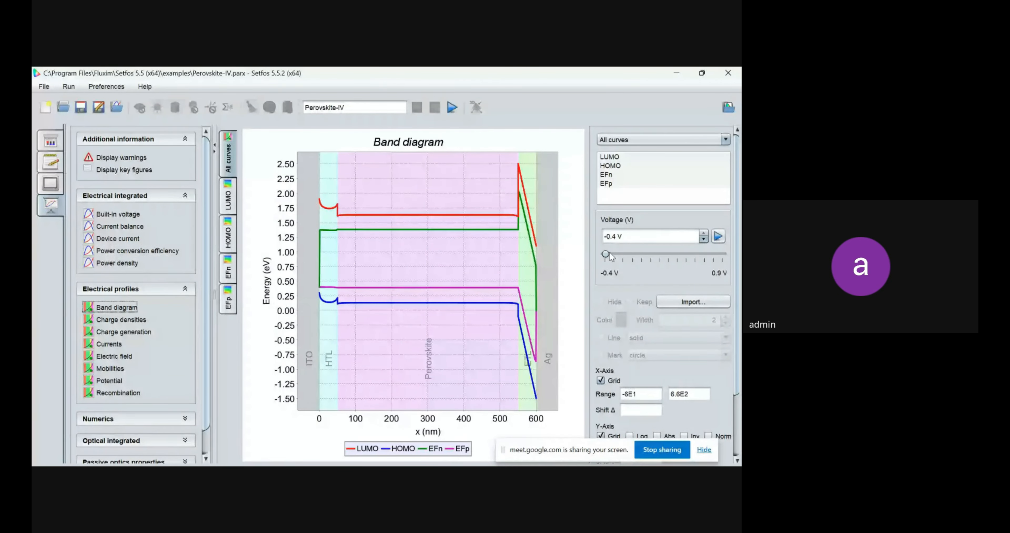
{"action": "left_click_drag", "start_coordinate": [611, 257], "coordinate": [667, 255]}
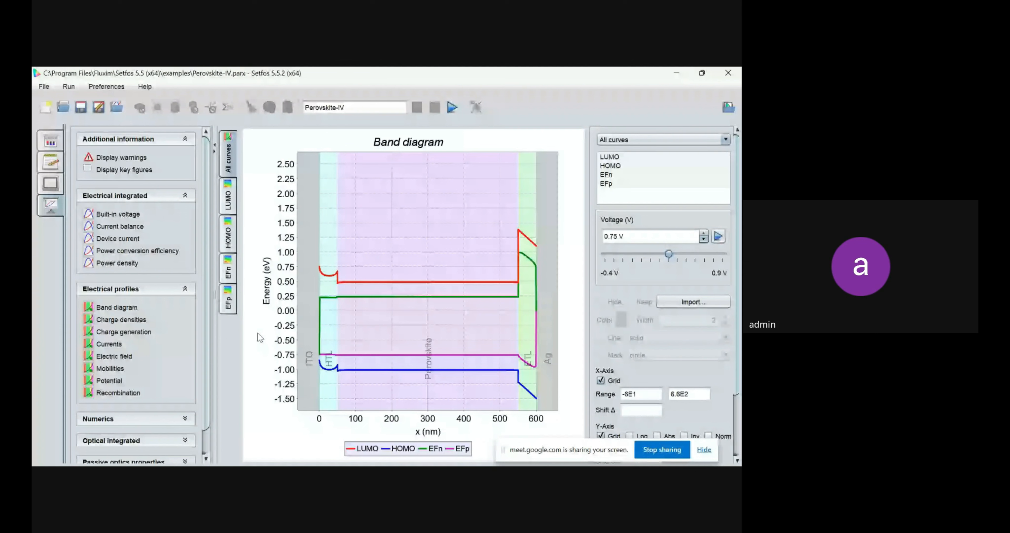
View the charge density, current, electric field, mobility and recombination profiles, and set the recombination plot's displayed voltage to 0.75 V.
{"action": "left_click", "coordinate": [120, 319]}
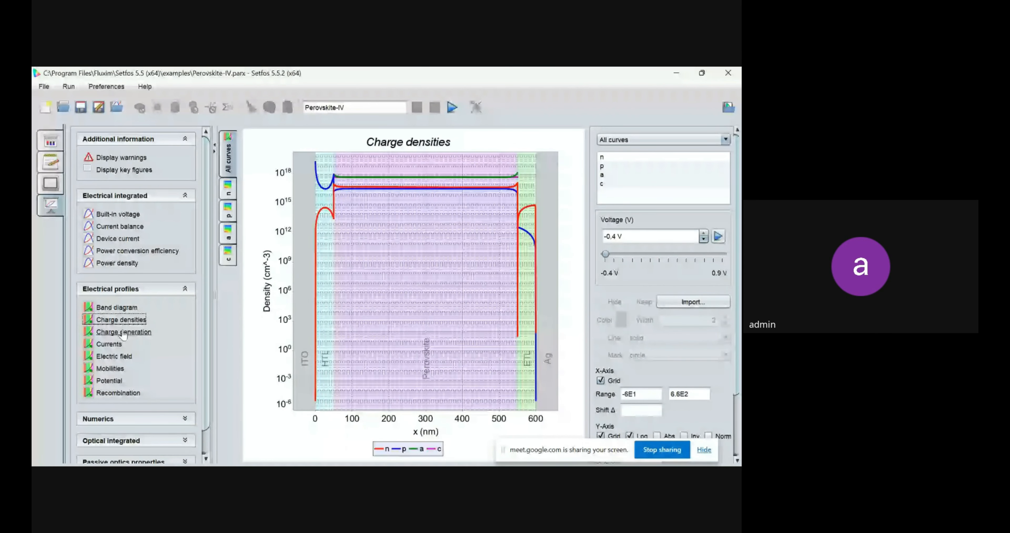
{"action": "left_click", "coordinate": [109, 344]}
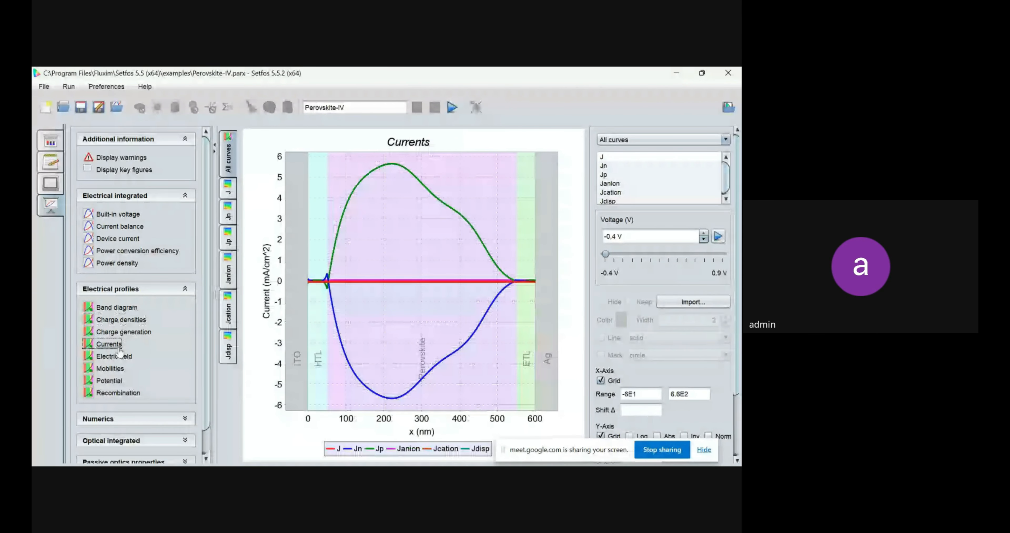
{"action": "left_click", "coordinate": [121, 357]}
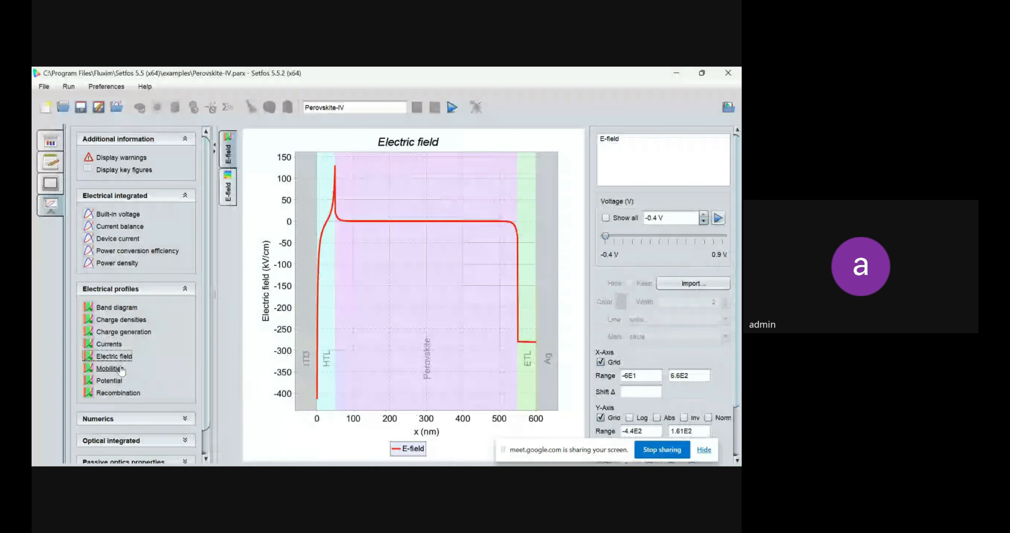
{"action": "left_click", "coordinate": [118, 369]}
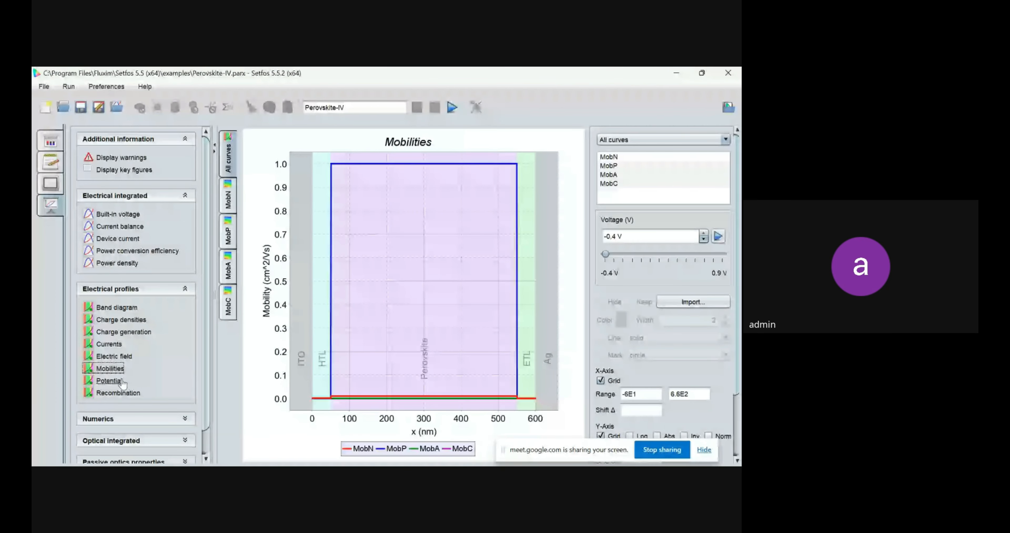
{"action": "left_click", "coordinate": [127, 394]}
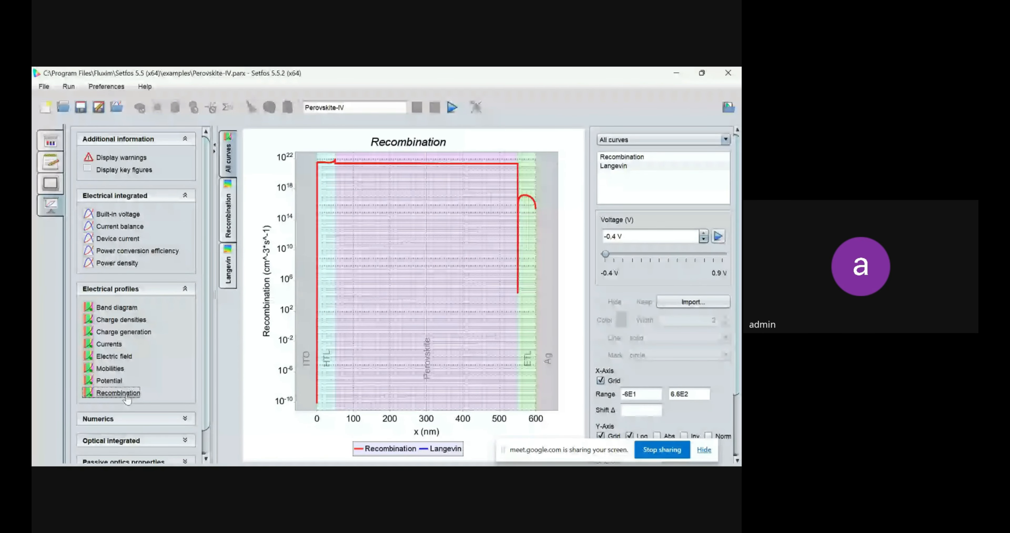
{"action": "left_click_drag", "start_coordinate": [606, 254], "coordinate": [672, 260]}
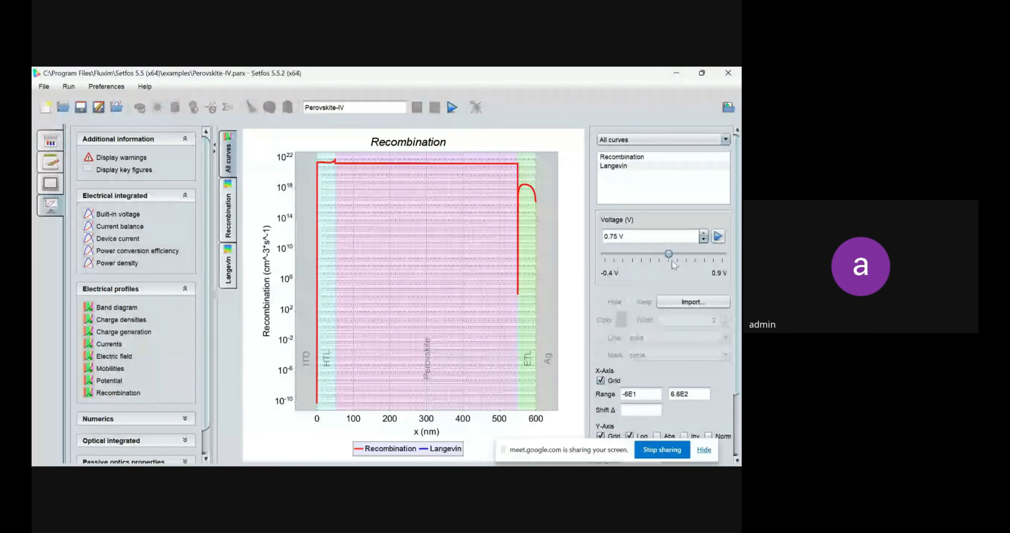
View the photocurrent plot and the spectral absorptance, reflectance, stacked contributions and transmittance plots.
{"action": "left_click", "coordinate": [169, 290]}
{"action": "left_click", "coordinate": [118, 332]}
{"action": "left_click", "coordinate": [116, 351]}
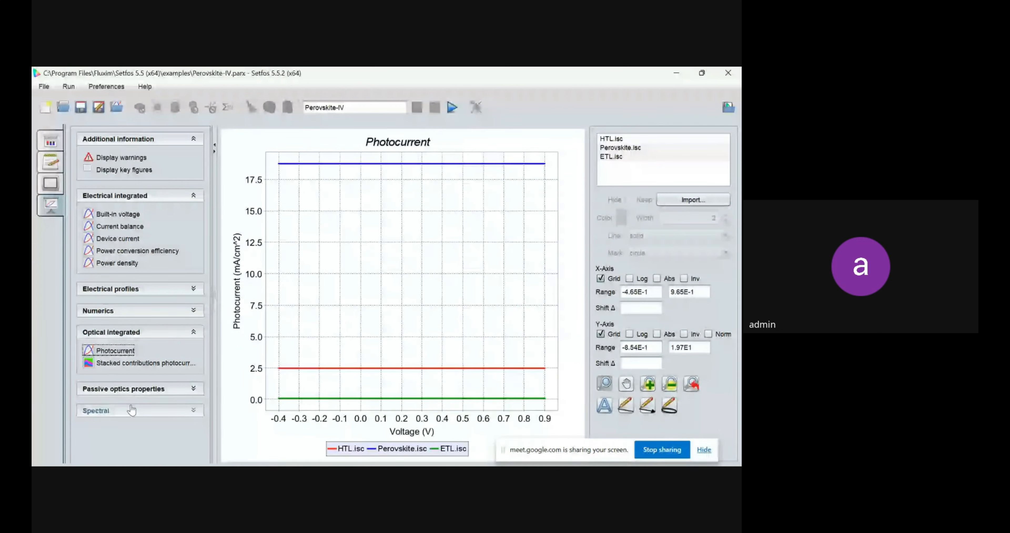
{"action": "left_click", "coordinate": [129, 411]}
{"action": "left_click", "coordinate": [116, 430]}
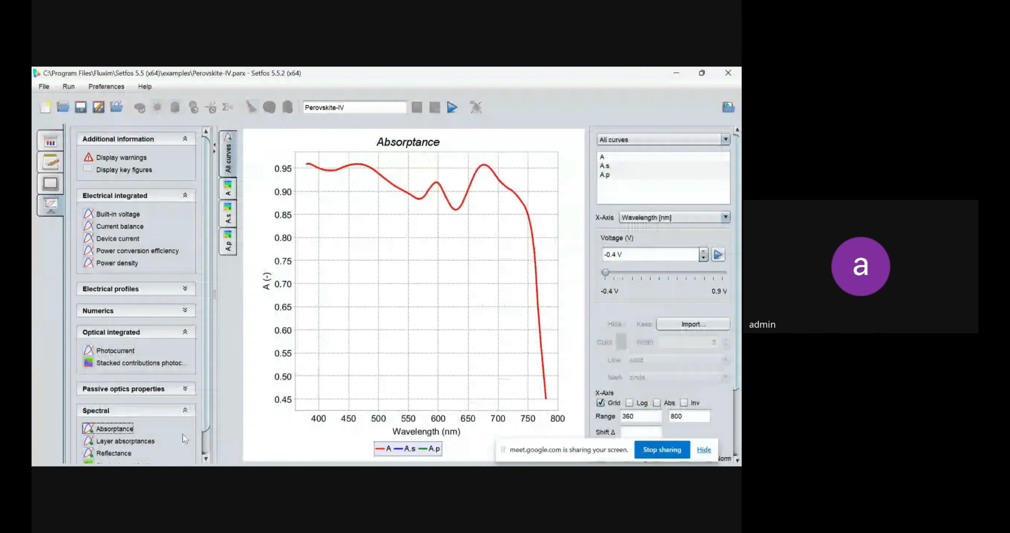
{"action": "scroll", "coordinate": [185, 439], "scroll_direction": "down", "scroll_amount": 1}
{"action": "left_click", "coordinate": [103, 429]}
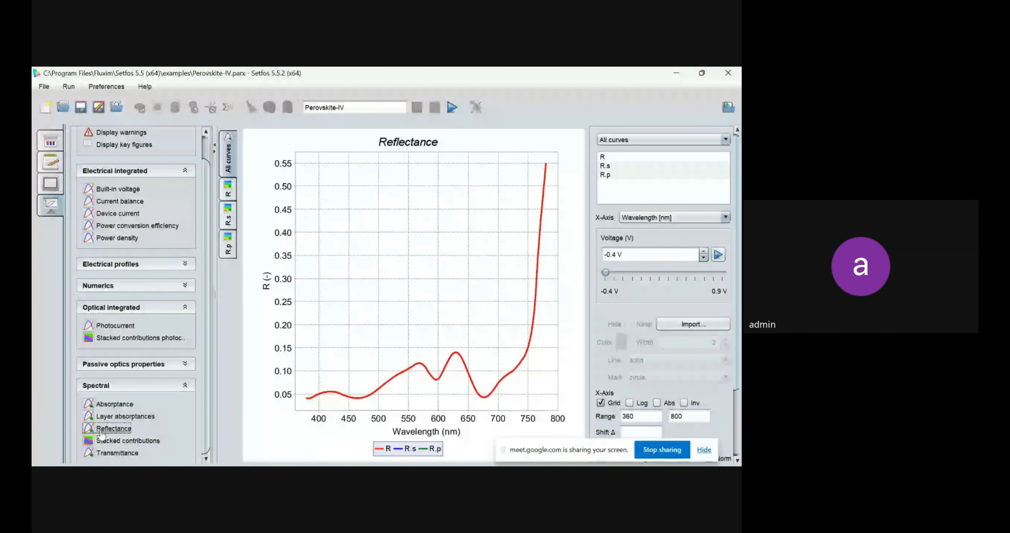
{"action": "left_click", "coordinate": [109, 442]}
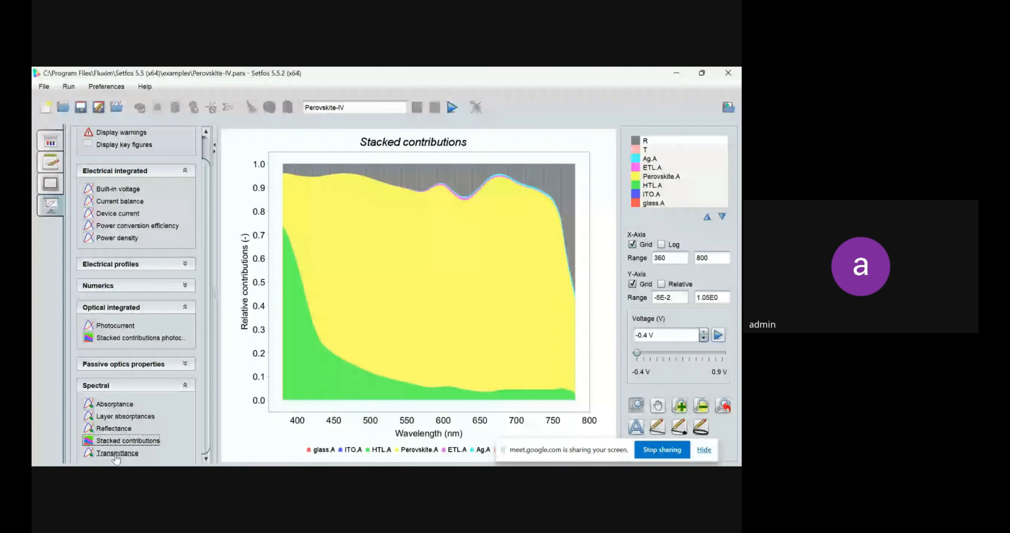
{"action": "left_click", "coordinate": [116, 454]}
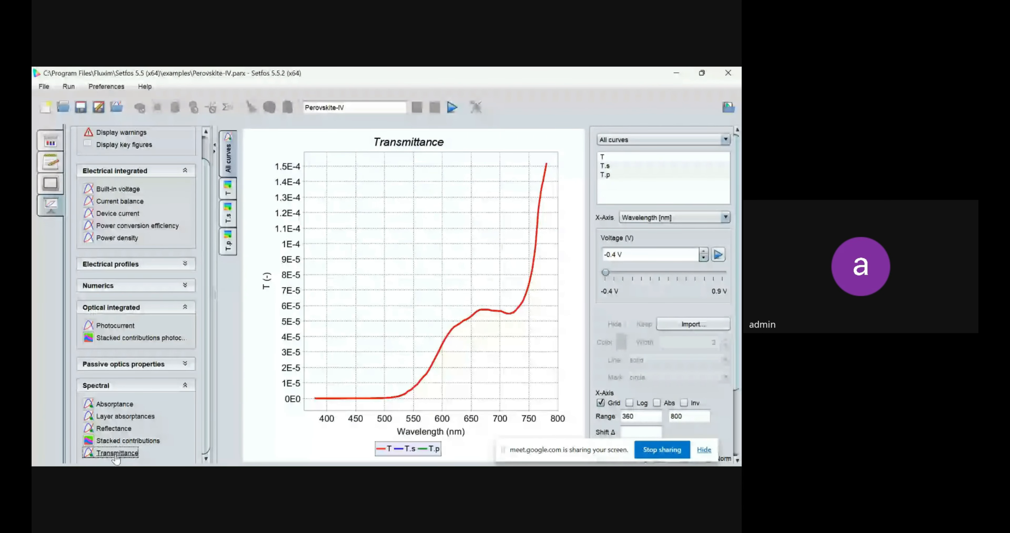
Return to the layer structure and insert interfaces between the HTL and Perovskite layers and between the Perovskite and ETL layers.
{"action": "left_click", "coordinate": [724, 107]}
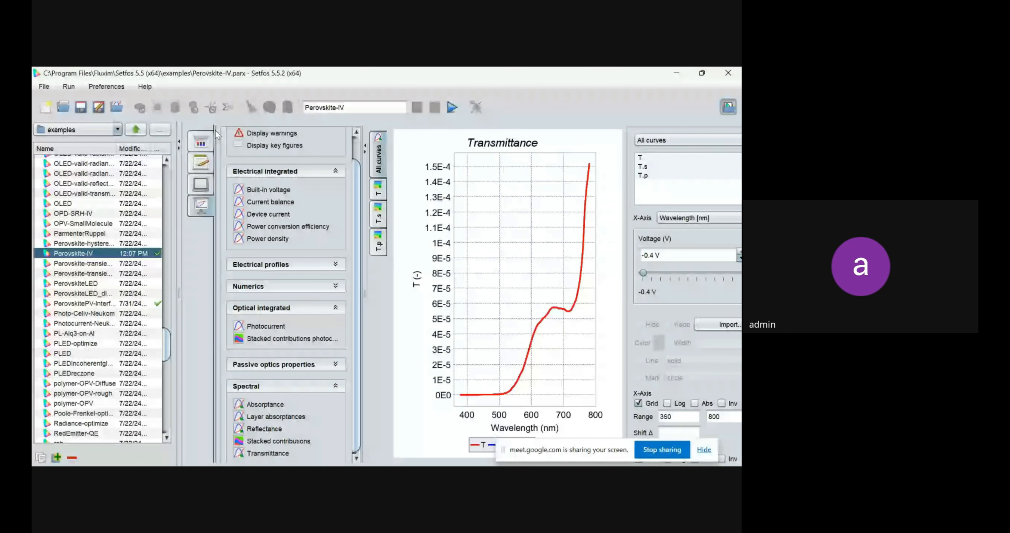
{"action": "left_click", "coordinate": [204, 141]}
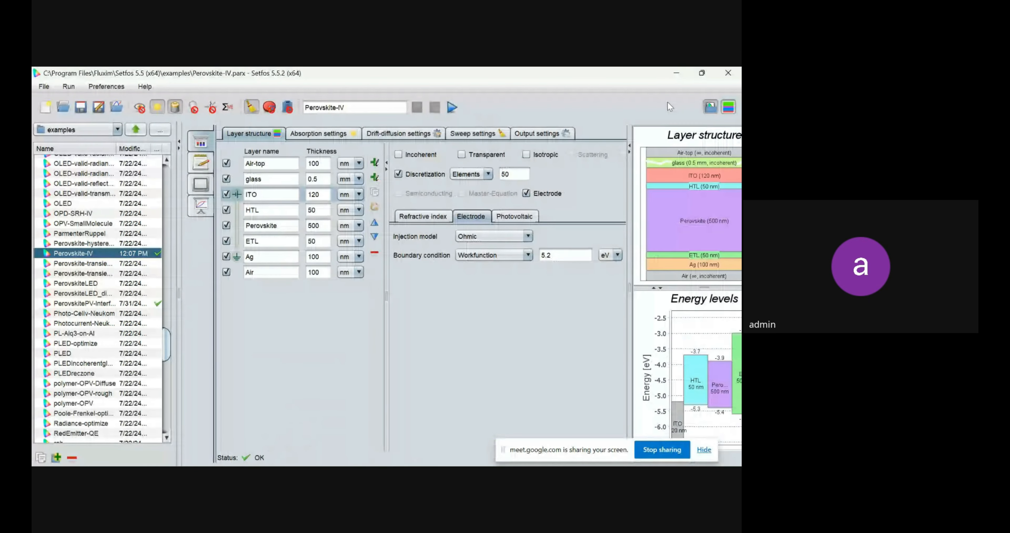
{"action": "left_click", "coordinate": [711, 107]}
{"action": "left_click", "coordinate": [112, 211]}
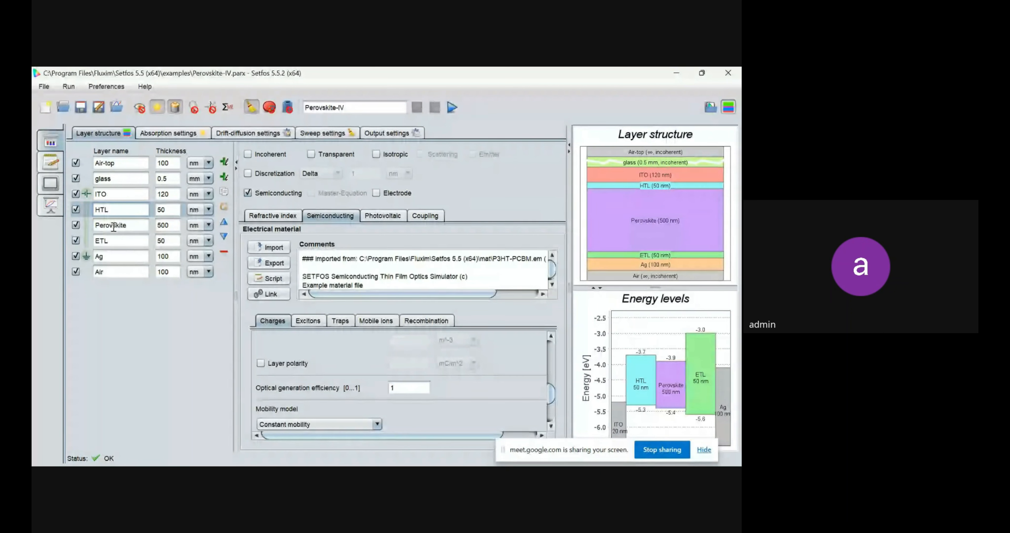
{"action": "left_click", "coordinate": [224, 177]}
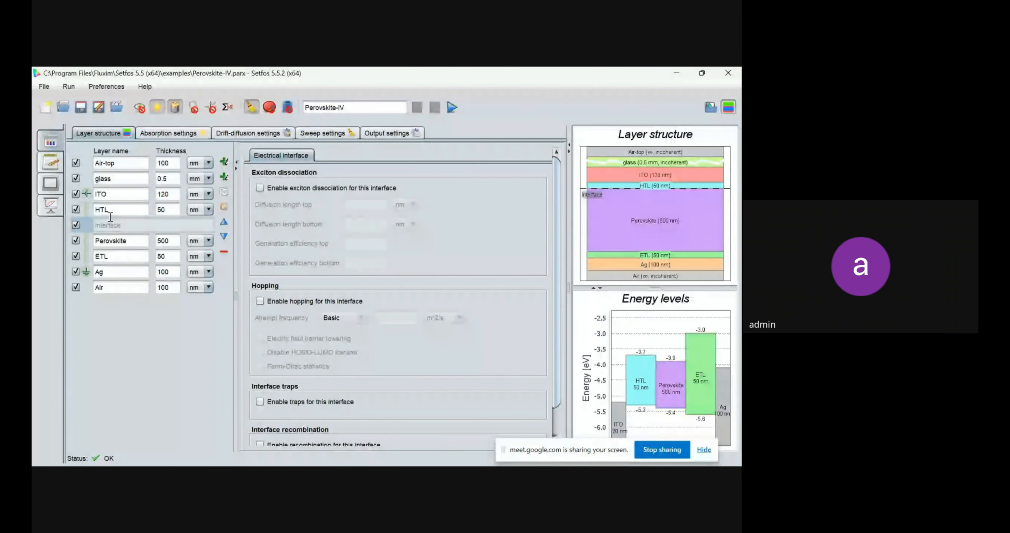
{"action": "left_click", "coordinate": [107, 253]}
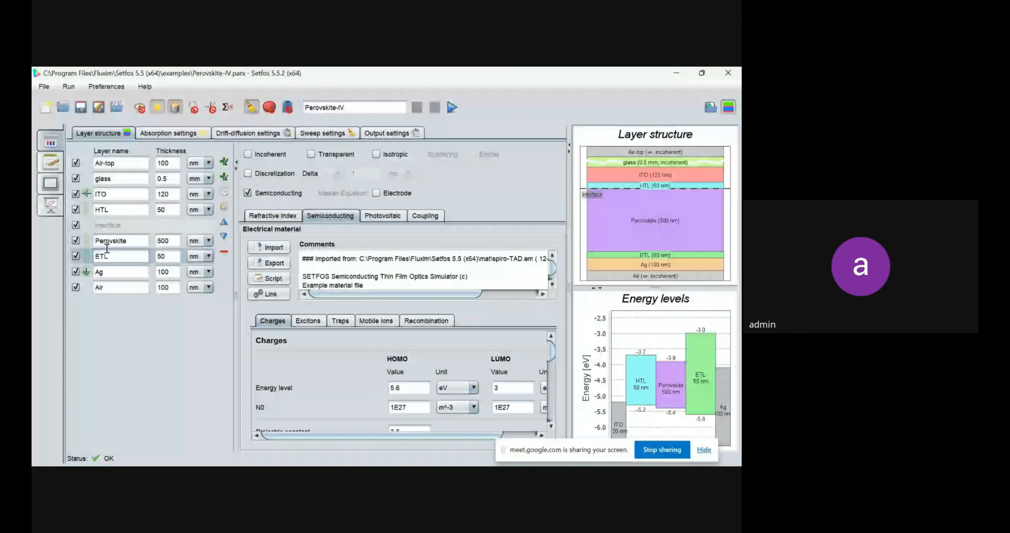
{"action": "left_click", "coordinate": [224, 176]}
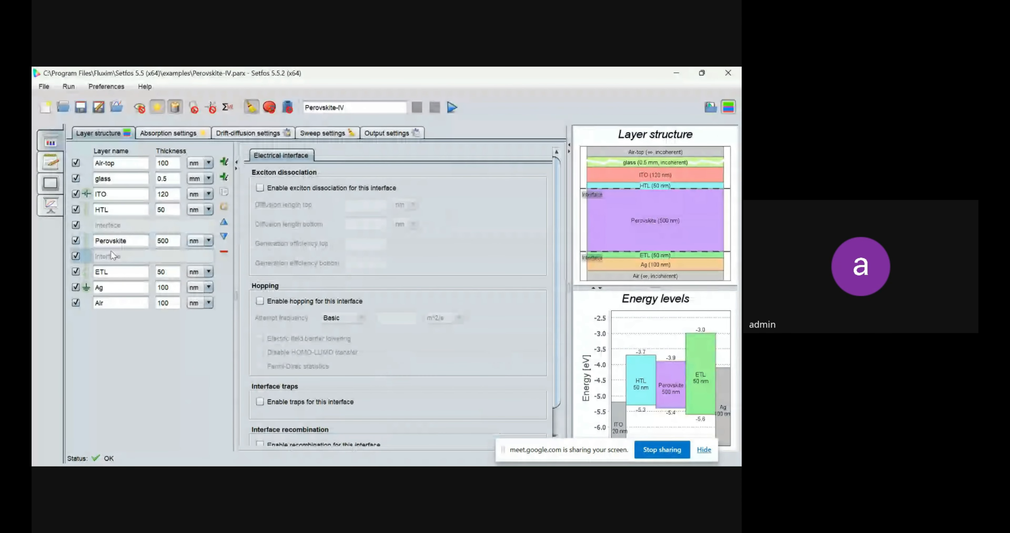
Examine the exciton dissociation parameters of the HTL–Perovskite interface by enabling the option briefly and disabling it again.
{"action": "left_click", "coordinate": [116, 224]}
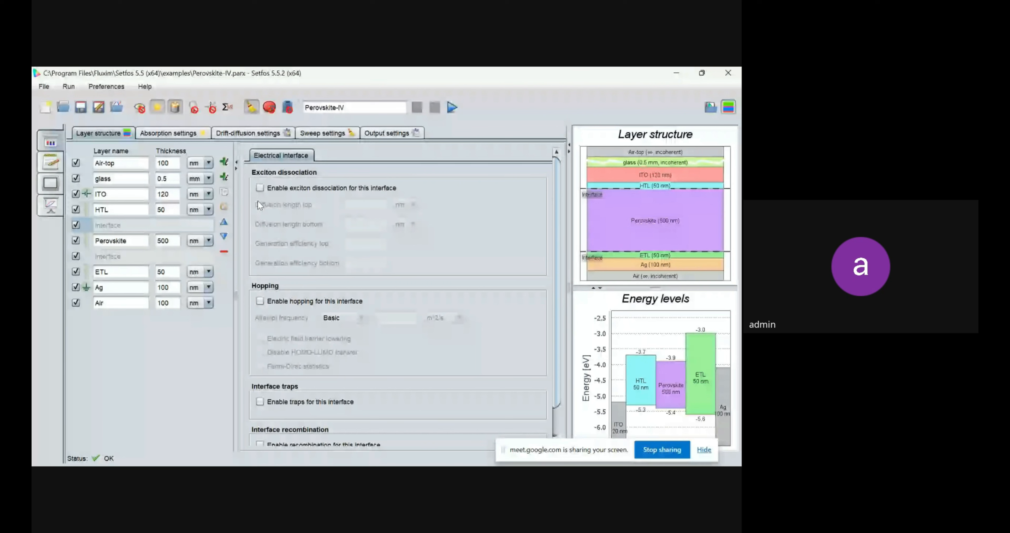
{"action": "left_click", "coordinate": [259, 188]}
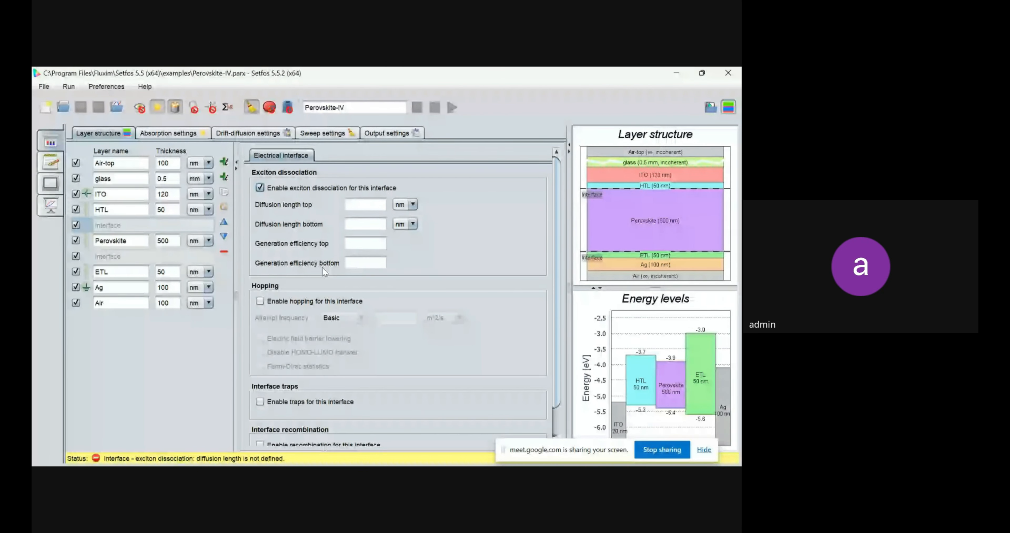
{"action": "left_click", "coordinate": [260, 188]}
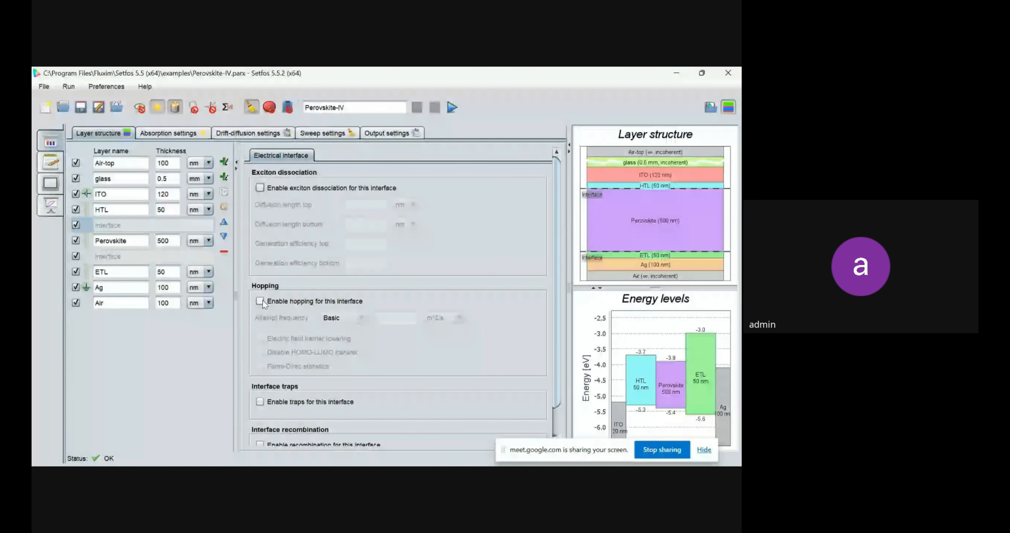
Enable hopping for the HTL–Perovskite interface, review the Advanced attempt frequency and hopping options, and return the attempt frequency to Basic.
{"action": "left_click", "coordinate": [260, 301]}
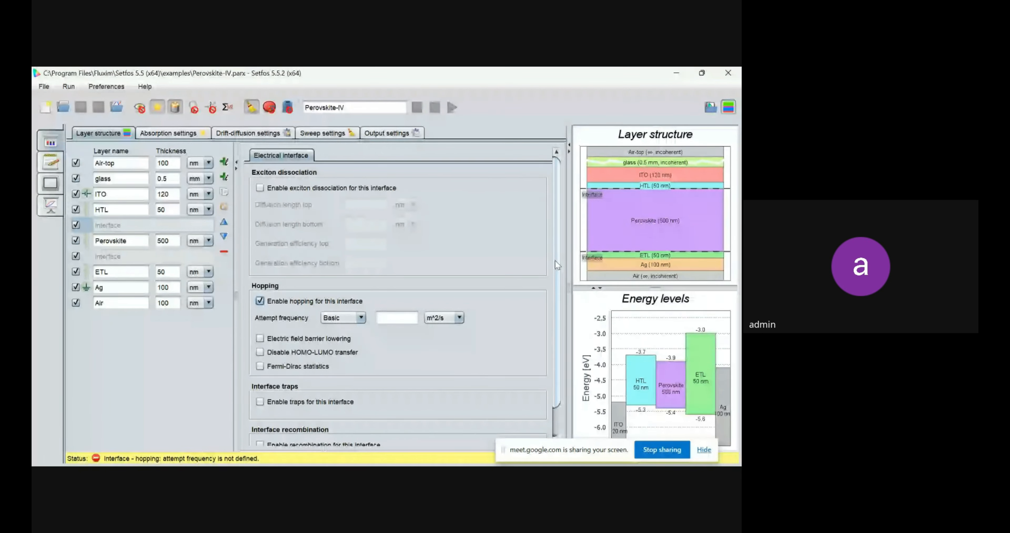
{"action": "scroll", "coordinate": [556, 260], "scroll_direction": "down", "scroll_amount": 1}
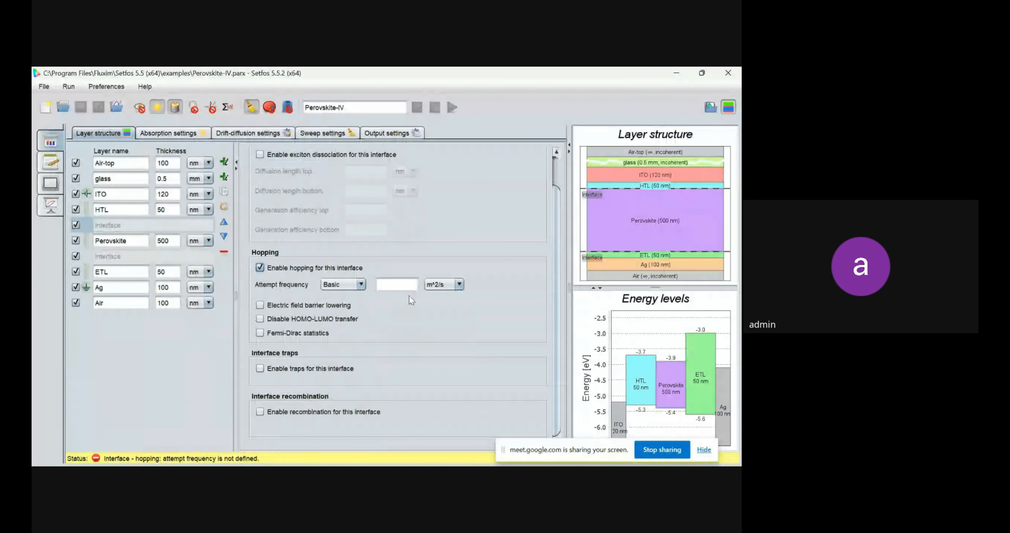
{"action": "left_click", "coordinate": [343, 285]}
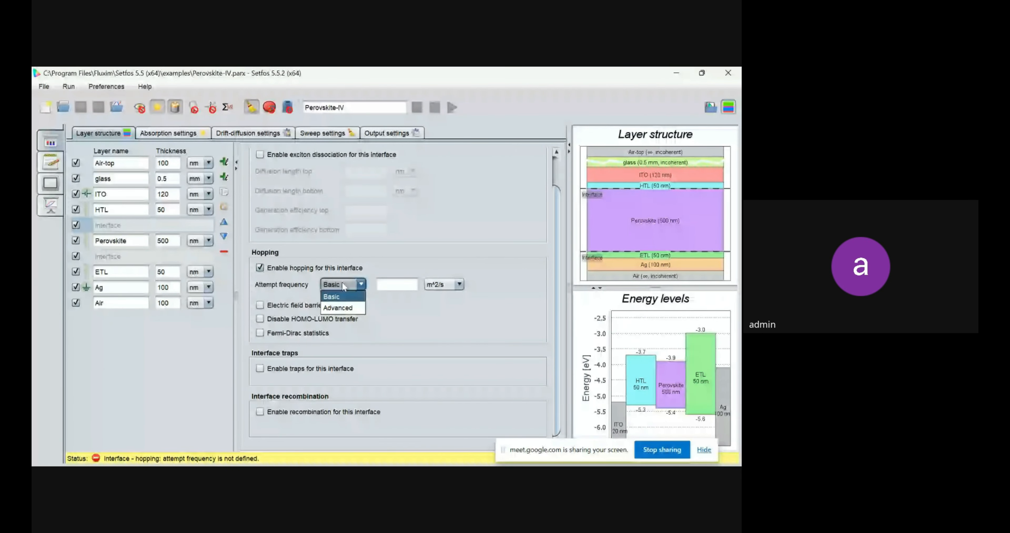
{"action": "left_click", "coordinate": [331, 307]}
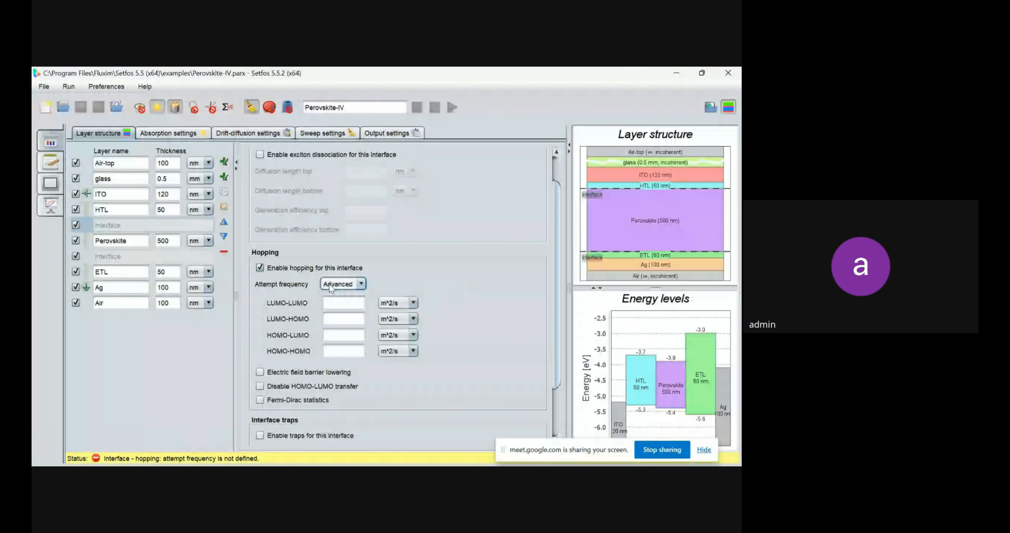
{"action": "left_click", "coordinate": [330, 305]}
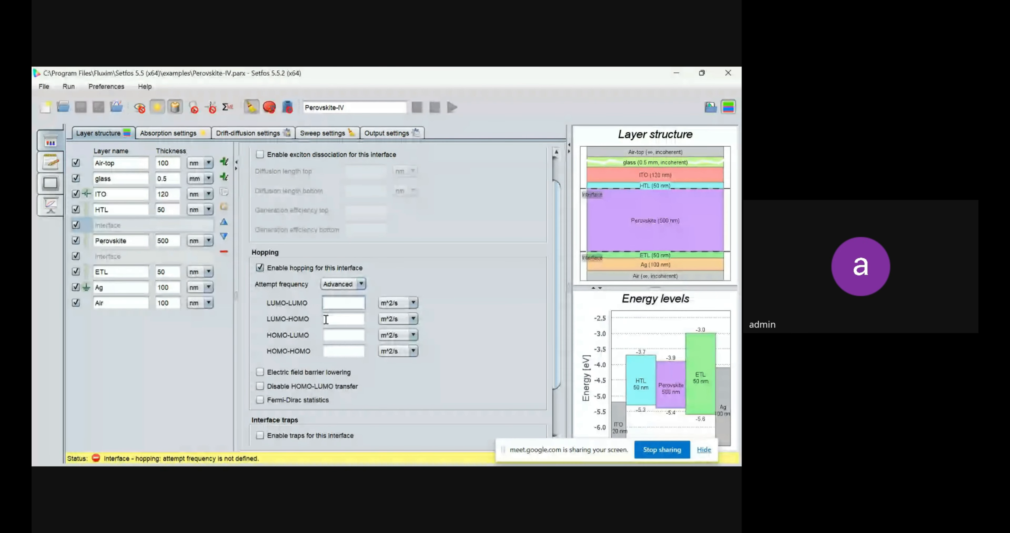
{"action": "left_click", "coordinate": [333, 335]}
{"action": "left_click", "coordinate": [337, 353]}
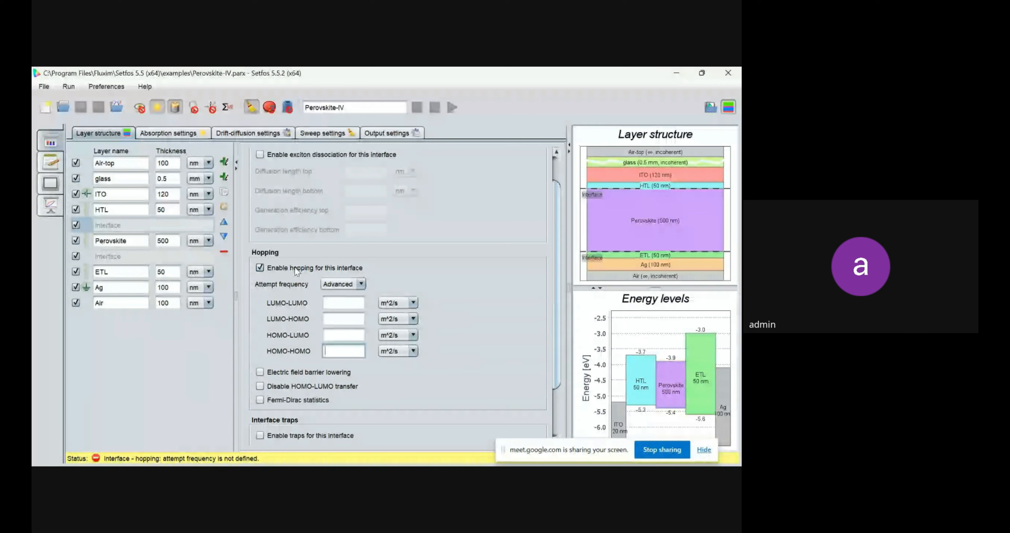
{"action": "left_click", "coordinate": [261, 267]}
{"action": "left_click", "coordinate": [259, 372]}
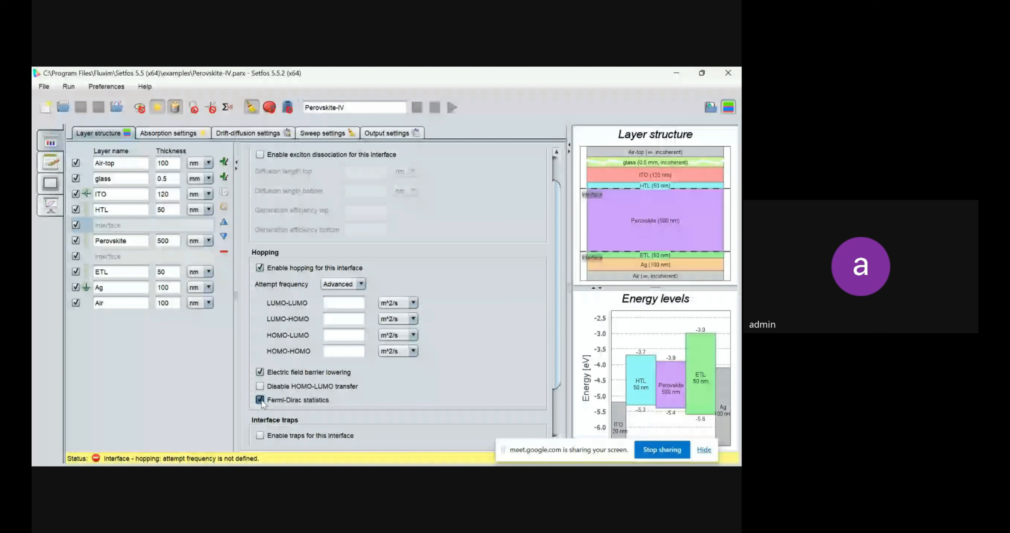
{"action": "left_click", "coordinate": [260, 372]}
{"action": "left_click", "coordinate": [337, 283]}
{"action": "left_click", "coordinate": [333, 297]}
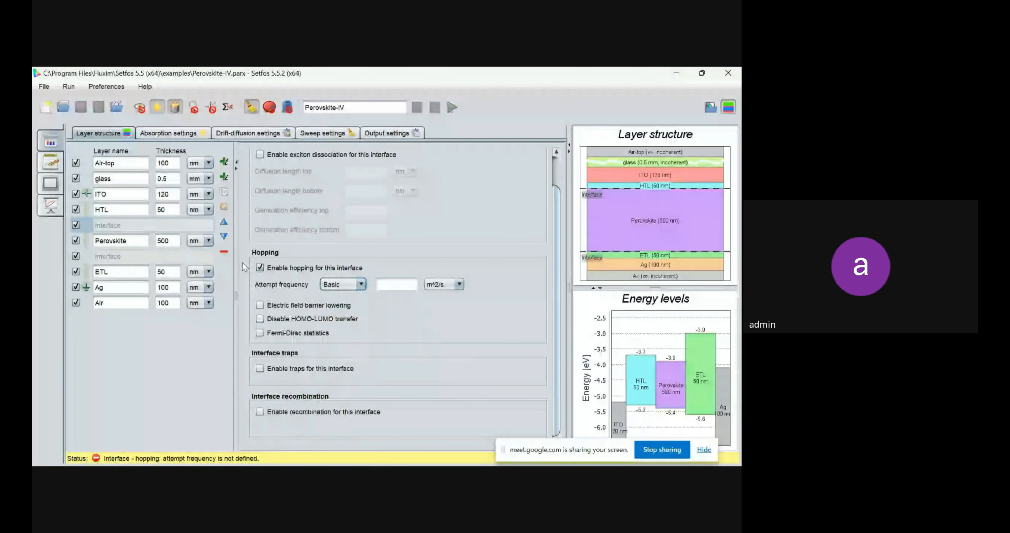
Review the trap parameters of the HTL–Perovskite interface, turn traps off again, and enable interface recombination with the InterfaceSRH model.
{"action": "left_click", "coordinate": [259, 368]}
{"action": "scroll", "coordinate": [558, 360], "scroll_direction": "down", "scroll_amount": 4}
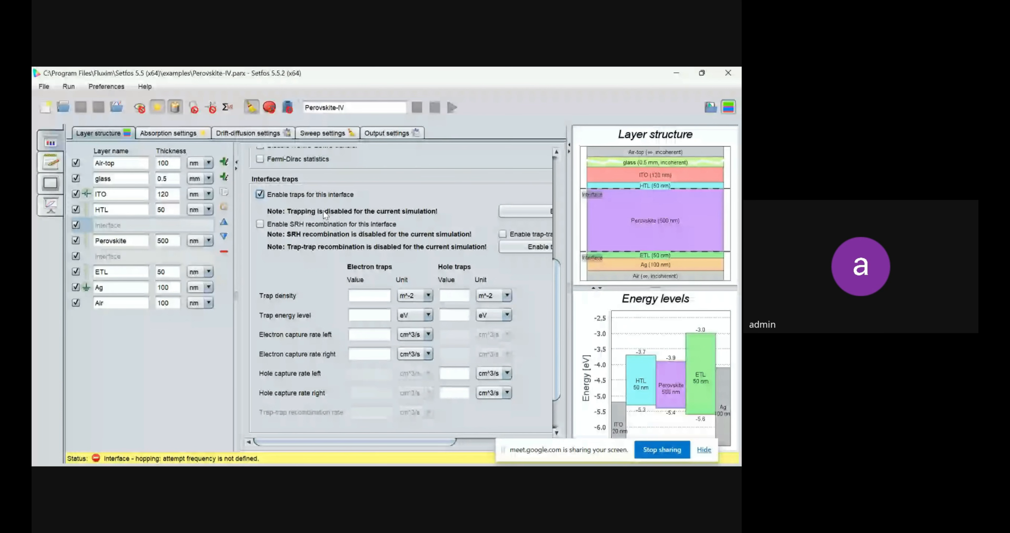
{"action": "left_click", "coordinate": [260, 194]}
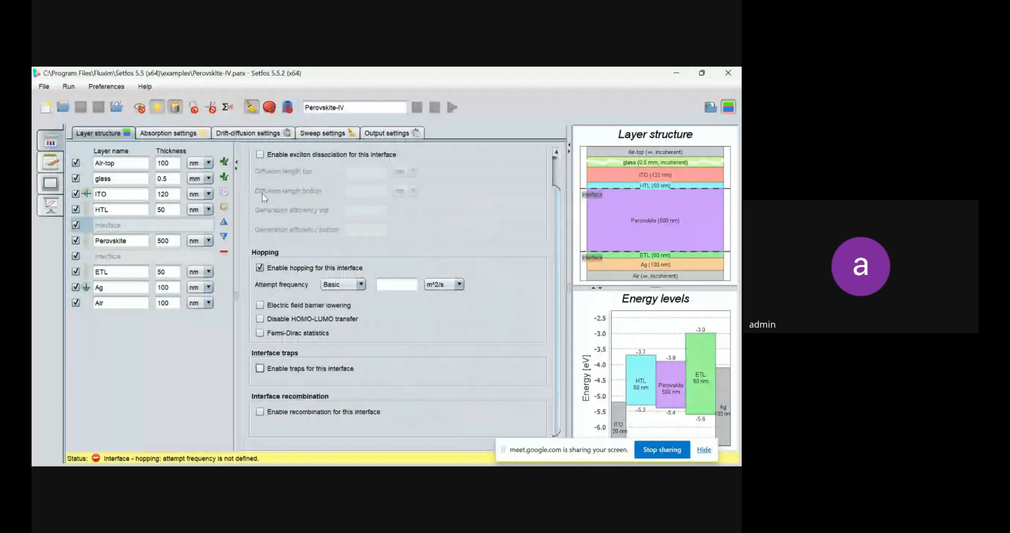
{"action": "left_click", "coordinate": [259, 411]}
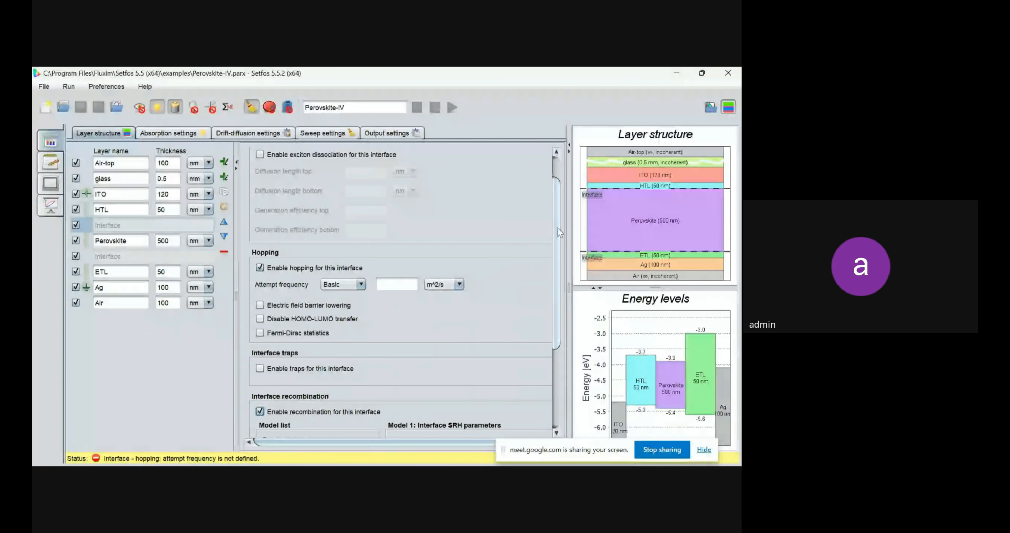
{"action": "left_click_drag", "start_coordinate": [558, 227], "coordinate": [556, 309]}
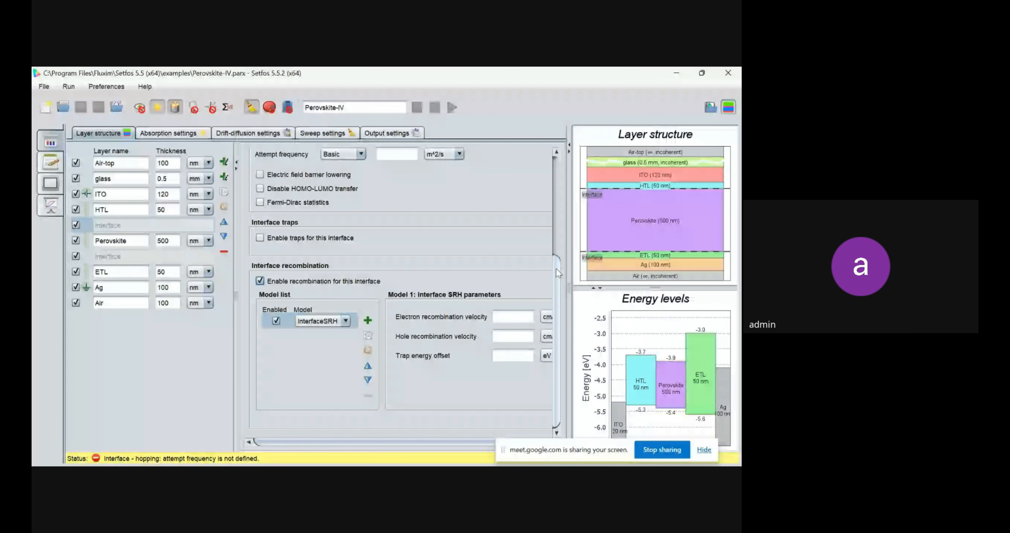
Open the example file PerovskitePV-InterfaceRecombSweep-iv.parx from the examples folder.
{"action": "left_click", "coordinate": [712, 106]}
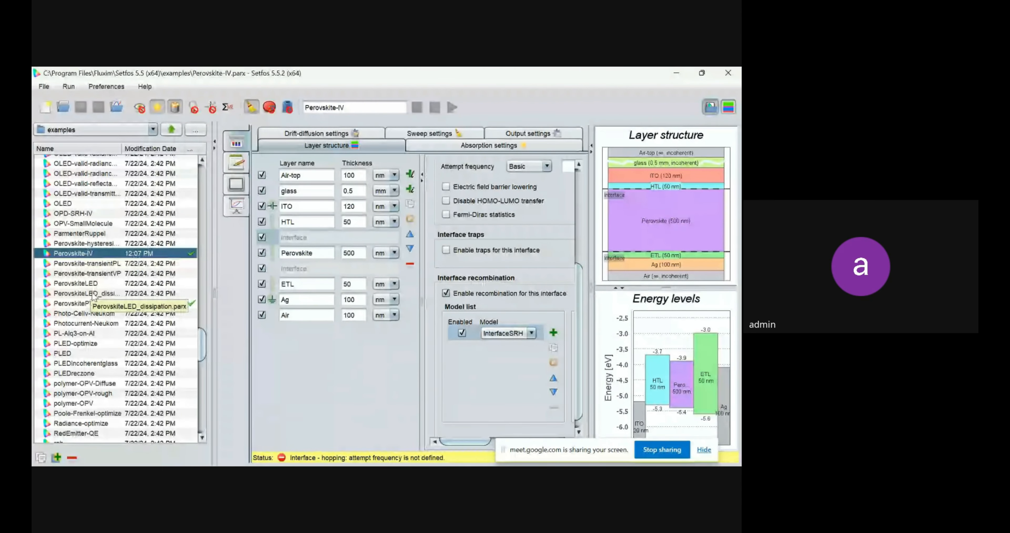
{"action": "double_click", "coordinate": [96, 307]}
{"action": "left_click", "coordinate": [393, 291]}
{"action": "left_click", "coordinate": [710, 107]}
Review the voltage and interface trap density sweep parameters, and return to the layer structure.
{"action": "left_click", "coordinate": [323, 134]}
{"action": "left_click", "coordinate": [222, 195]}
{"action": "left_click", "coordinate": [222, 195]}
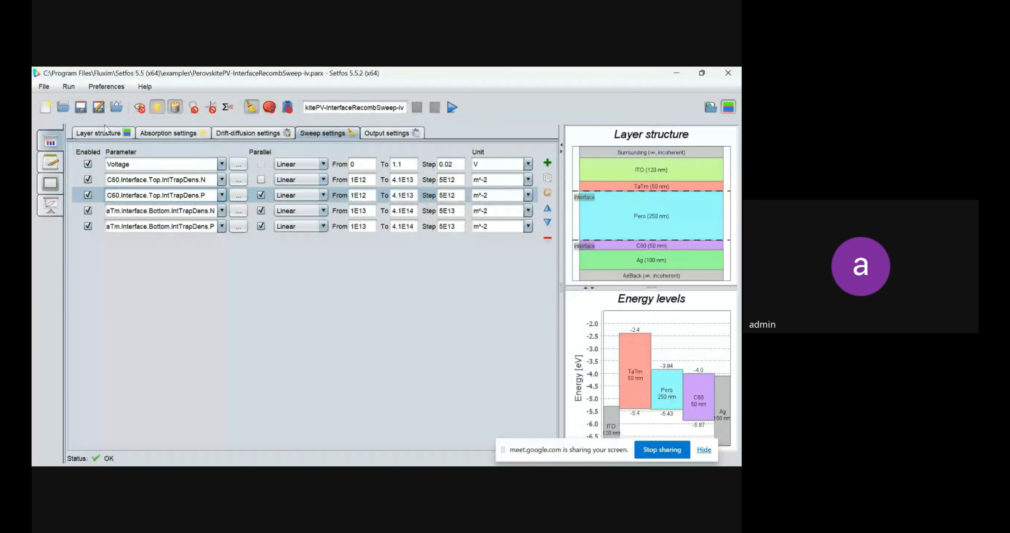
{"action": "left_click", "coordinate": [104, 130]}
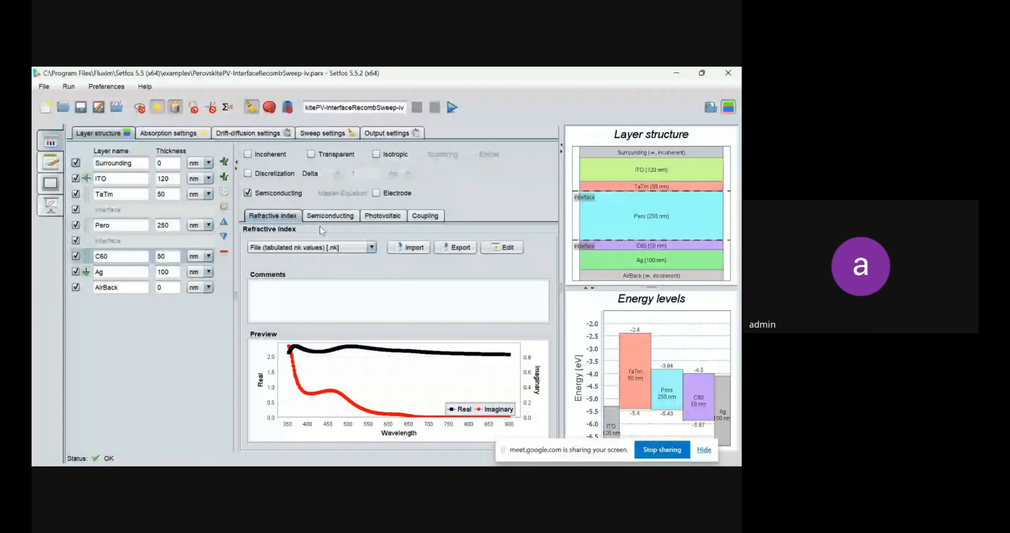
Run the interface recombination sweep simulation, view the device current at an interface trap density of 4.1E9 cm^-2, and list the swept trap density parameters.
{"action": "left_click", "coordinate": [452, 108]}
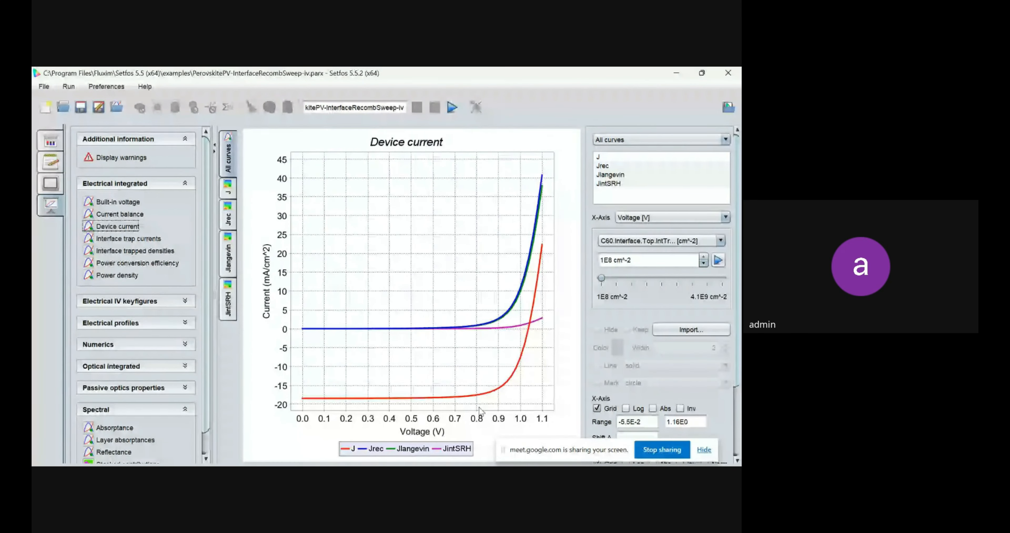
{"action": "left_click", "coordinate": [601, 278]}
{"action": "left_click_drag", "start_coordinate": [601, 279], "coordinate": [722, 278]}
{"action": "left_click", "coordinate": [720, 240]}
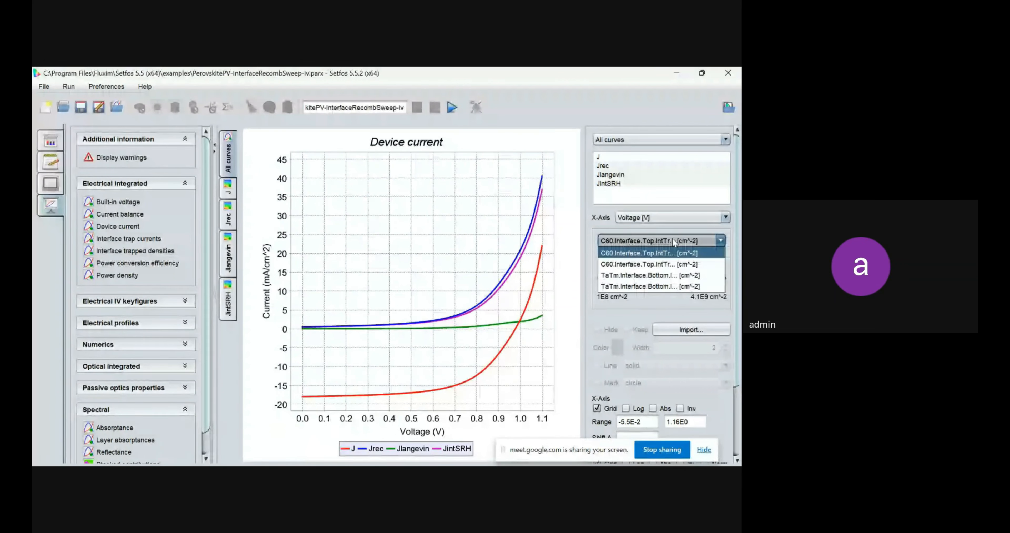
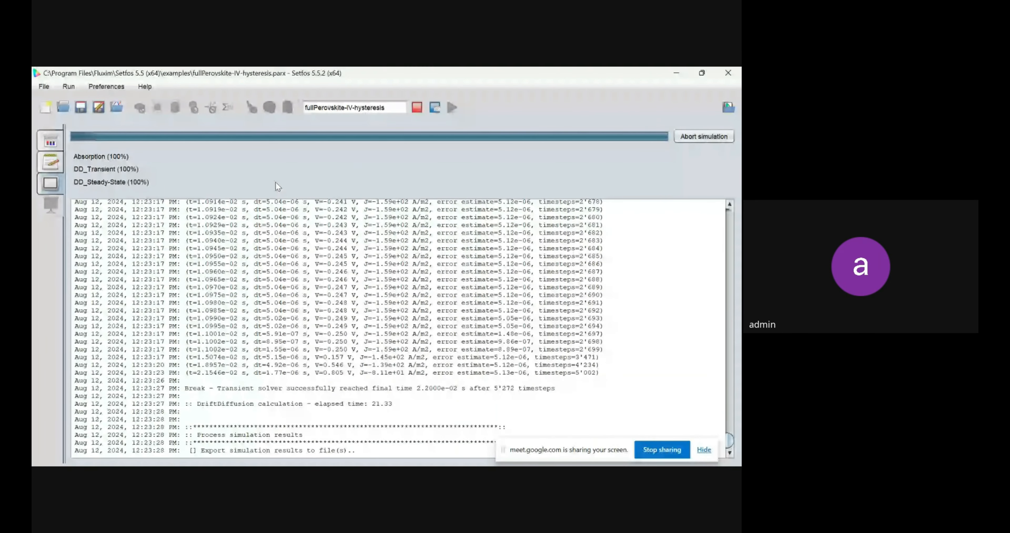
View the band diagram and electric field transient profiles of the hysteresis simulation results.
{"action": "left_click", "coordinate": [111, 328]}
{"action": "left_click", "coordinate": [117, 346]}
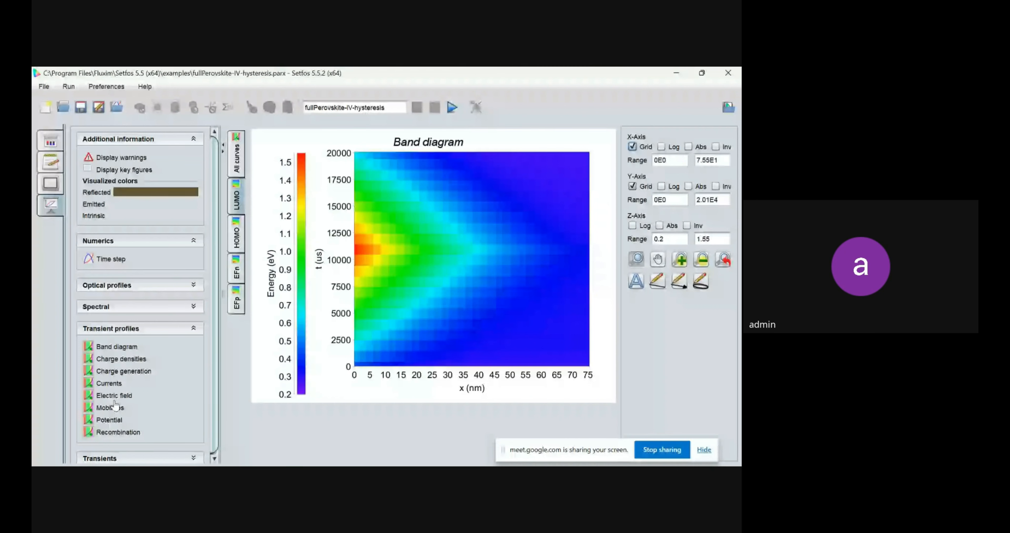
{"action": "left_click", "coordinate": [114, 396]}
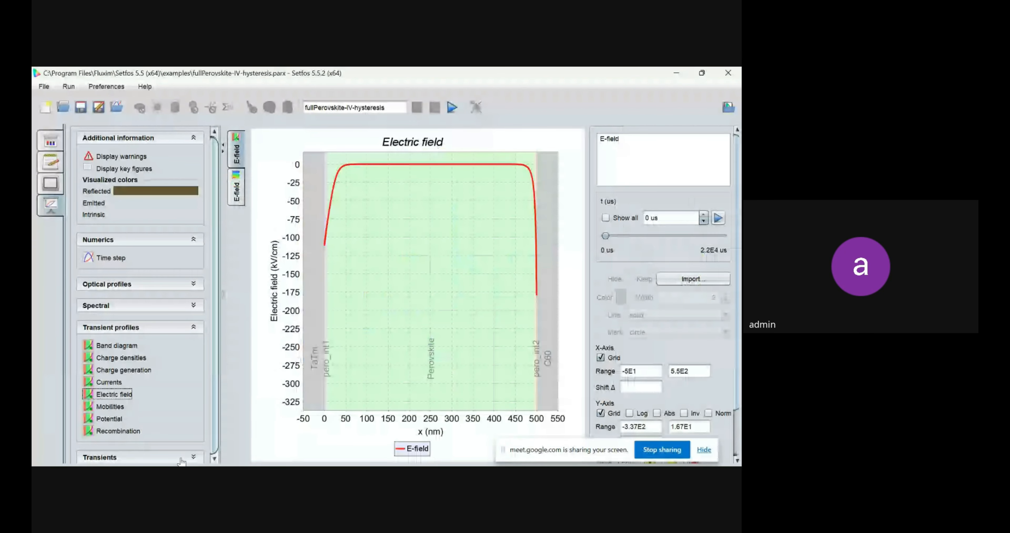
View the spectral absorptance and the stacked contributions of the individual layers.
{"action": "left_click", "coordinate": [96, 305]}
{"action": "left_click", "coordinate": [117, 324]}
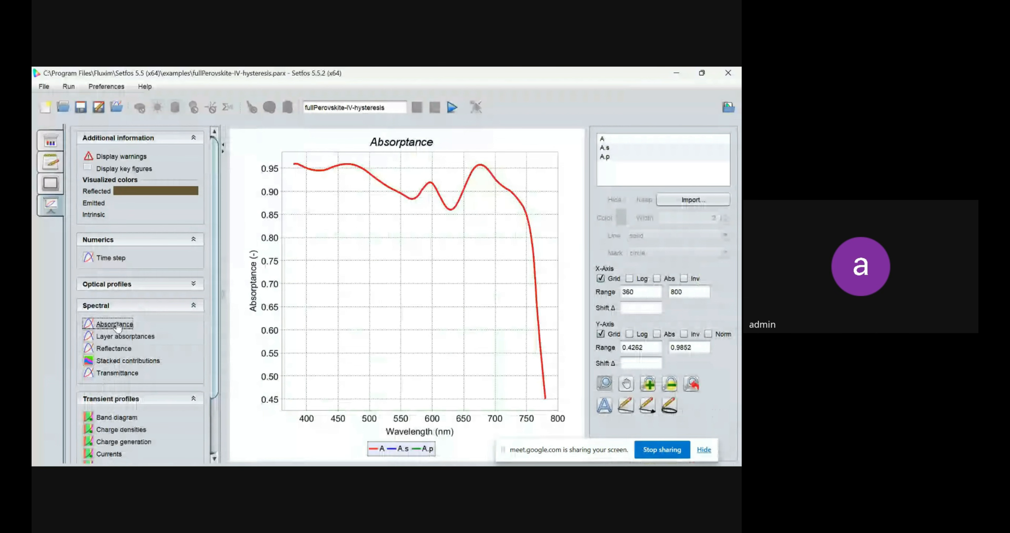
{"action": "left_click", "coordinate": [122, 361]}
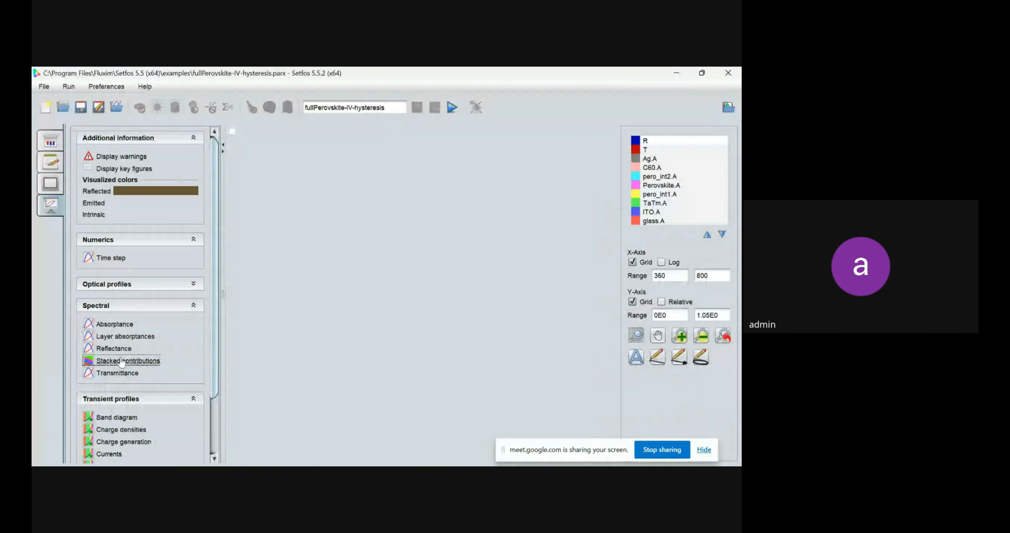
{"action": "left_click", "coordinate": [131, 305]}
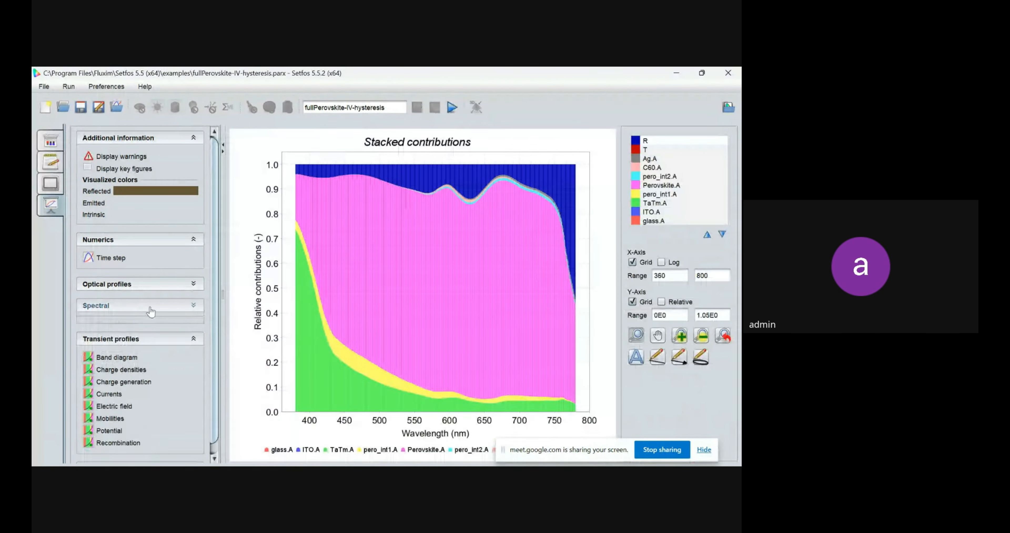
Display the optical absorption profile and zoom in on the region from the TaTm layer to the pero_int2 layer.
{"action": "left_click", "coordinate": [135, 288]}
{"action": "left_click", "coordinate": [114, 305]}
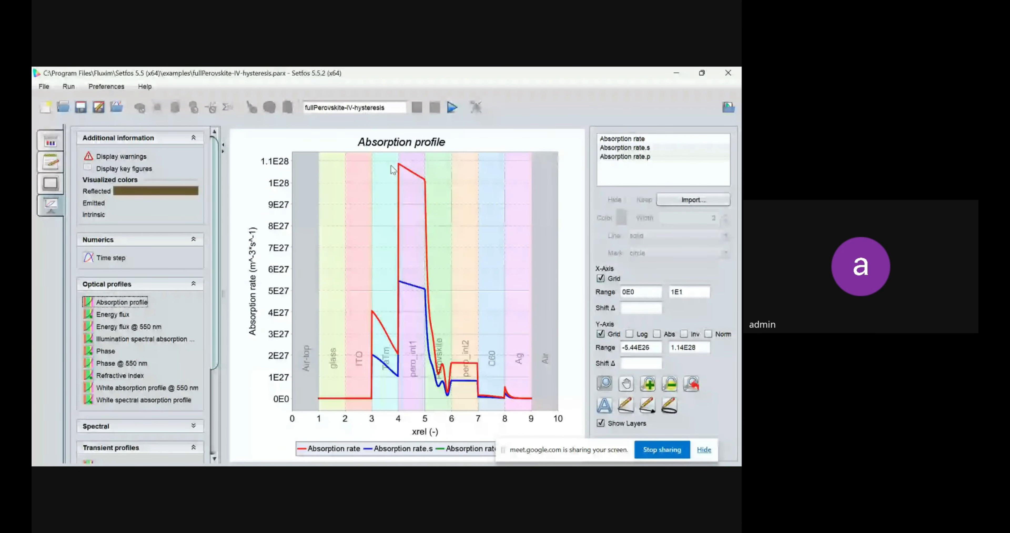
{"action": "left_click_drag", "start_coordinate": [364, 386], "coordinate": [489, 408]}
{"action": "right_click", "coordinate": [488, 408]}
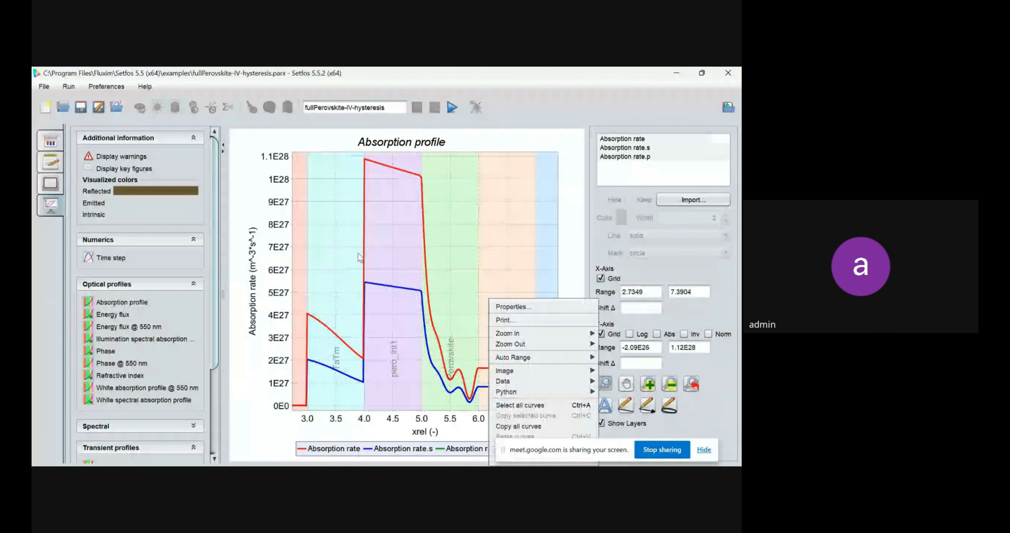
{"action": "left_click", "coordinate": [344, 202]}
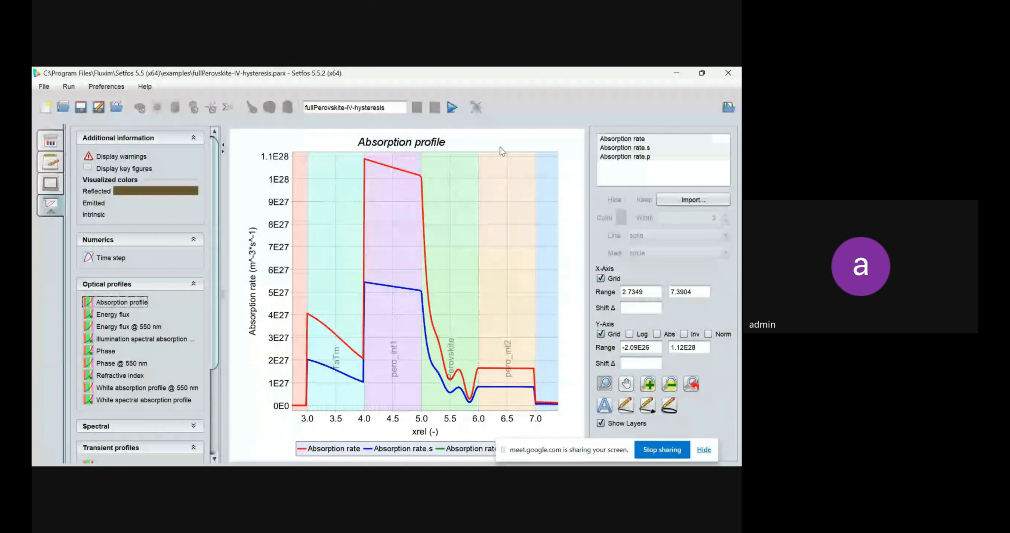
Open the HAT-CN-injection file from the examples folder and view its layer structure.
{"action": "left_click", "coordinate": [731, 110]}
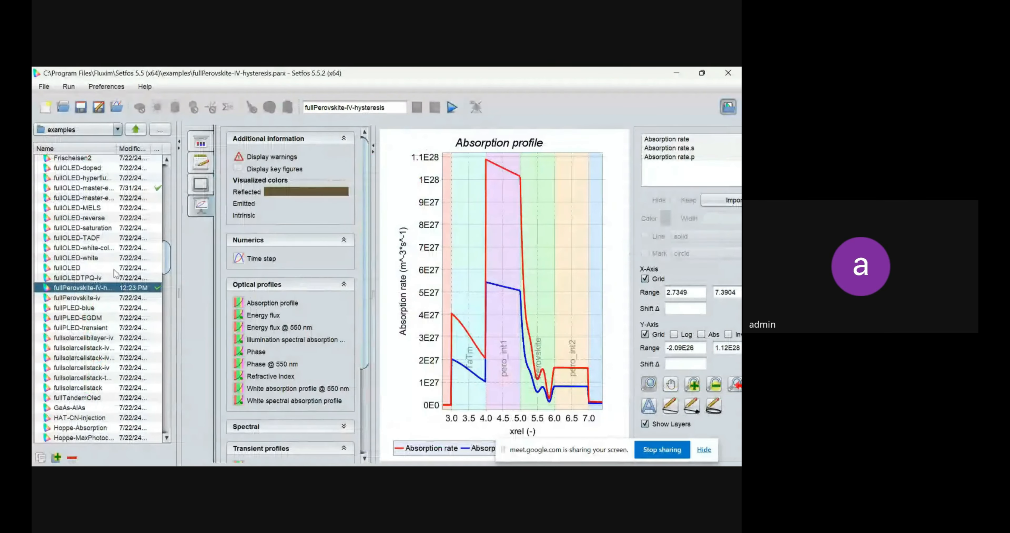
{"action": "left_click_drag", "start_coordinate": [168, 270], "coordinate": [169, 291]}
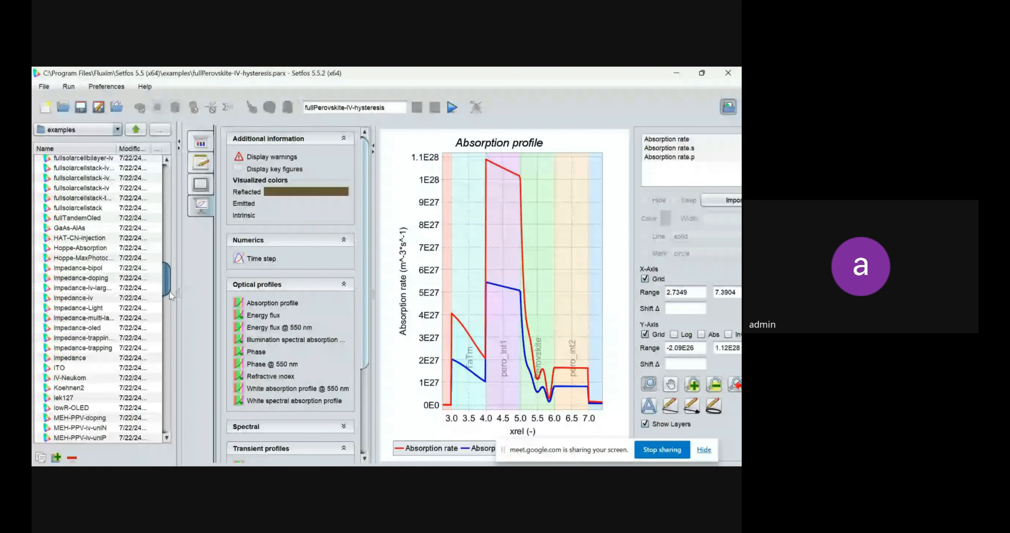
{"action": "double_click", "coordinate": [79, 238]}
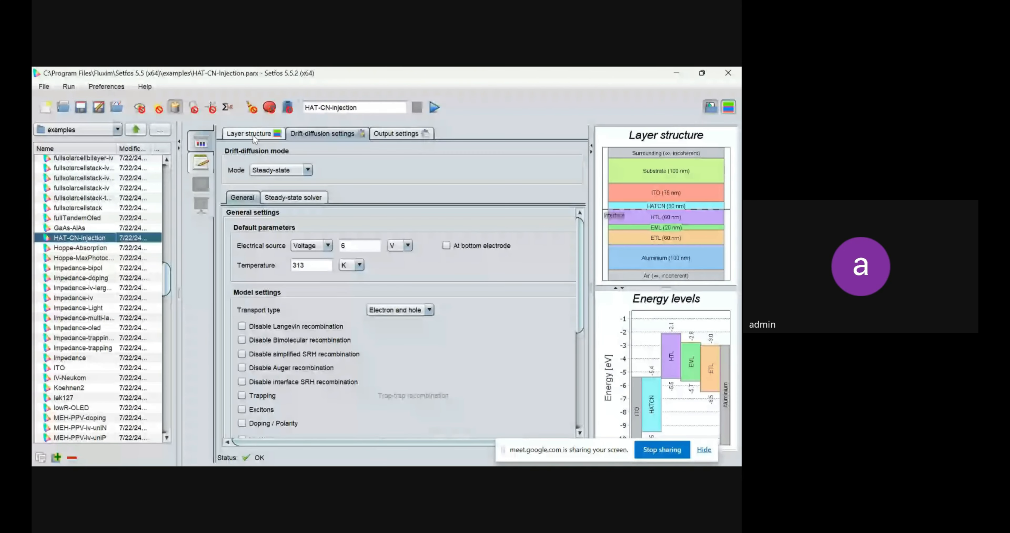
{"action": "left_click", "coordinate": [254, 135]}
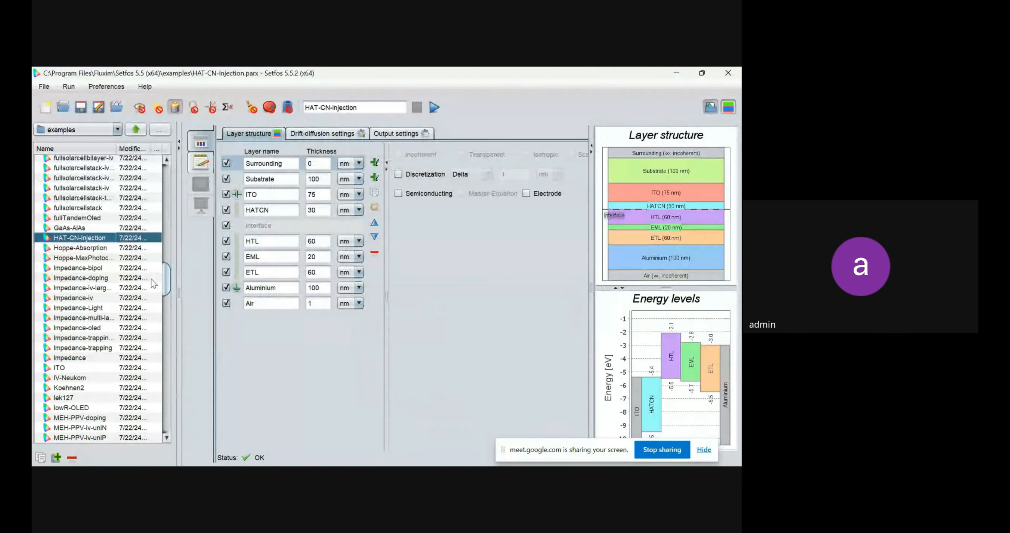
Open the Impedance-iv example, hide the file browser, and review the settings of the Gold, MEH-PPV and Calcium layers.
{"action": "double_click", "coordinate": [83, 298]}
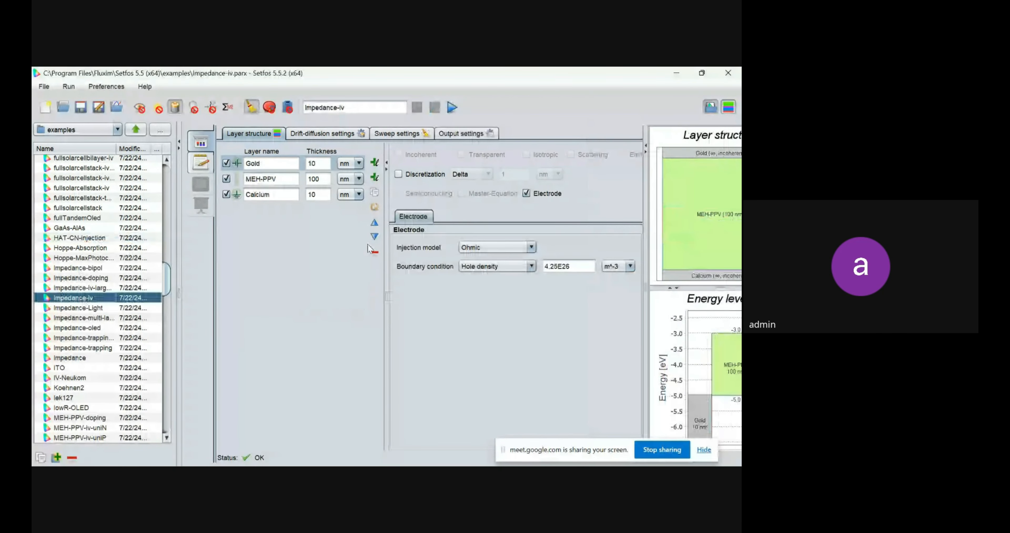
{"action": "left_click", "coordinate": [179, 141]}
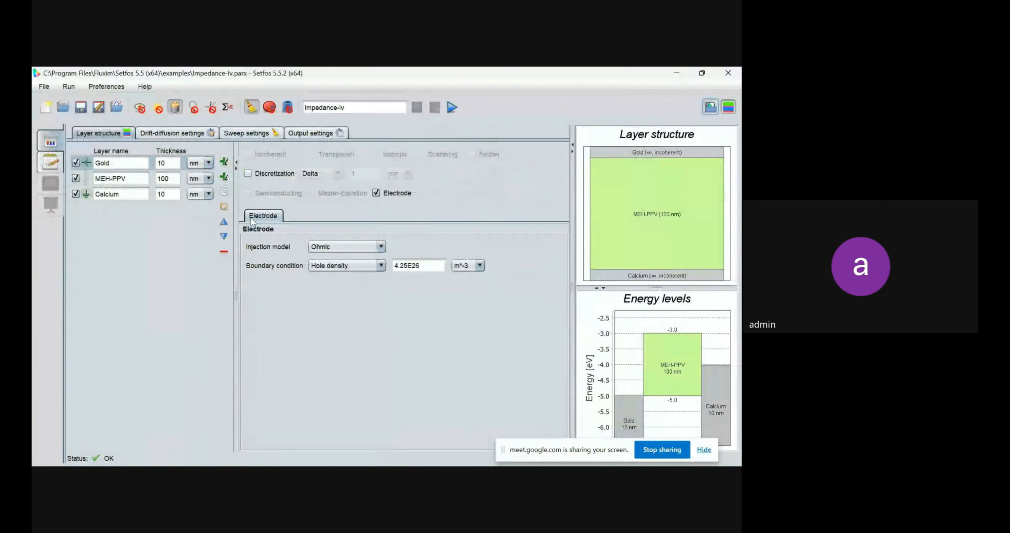
{"action": "left_click", "coordinate": [120, 163]}
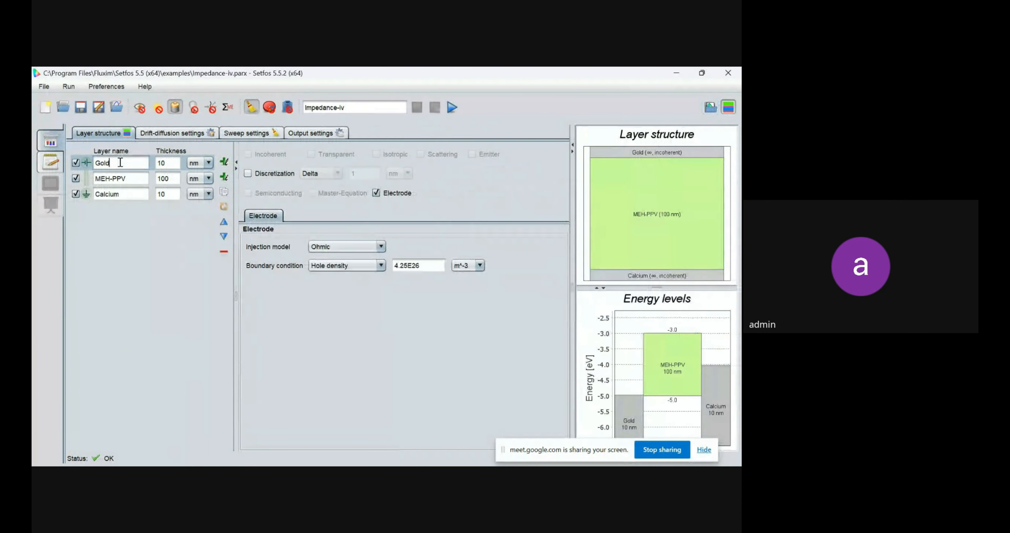
{"action": "left_click", "coordinate": [123, 177]}
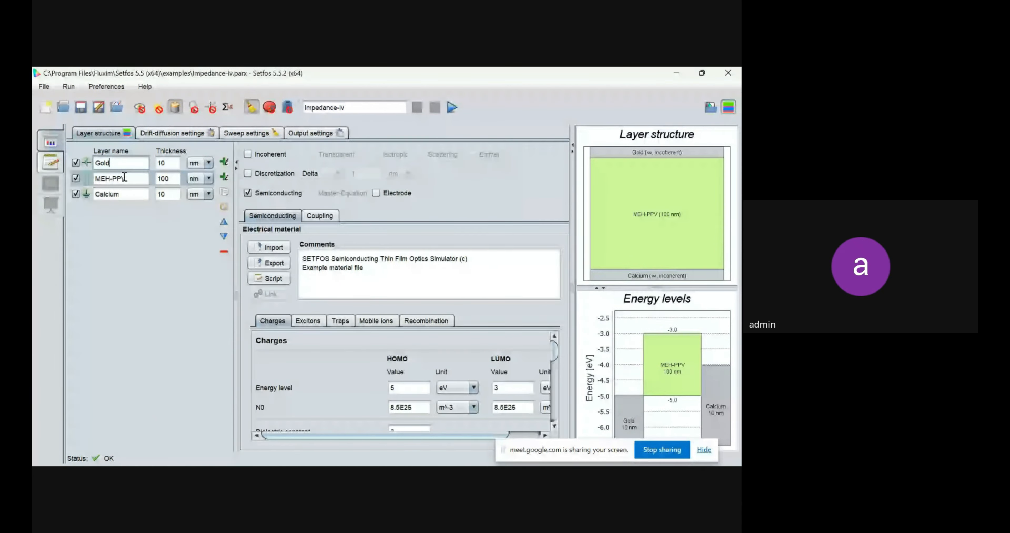
{"action": "left_click", "coordinate": [120, 191]}
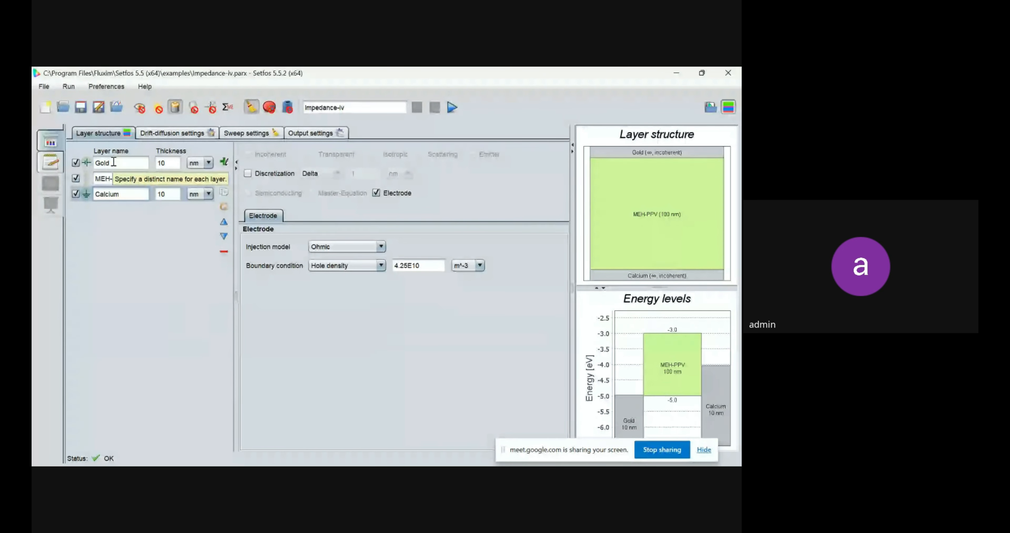
{"action": "mouse_move", "coordinate": [622, 159]}
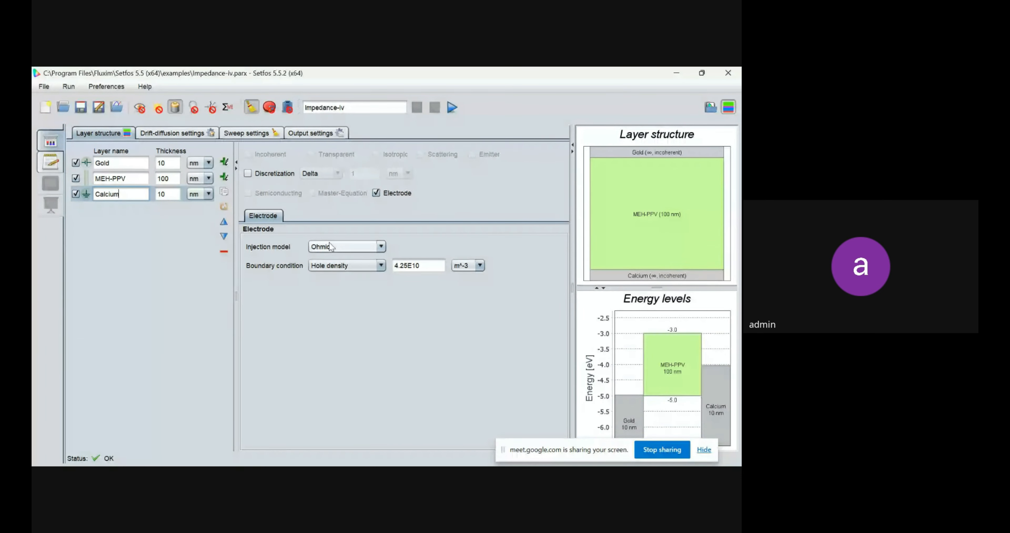
Review the drift-diffusion settings for AC (Impedance) mode, including the available modes, steady-state solver, and AC signal amplitude and frequency.
{"action": "left_click", "coordinate": [173, 136]}
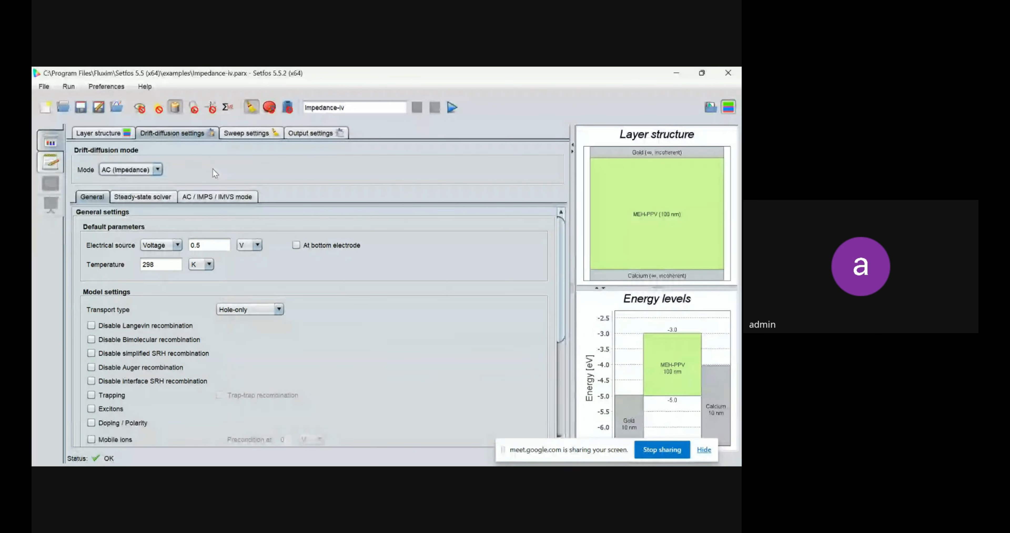
{"action": "left_click", "coordinate": [130, 169]}
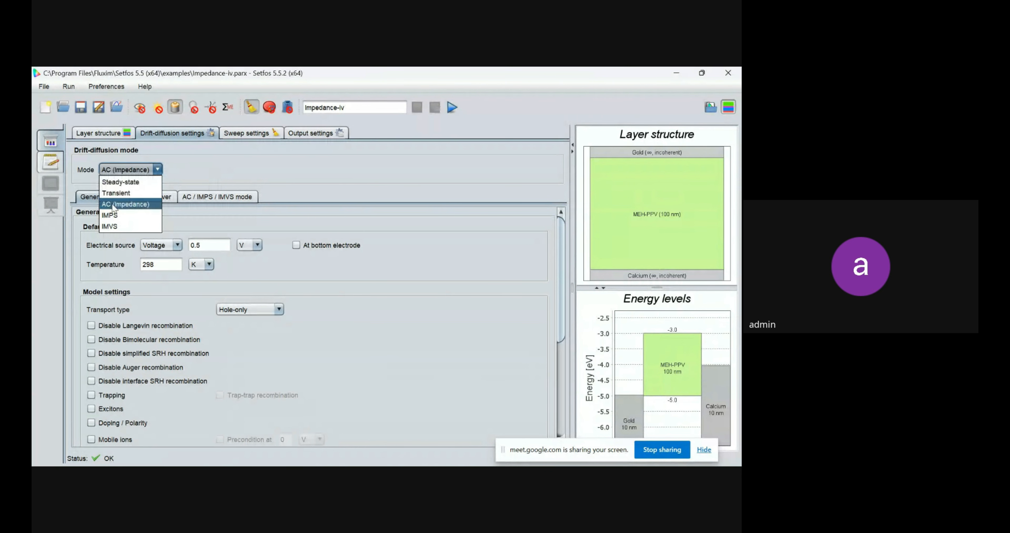
{"action": "left_click", "coordinate": [197, 170]}
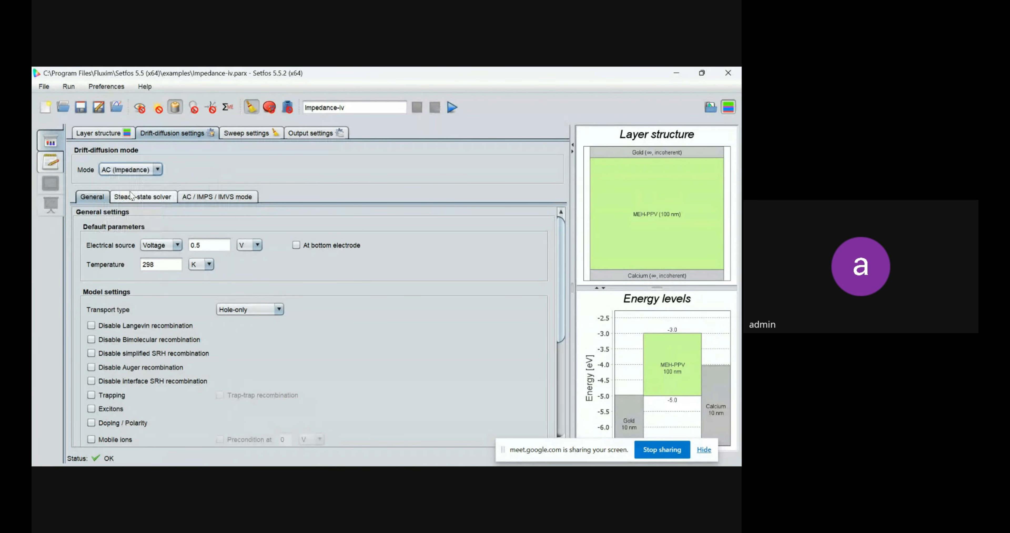
{"action": "left_click", "coordinate": [148, 196]}
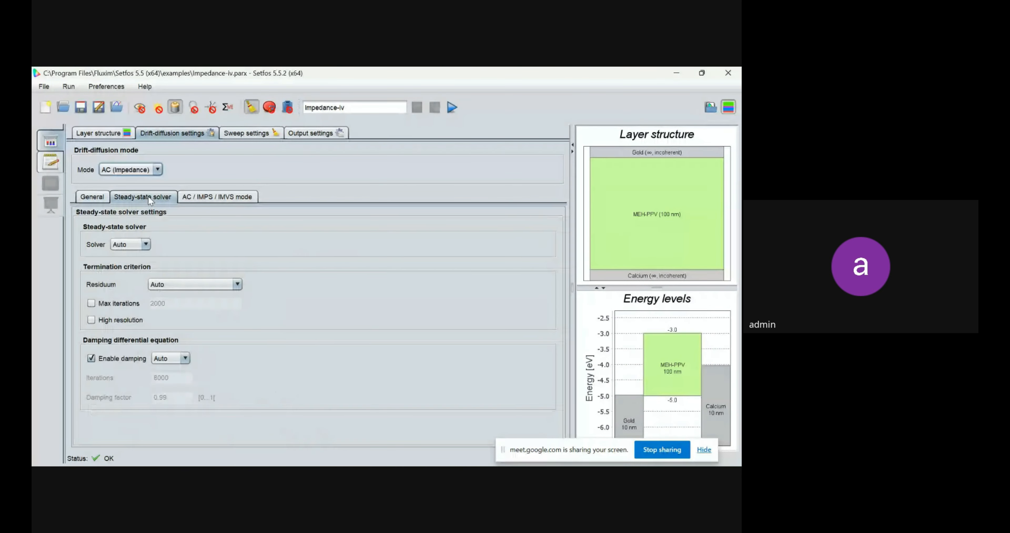
{"action": "left_click", "coordinate": [206, 195]}
{"action": "left_click", "coordinate": [140, 245]}
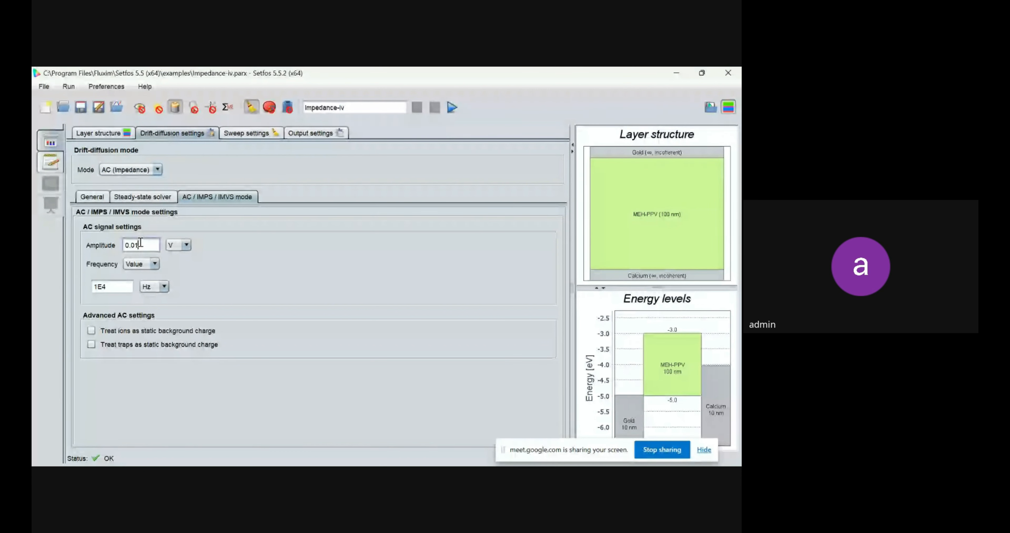
{"action": "left_click", "coordinate": [115, 286]}
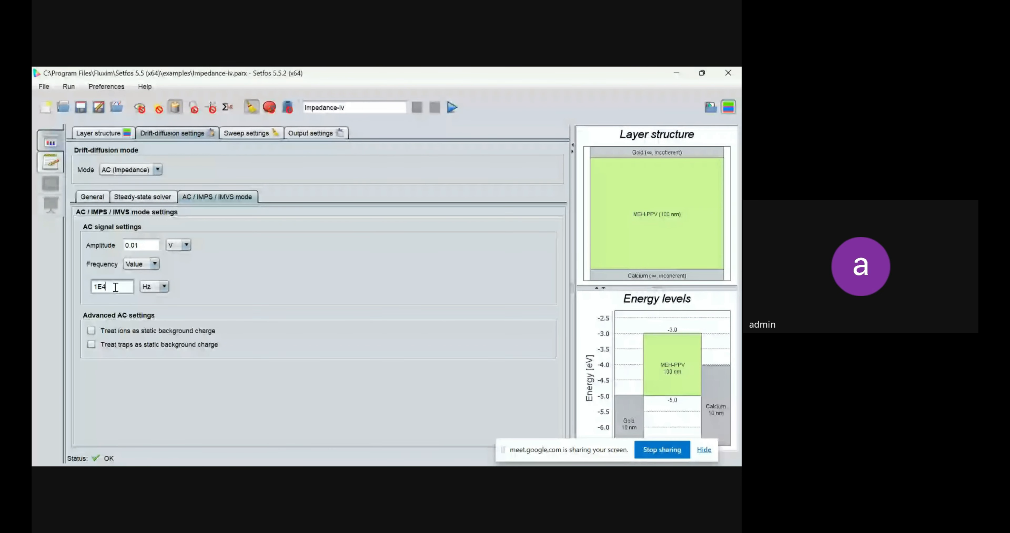
Review the start, end and step values of the linear voltage sweep.
{"action": "left_click", "coordinate": [246, 133]}
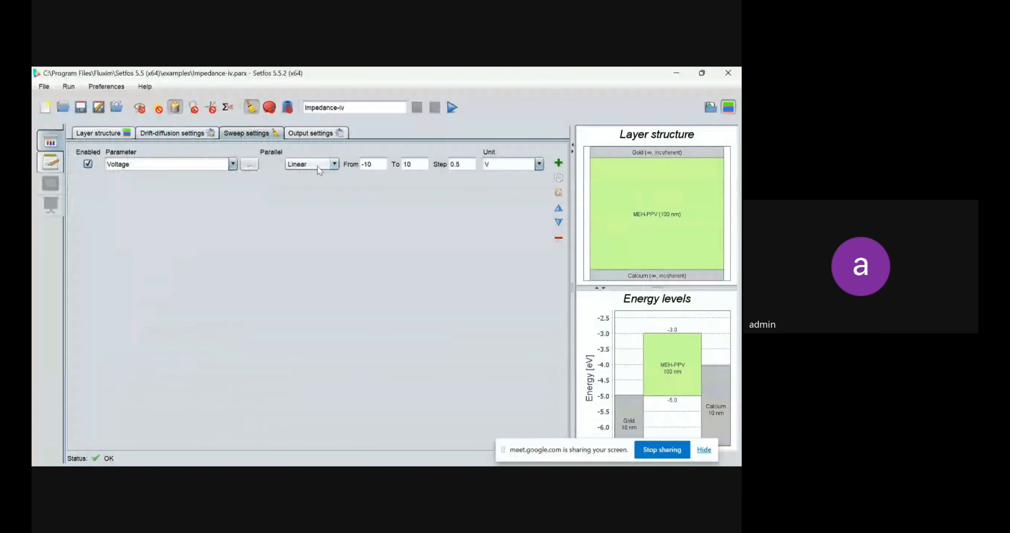
{"action": "left_click", "coordinate": [389, 161]}
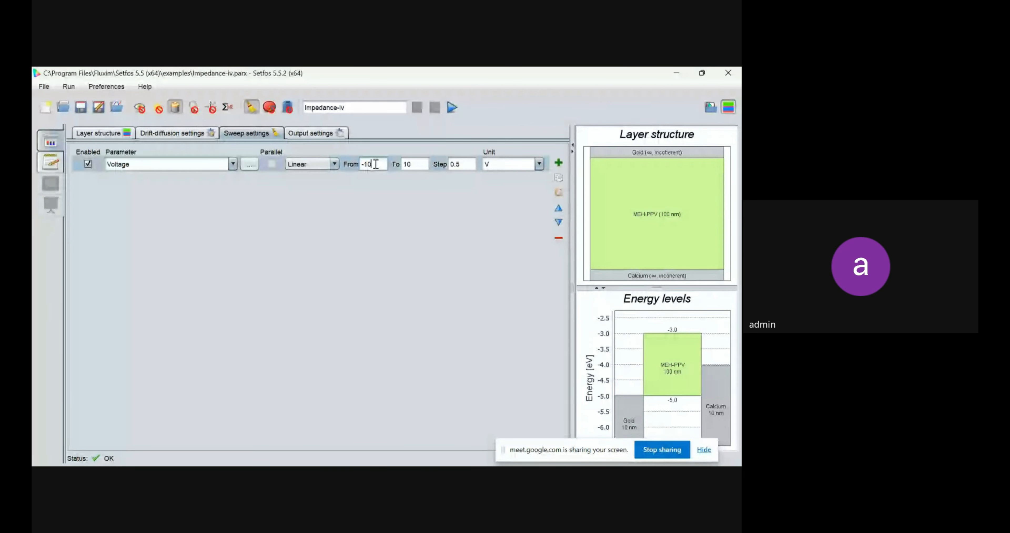
{"action": "left_click", "coordinate": [412, 163]}
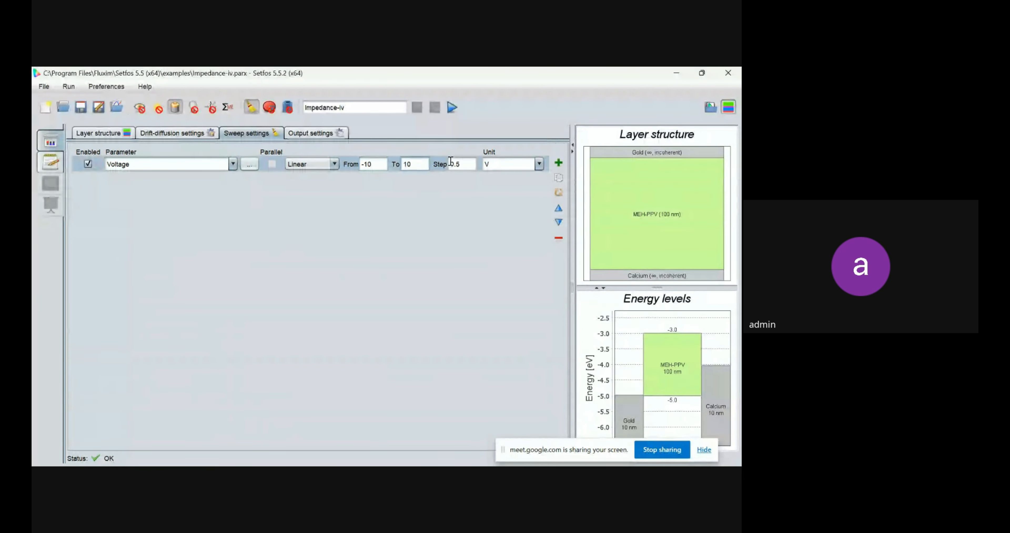
{"action": "left_click", "coordinate": [461, 161]}
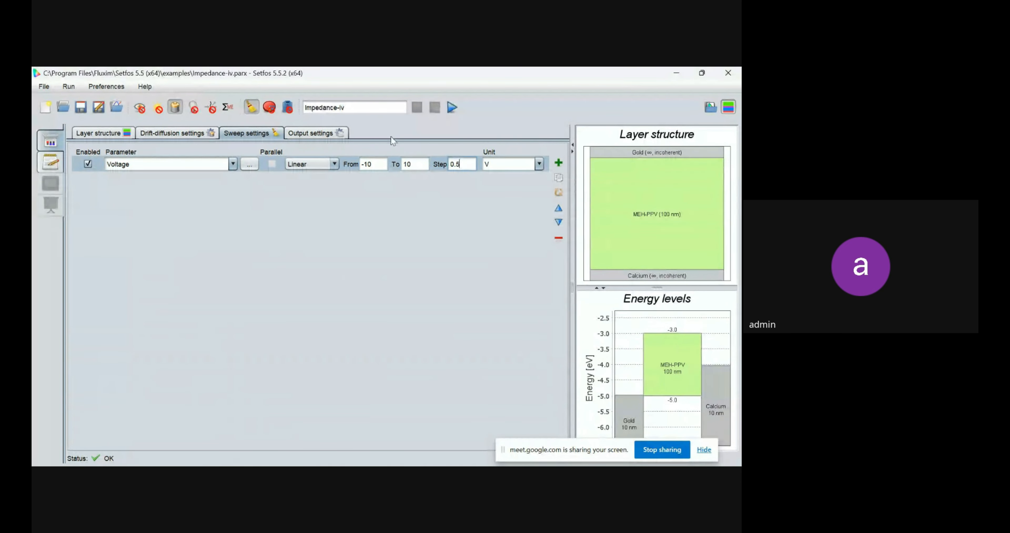
Run the impedance simulation, display the Impedance result against voltage, and inspect its real and imaginary curves.
{"action": "left_click", "coordinate": [457, 110]}
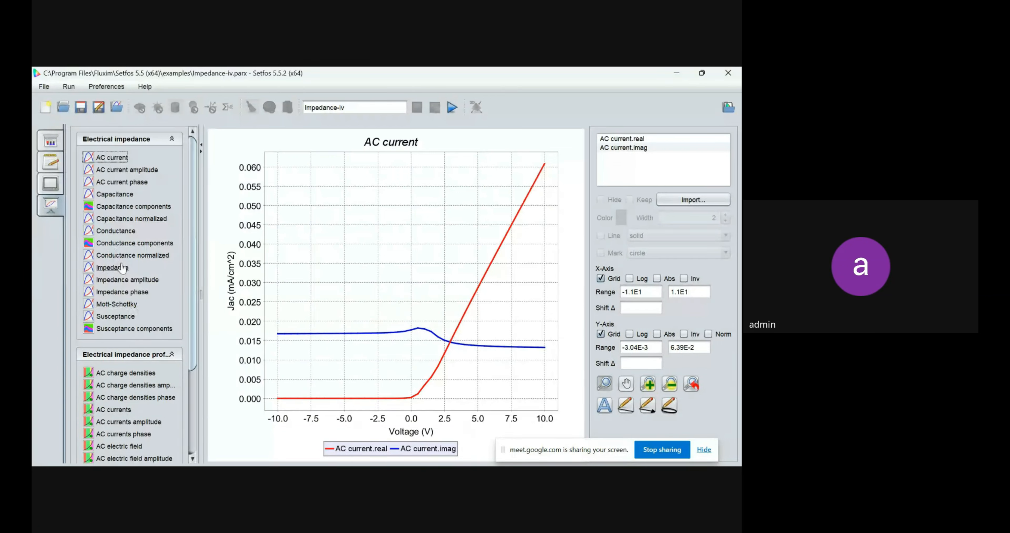
{"action": "left_click", "coordinate": [123, 268]}
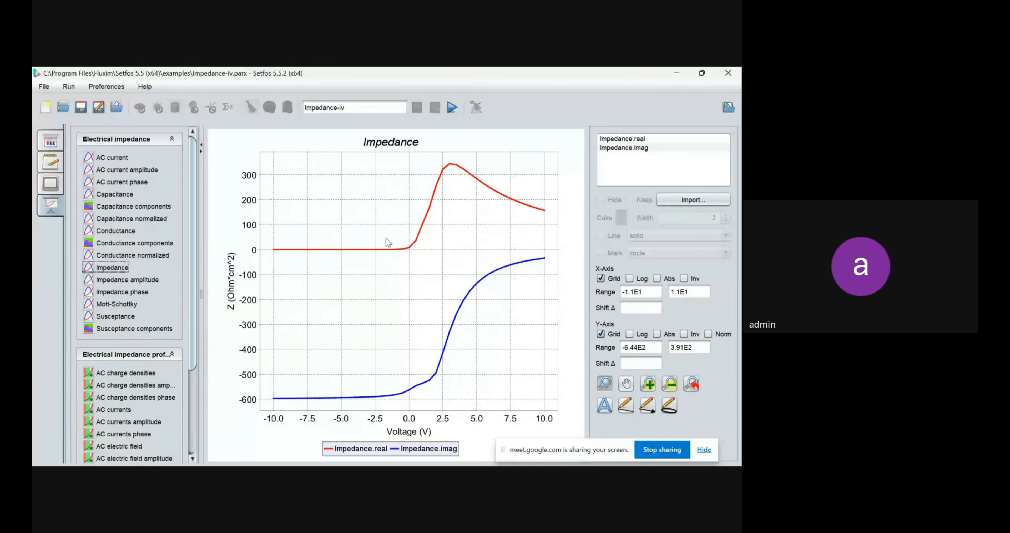
{"action": "left_click", "coordinate": [430, 217]}
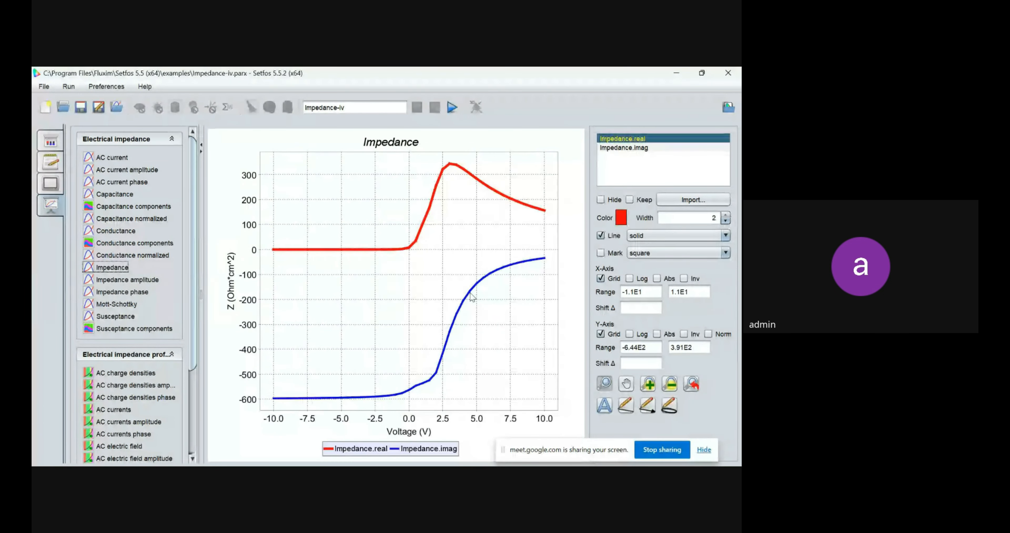
{"action": "mouse_move", "coordinate": [470, 293]}
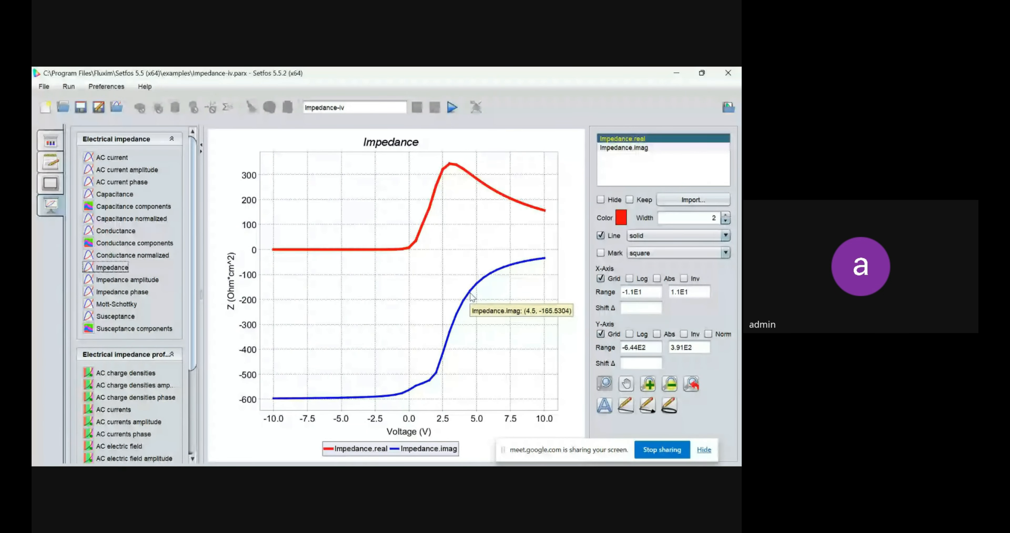
Highlight the imaginary and real impedance curves in turn to examine them, and clear the curve selection.
{"action": "left_click", "coordinate": [471, 291]}
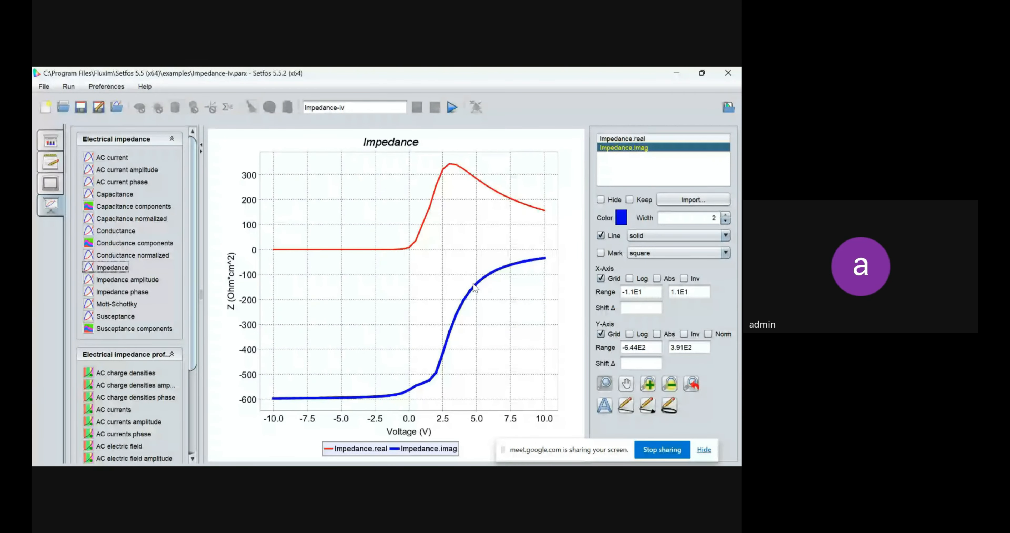
{"action": "left_click", "coordinate": [450, 168]}
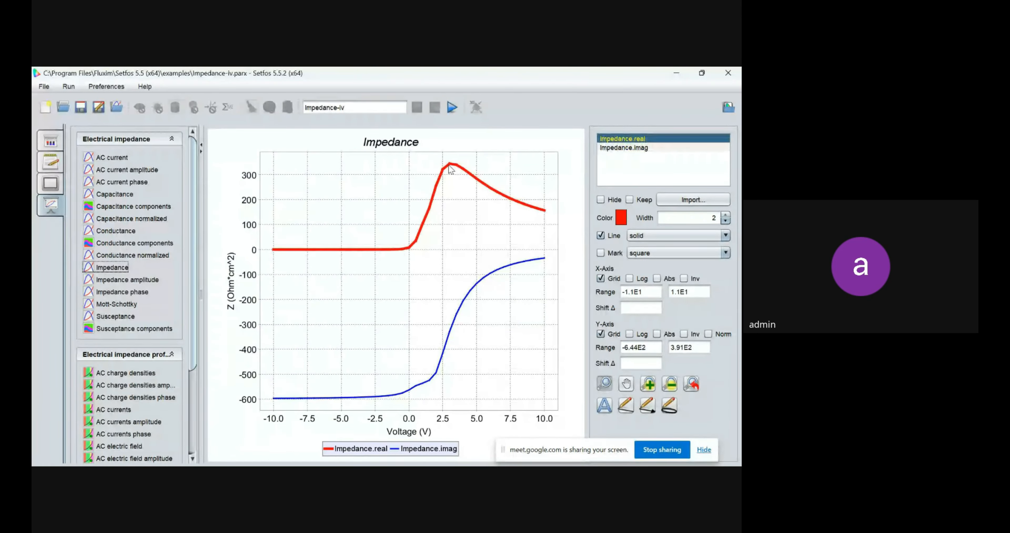
{"action": "left_click", "coordinate": [379, 226]}
Export the impedance plot data to the Desktop as a text file named IMPEDANCE.
{"action": "right_click", "coordinate": [377, 222]}
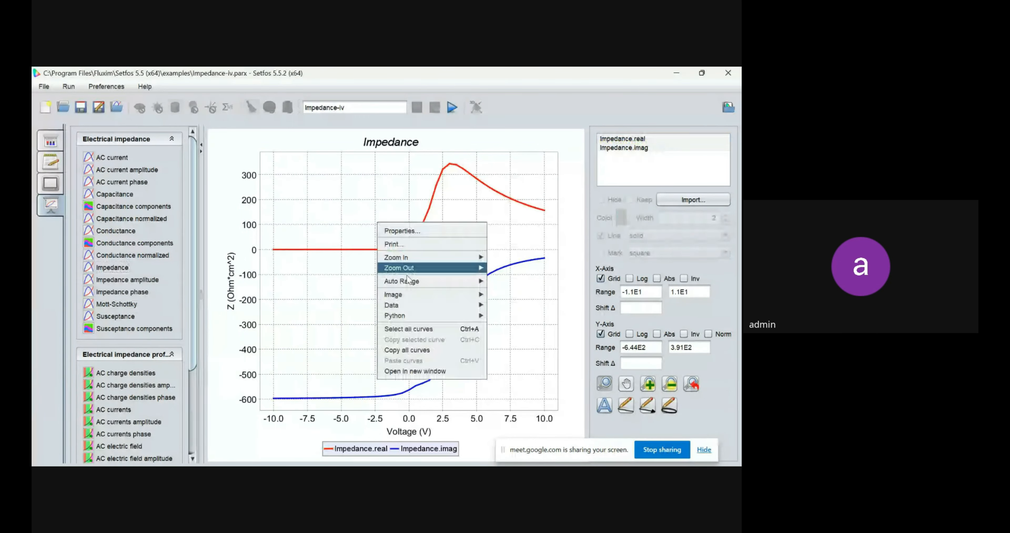
{"action": "mouse_move", "coordinate": [449, 293]}
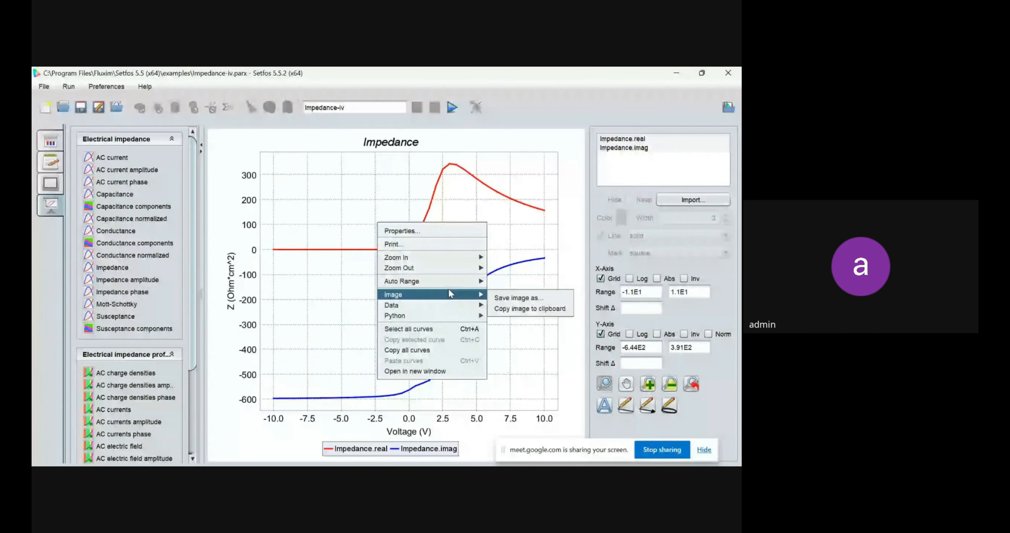
{"action": "mouse_move", "coordinate": [461, 310]}
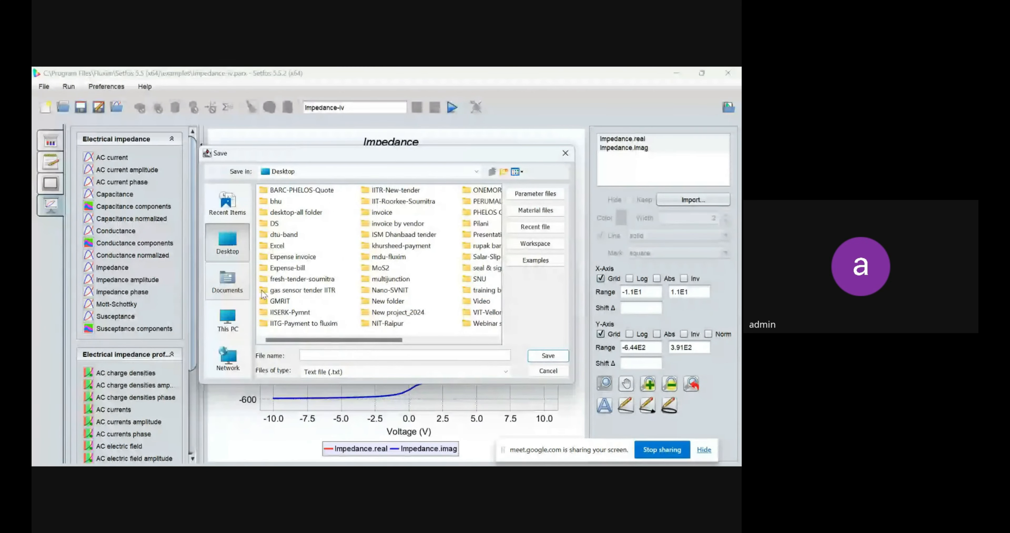
{"action": "type", "text": "IMPEDNACE"}
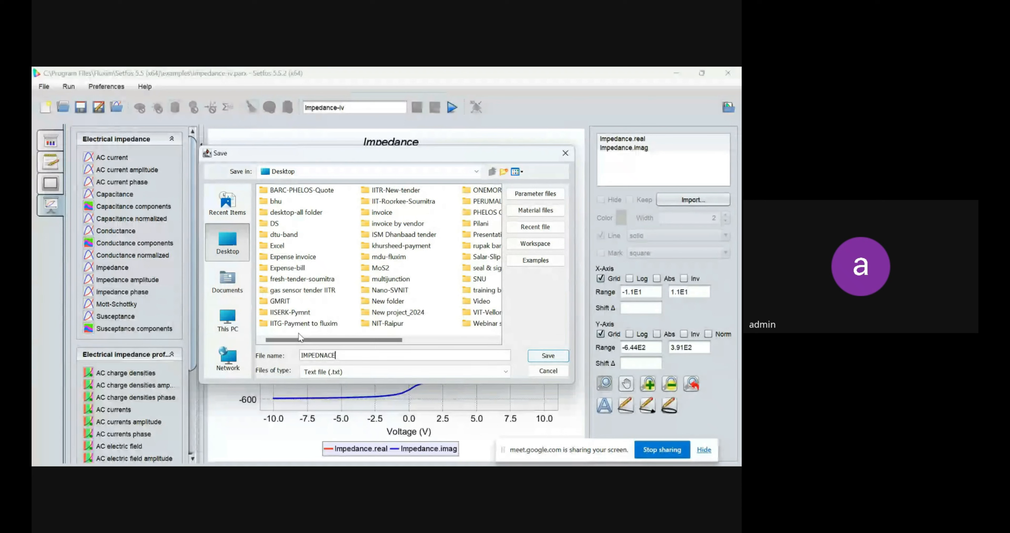
{"action": "key", "text": "BackSpace"}
{"action": "key", "text": "BackSpace"}
{"action": "key", "text": "BackSpace"}
{"action": "key", "text": "BackSpace"}
{"action": "type", "text": "ANCE"}
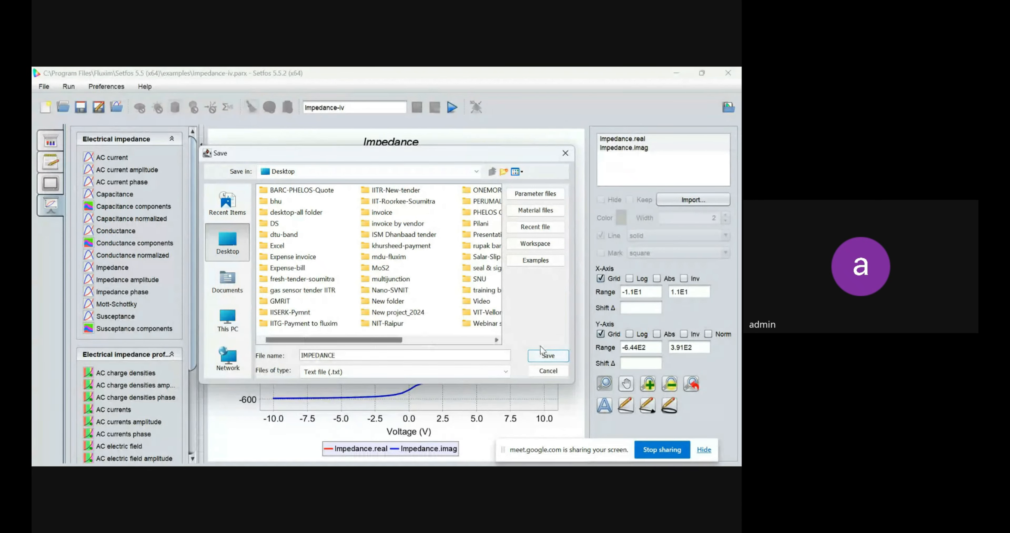
{"action": "left_click", "coordinate": [549, 355]}
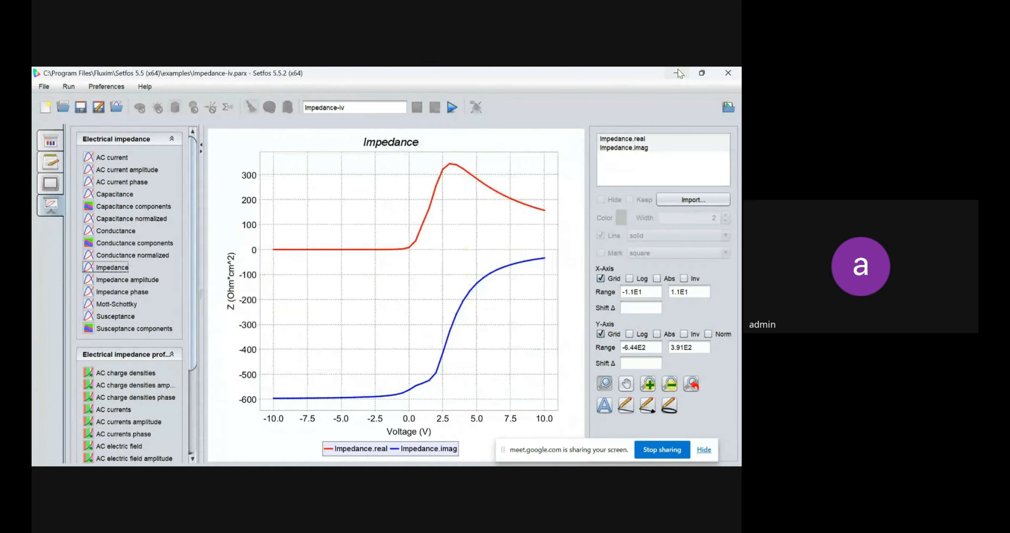
Open the exported IMPEDANCE file from the desktop and review its voltage, real and imaginary impedance columns.
{"action": "left_click", "coordinate": [679, 73]}
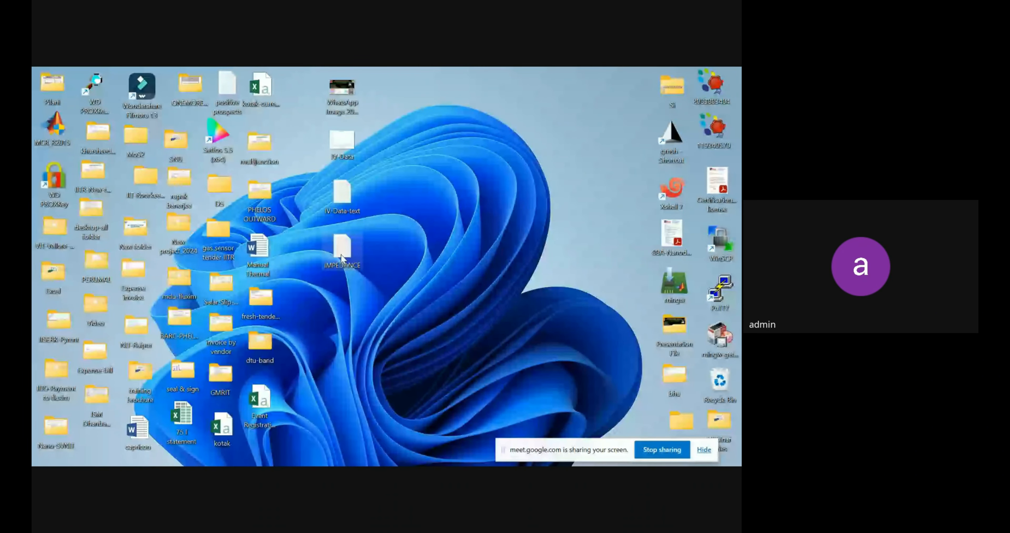
{"action": "double_click", "coordinate": [342, 257]}
{"action": "left_click", "coordinate": [77, 135]}
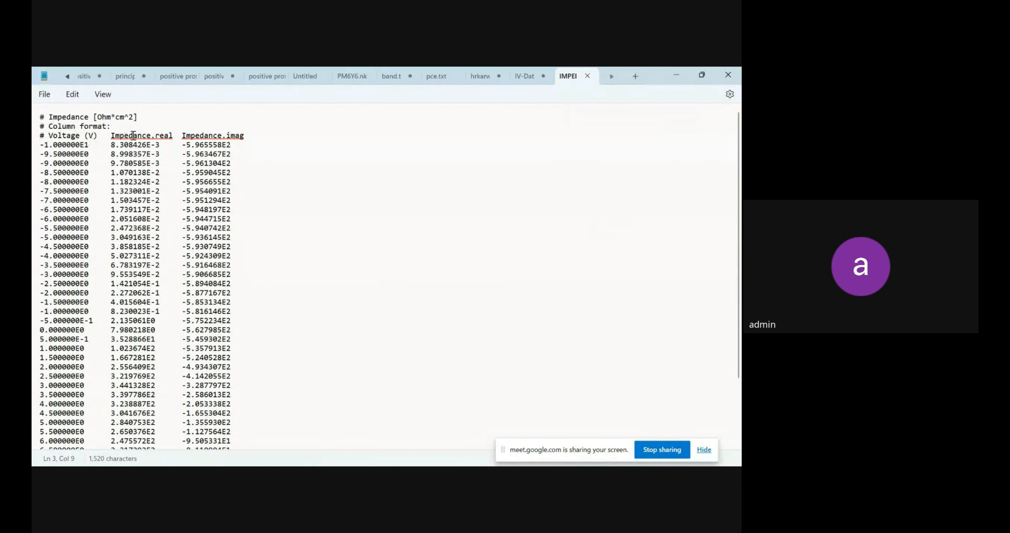
{"action": "left_click", "coordinate": [119, 135]}
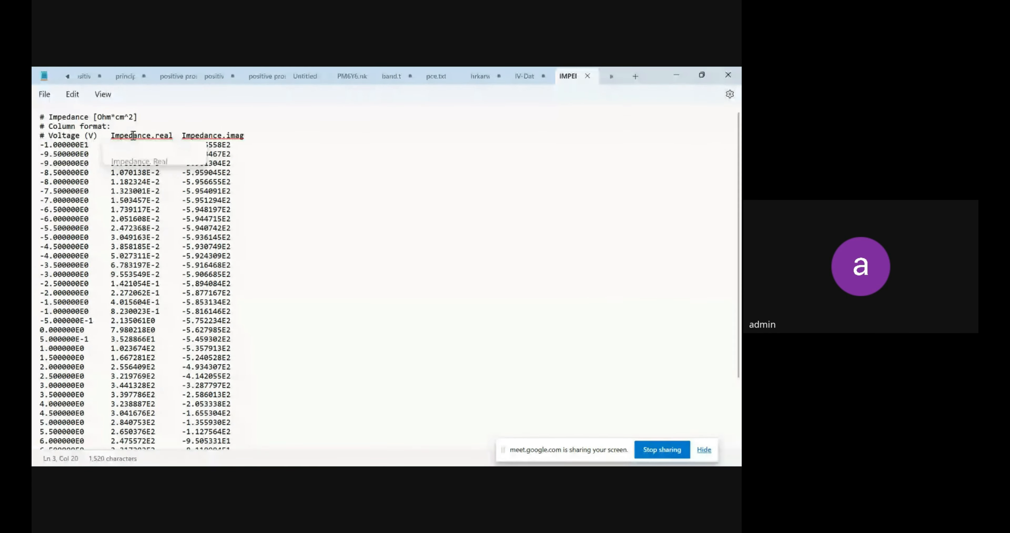
{"action": "left_click", "coordinate": [216, 137]}
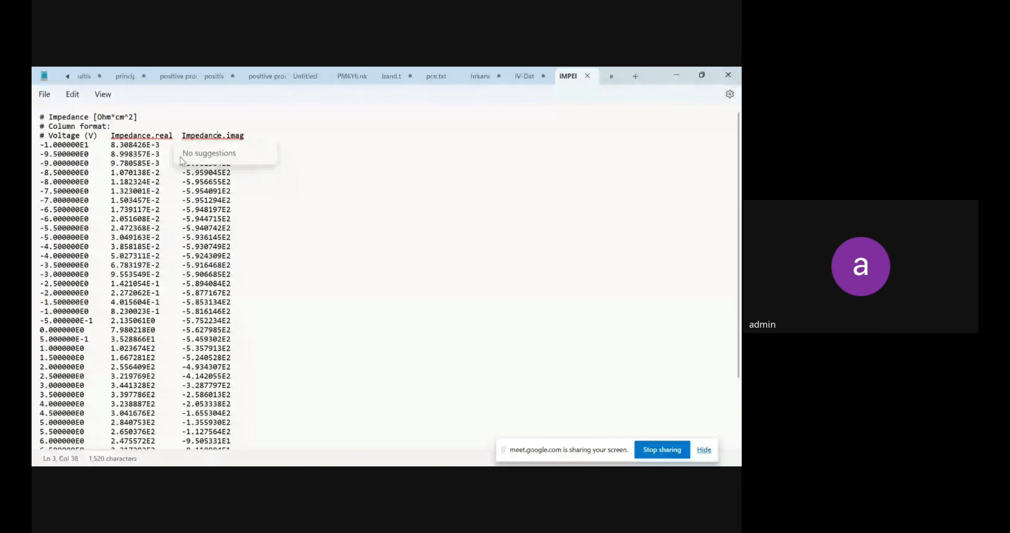
{"action": "left_click", "coordinate": [133, 135]}
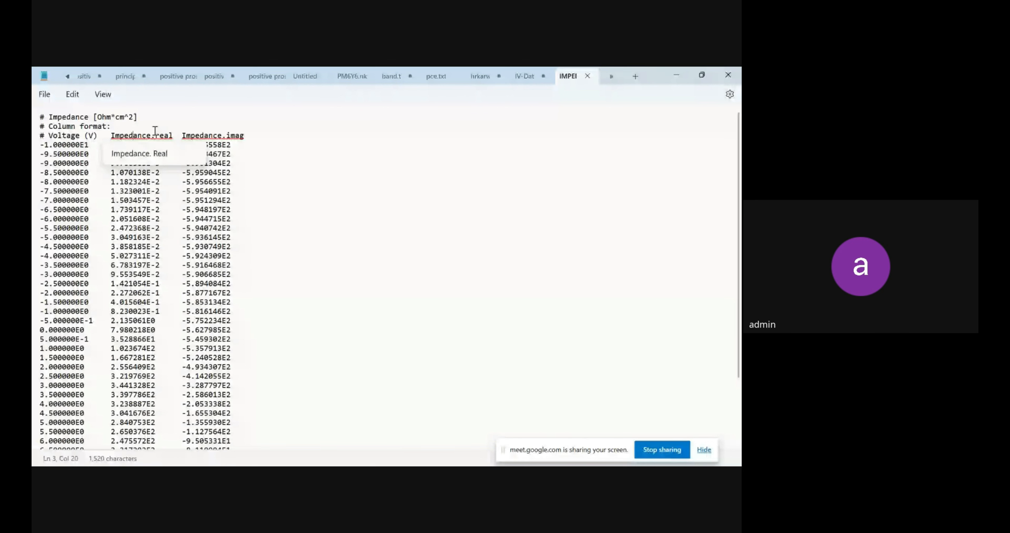
{"action": "left_click", "coordinate": [215, 135]}
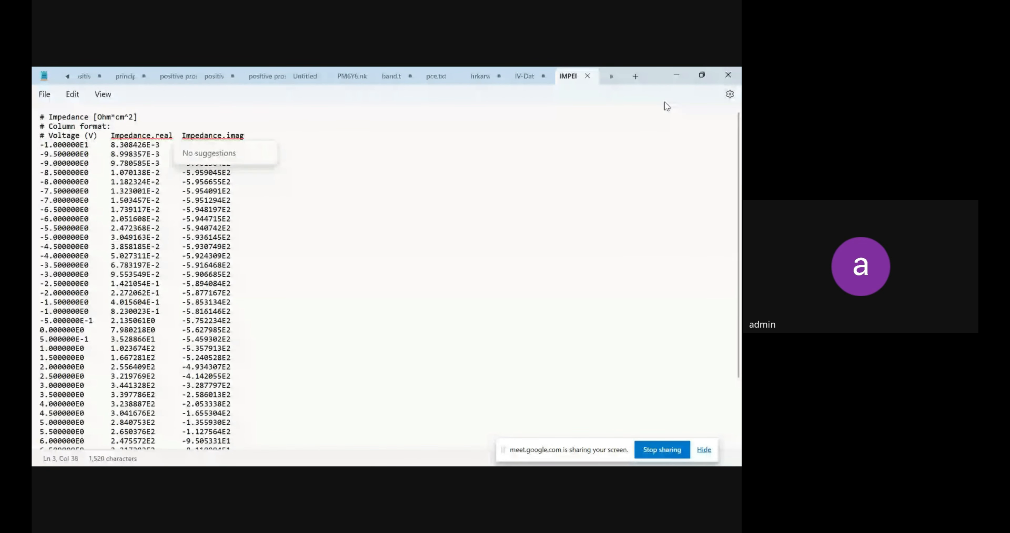
Switch back to Setfos and view the conductance, capacitance, normalized capacitance and susceptance results against voltage.
{"action": "left_click", "coordinate": [675, 77]}
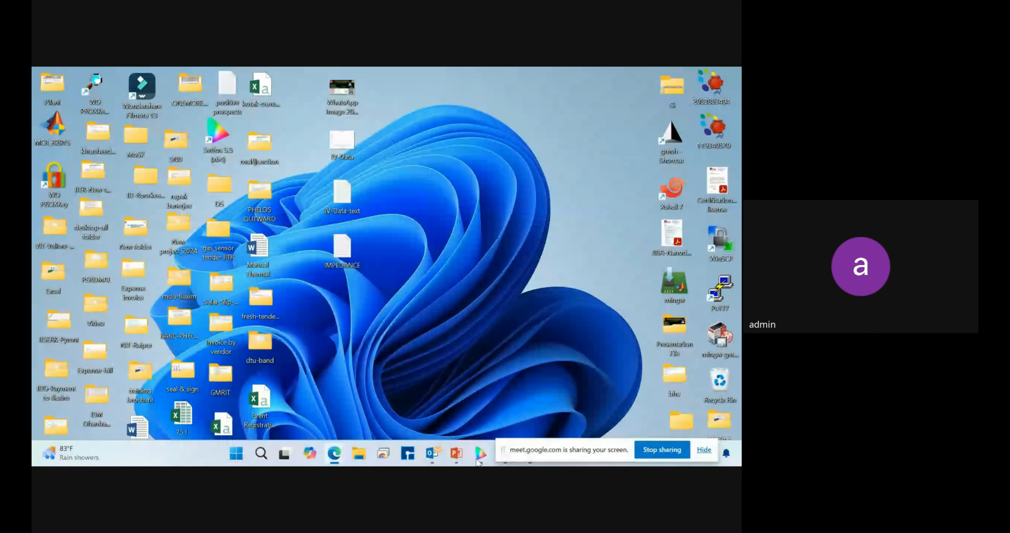
{"action": "mouse_move", "coordinate": [479, 455]}
{"action": "left_click", "coordinate": [471, 402]}
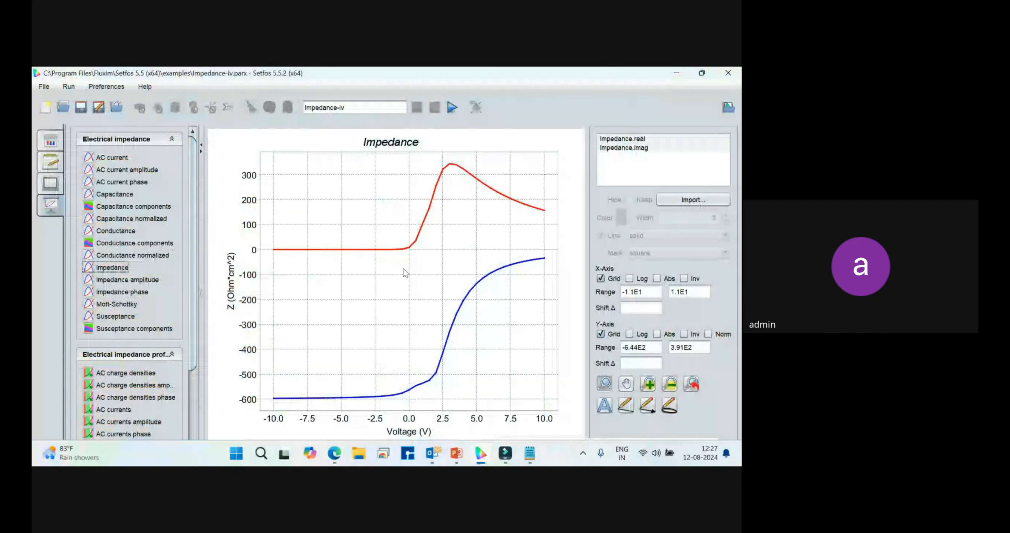
{"action": "left_click", "coordinate": [115, 232]}
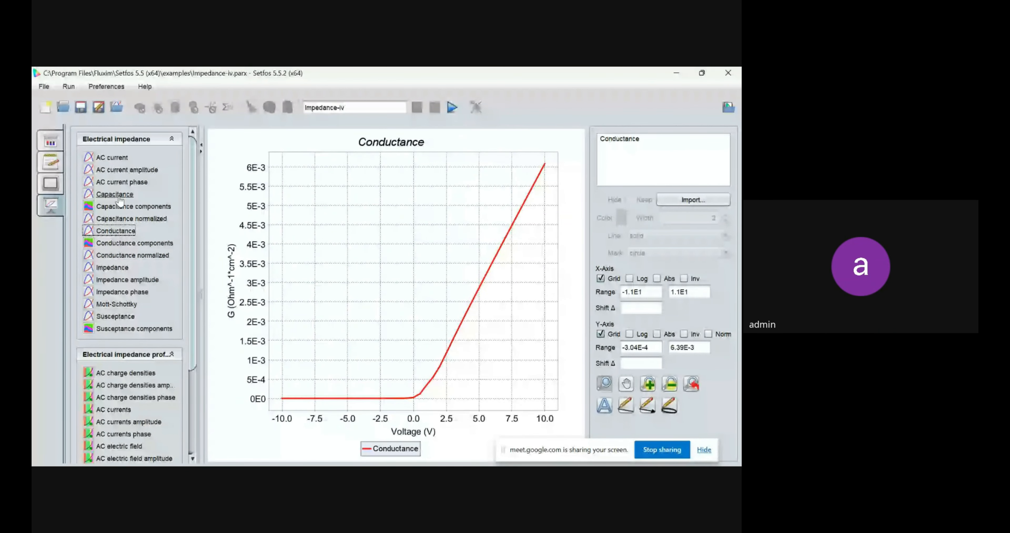
{"action": "left_click", "coordinate": [118, 195]}
{"action": "left_click", "coordinate": [120, 218]}
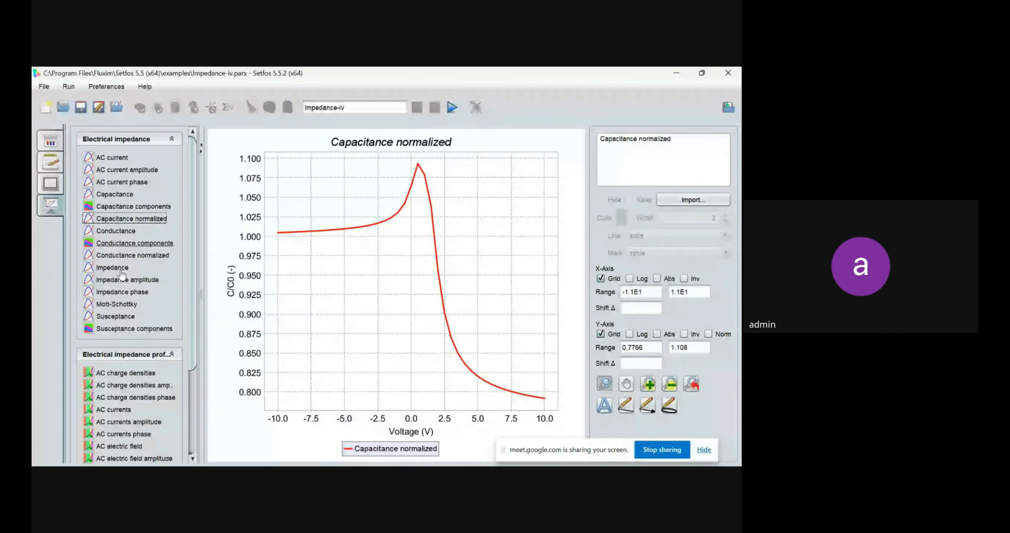
{"action": "left_click", "coordinate": [116, 316]}
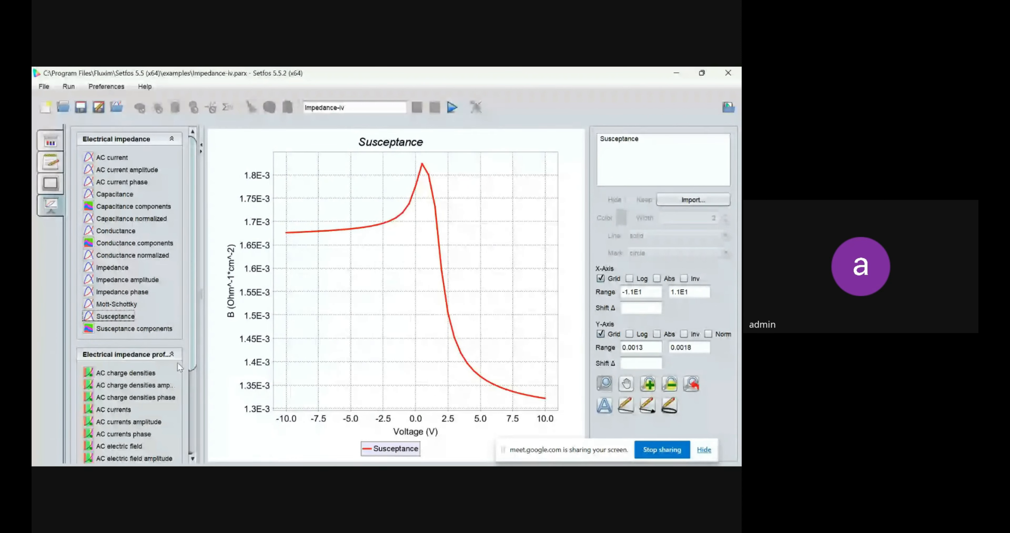
View the AC charge densities, the real and imaginary AC current maps, and the AC potential profile.
{"action": "scroll", "coordinate": [193, 391], "scroll_direction": "down", "scroll_amount": 3}
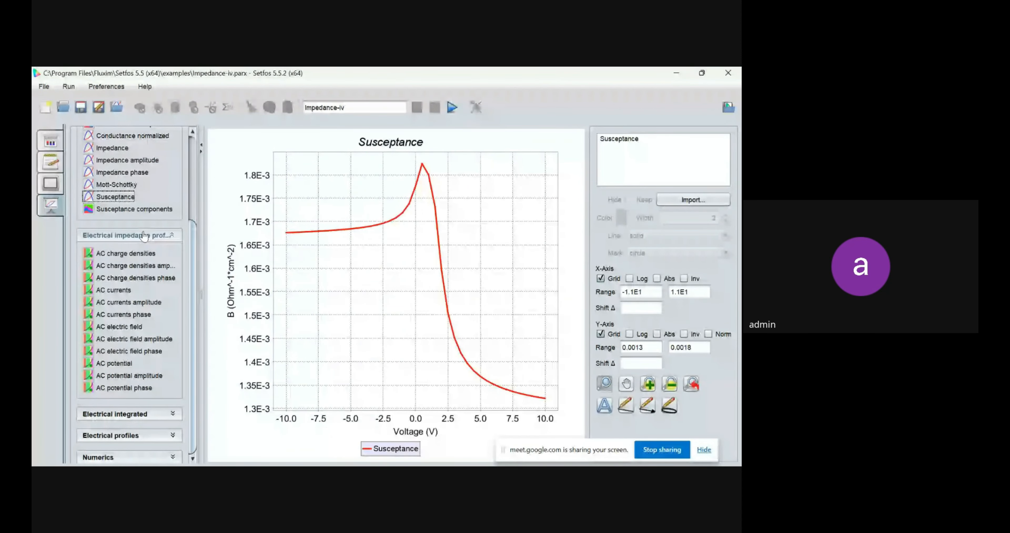
{"action": "left_click", "coordinate": [110, 253]}
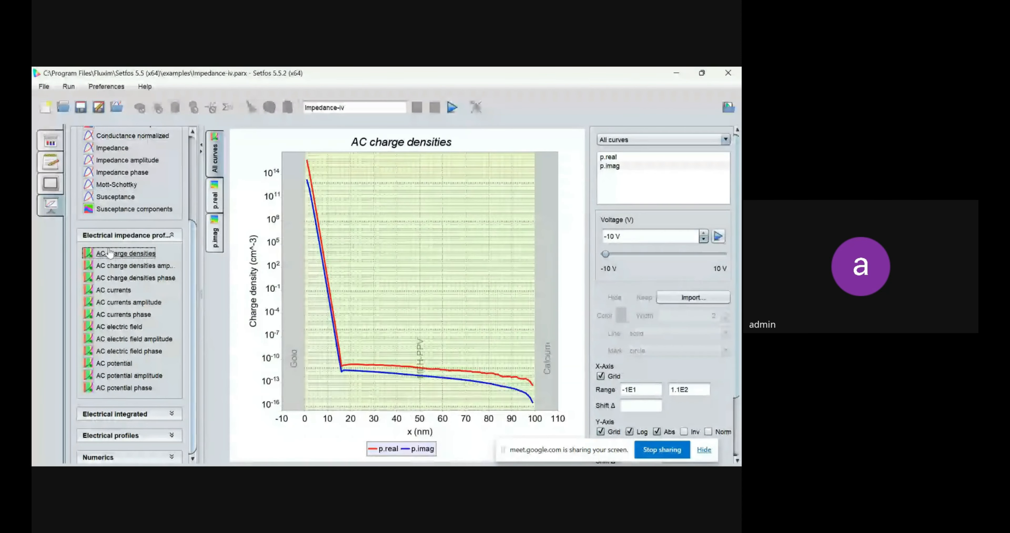
{"action": "left_click", "coordinate": [117, 293]}
{"action": "left_click", "coordinate": [212, 241]}
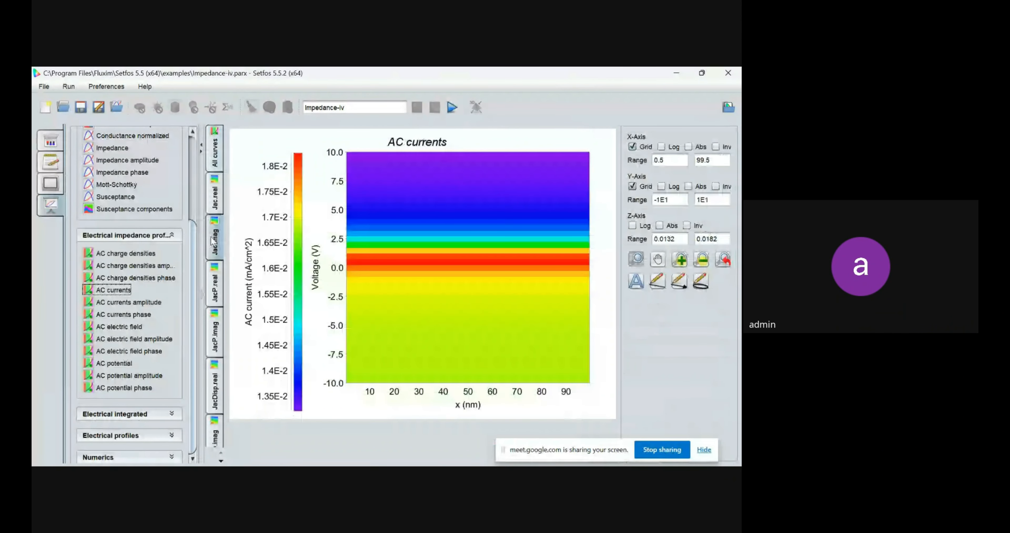
{"action": "left_click", "coordinate": [217, 195]}
{"action": "left_click", "coordinate": [214, 283]}
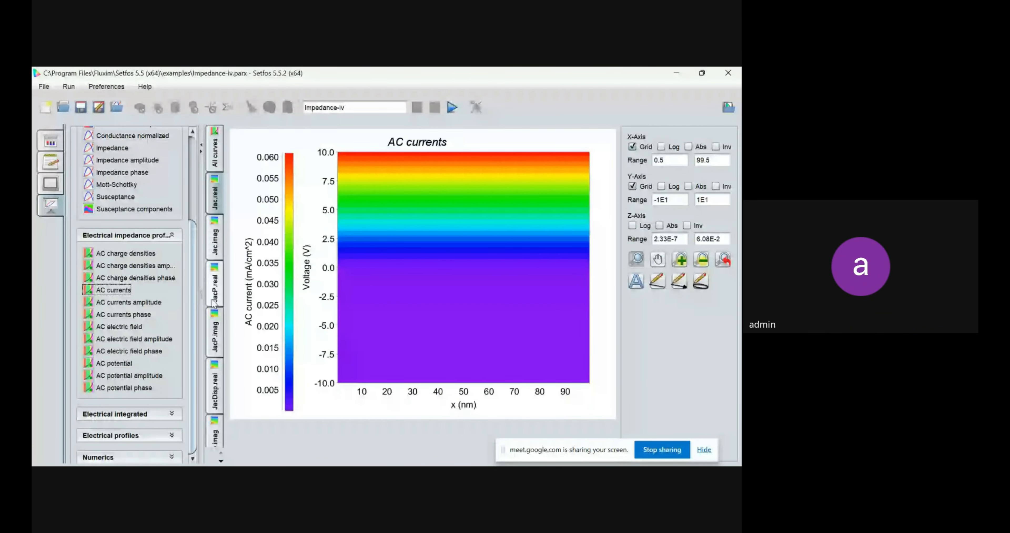
{"action": "left_click", "coordinate": [215, 337]}
{"action": "left_click", "coordinate": [114, 363]}
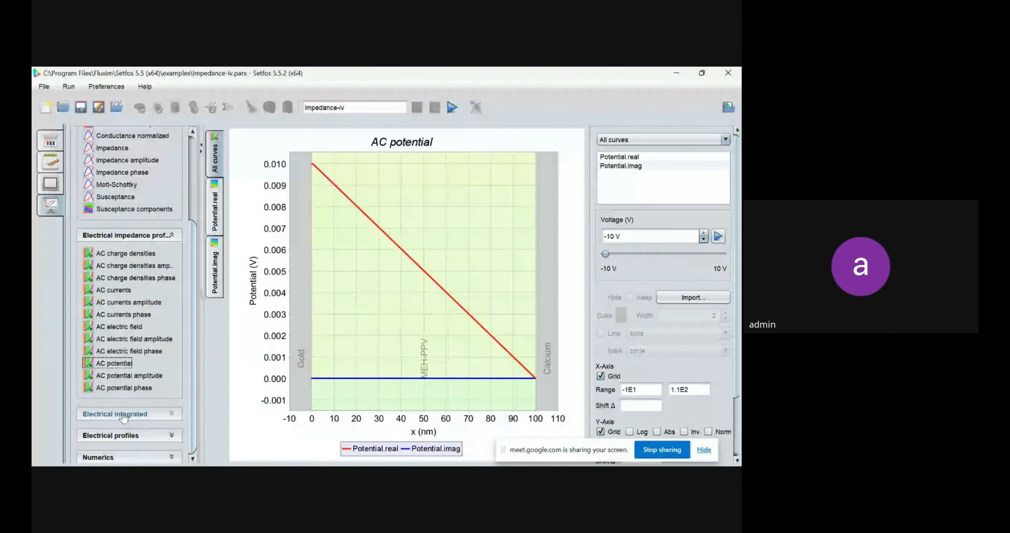
View the device current, AC electric field phase and AC potential amplitude, and return to the susceptance plot.
{"action": "left_click", "coordinate": [145, 417]}
{"action": "scroll", "coordinate": [129, 412], "scroll_direction": "down", "scroll_amount": 1}
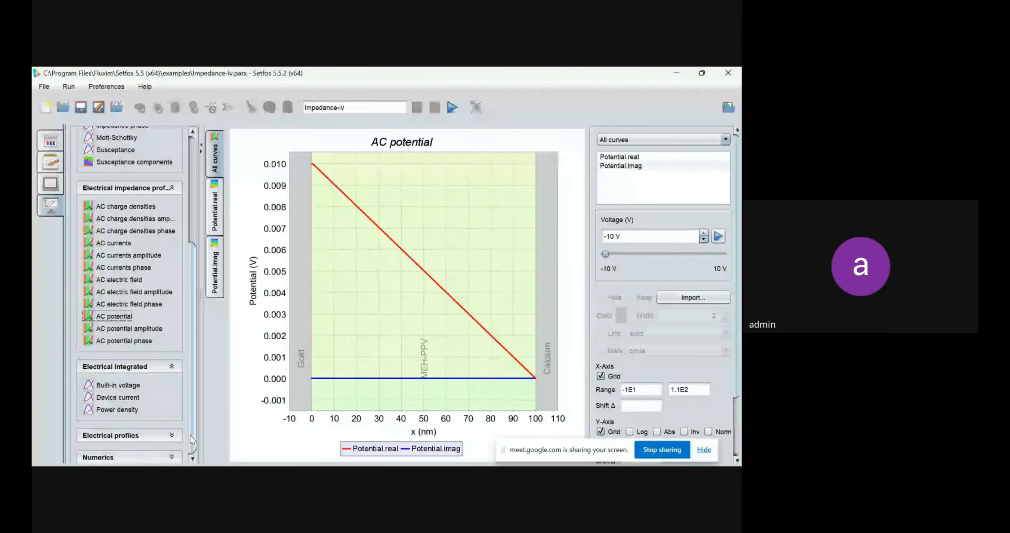
{"action": "left_click", "coordinate": [118, 398]}
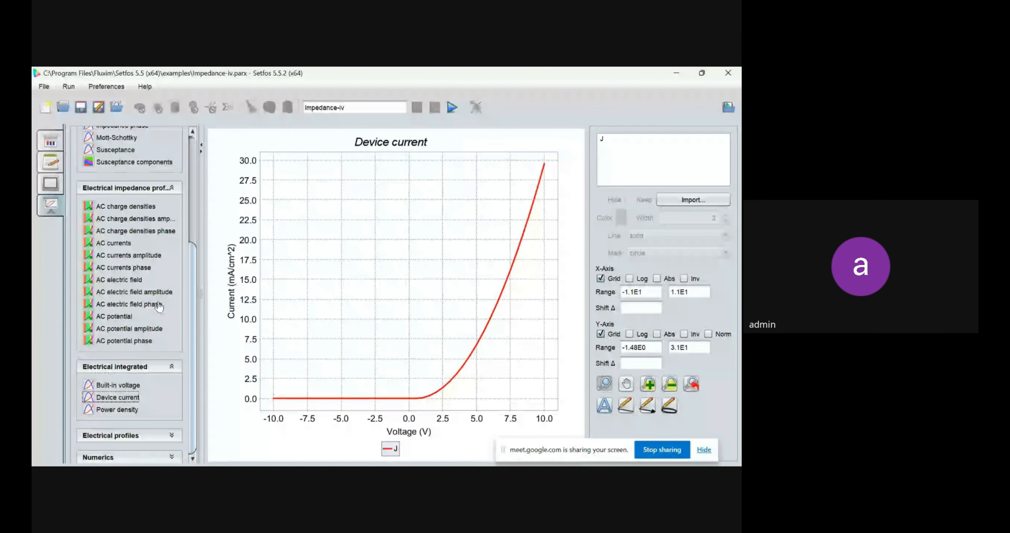
{"action": "left_click", "coordinate": [137, 305]}
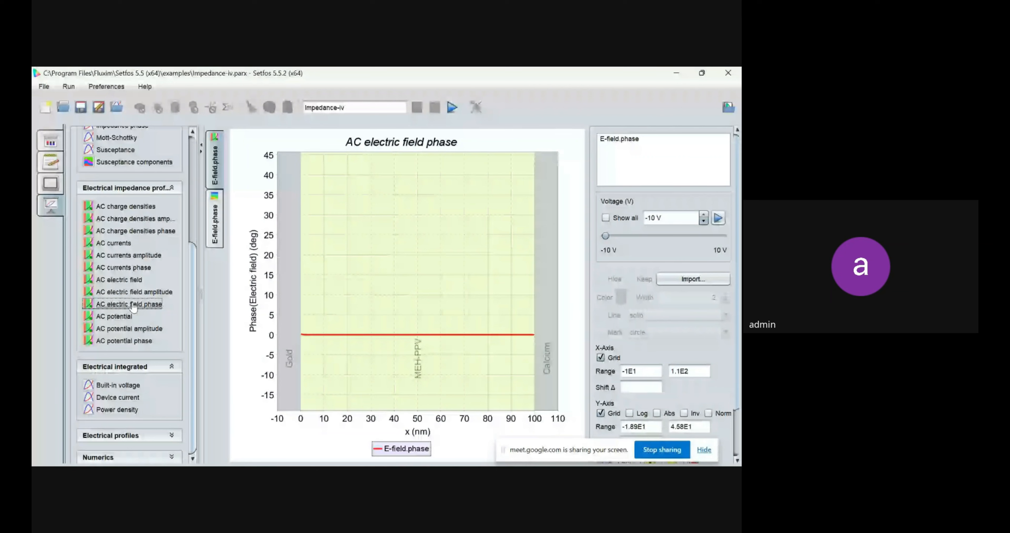
{"action": "left_click", "coordinate": [129, 328]}
{"action": "scroll", "coordinate": [192, 226], "scroll_direction": "up", "scroll_amount": 5}
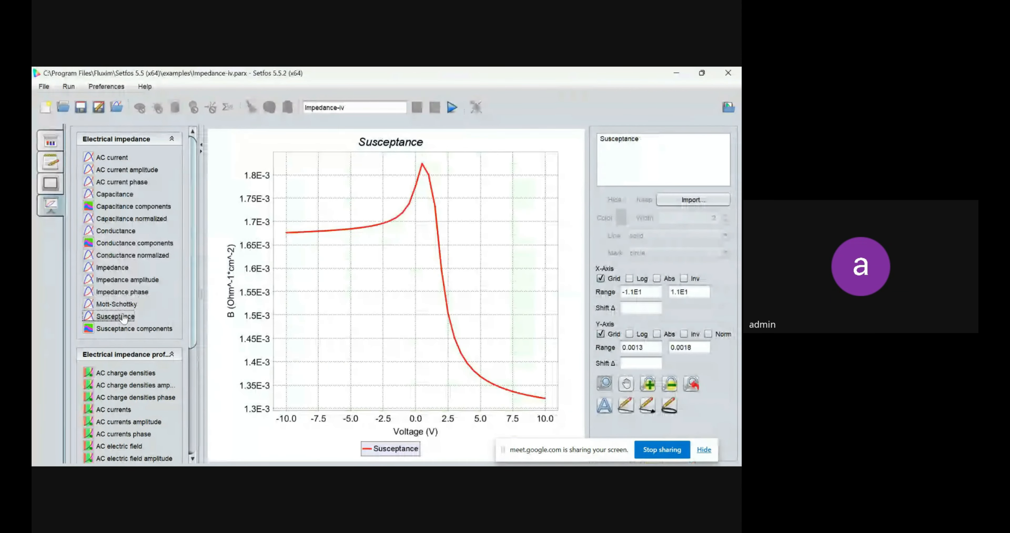
{"action": "left_click", "coordinate": [118, 316]}
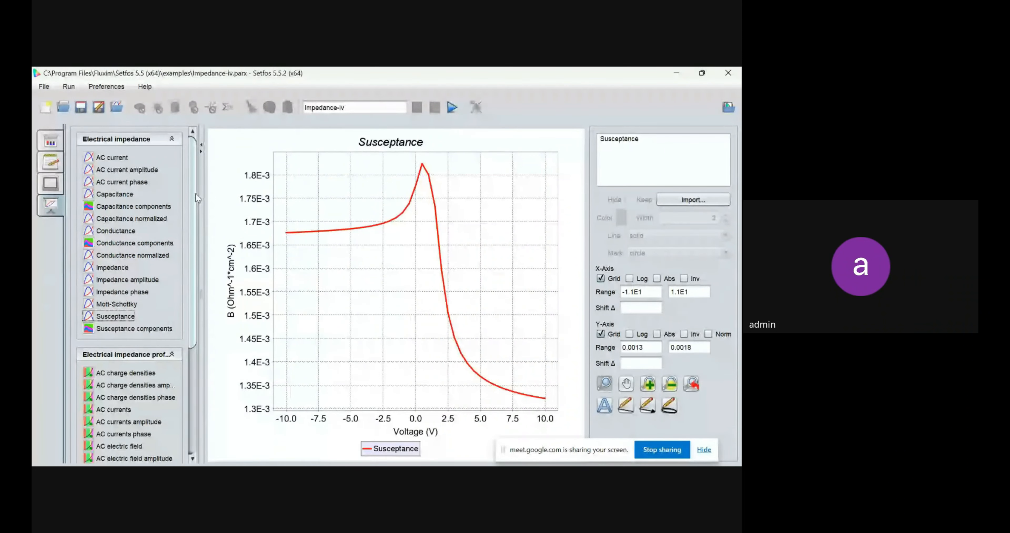
Display the band diagram, sweep its voltage up to 9 V, and view the device current curve.
{"action": "scroll", "coordinate": [199, 268], "scroll_direction": "down", "scroll_amount": 3}
{"action": "left_click_drag", "start_coordinate": [197, 264], "coordinate": [199, 302]}
{"action": "left_click", "coordinate": [129, 437]}
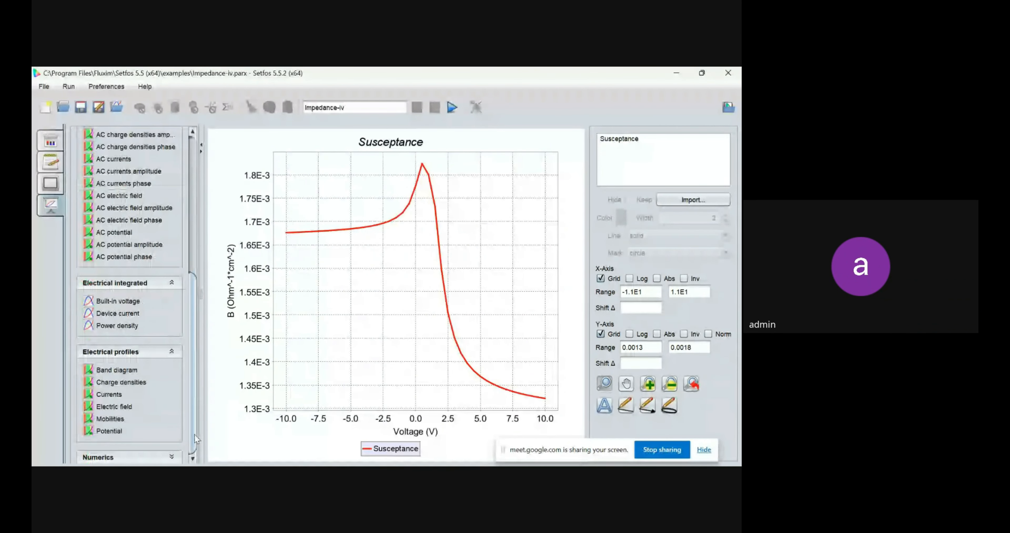
{"action": "left_click", "coordinate": [121, 371]}
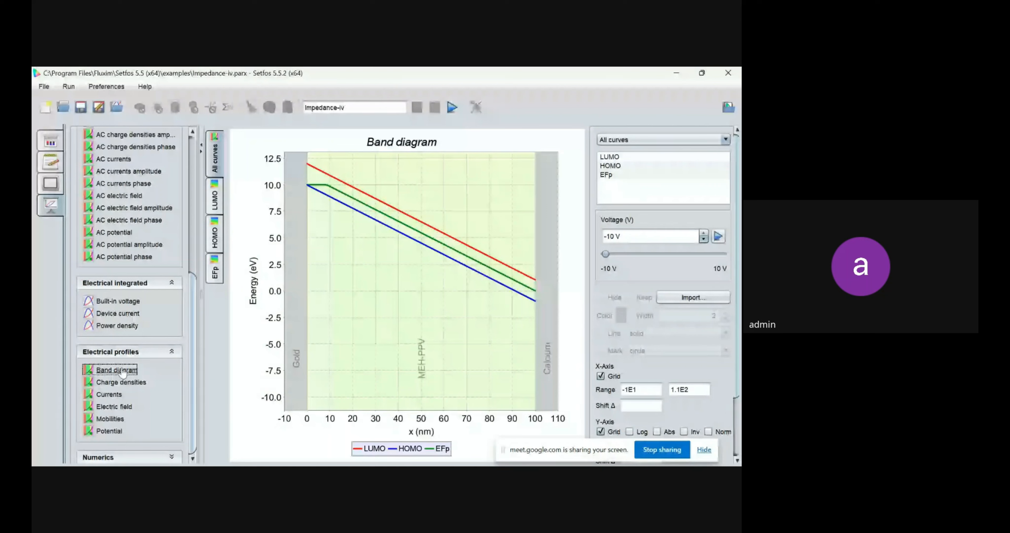
{"action": "left_click_drag", "start_coordinate": [606, 254], "coordinate": [715, 254]}
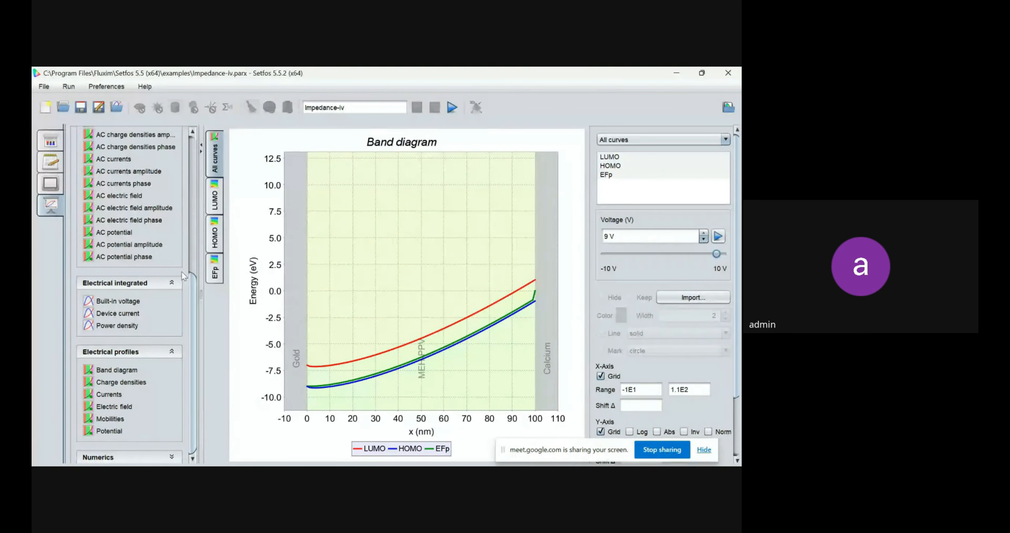
{"action": "left_click", "coordinate": [120, 314]}
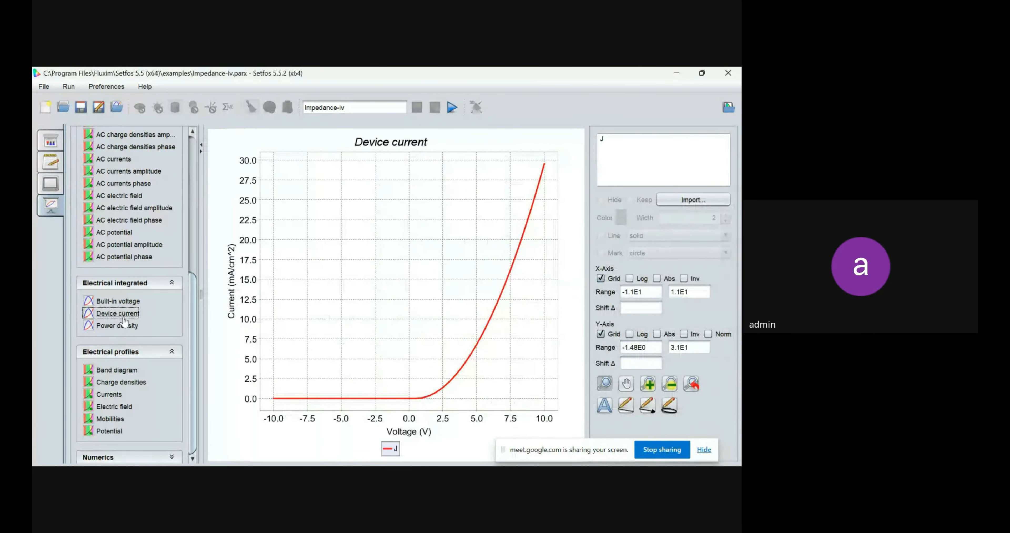